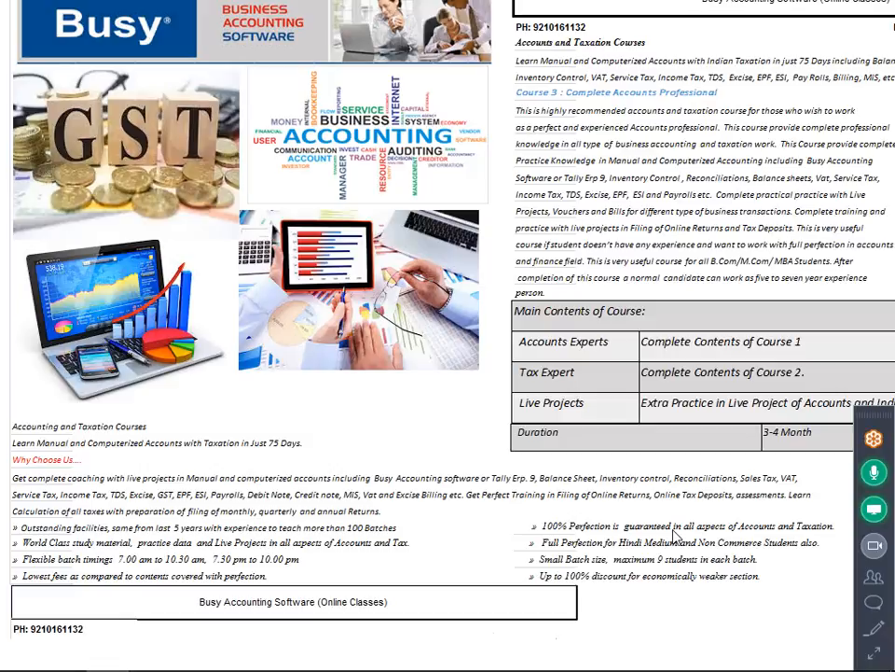
# - Show the handwritten bill 20170204_193653.jpg in Photos, panned down to its discount and 46,600 total
pyautogui.moveTo(279, 667)
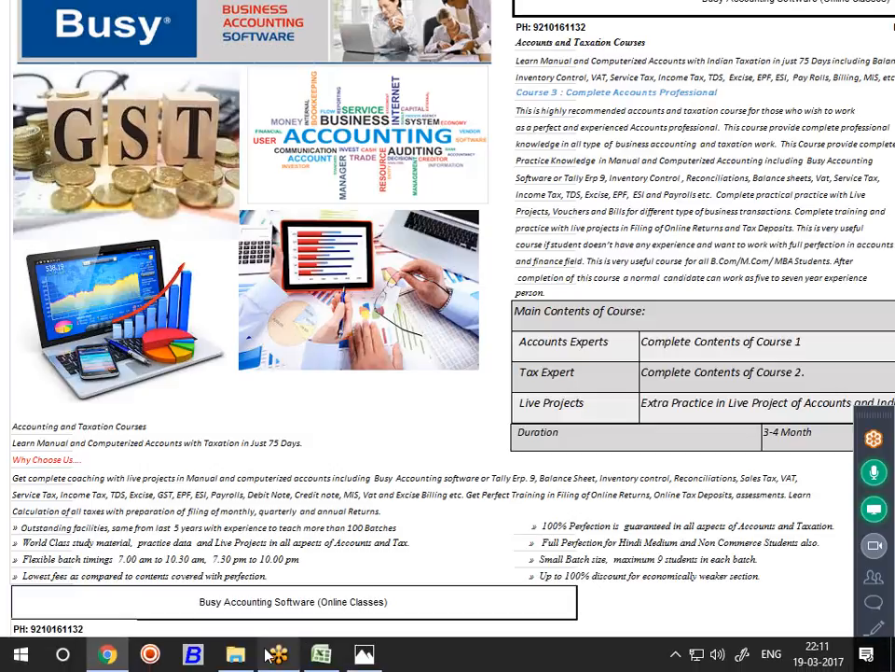
pyautogui.click(365, 655)
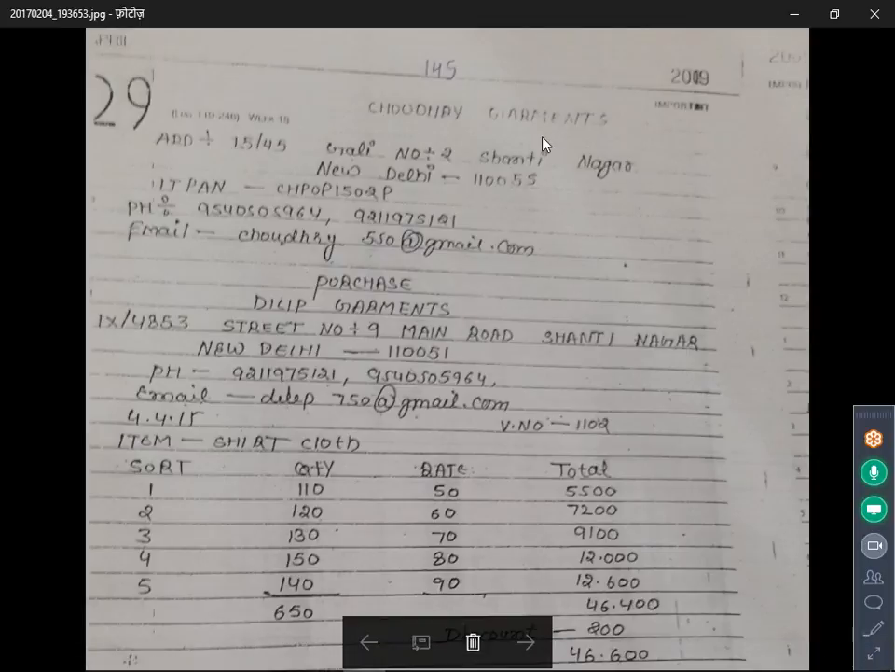
pyautogui.moveTo(438, 308); pyautogui.dragTo(477, 229)
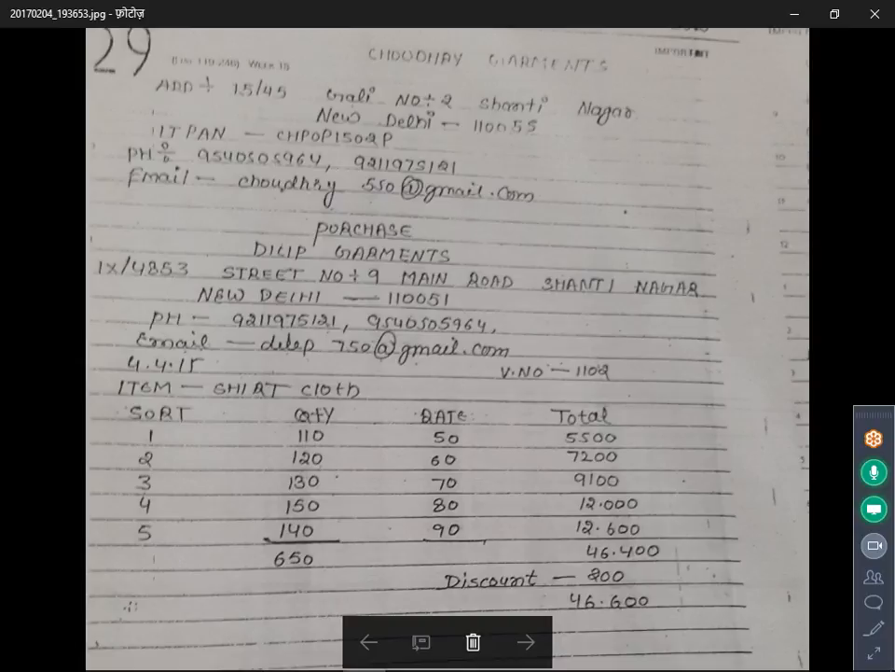
pyautogui.moveTo(415, 668)
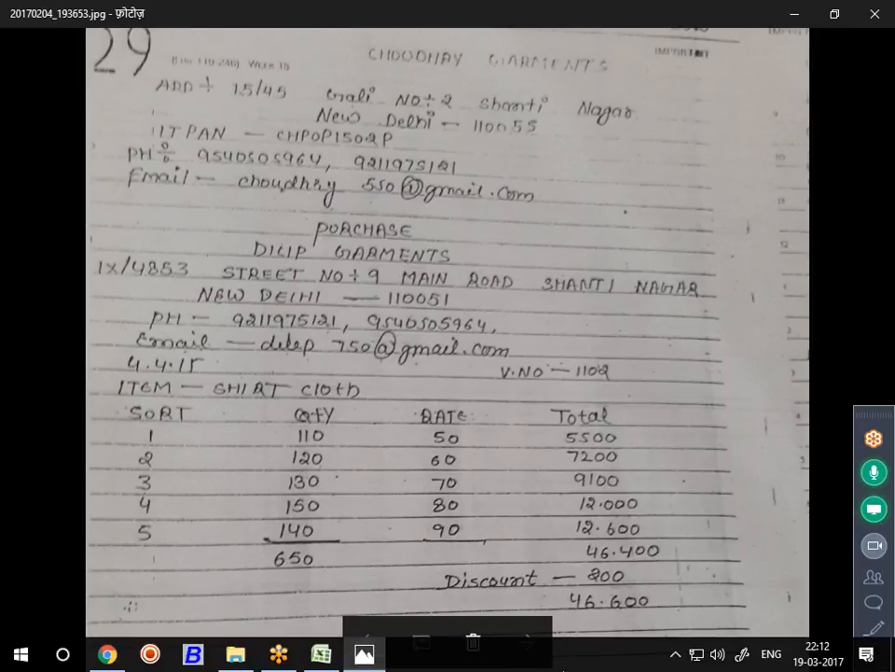
# - Launch Busy and create the company 'Choudhary Garments', accepting the default details and saving
pyautogui.click(210, 664)
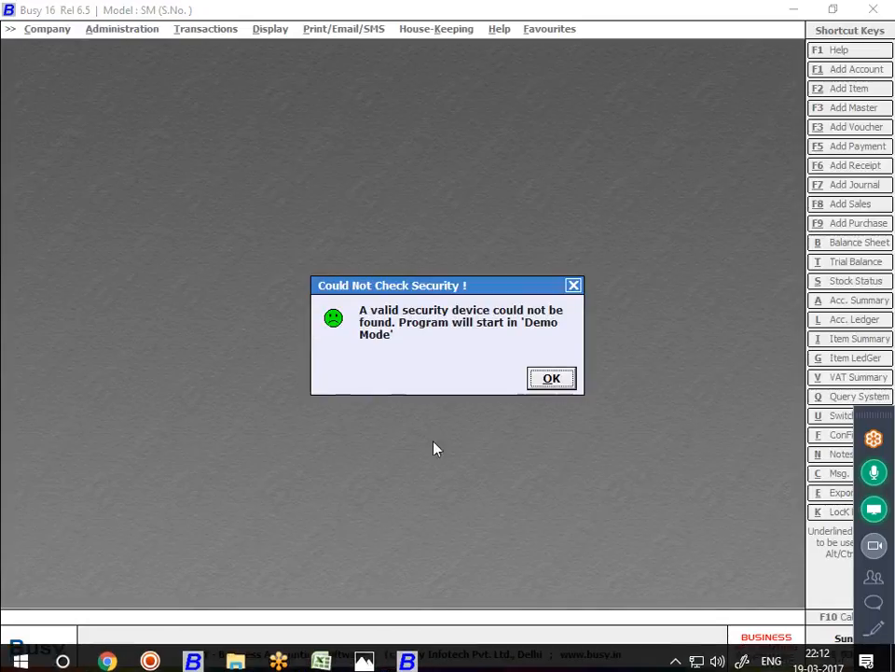
pyautogui.click(546, 378)
pyautogui.press('Down')
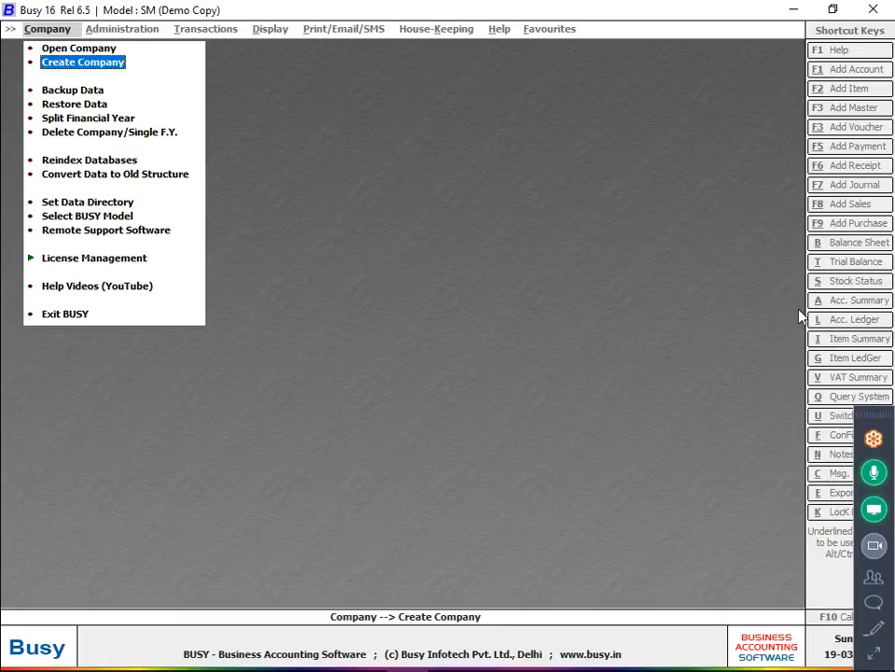
pyautogui.press('Return')
pyautogui.write('cho')
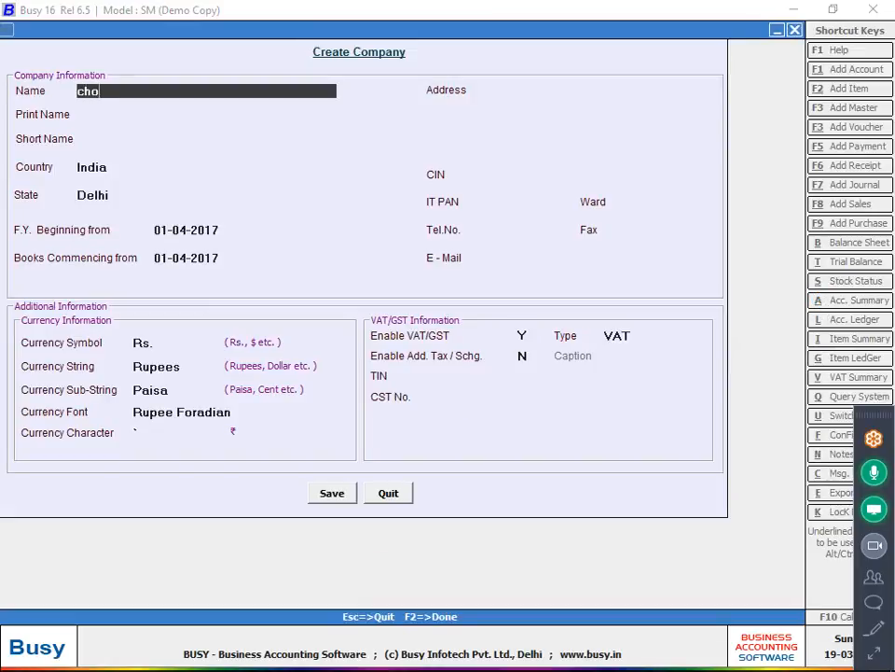
pyautogui.write('udhary garme')
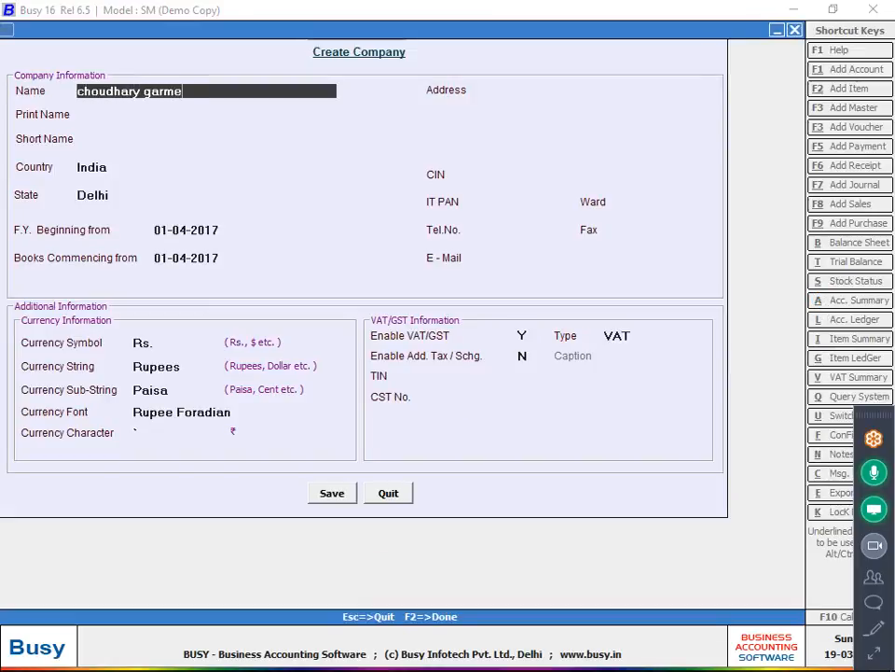
pyautogui.write('nts')
pyautogui.press('Return')
pyautogui.press('Return')
pyautogui.press('Return')
pyautogui.press('Return')
pyautogui.press('Return')
pyautogui.press('Return')
pyautogui.press('Return')
pyautogui.press('Return')
pyautogui.press('Return')
pyautogui.press('Return')
pyautogui.press('Return')
pyautogui.press('Return')
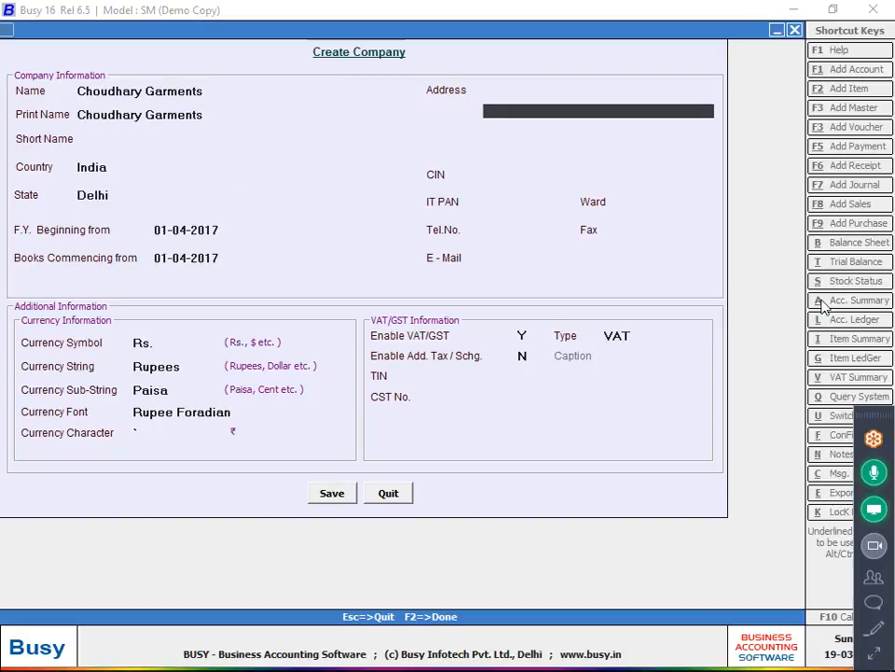
pyautogui.press('Return')
pyautogui.press('Return')
pyautogui.press('Return')
pyautogui.press('Return')
pyautogui.press('Return')
pyautogui.press('Return')
pyautogui.press('Return')
pyautogui.press('Return')
pyautogui.press('Return')
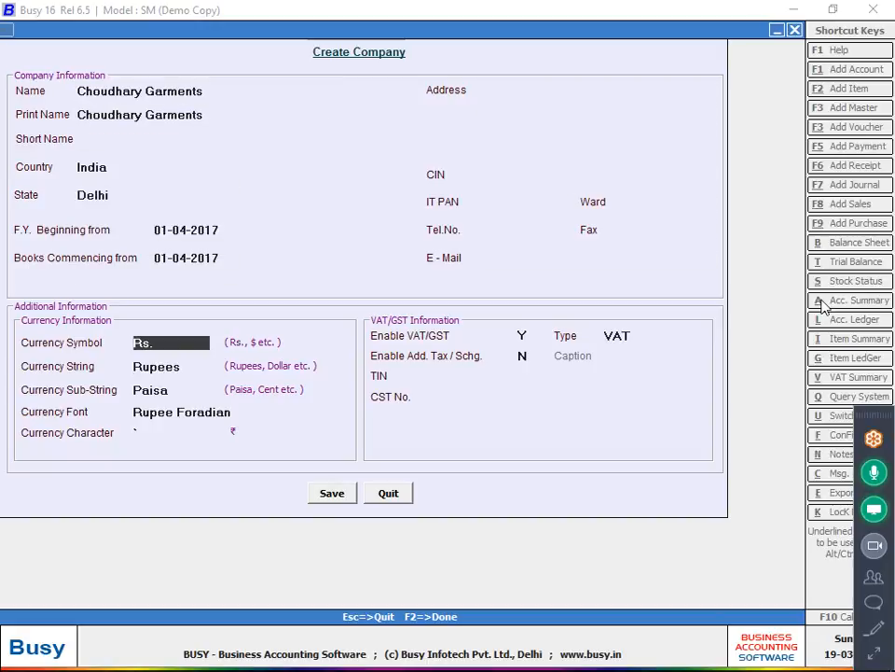
pyautogui.press('Return')
pyautogui.press('Return')
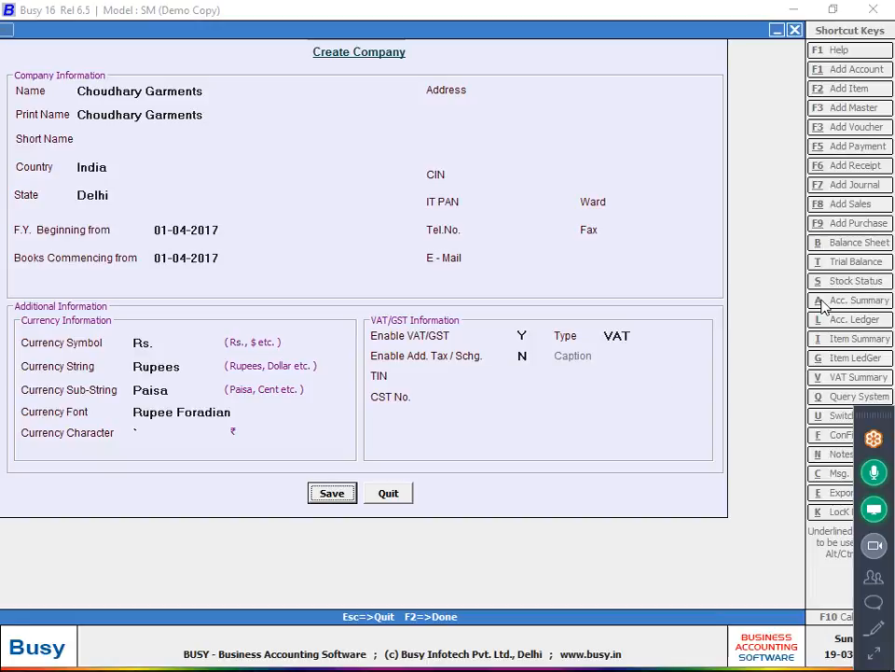
pyautogui.press('Return')
pyautogui.press('Return')
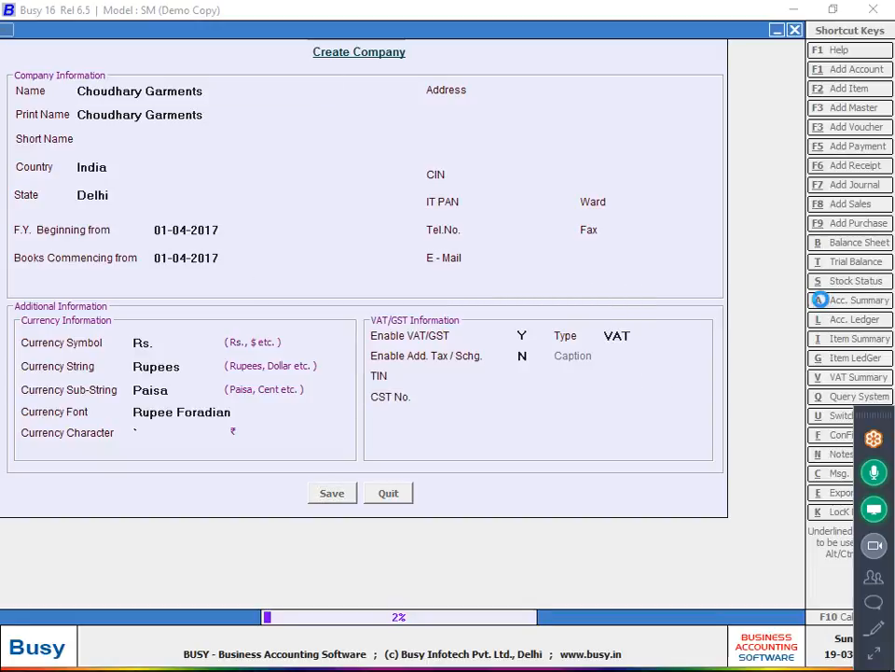
# - Review the handwritten bill in Photos, then return to Busy while Choudhary Garments is created
pyautogui.moveTo(299, 641)
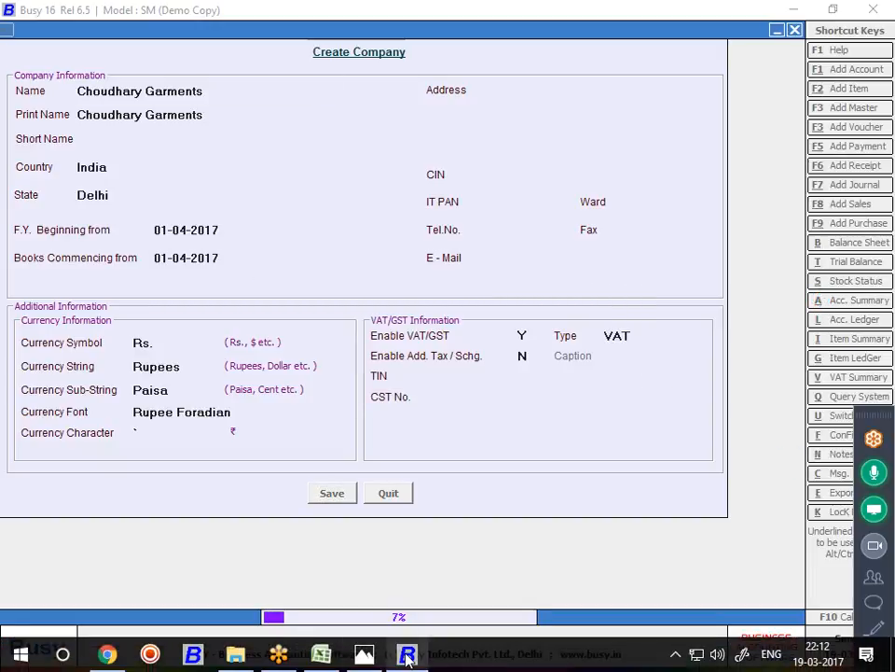
pyautogui.click(364, 654)
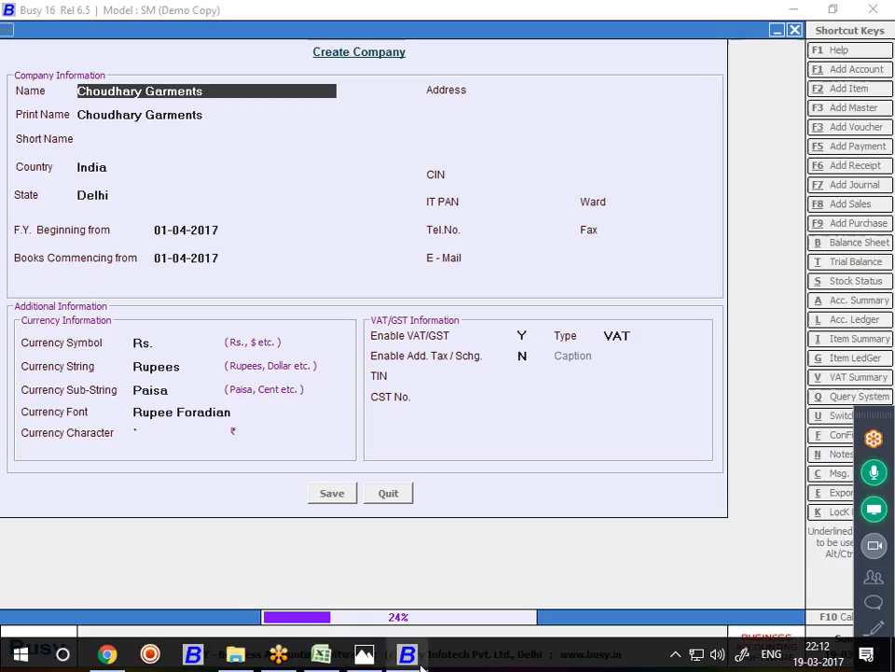
pyautogui.click(415, 663)
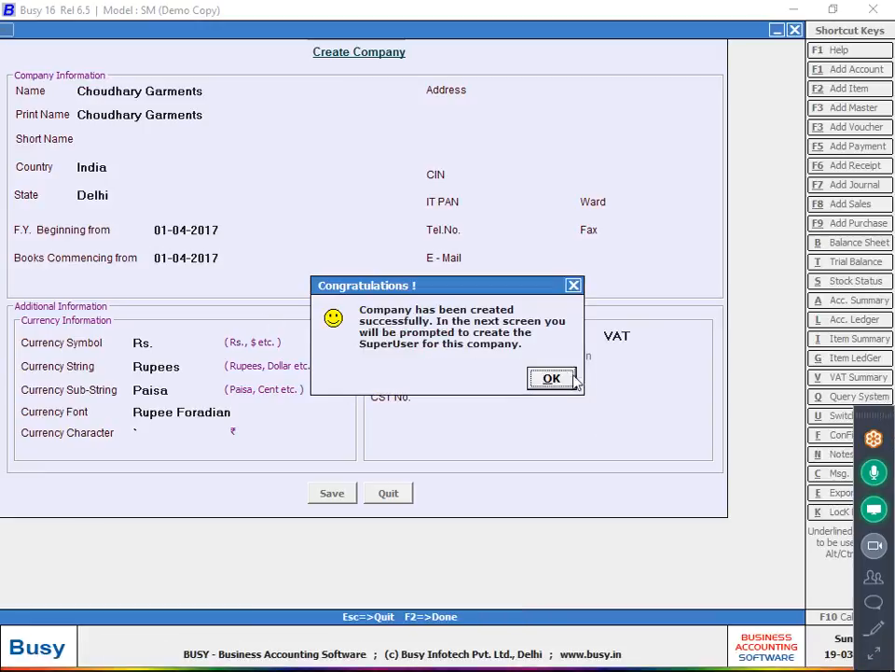
# - Acknowledge the new company and save a superuser account with its name and password
pyautogui.click(551, 378)
pyautogui.write('Cc')
pyautogui.press('Return')
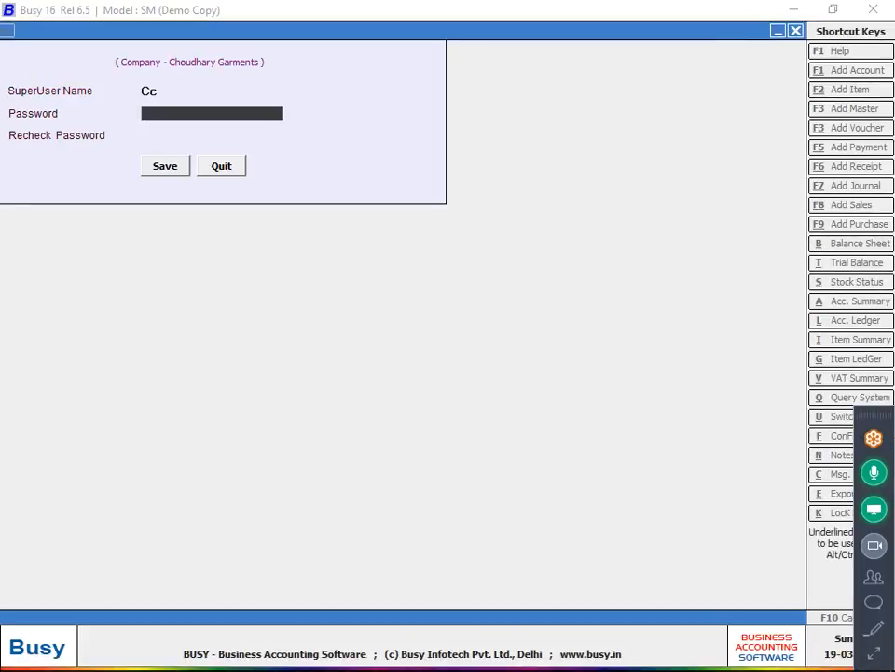
pyautogui.press('Up')
pyautogui.press('BackSpace')
pyautogui.press('Return')
pyautogui.write('c')
pyautogui.press('Return')
pyautogui.write('c')
pyautogui.press('Return')
pyautogui.press('Return')
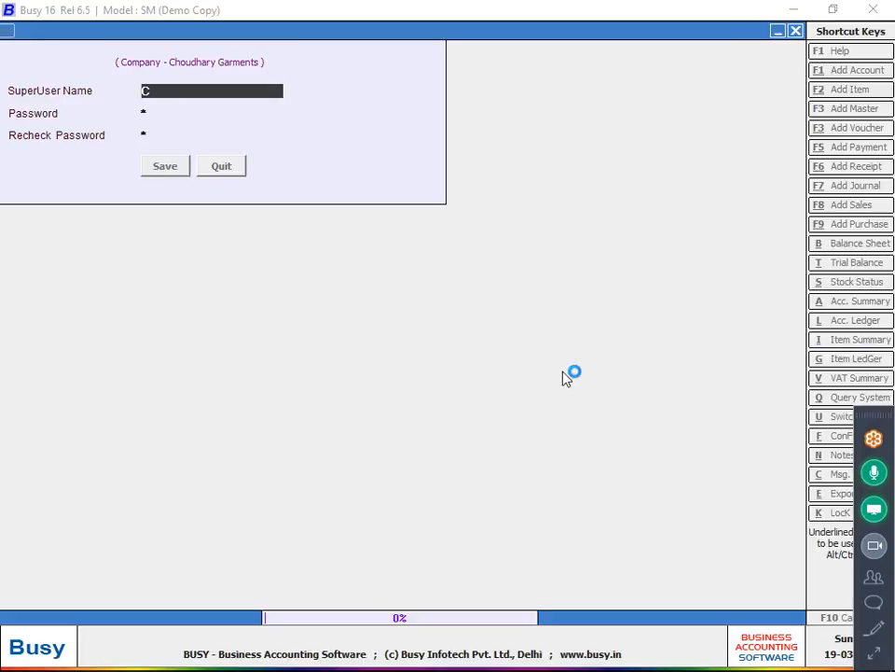
# - Set Inventory options to FIFO stock valuation with account tagging by Item, and save
pyautogui.press('Down')
pyautogui.press('Down')
pyautogui.press('Down')
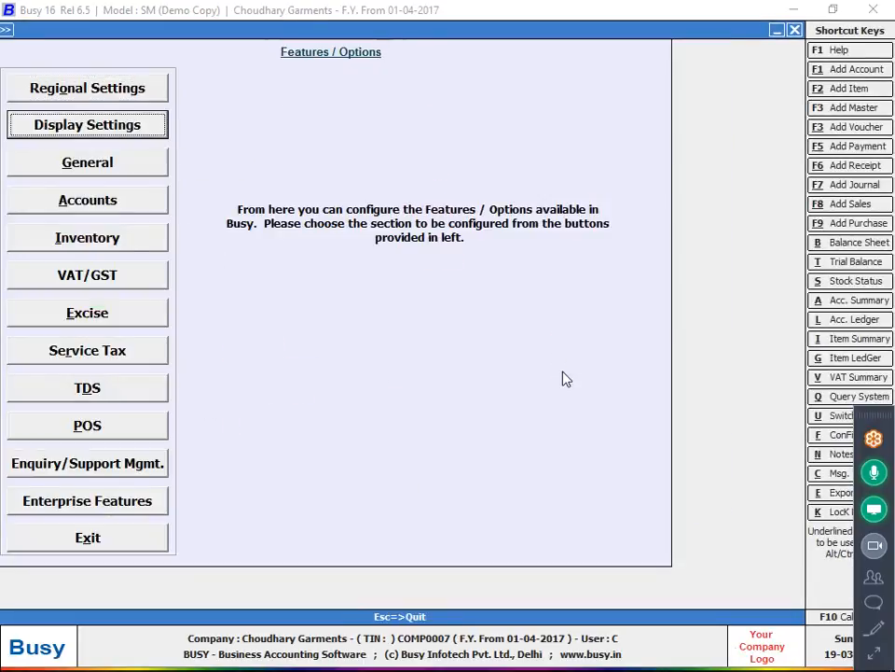
pyautogui.press('Down')
pyautogui.press('Return')
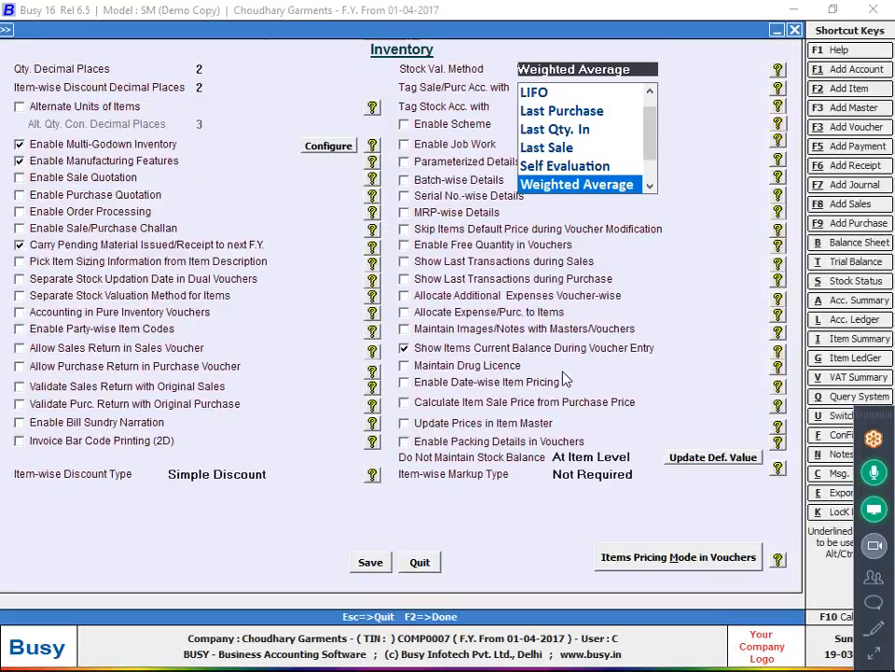
pyautogui.press('Up')
pyautogui.press('Up')
pyautogui.press('Up')
pyautogui.press('Up')
pyautogui.press('Up')
pyautogui.press('Up')
pyautogui.press('Return')
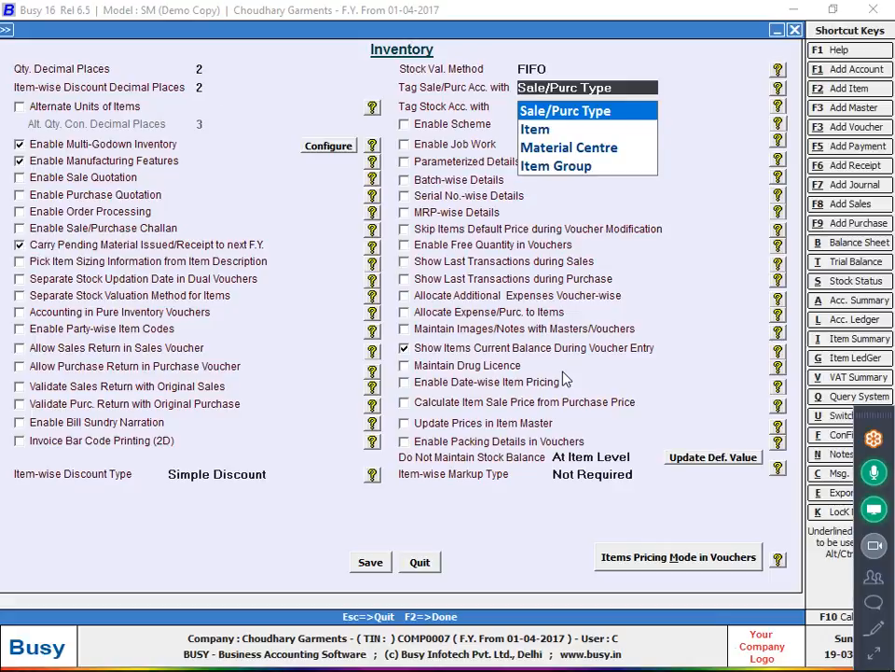
pyautogui.press('Down')
pyautogui.press('Return')
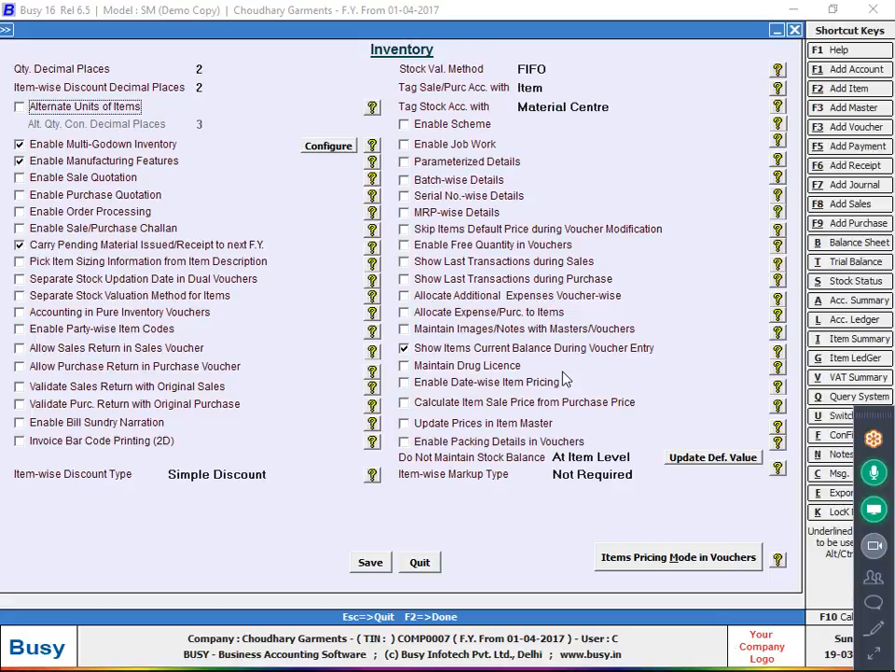
pyautogui.press('F2')
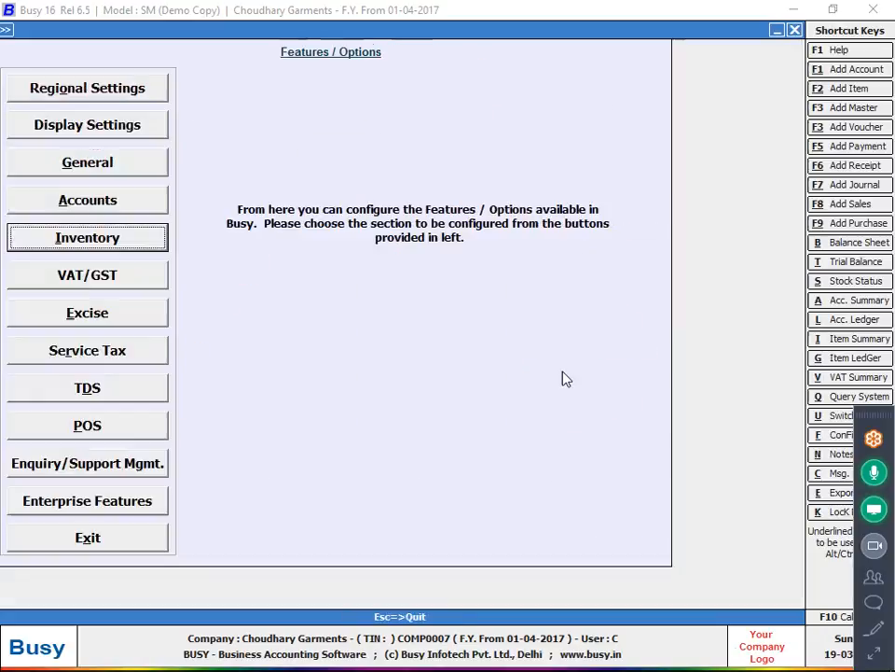
# - Leave Features/Options and choose Purchase from the Transactions menu
pyautogui.press('Escape')
pyautogui.press('Right')
pyautogui.press('Right')
pyautogui.press('Down')
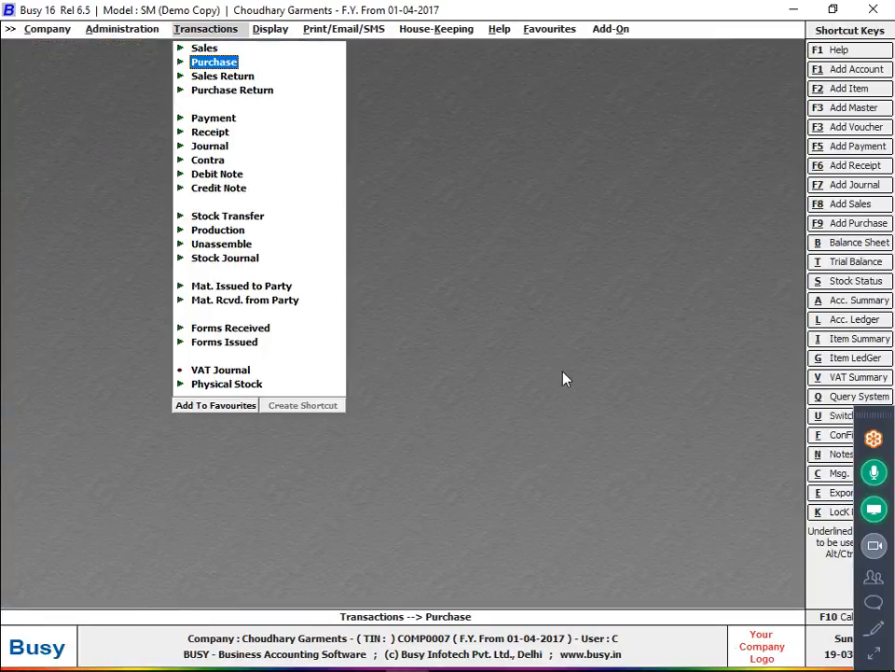
# - Start a Main-series purchase voucher dated 04-04-2017, number 1102, purchase type VAT/Exempt
pyautogui.press('Return')
pyautogui.press('Return')
pyautogui.press('Return')
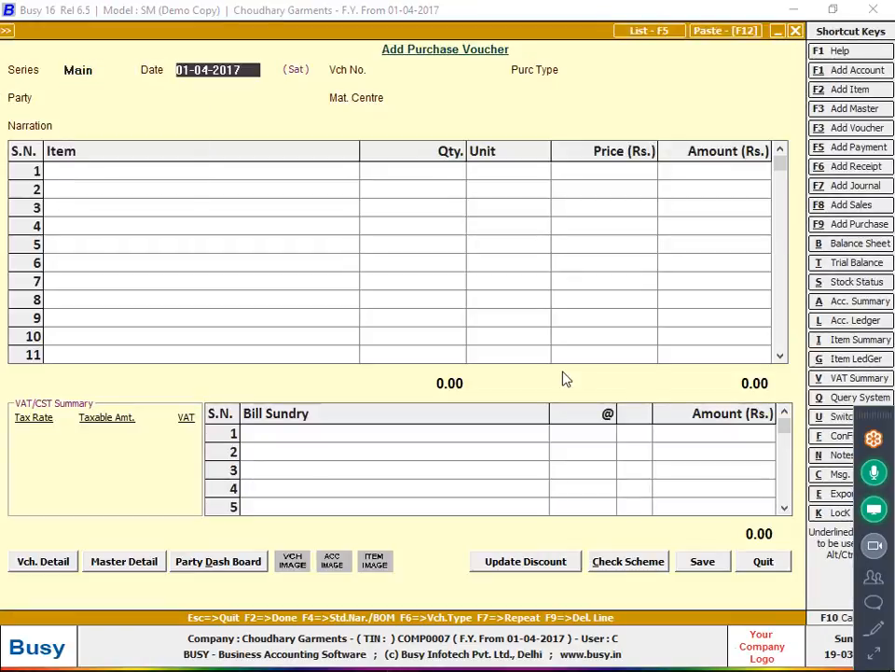
pyautogui.hotkey('alt', 'Tab')
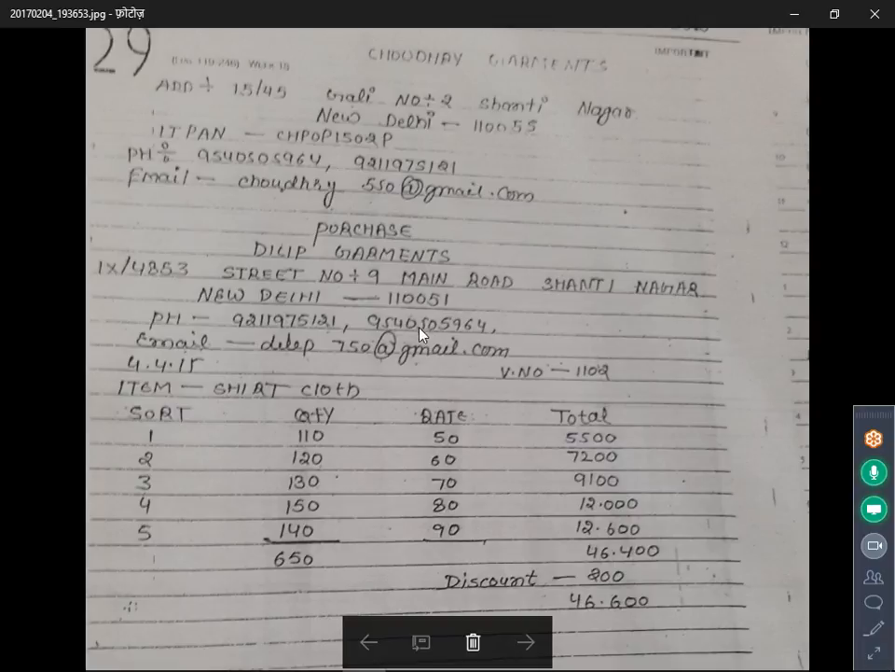
pyautogui.hotkey('alt', 'Tab')
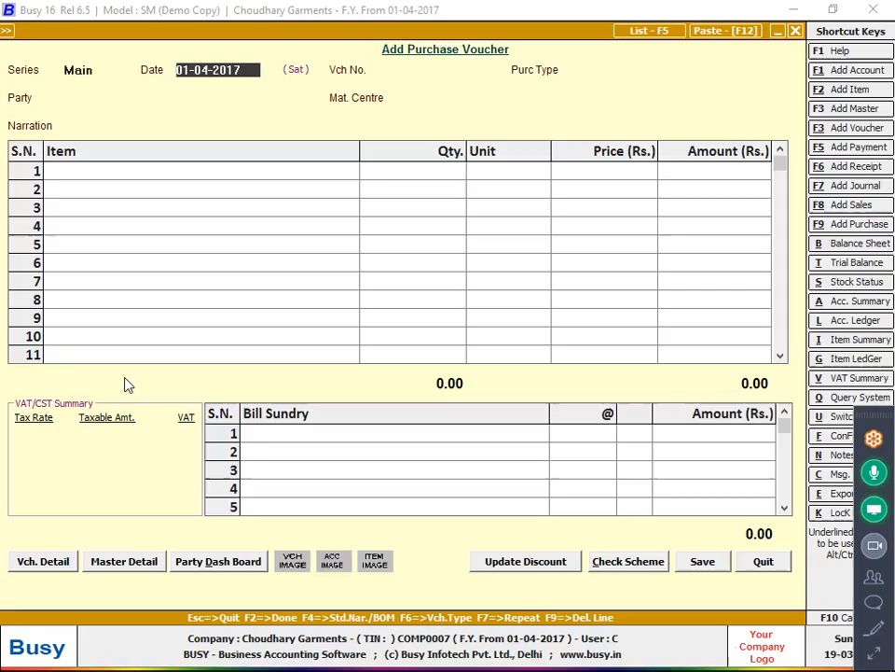
pyautogui.write('04-04-2017')
pyautogui.press('Return')
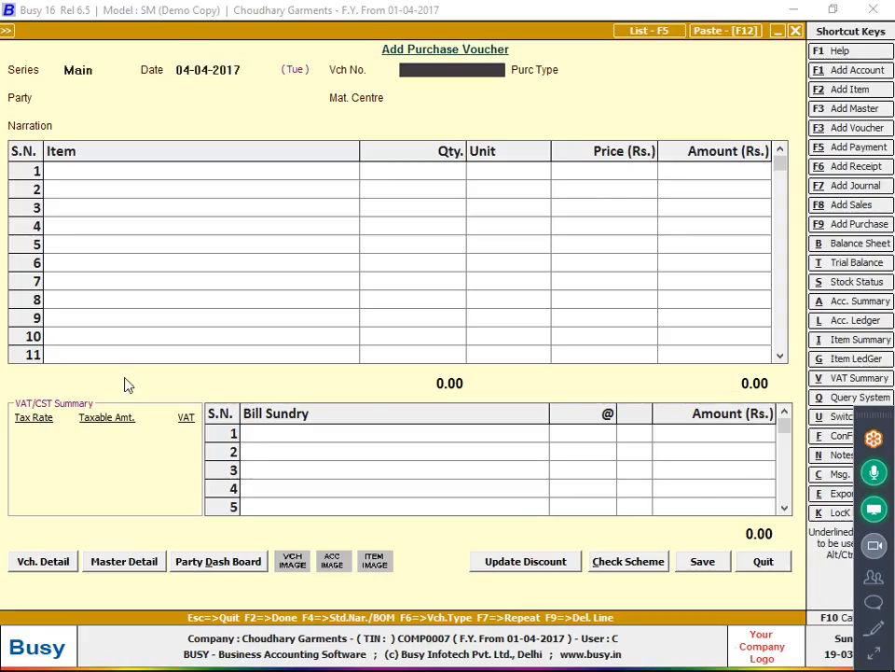
pyautogui.hotkey('alt', 'Tab')
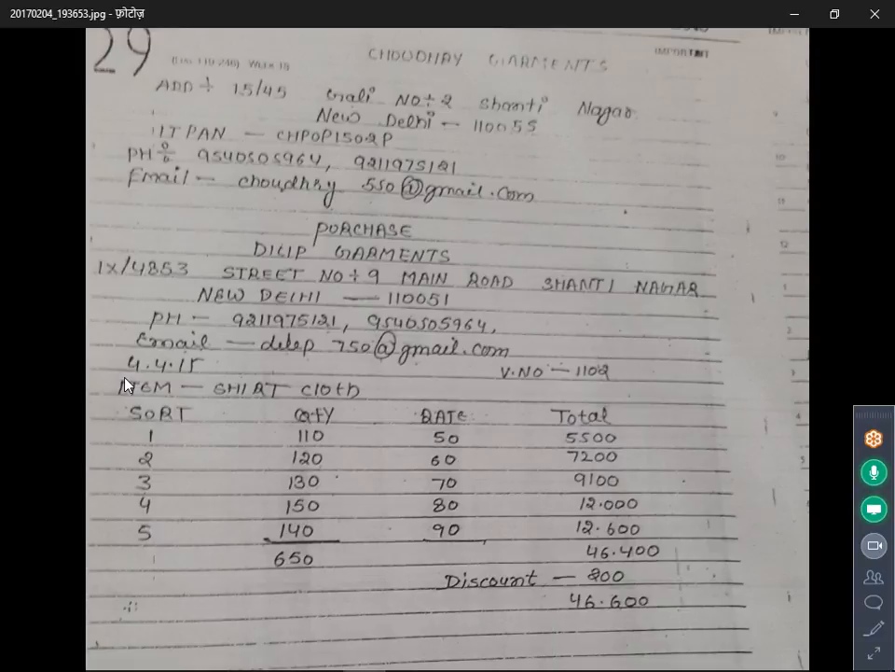
pyautogui.hotkey('alt', 'Tab')
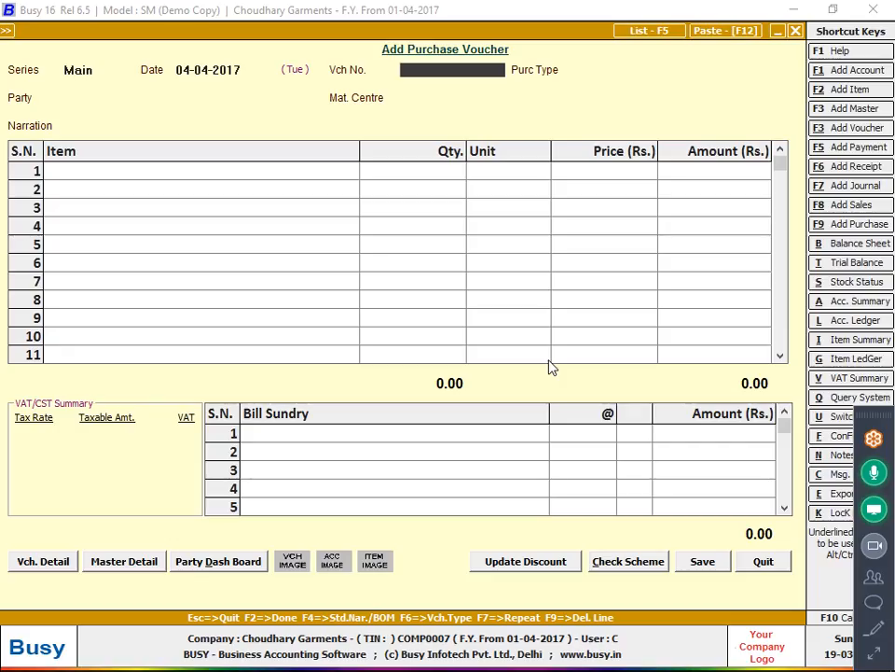
pyautogui.write('1102')
pyautogui.press('Return')
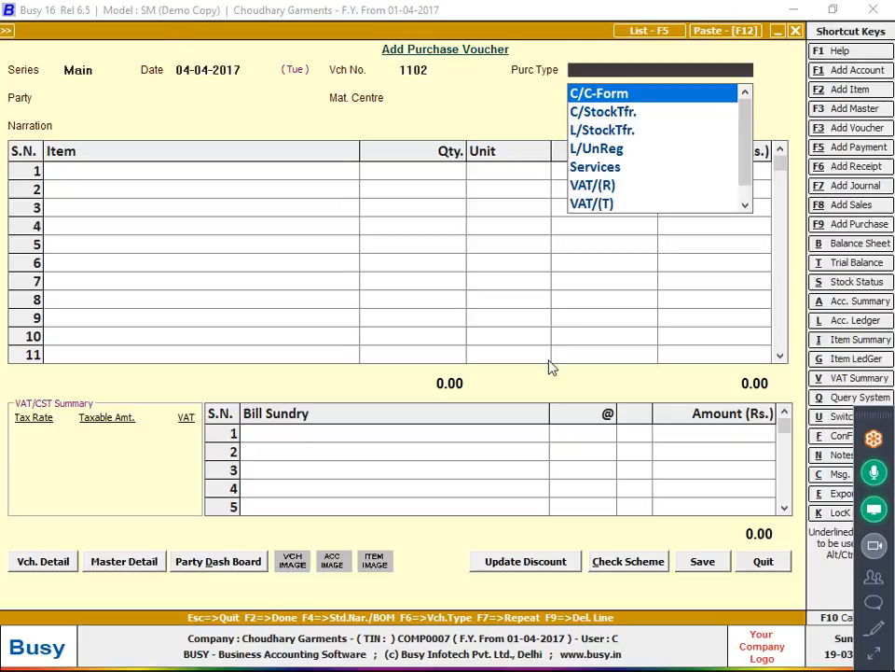
pyautogui.write('ex')
pyautogui.press('Return')
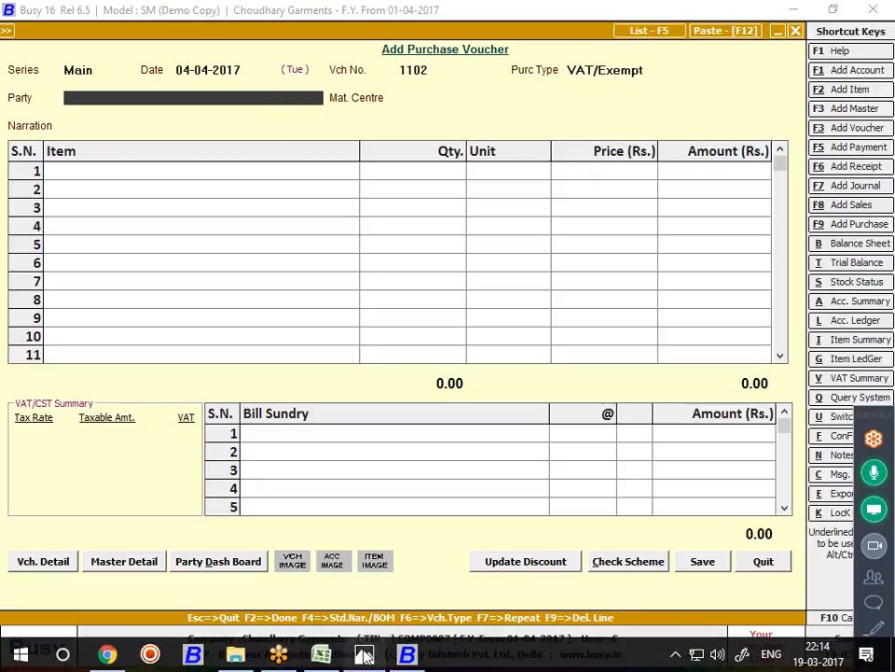
pyautogui.click(364, 654)
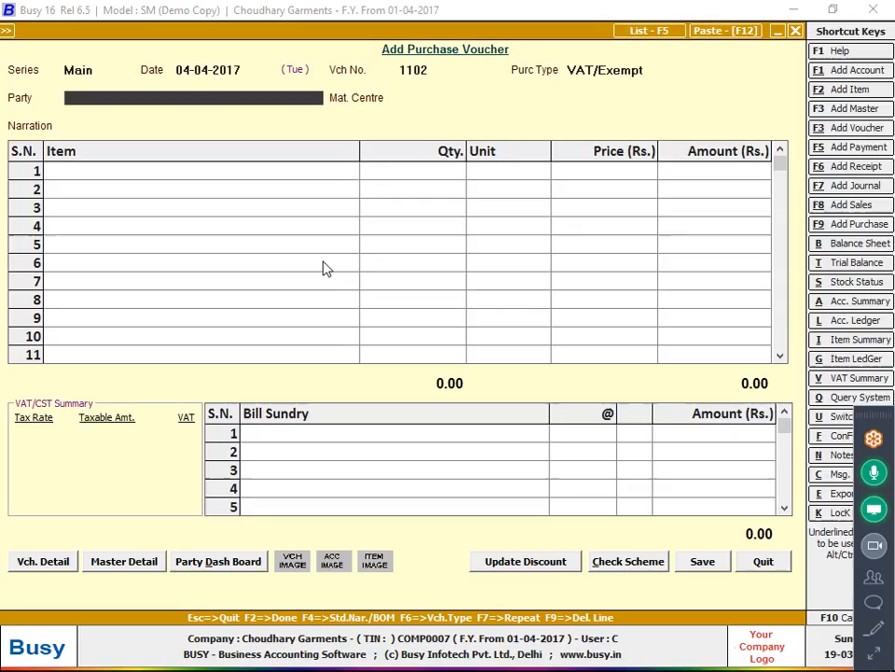
# - Create party account Dilip Garments under Sundry Creditors with Bill-by-Bill set to N
pyautogui.hotkey('alt', 'Tab')
pyautogui.hotkey('alt', 'F1')
pyautogui.write('di')
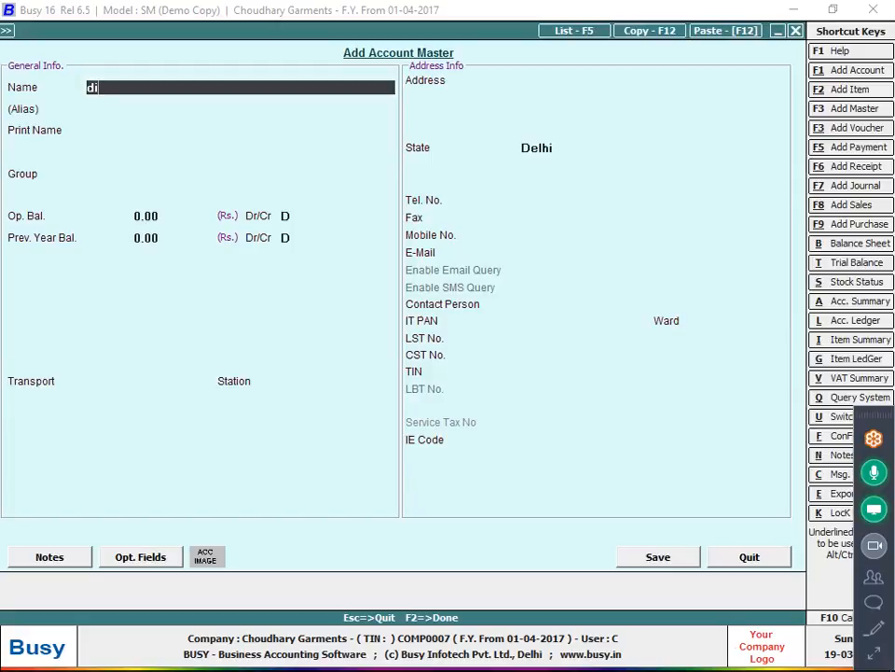
pyautogui.write('lip garments')
pyautogui.press('Return')
pyautogui.press('Return')
pyautogui.press('Return')
pyautogui.write('s')
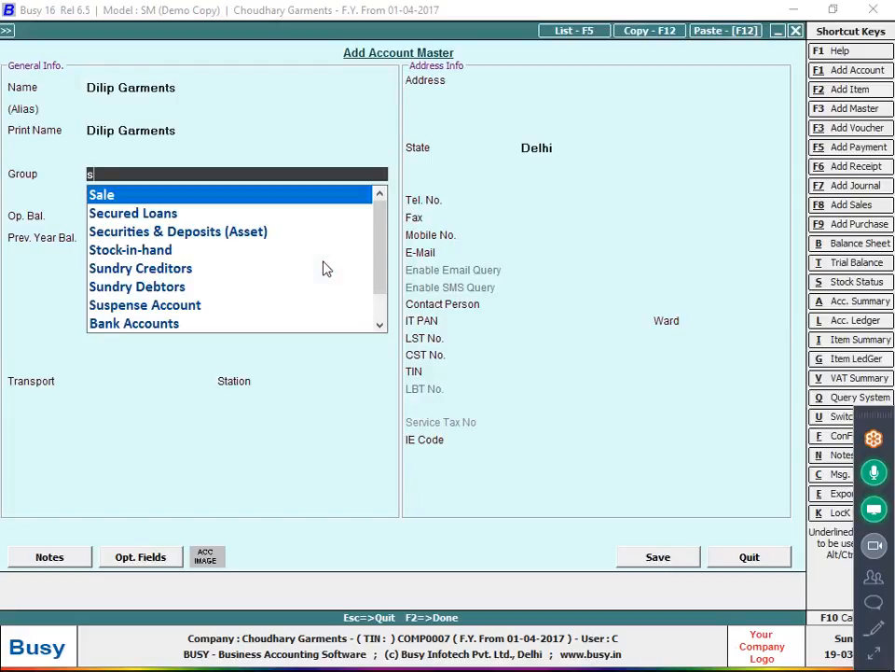
pyautogui.write('un')
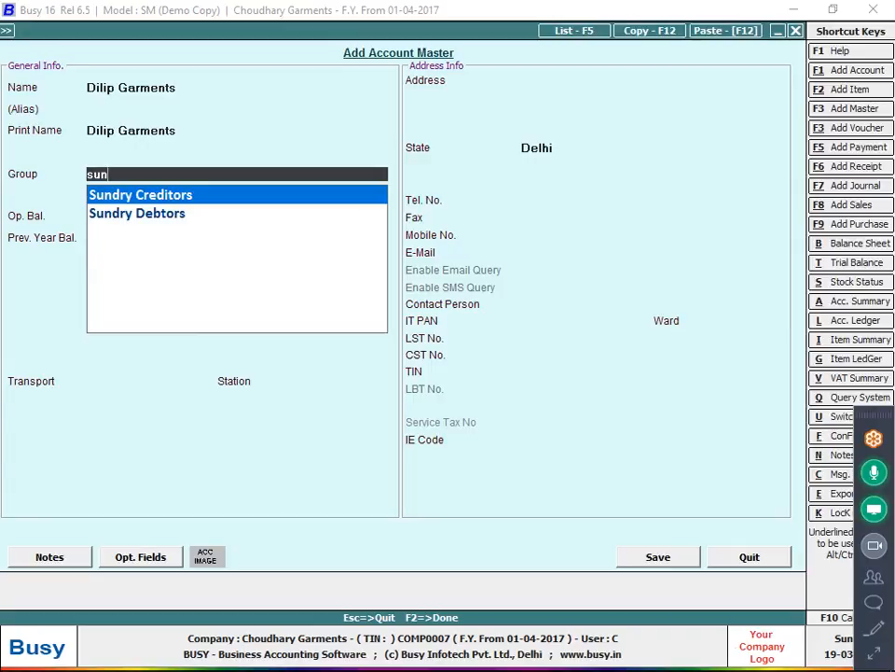
pyautogui.press('Return')
pyautogui.press('Return')
pyautogui.press('Return')
pyautogui.press('Return')
pyautogui.press('Return')
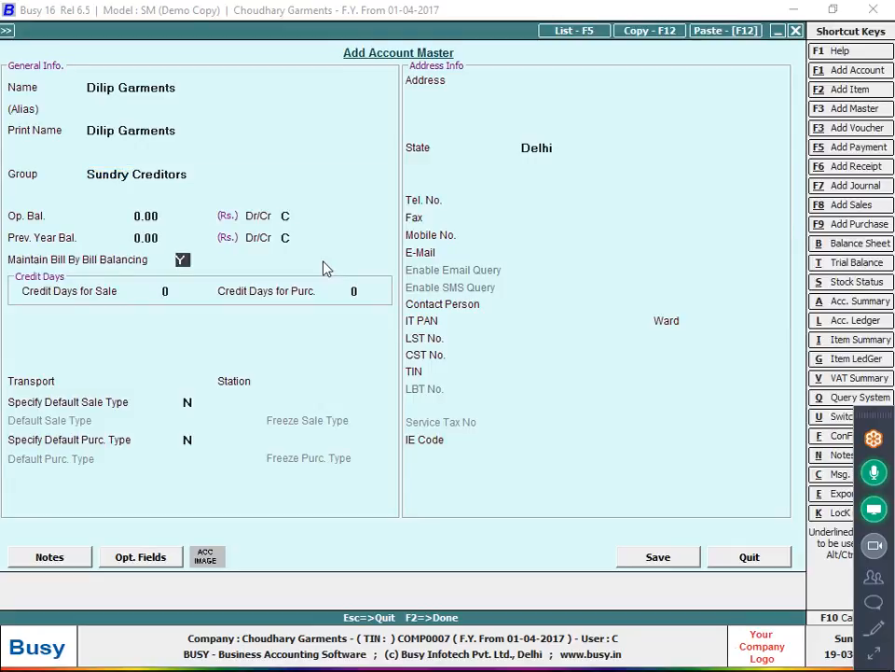
pyautogui.write('n')
pyautogui.press('Return')
pyautogui.press('Return')
pyautogui.press('Return')
pyautogui.press('Return')
pyautogui.press('Return')
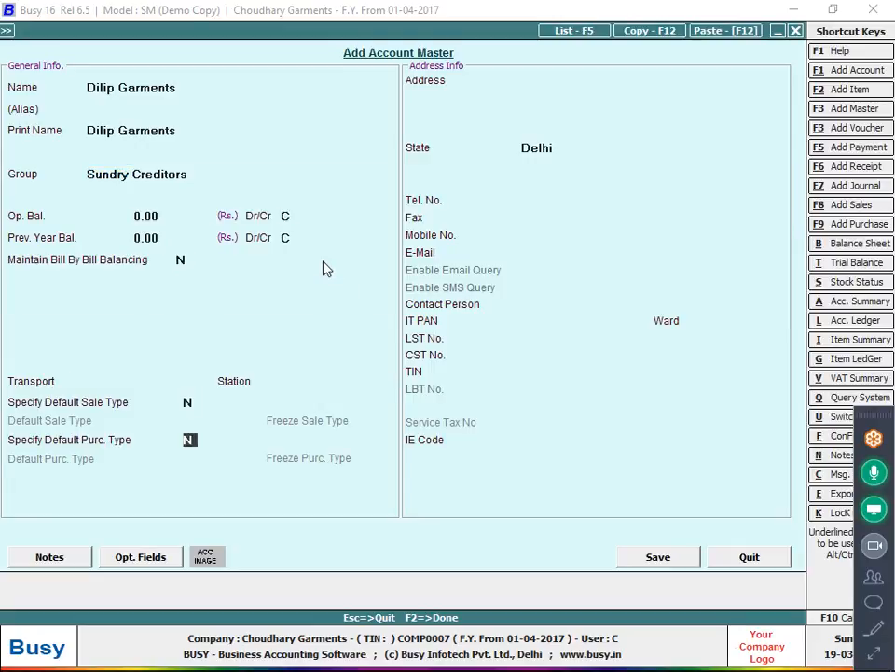
# - Enter the supplier's first address line, copying it from the handwritten bill
pyautogui.hotkey('alt', 'Tab')
pyautogui.hotkey('alt', 'Tab')
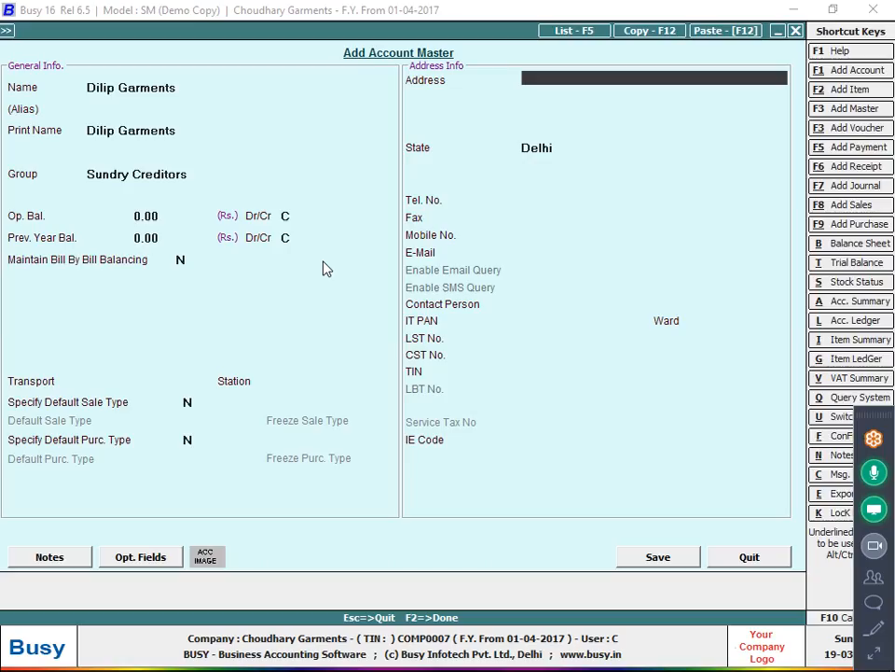
pyautogui.hotkey('alt', 'Tab')
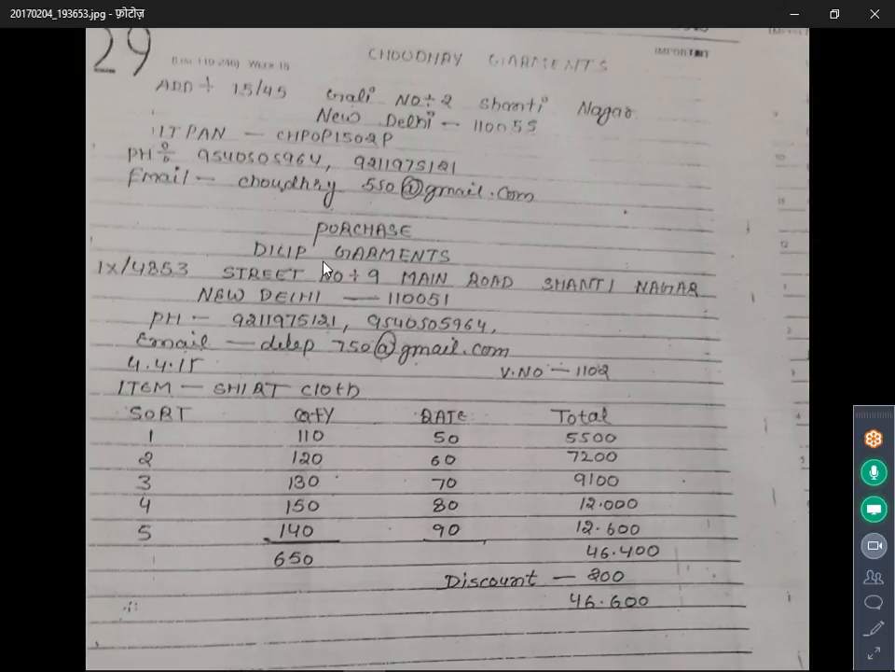
pyautogui.hotkey('alt', 'Tab')
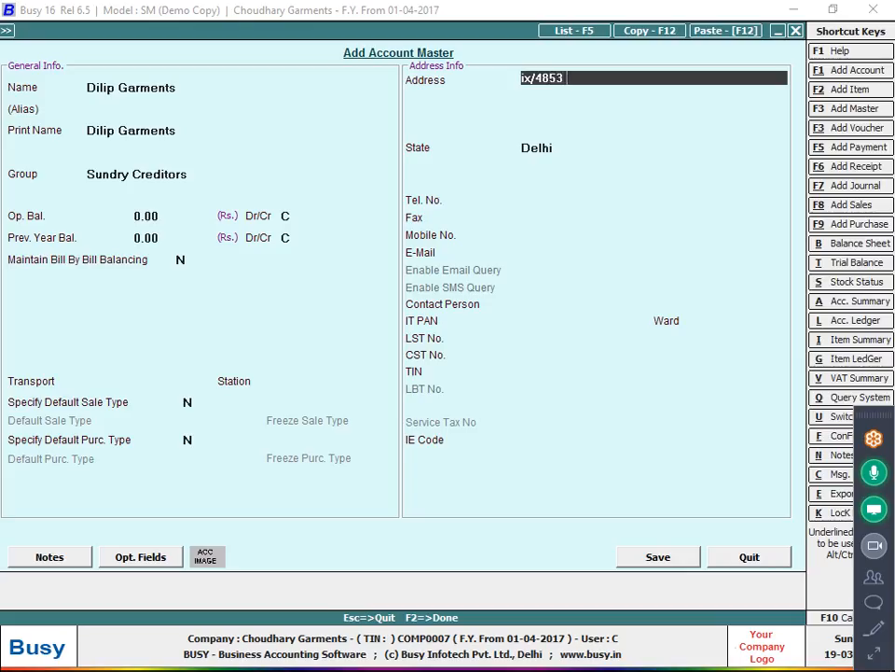
pyautogui.hotkey('alt', 'Tab')
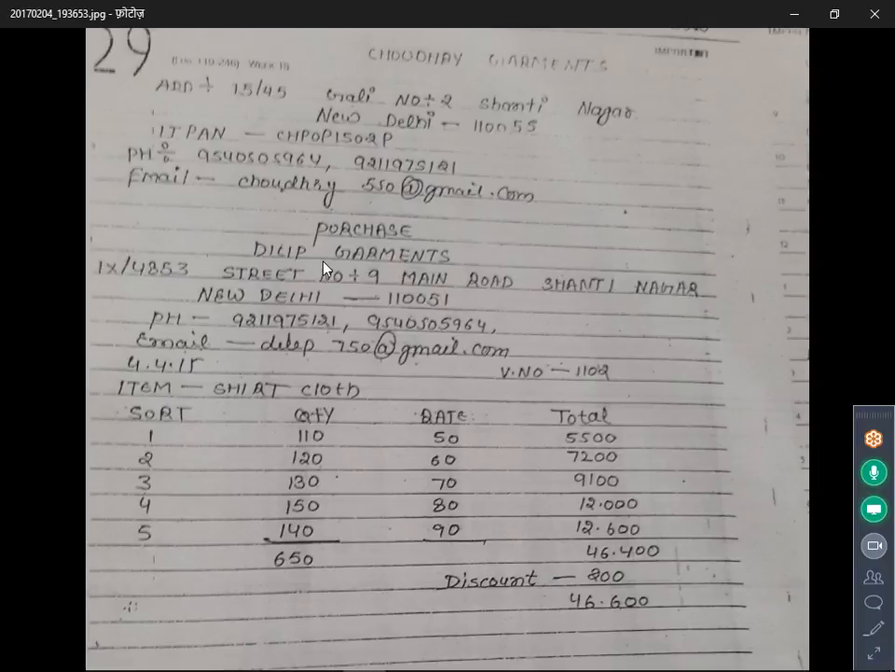
pyautogui.hotkey('alt', 'Tab')
pyautogui.hotkey('alt', 'Tab')
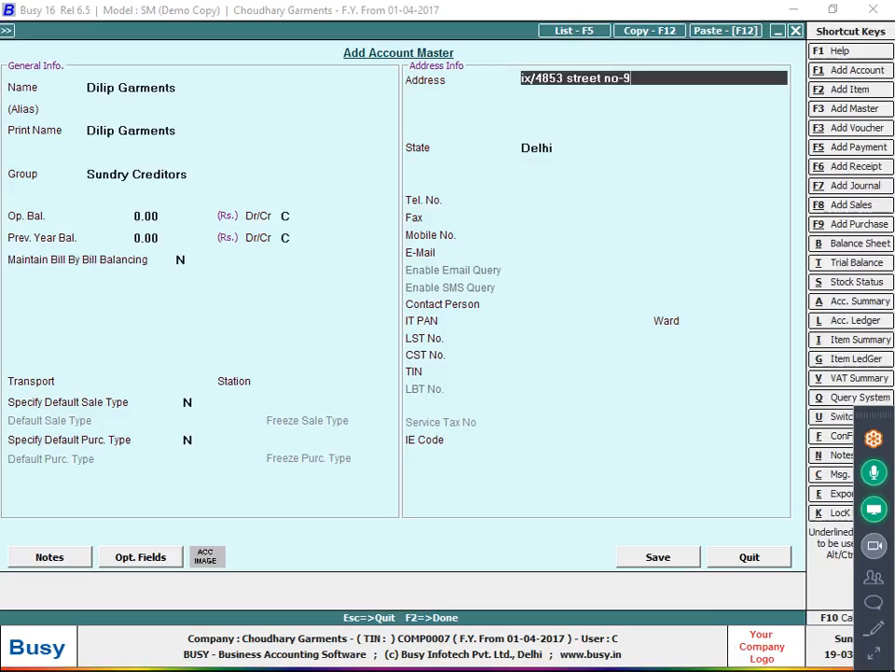
pyautogui.hotkey('alt', 'Tab')
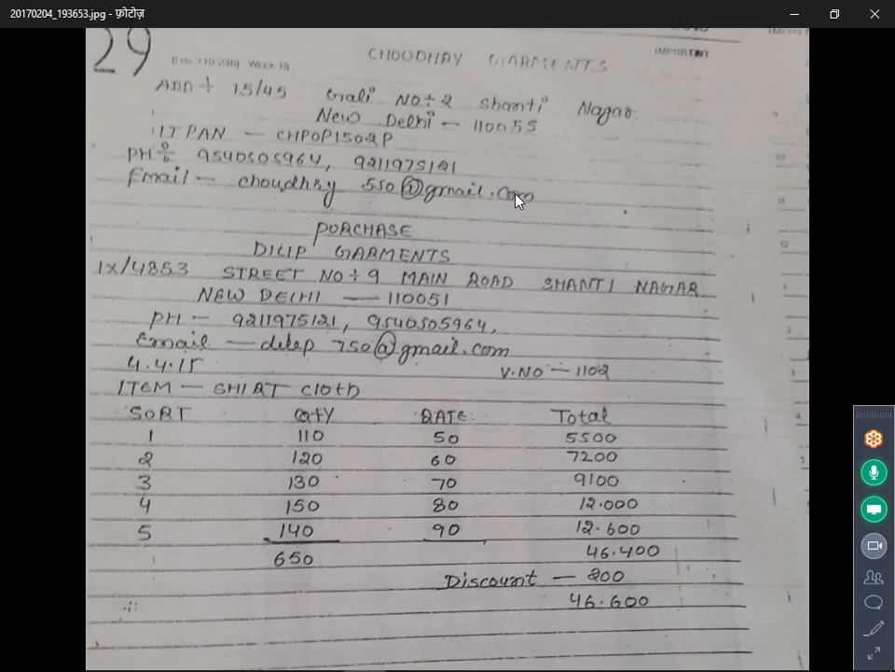
pyautogui.hotkey('alt', 'Tab')
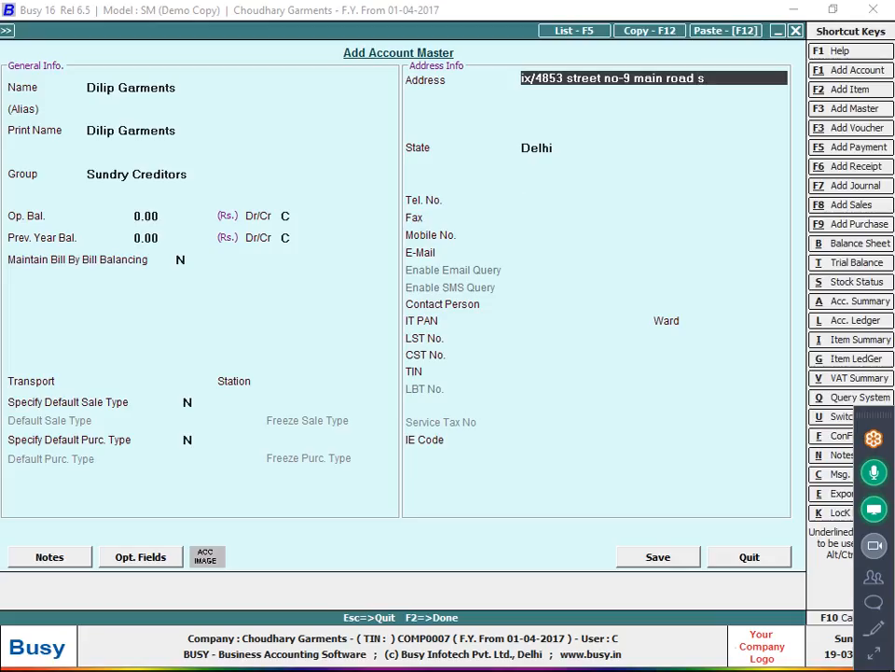
pyautogui.press('Return')
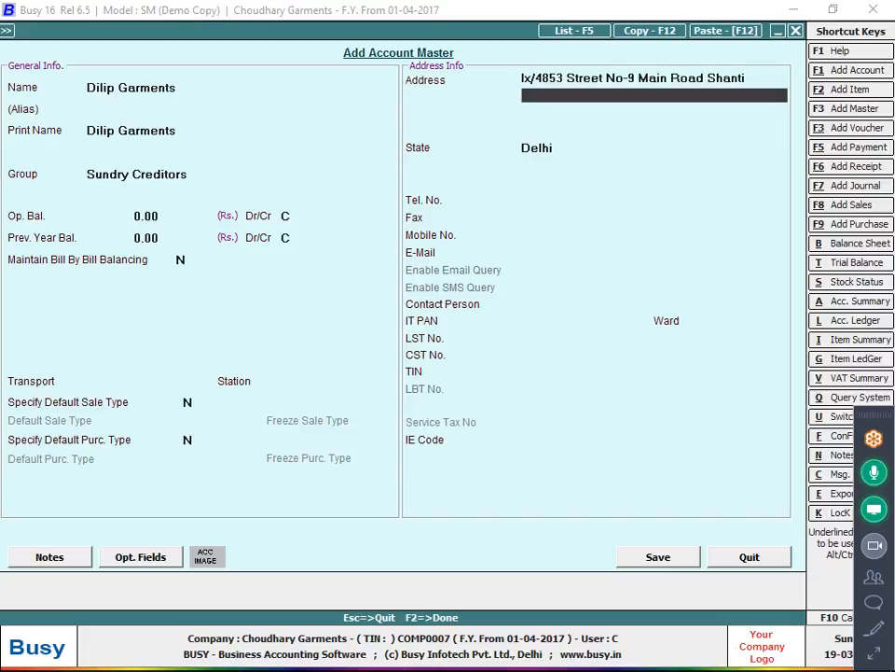
# - Complete the second address line, add the supplier's mobile number, and save the account
pyautogui.hotkey('alt', 'Tab')
pyautogui.hotkey('alt', 'Tab')
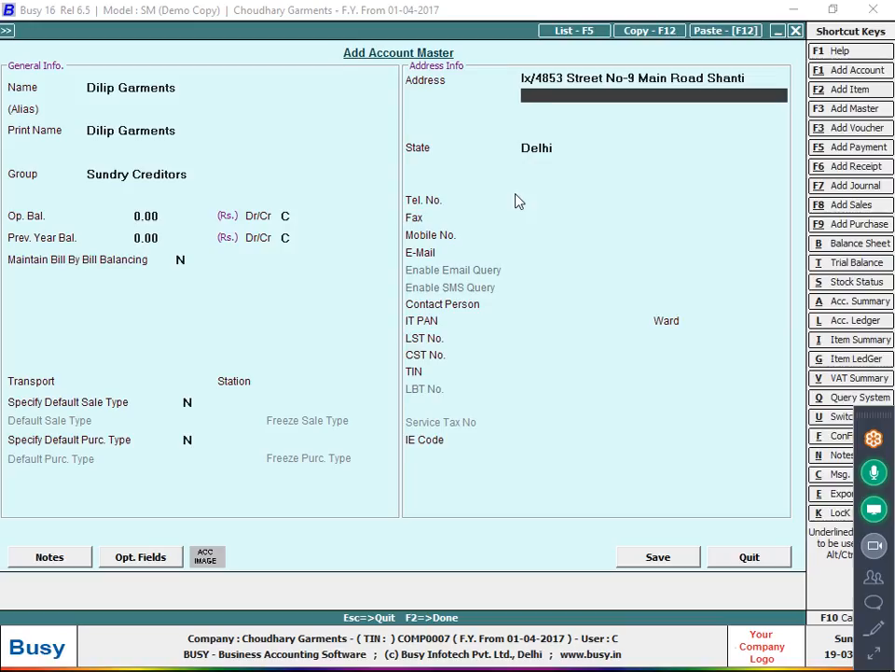
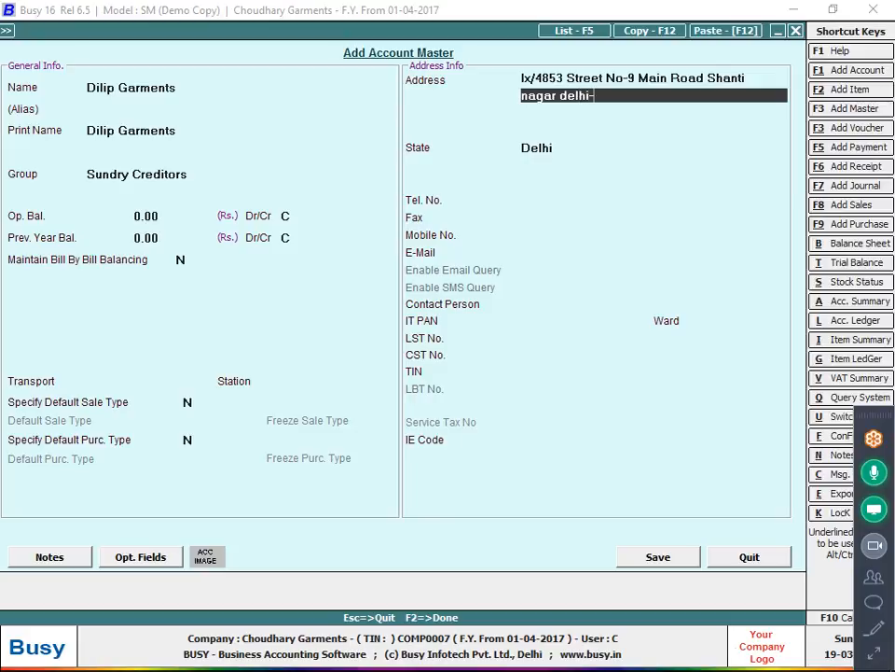
pyautogui.press('Return')
pyautogui.press('Return')
pyautogui.press('Return')
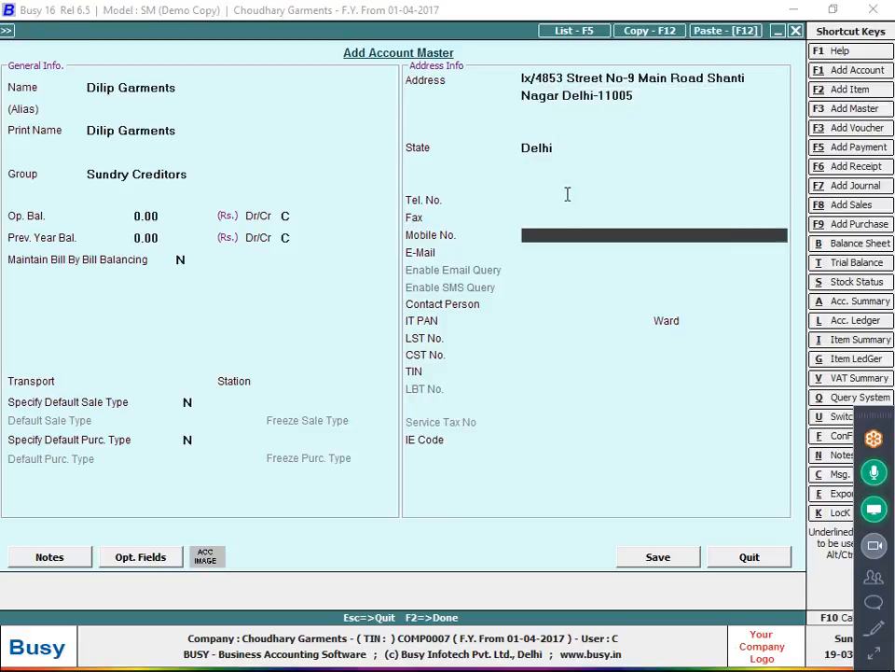
pyautogui.press('Return')
pyautogui.press('Return')
pyautogui.press('Return')
pyautogui.press('Return')
pyautogui.press('Return')
pyautogui.press('Return')
pyautogui.press('Return')
pyautogui.press('Return')
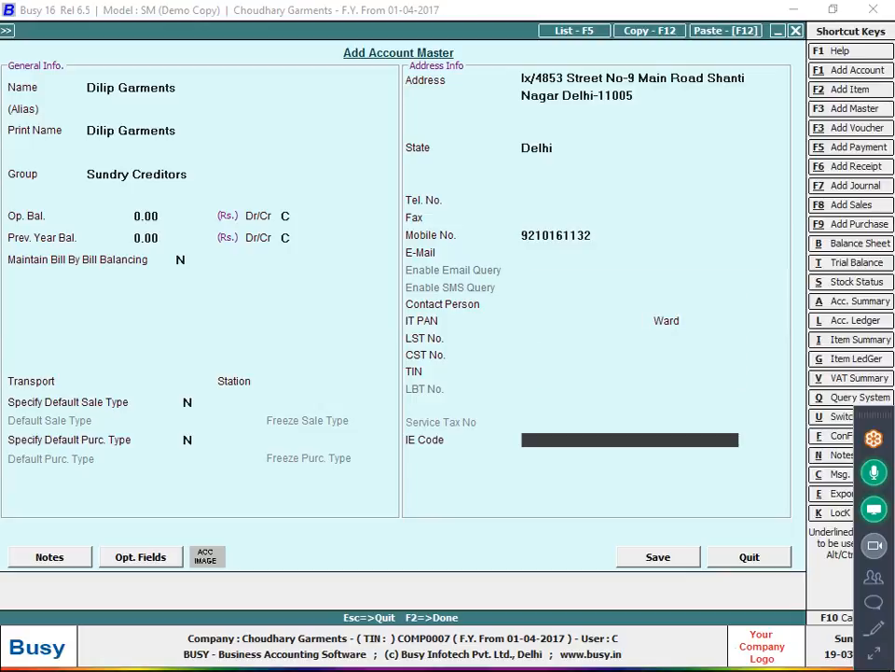
pyautogui.press('Return')
pyautogui.press('Return')
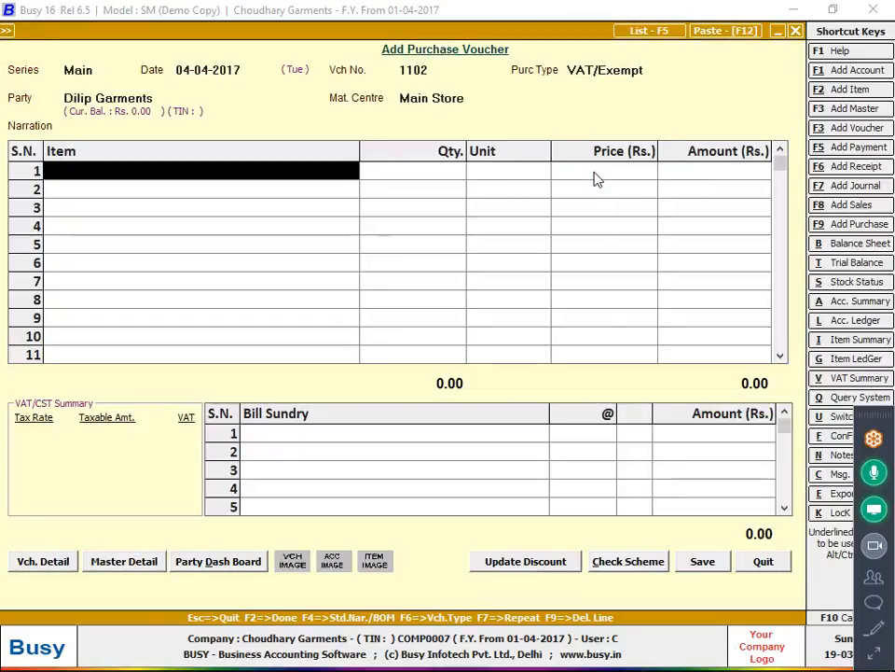
pyautogui.hotkey('alt', 'Tab')
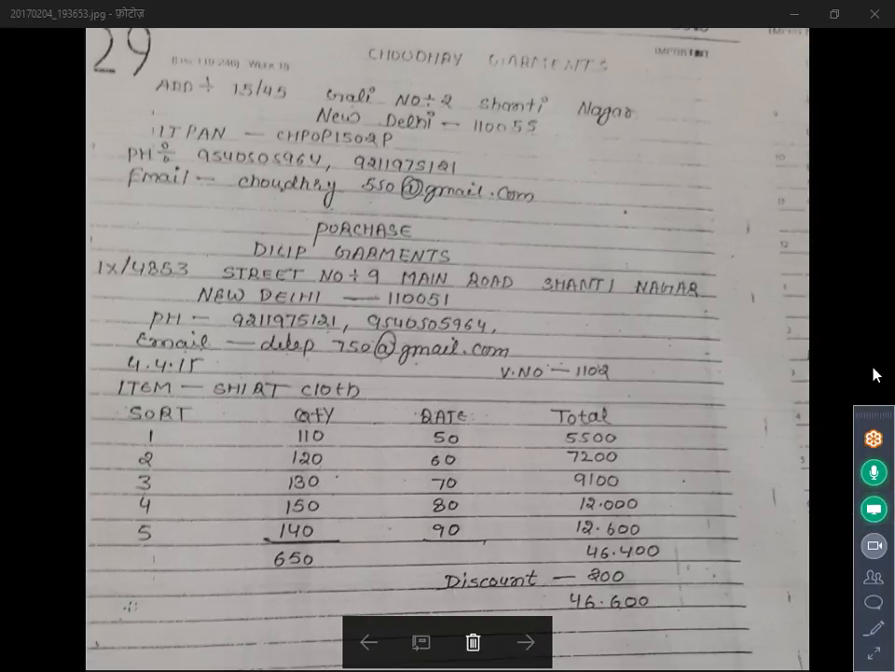
pyautogui.moveTo(872, 415); pyautogui.dragTo(881, 19)
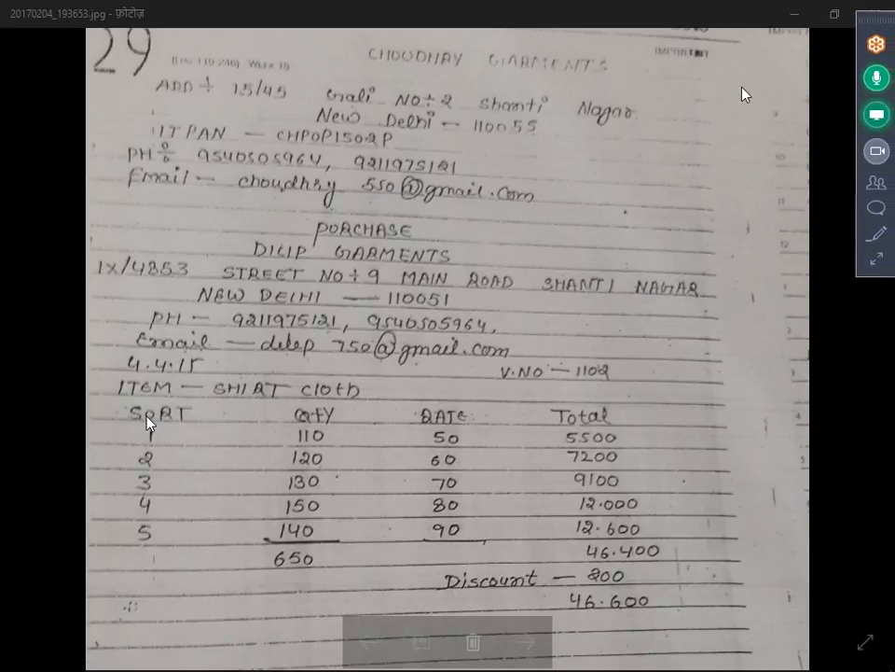
pyautogui.click(879, 267)
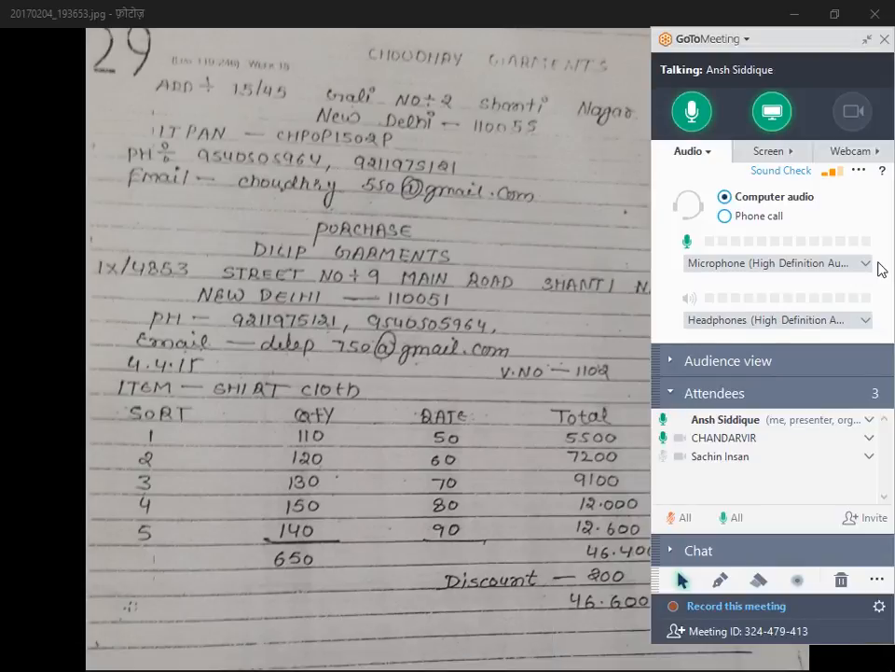
pyautogui.click(867, 39)
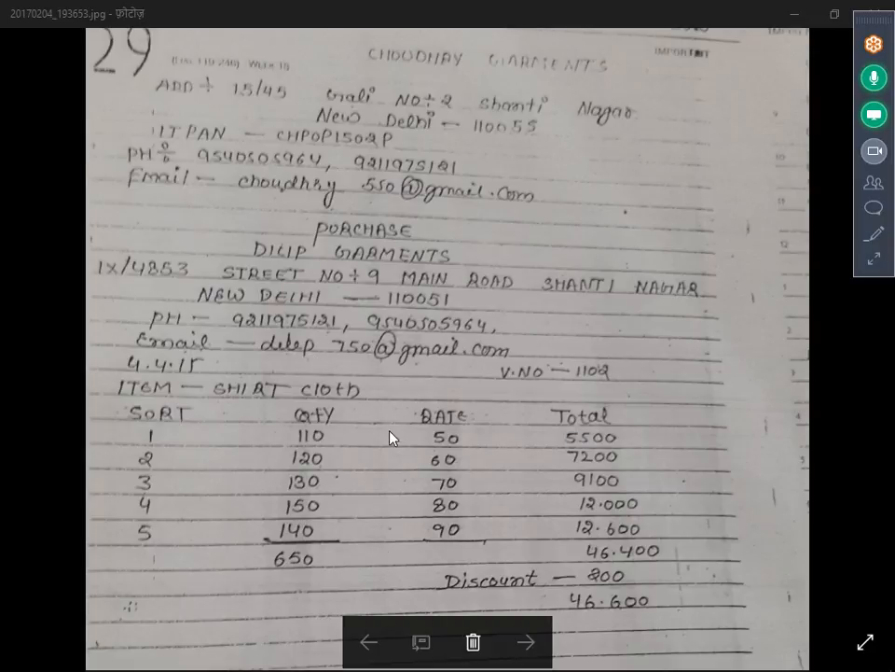
pyautogui.hotkey('alt', 'Tab')
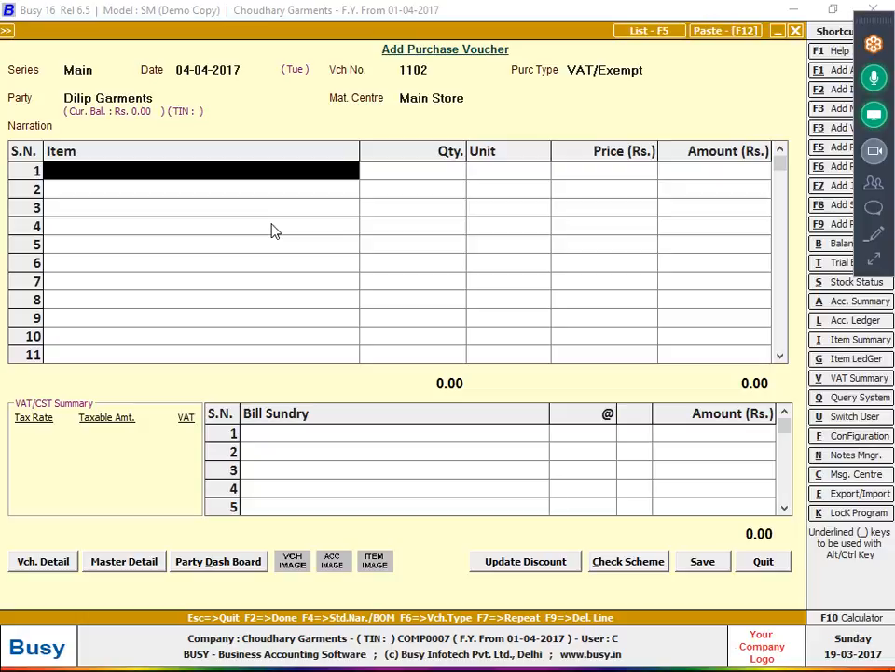
# - In Inventory options, enable Parameterized Details with 1 parameter and Adjustment W/O Stock set to Don't Allow
pyautogui.hotkey('alt', 'f')
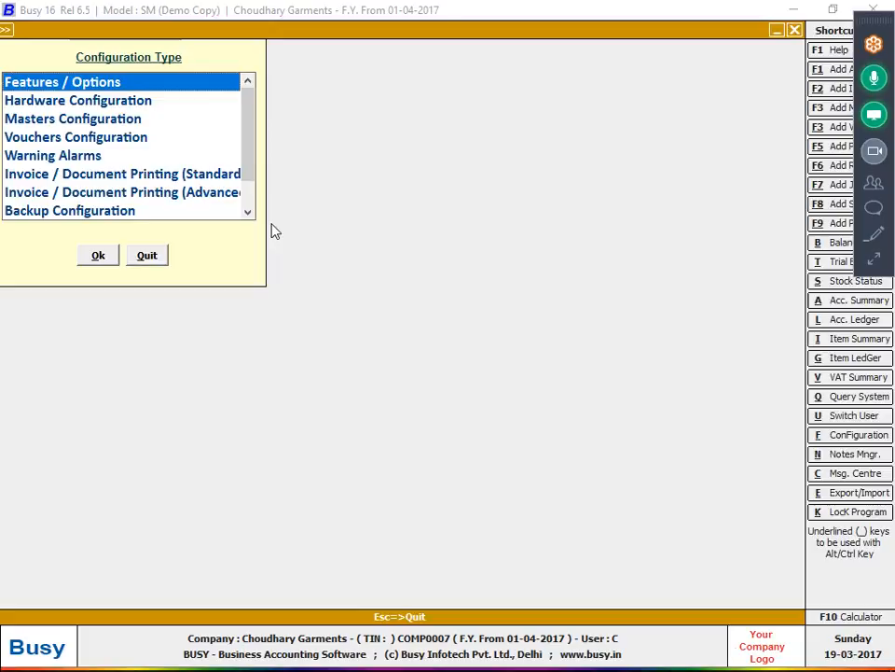
pyautogui.press('Return')
pyautogui.press('Down')
pyautogui.press('Down')
pyautogui.press('Down')
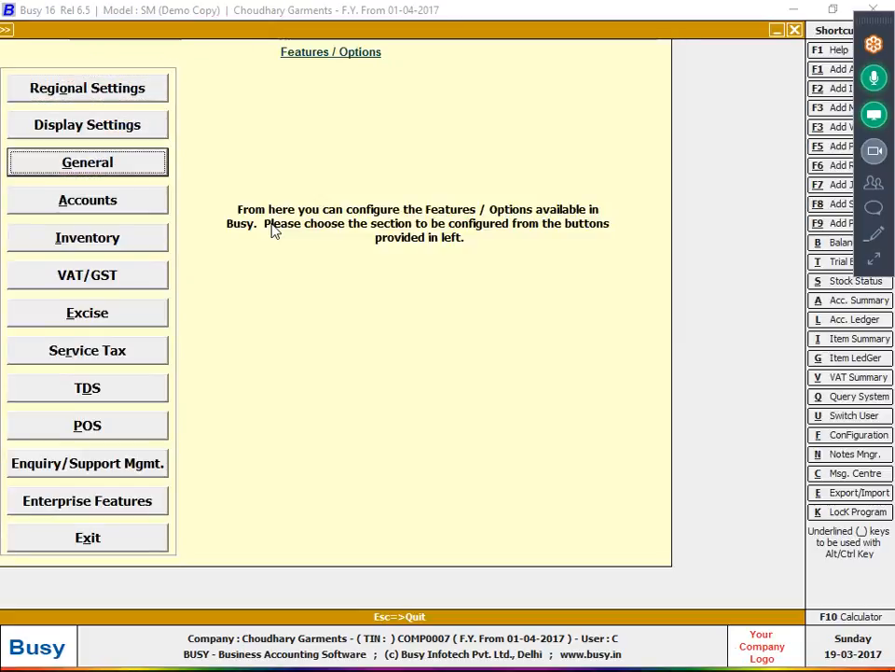
pyautogui.press('Down')
pyautogui.press('Return')
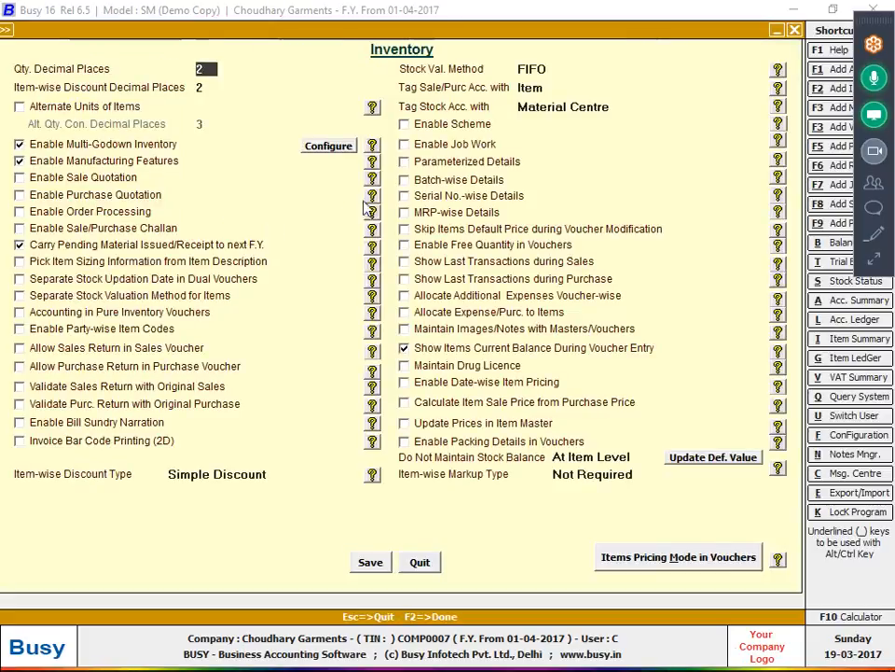
pyautogui.click(441, 168)
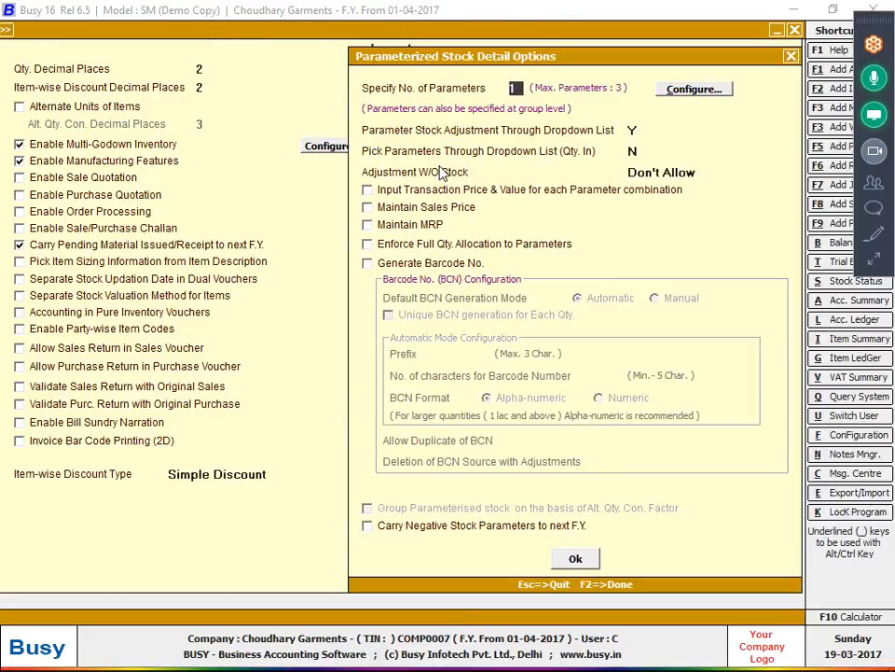
pyautogui.press('Return')
pyautogui.press('Return')
pyautogui.press('Return')
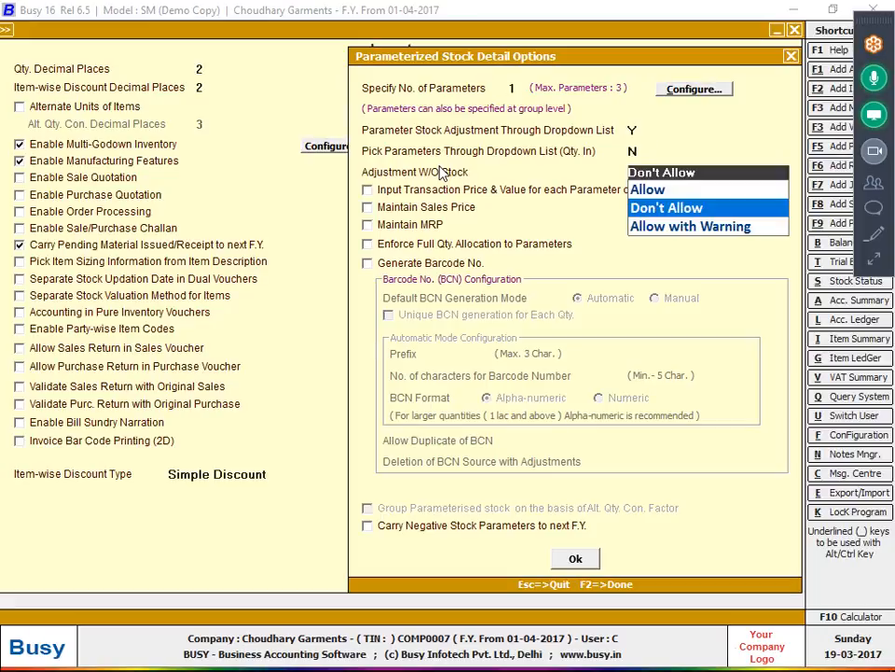
pyautogui.press('Return')
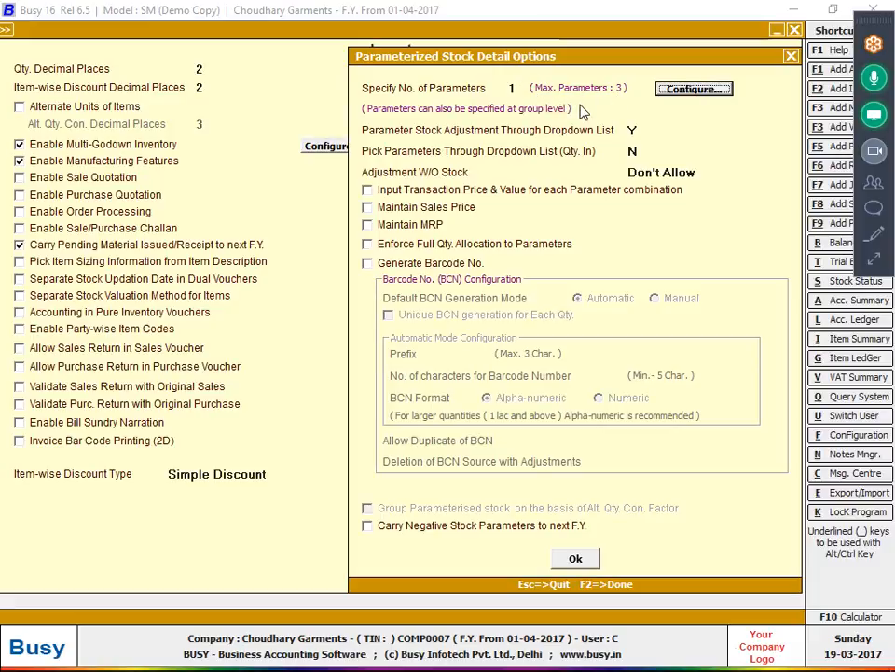
# - Name the single stock parameter 'Sort' and confirm it, checking the bill meanwhile
pyautogui.click(673, 93)
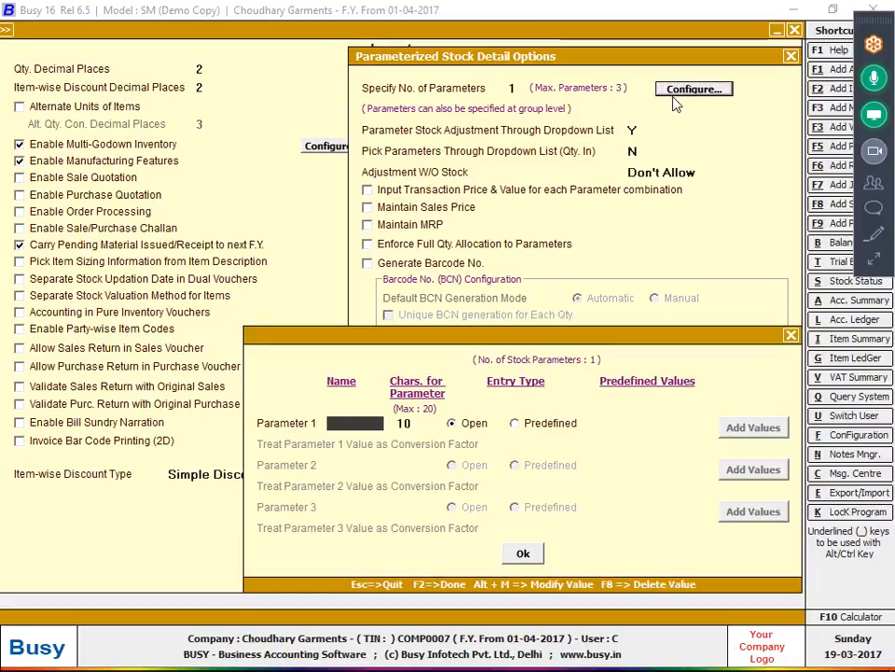
pyautogui.write('sort')
pyautogui.press('Return')
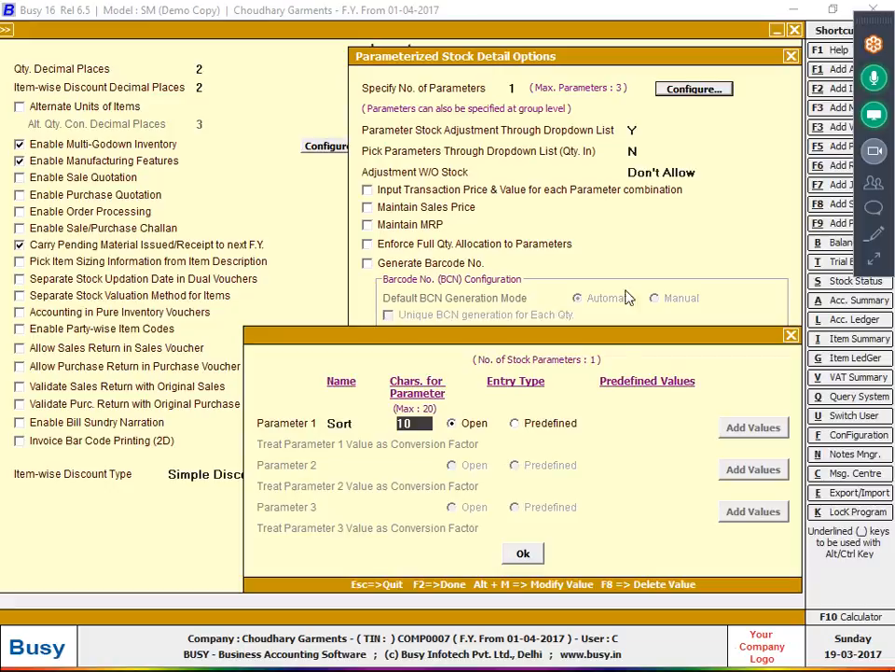
pyautogui.click(522, 554)
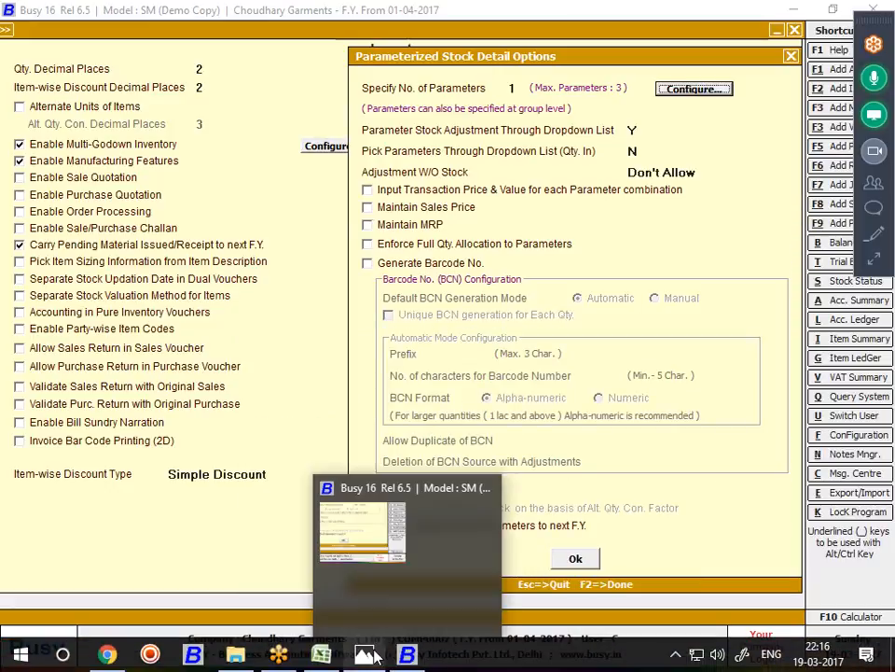
pyautogui.click(374, 656)
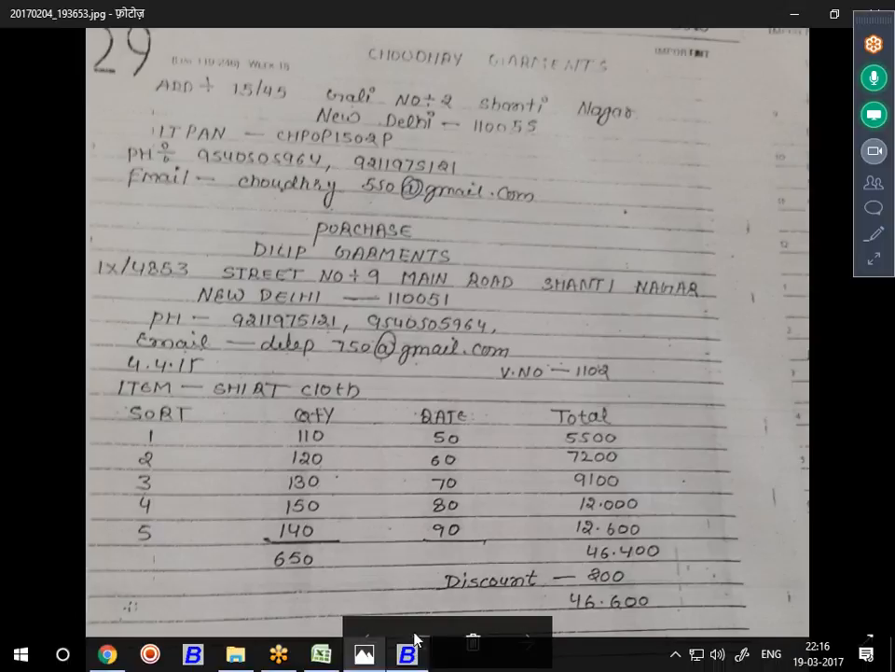
pyautogui.click(406, 657)
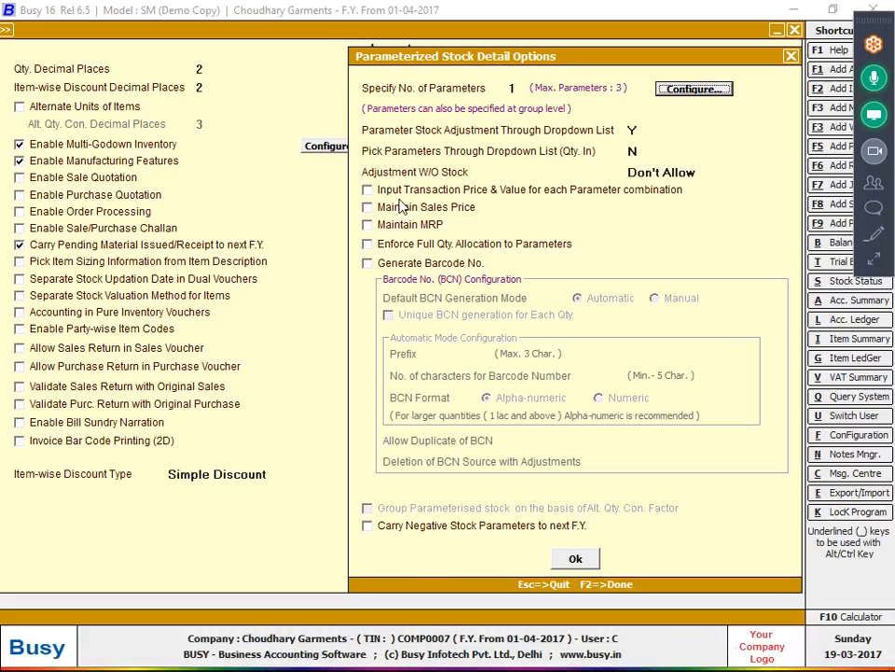
# - Enable price and value entry per parameter combination, keep parameter 'Sort', and close both dialogs
pyautogui.click(510, 196)
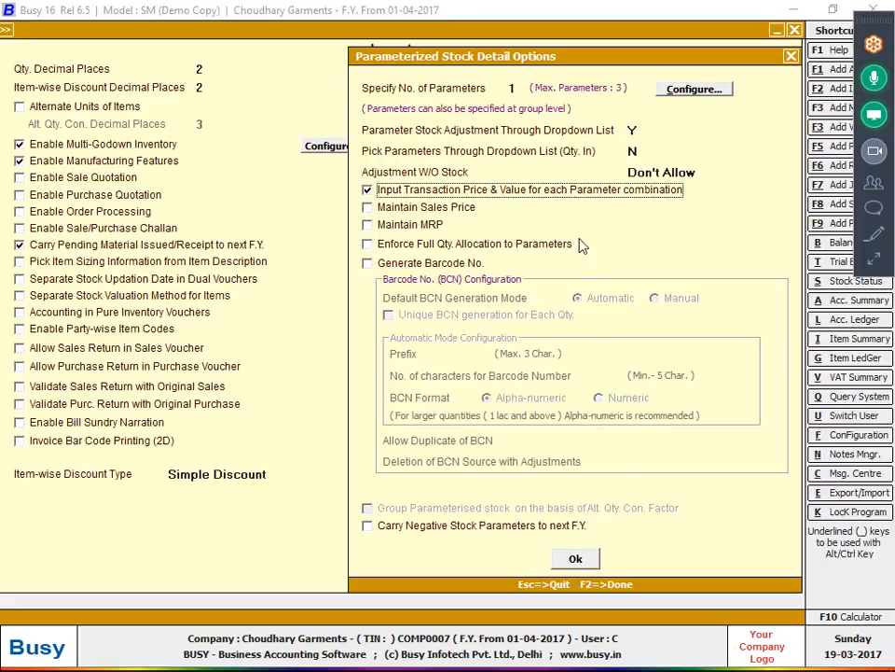
pyautogui.click(518, 87)
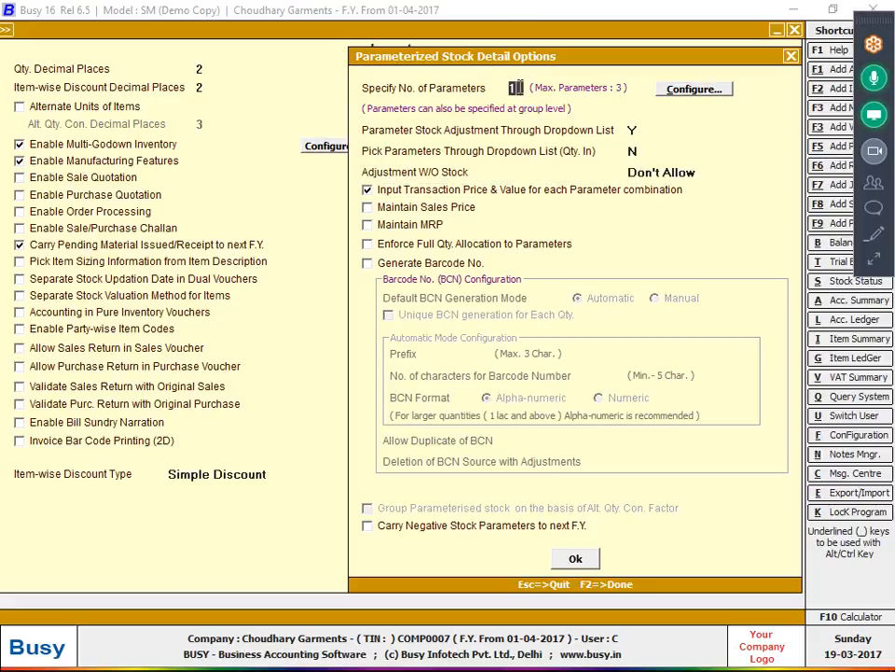
pyautogui.click(691, 89)
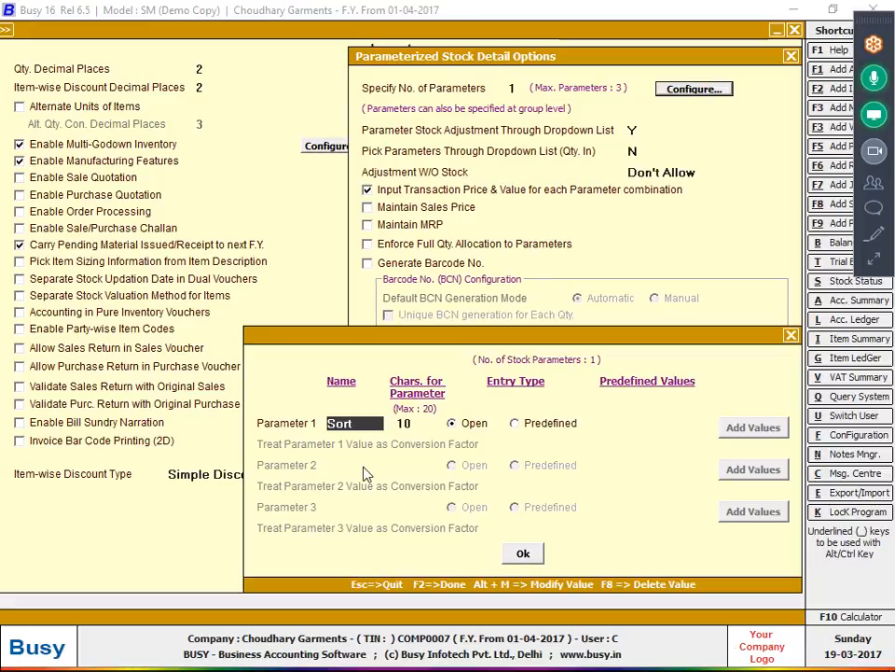
pyautogui.click(517, 552)
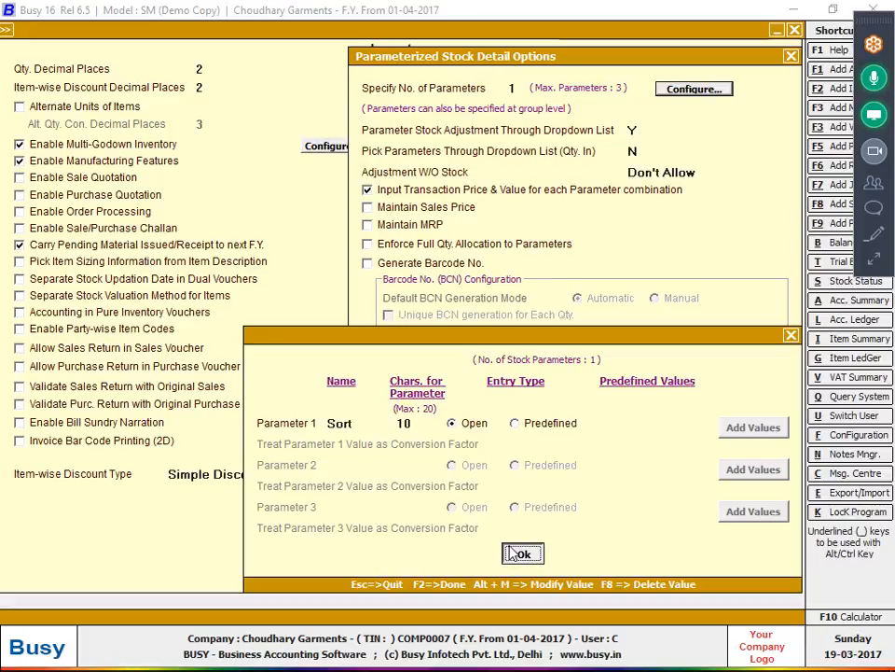
pyautogui.click(571, 501)
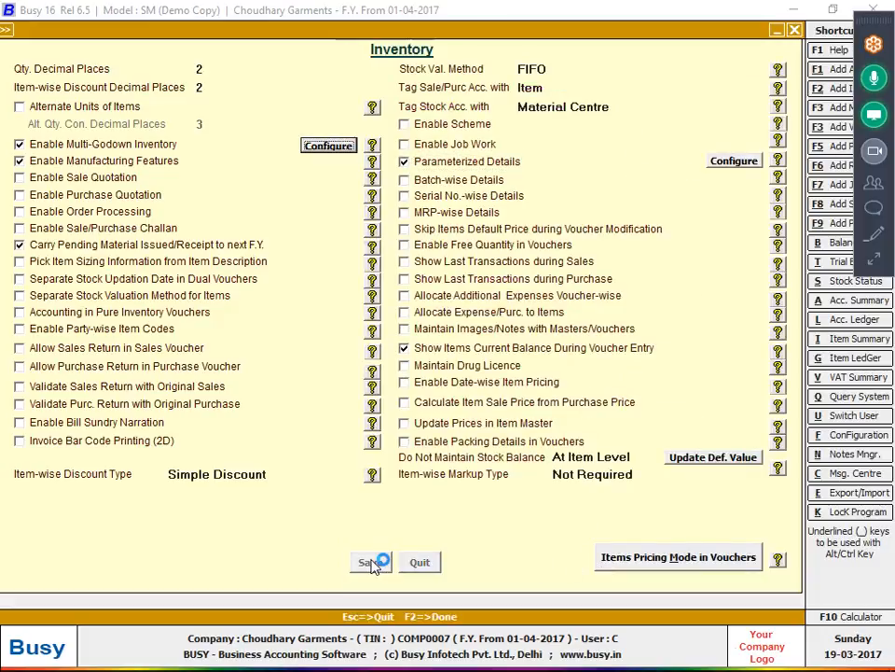
# - Save the inventory options, return to the voucher, and discard a mistyped new item
pyautogui.click(370, 562)
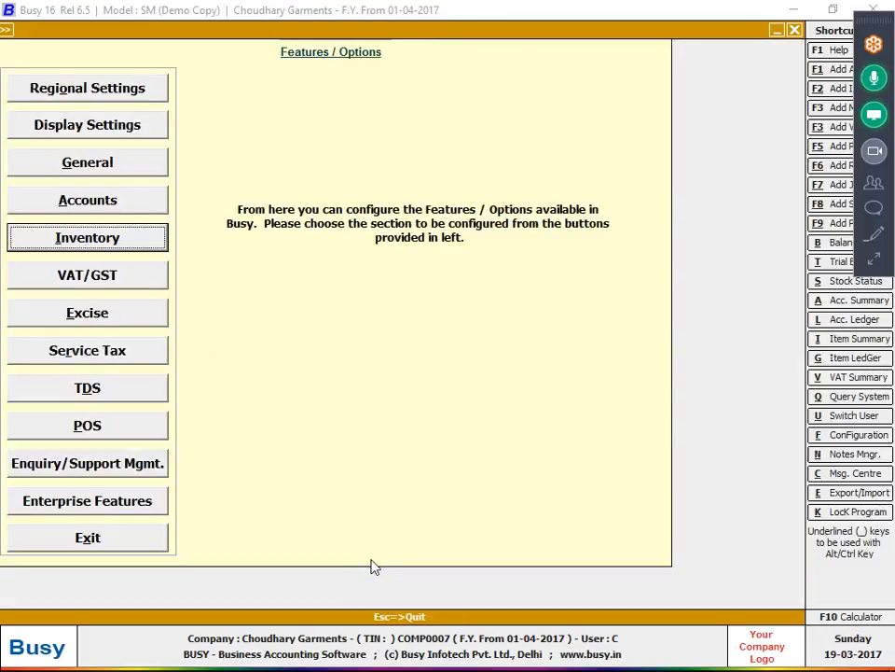
pyautogui.press('Escape')
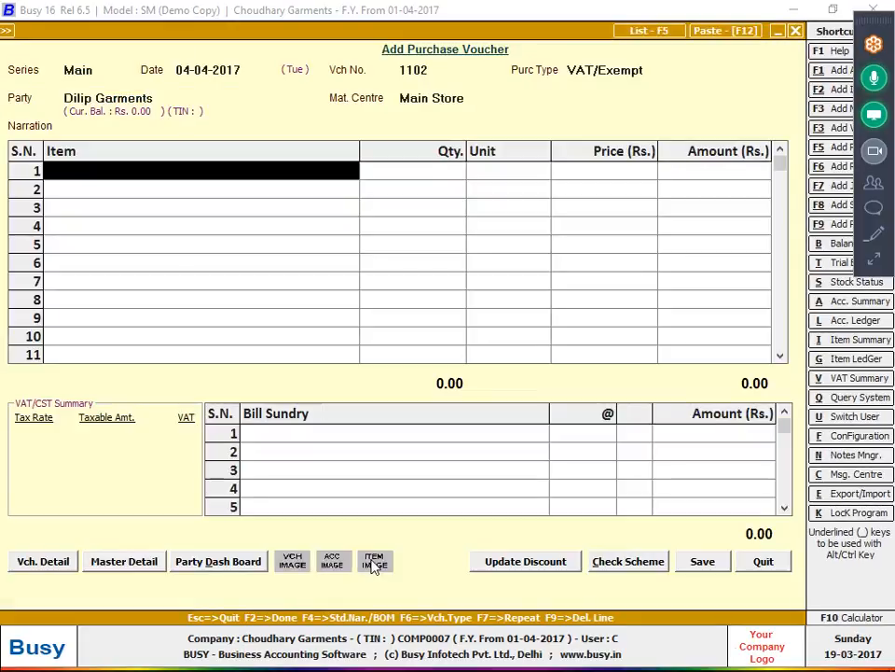
pyautogui.press('F3')
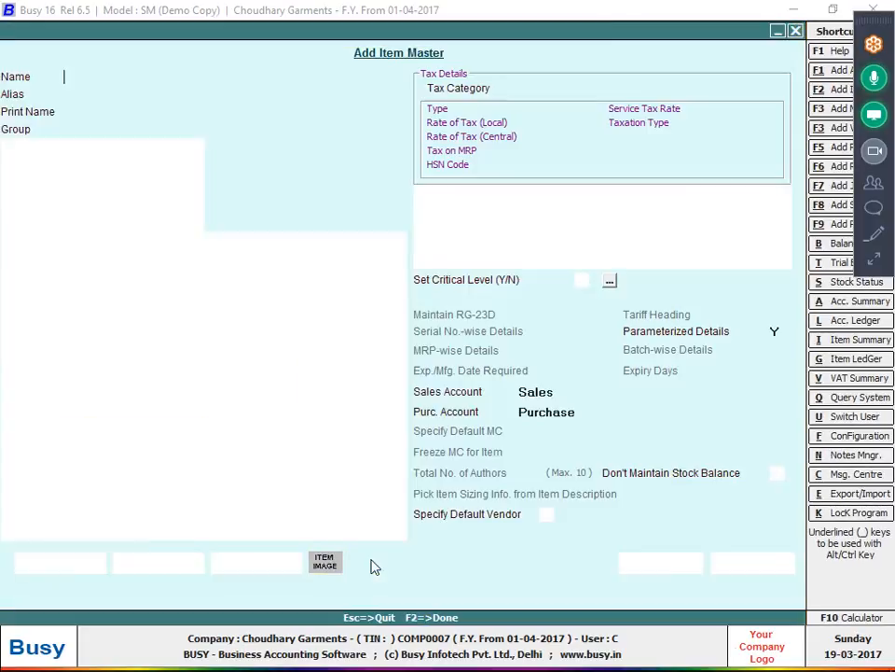
pyautogui.write('hi')
pyautogui.press('Escape')
pyautogui.press('Return')
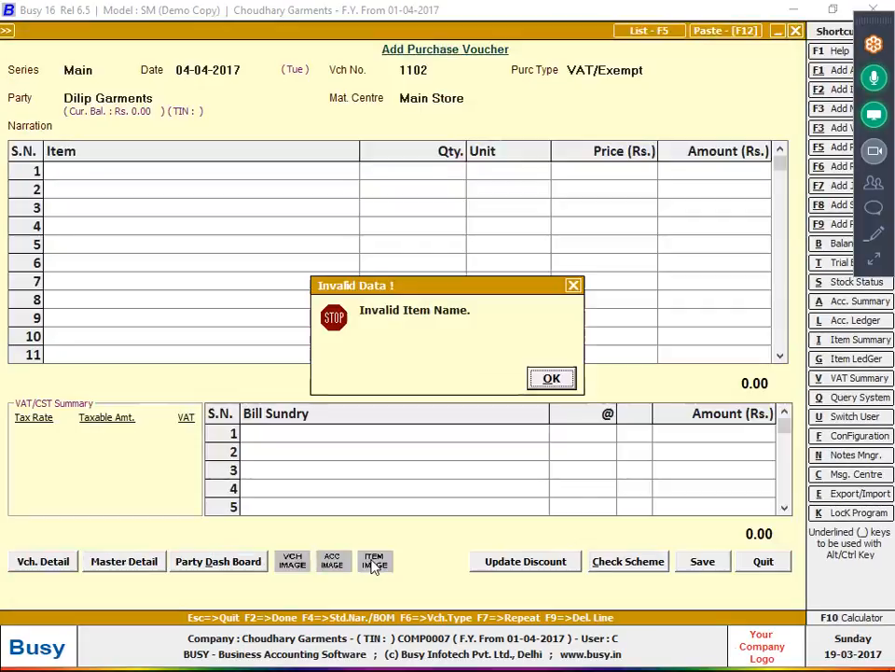
pyautogui.press('Return')
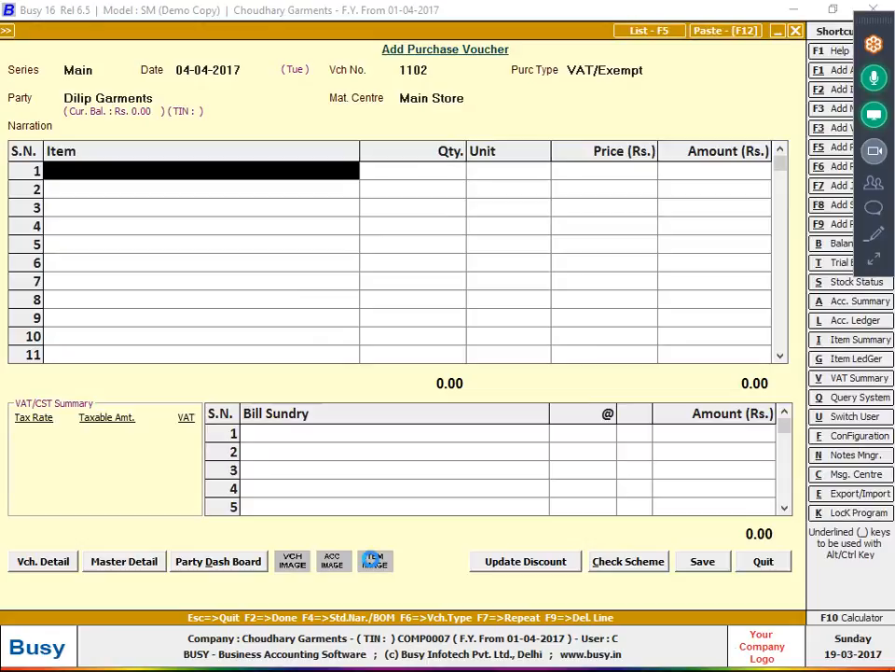
# - Create item Shirt Cloth in group General, unit Metre, parameterized Y, and save it
pyautogui.press('F3')
pyautogui.write('shirt c')
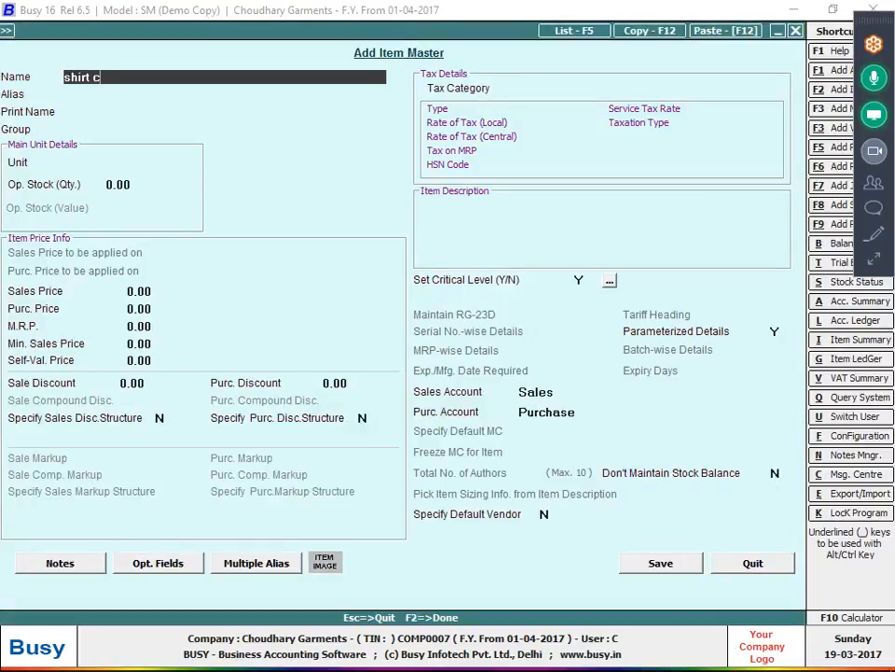
pyautogui.write('loth')
pyautogui.press('Return')
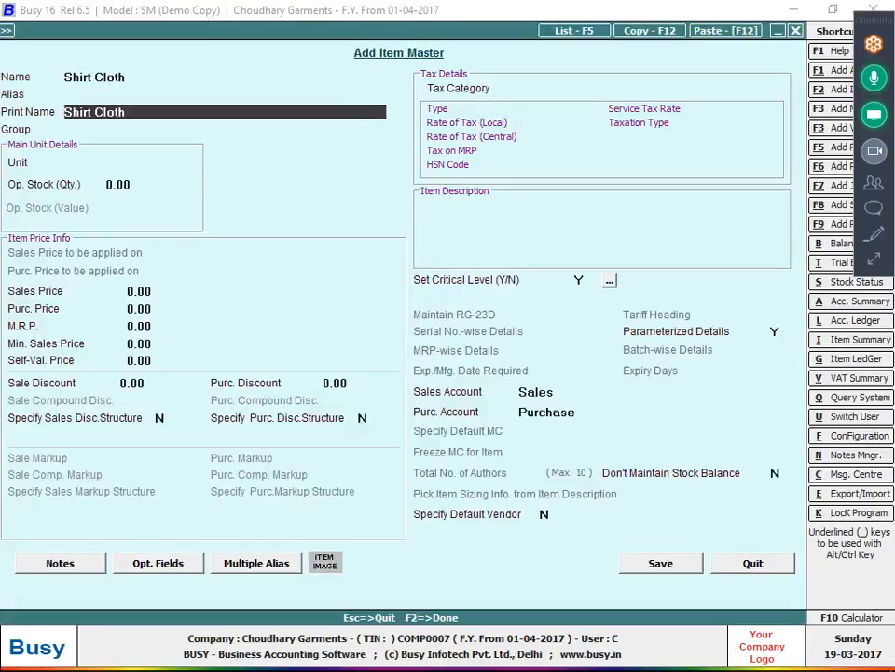
pyautogui.press('Return')
pyautogui.press('Return')
pyautogui.write('m')
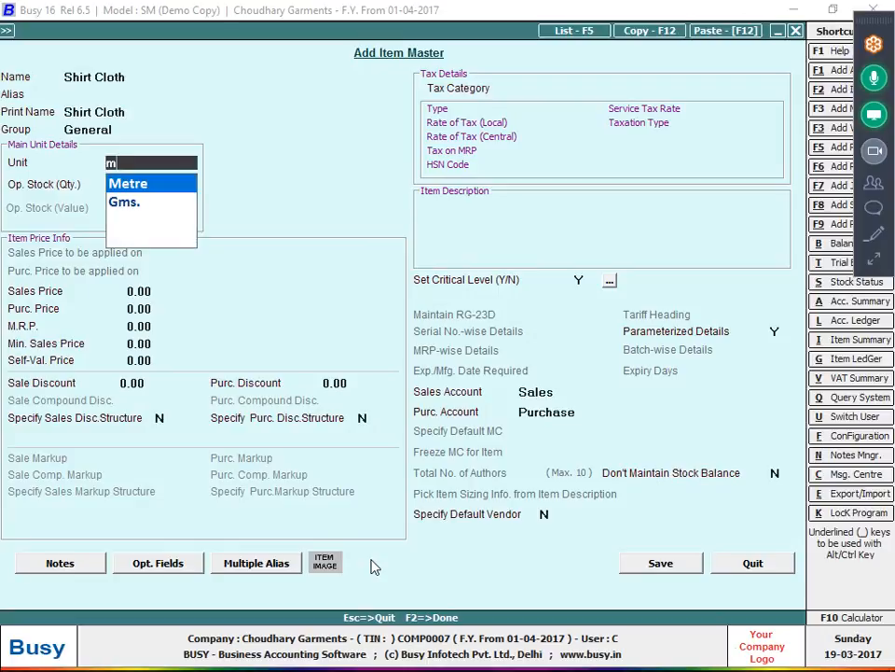
pyautogui.press('Return')
pyautogui.press('Return')
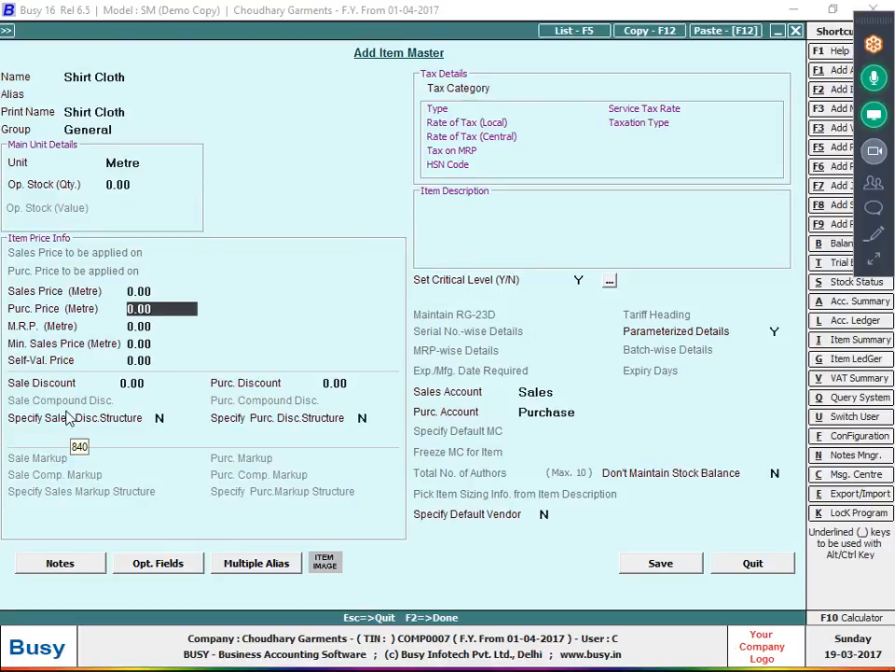
pyautogui.click(778, 334)
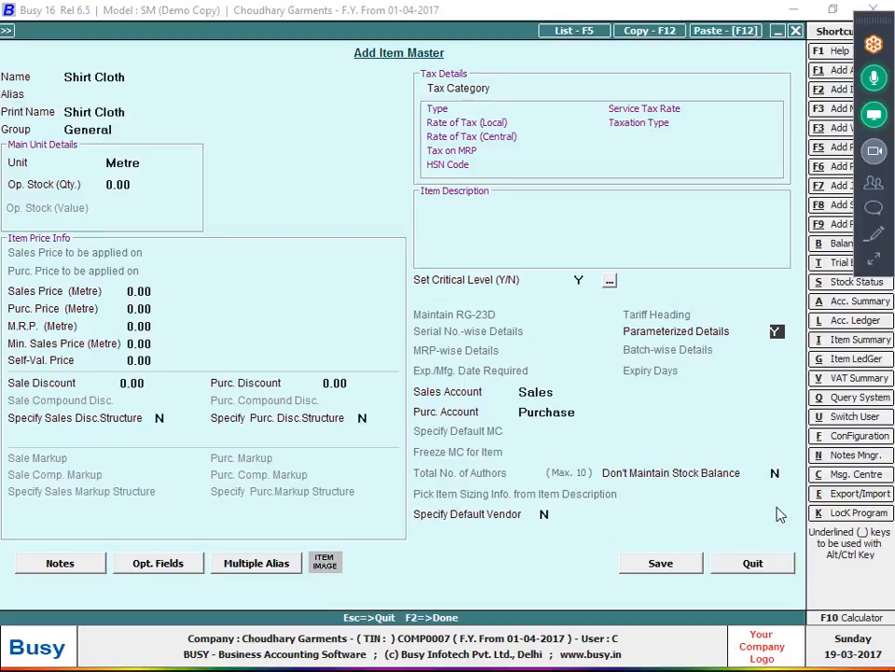
pyautogui.click(660, 561)
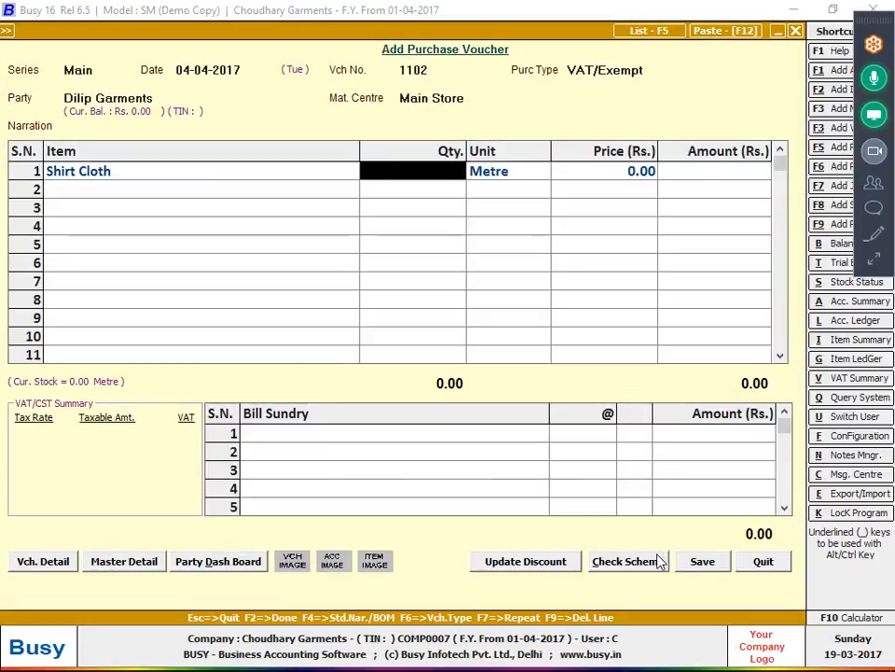
# - Set the Shirt Cloth line quantity to 650 metres and open its sort-wise stock details
pyautogui.hotkey('alt', 'Tab')
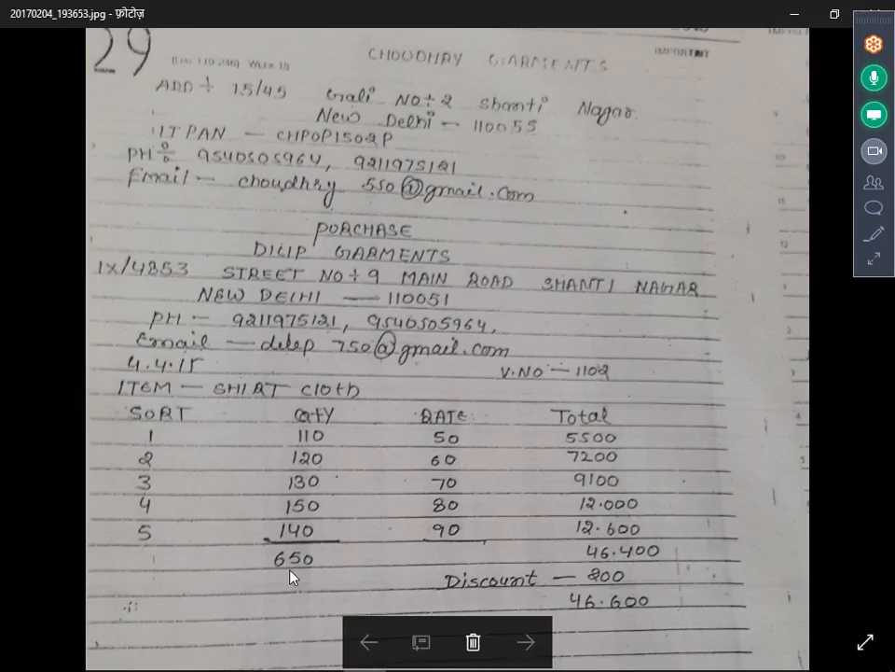
pyautogui.hotkey('alt', 'Tab')
pyautogui.write('650')
pyautogui.press('Return')
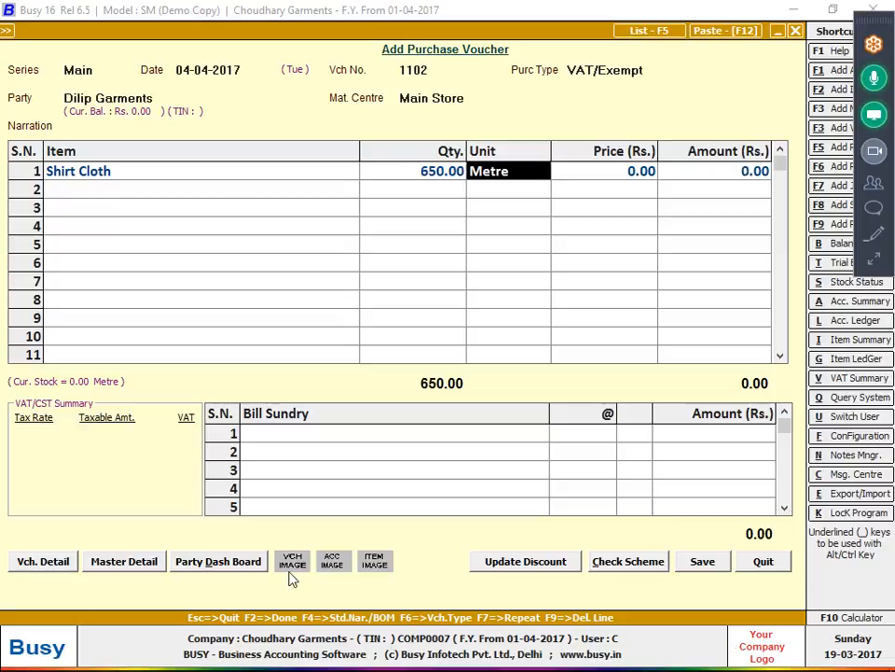
pyautogui.press('Return')
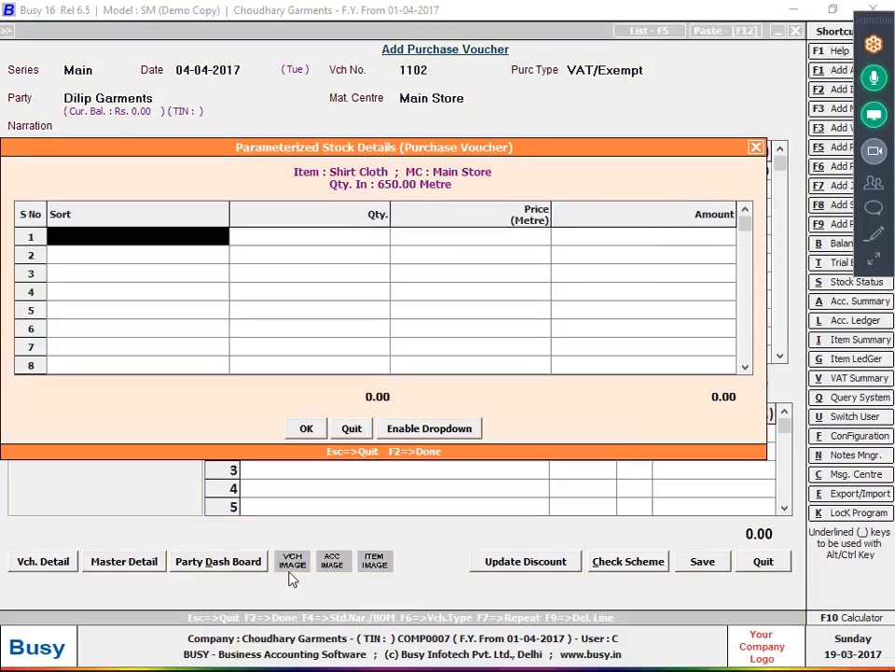
# - Enter sort 1 with quantity 110 at price 50
pyautogui.write('1')
pyautogui.press('Return')
pyautogui.write('11')
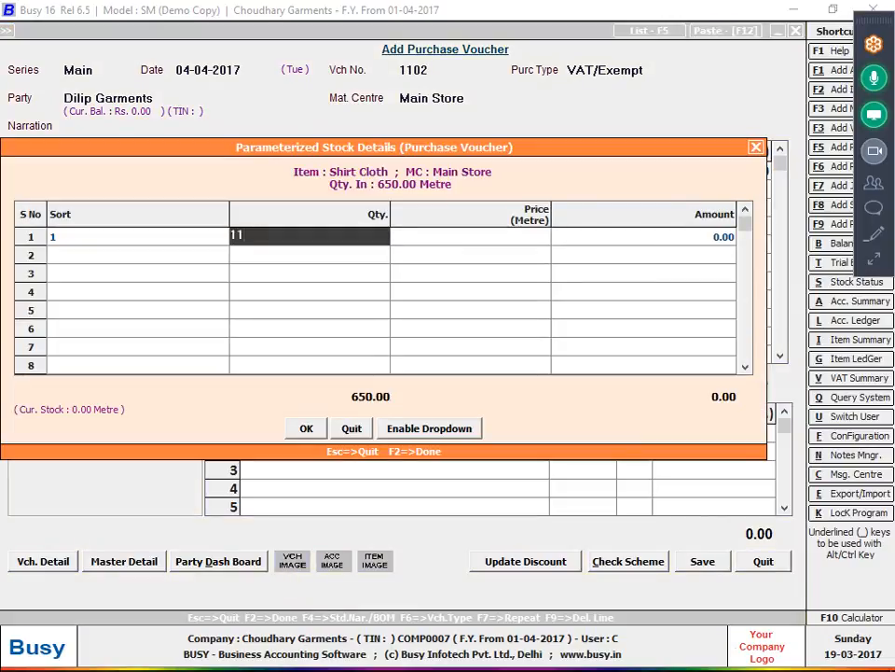
pyautogui.write('0')
pyautogui.press('Return')
pyautogui.hotkey('alt', 'Tab')
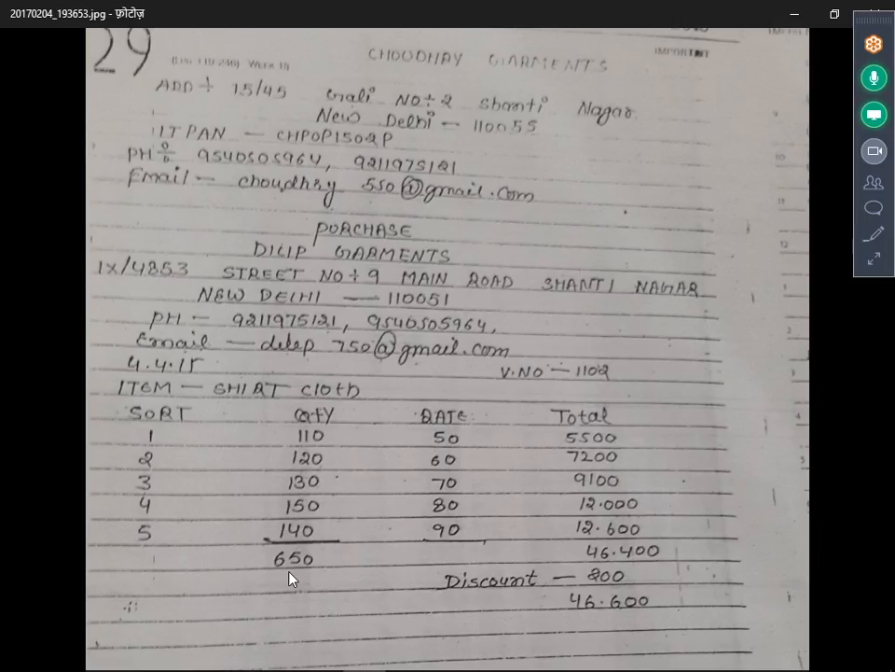
pyautogui.hotkey('alt', 'Tab')
pyautogui.write('50')
pyautogui.press('Return')
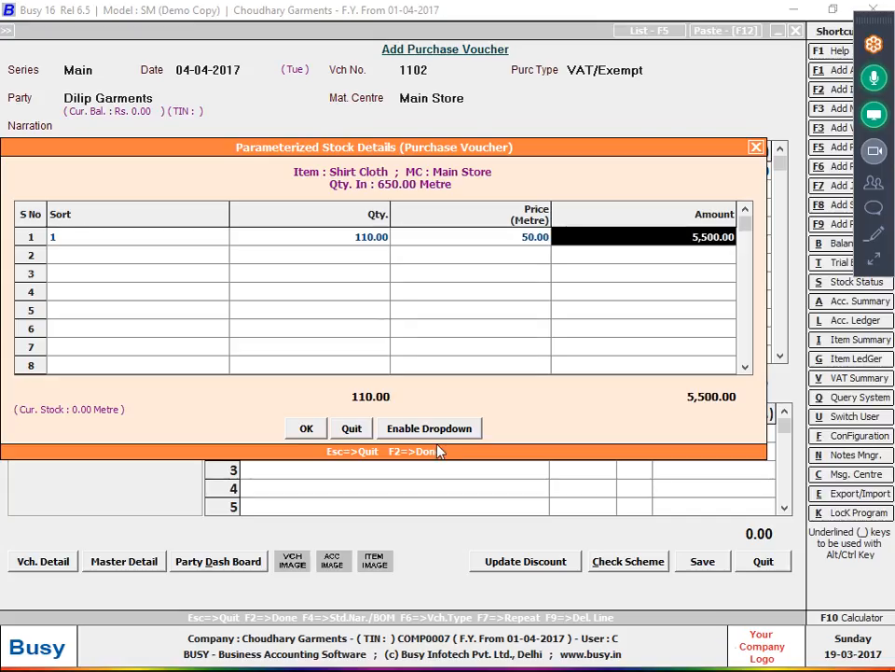
pyautogui.press('Return')
# - Enter sort 2 with quantity 120 at price 60
pyautogui.write('2')
pyautogui.press('Return')
pyautogui.hotkey('alt', 'Tab')
pyautogui.hotkey('alt', 'Tab')
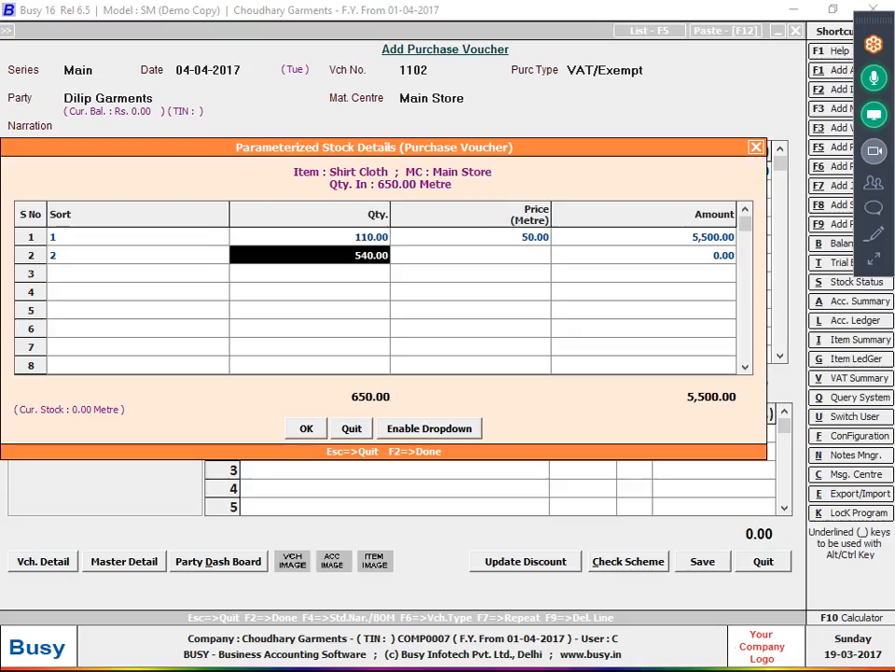
pyautogui.write('120')
pyautogui.press('Return')
# - Enter sort 3 with quantity 130 at price 70
pyautogui.hotkey('alt', 'Tab')
pyautogui.hotkey('alt', 'Tab')
pyautogui.write('6')
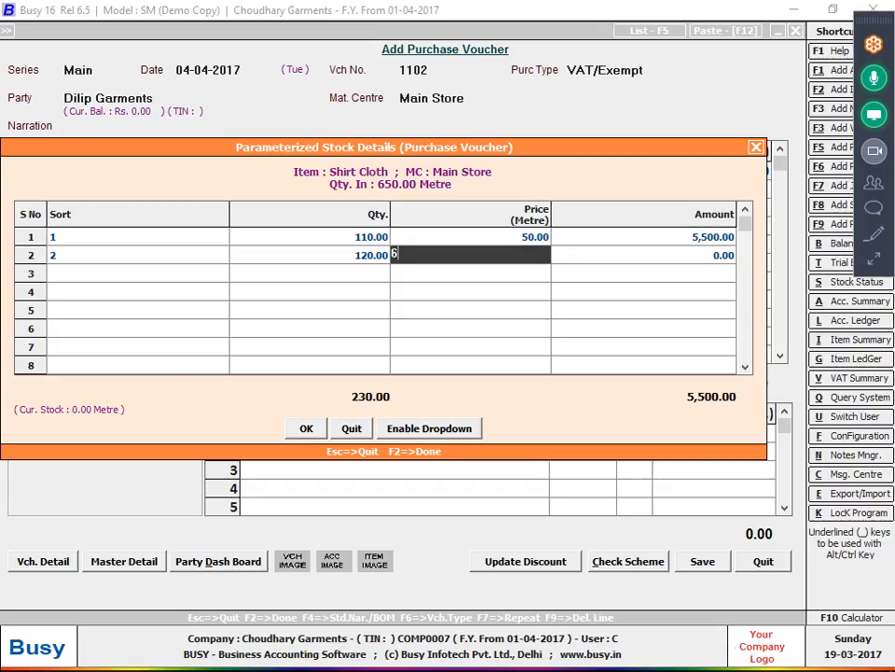
pyautogui.write('0')
pyautogui.press('Return')
pyautogui.press('Return')
pyautogui.write('3')
pyautogui.hotkey('alt', 'Tab')
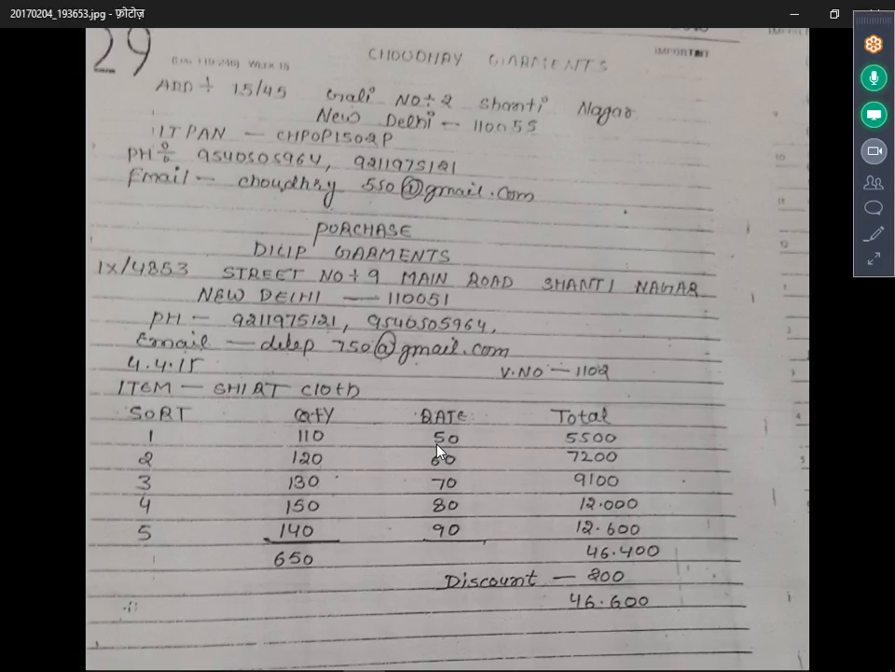
pyautogui.hotkey('alt', 'Tab')
pyautogui.press('Return')
pyautogui.write('130')
pyautogui.press('Return')
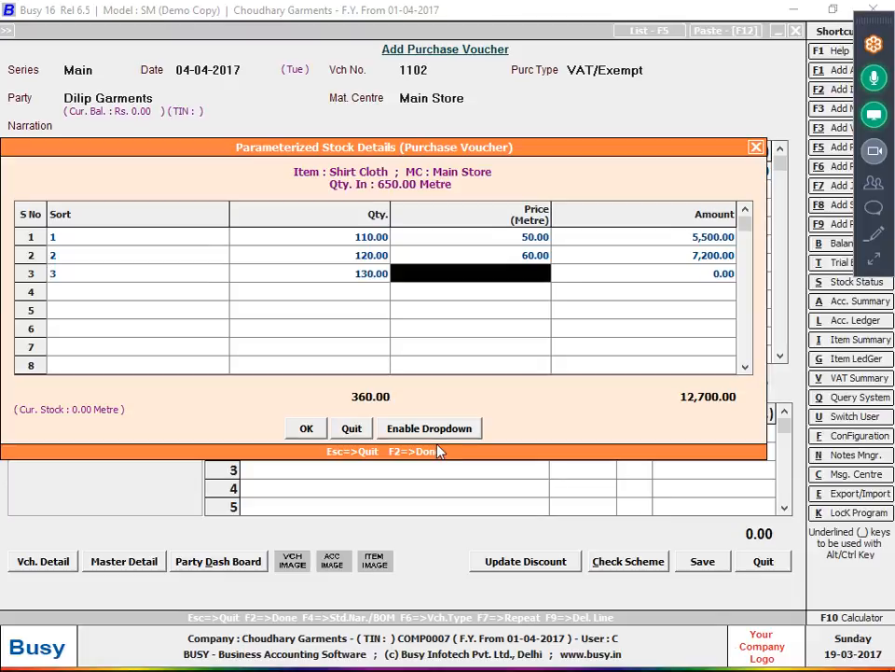
pyautogui.press('Right')
pyautogui.press('Down')
pyautogui.press('Left')
pyautogui.press('Up')
pyautogui.hotkey('alt', 'Tab')
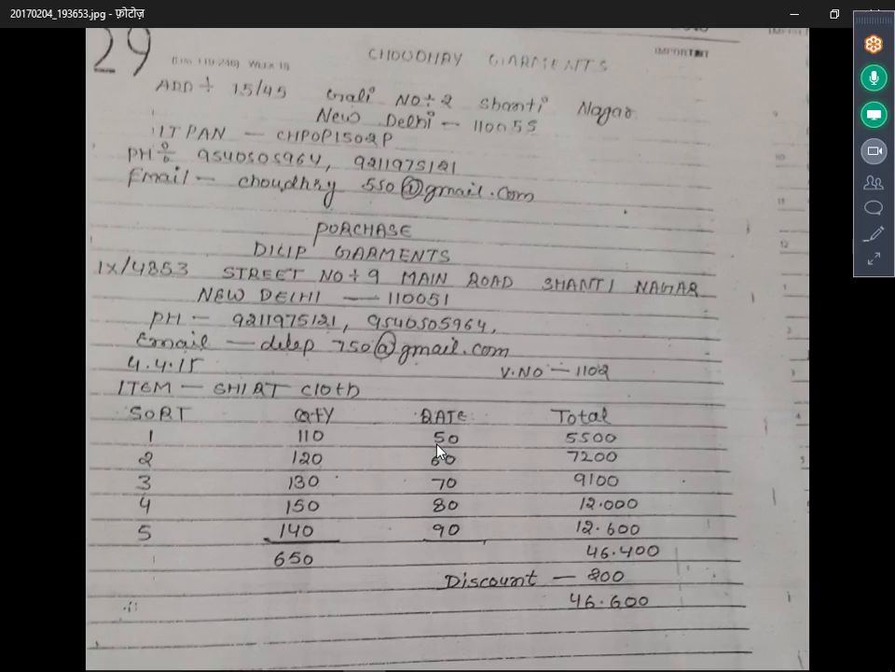
pyautogui.hotkey('alt', 'Tab')
pyautogui.write('70')
pyautogui.press('Return')
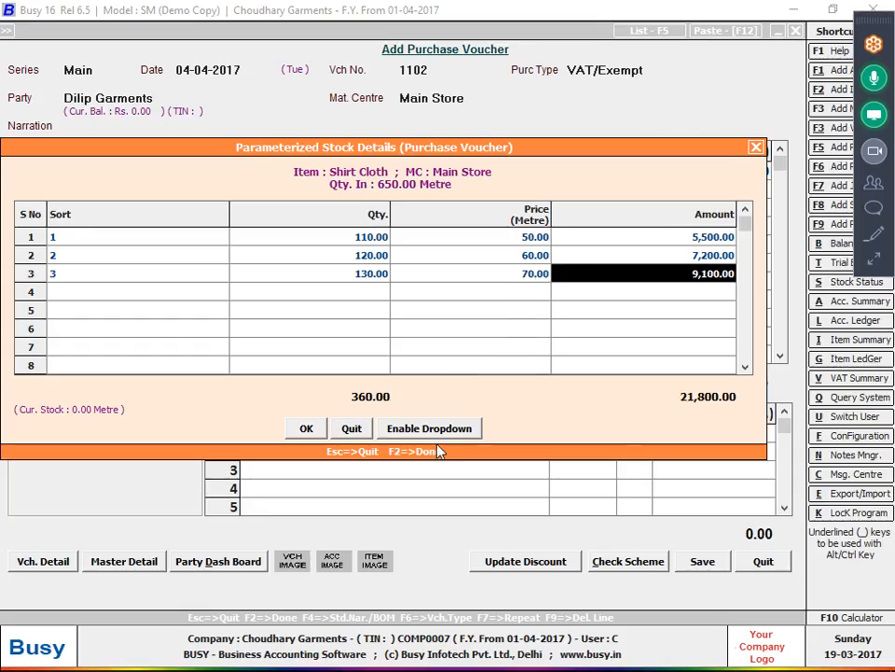
pyautogui.press('Return')
# - Enter sort 4 at 150 × 80 and sort 5 at 160 × 90
pyautogui.write('4')
pyautogui.press('Return')
pyautogui.hotkey('alt', 'Tab')
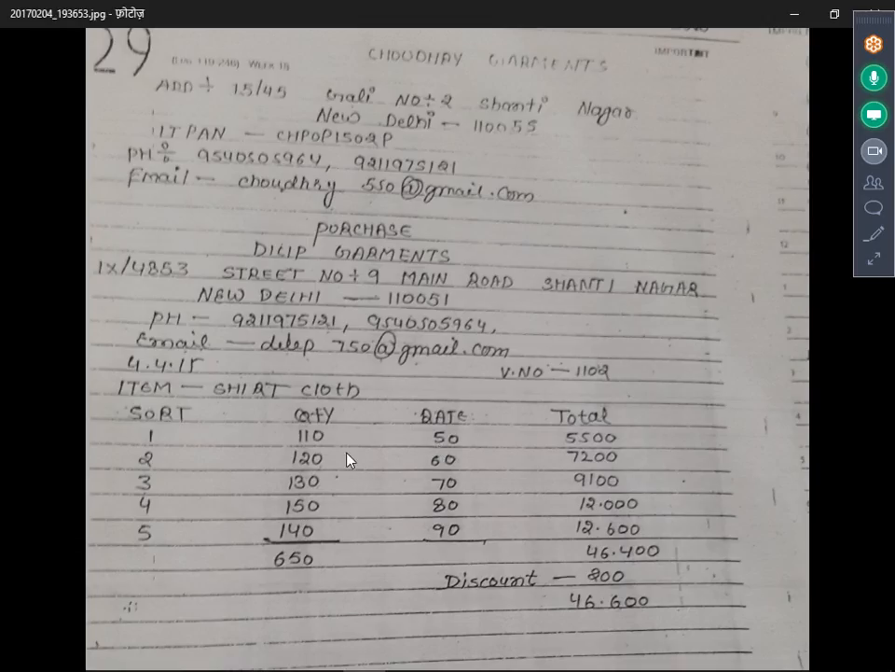
pyautogui.hotkey('alt', 'Tab')
pyautogui.write('150')
pyautogui.press('Return')
pyautogui.write('8')
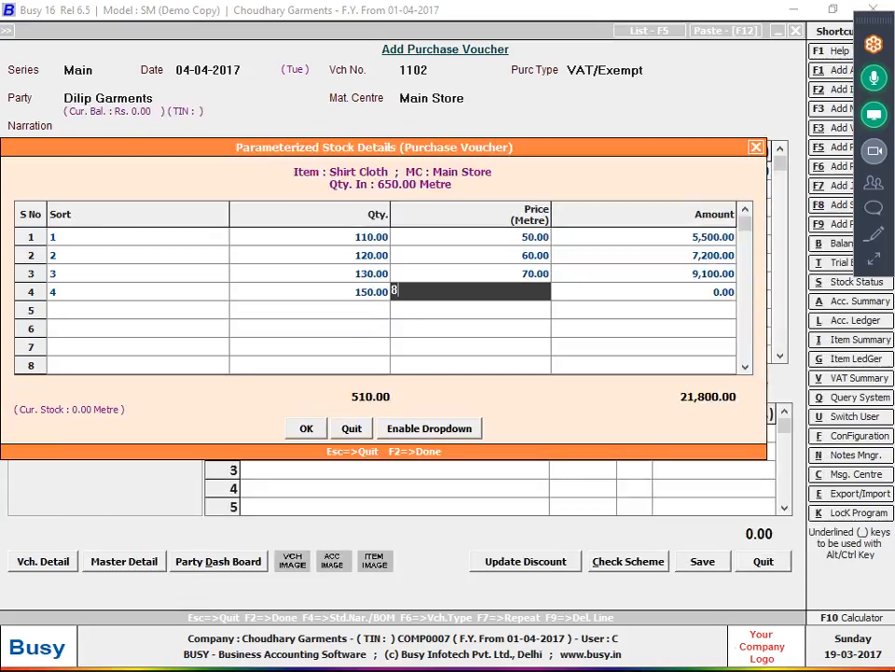
pyautogui.write('0')
pyautogui.press('Return')
pyautogui.press('Return')
pyautogui.write('5')
pyautogui.press('Return')
pyautogui.write('160')
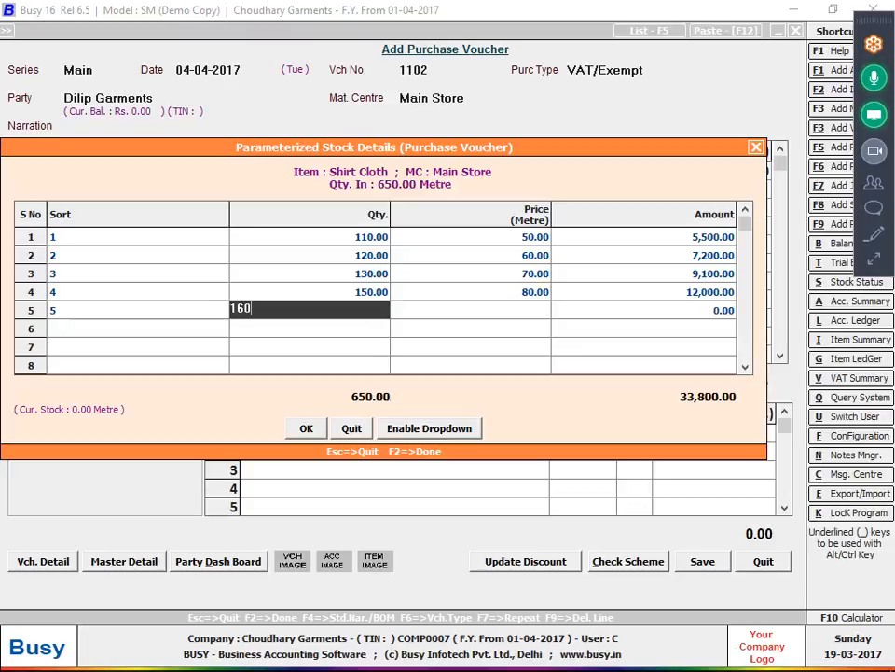
pyautogui.press('Return')
pyautogui.write('90')
pyautogui.press('Return')
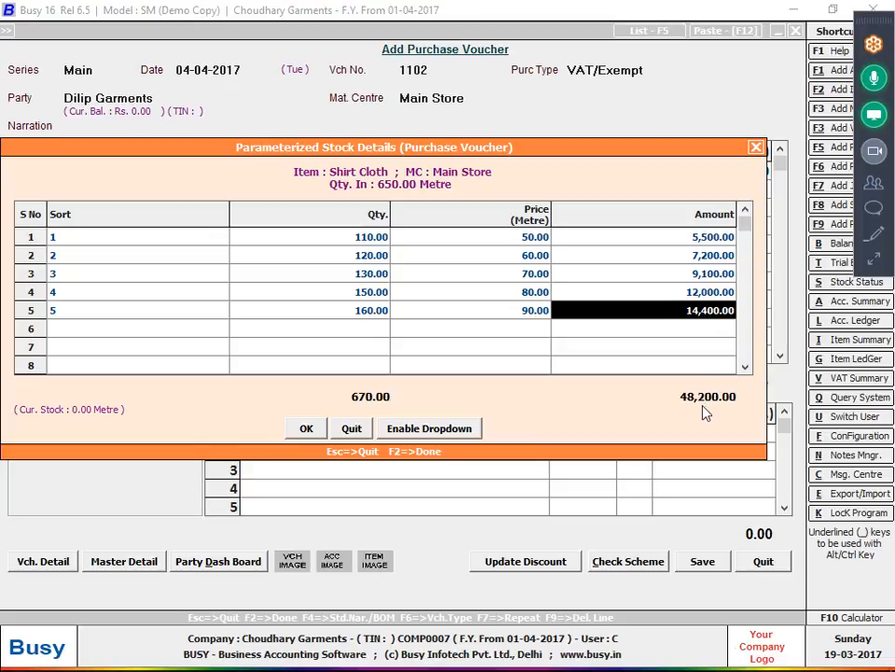
# - Correct the sort 5 quantity to 140 and accept the sort breakdown
pyautogui.hotkey('alt', 'Tab')
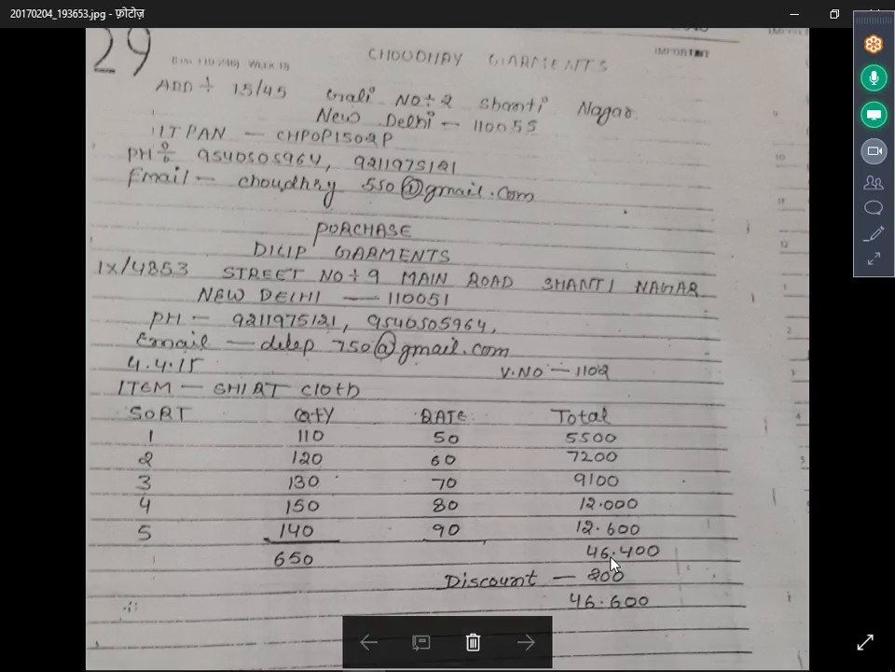
pyautogui.hotkey('alt', 'Tab')
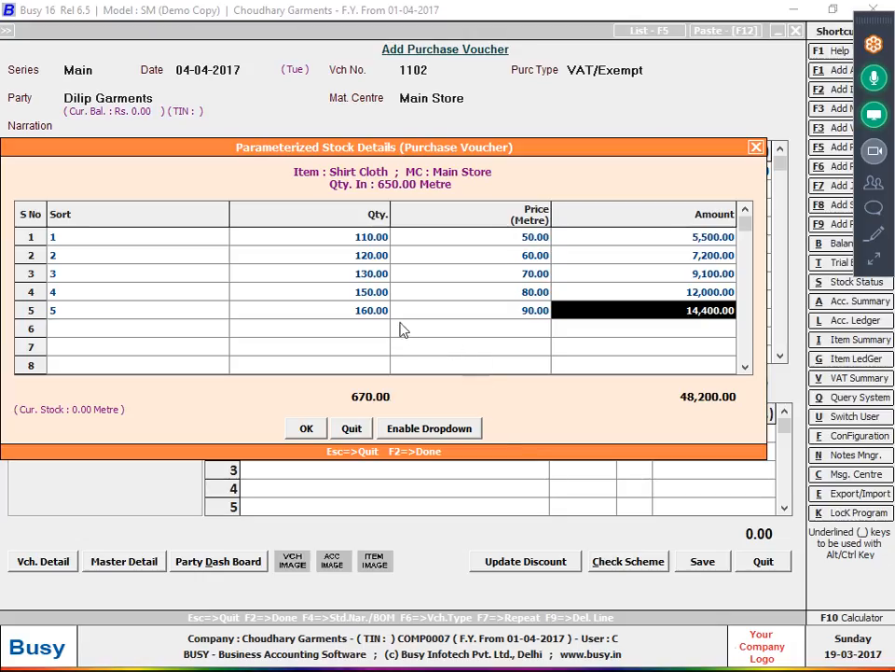
pyautogui.click(381, 297)
pyautogui.click(379, 312)
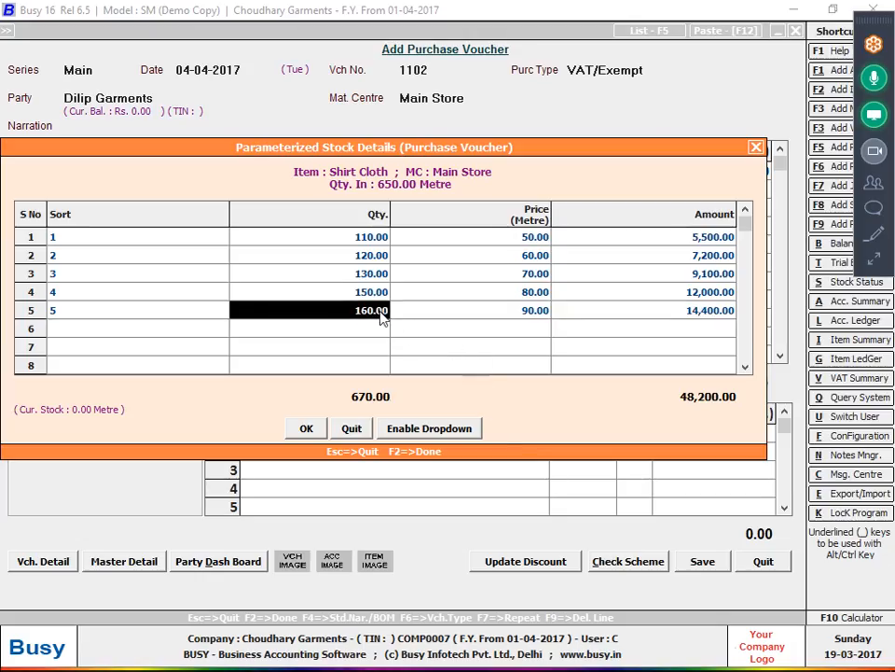
pyautogui.write('14')
pyautogui.write('0')
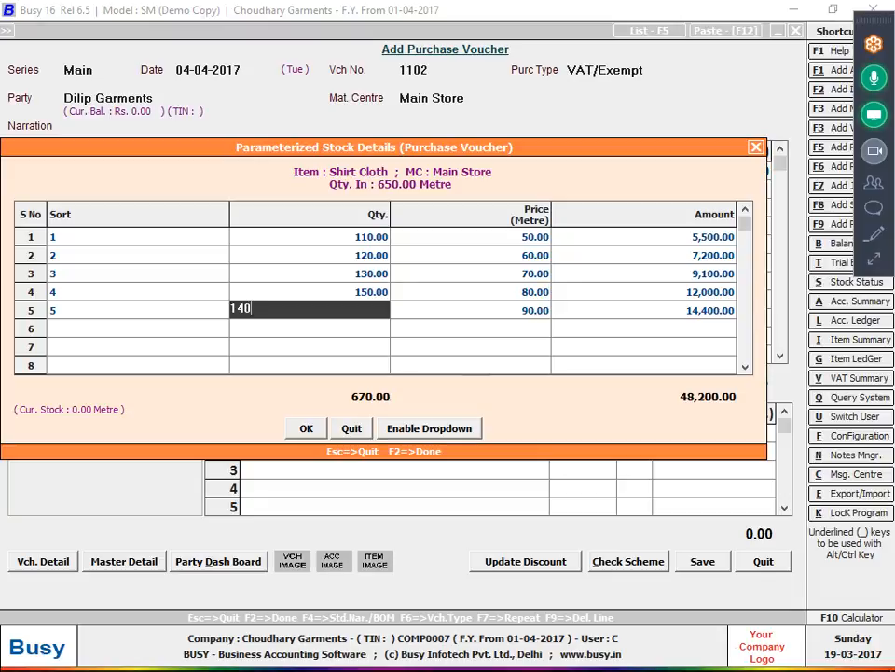
pyautogui.press('Return')
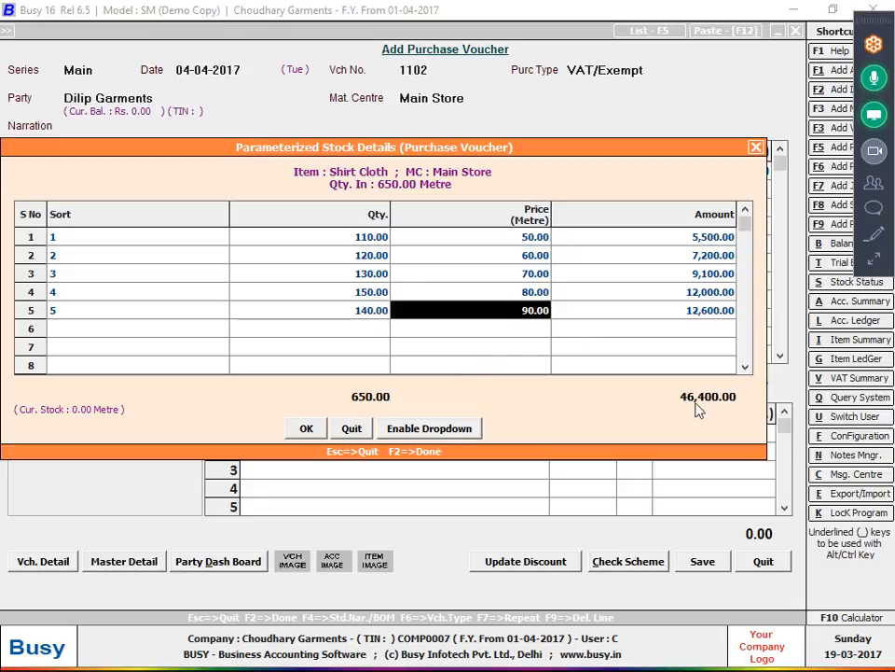
pyautogui.click(321, 428)
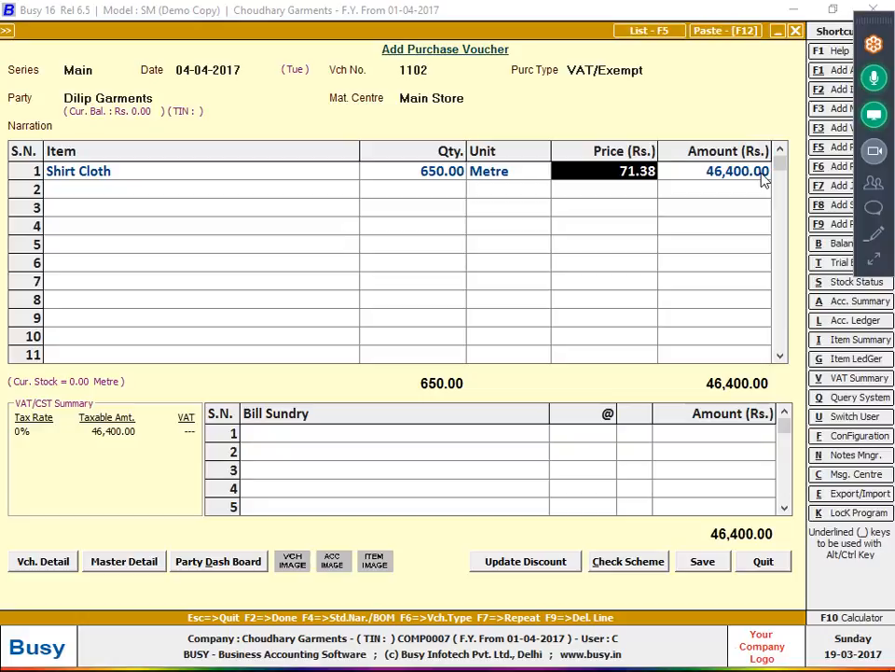
# - Enter a Discount bill sundry of 200 and open the Discount master for modification
pyautogui.press('Return')
pyautogui.hotkey('alt', 'Tab')
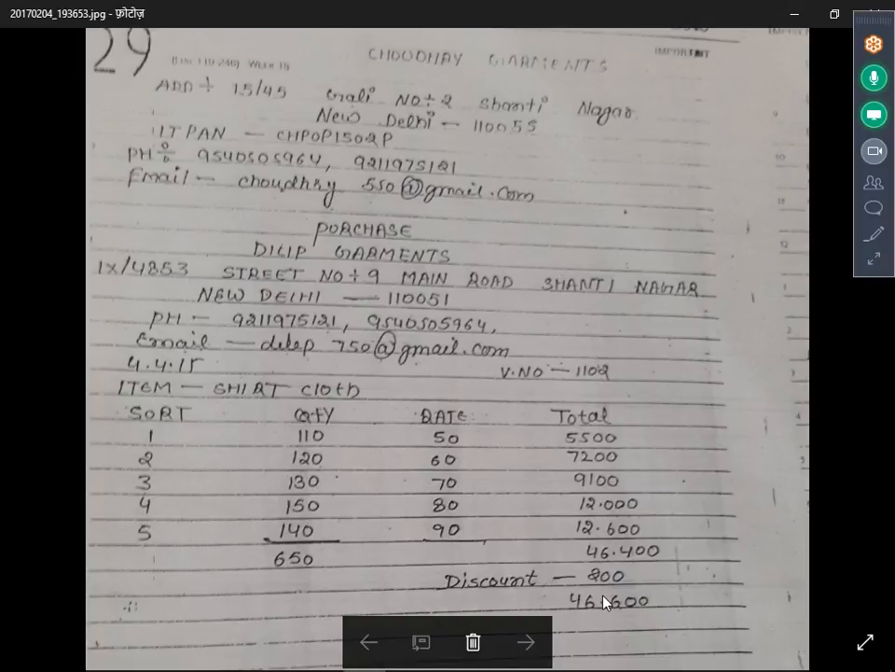
pyautogui.hotkey('alt', 'Tab')
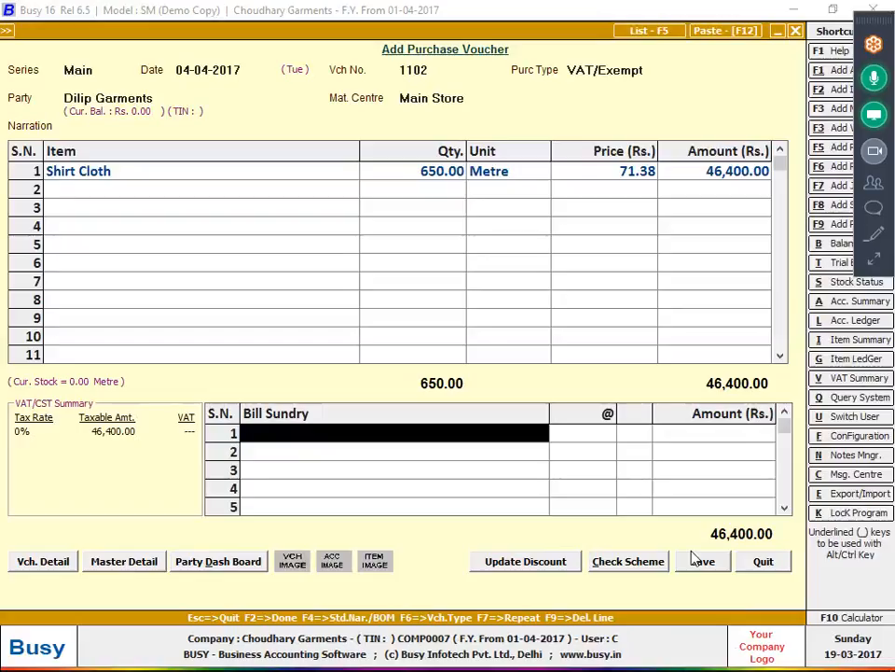
pyautogui.write('dis')
pyautogui.press('Return')
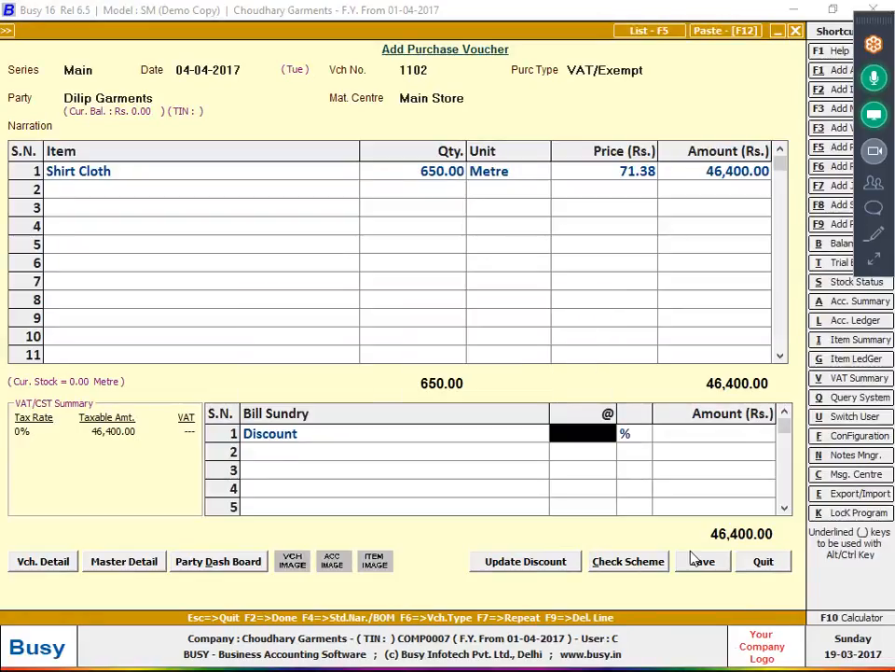
pyautogui.press('Return')
pyautogui.write('200')
pyautogui.press('Return')
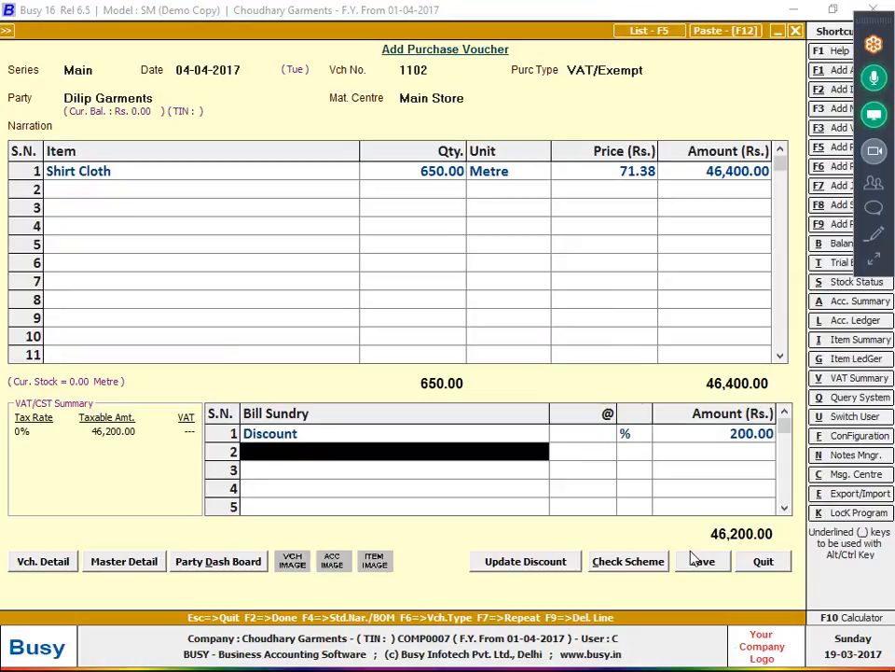
pyautogui.press('Up')
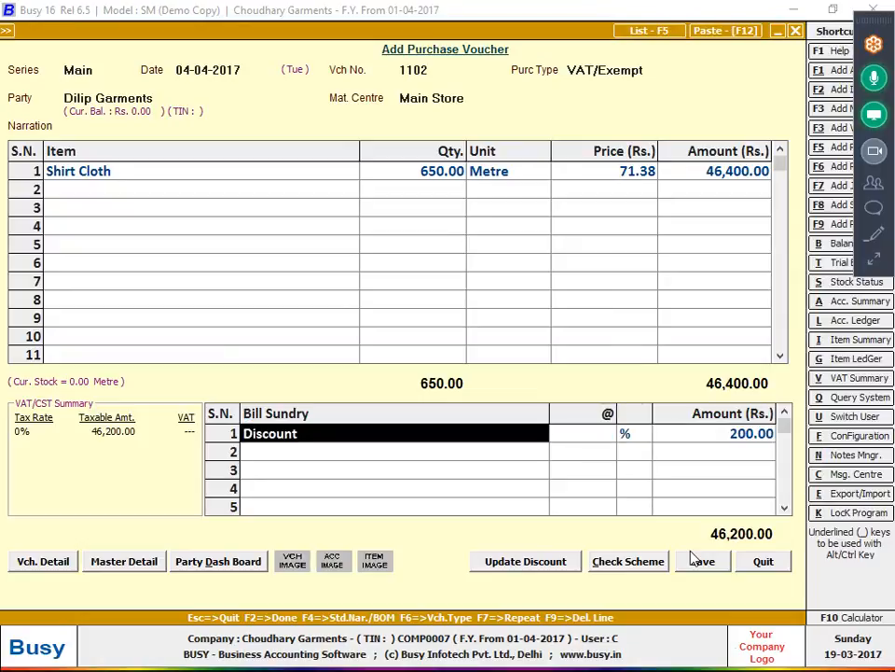
pyautogui.hotkey('alt', 'm')
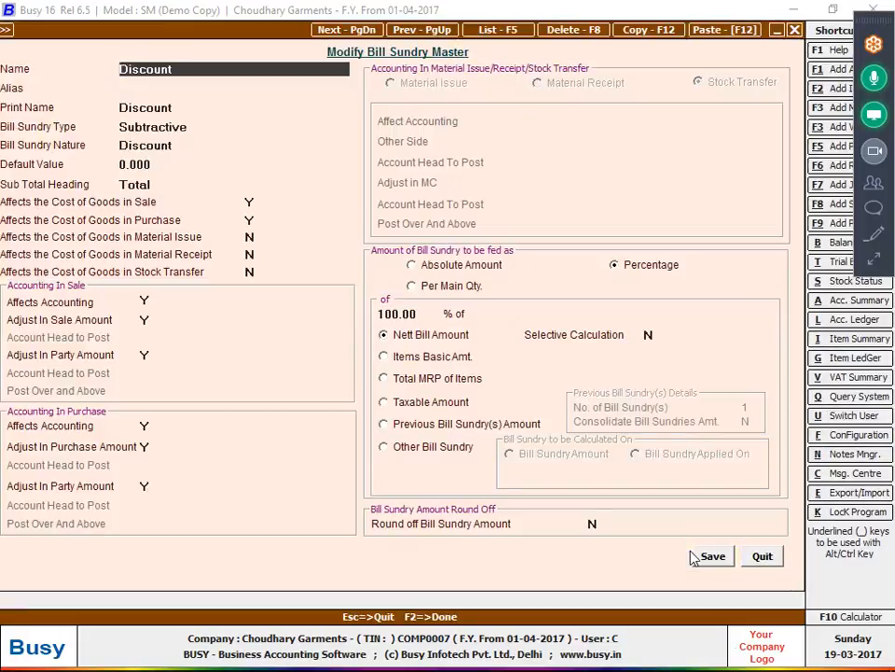
# - Set the Discount bill sundry type to Additive and save the master
pyautogui.press('Return')
pyautogui.press('Return')
pyautogui.press('Return')
pyautogui.press('Up')
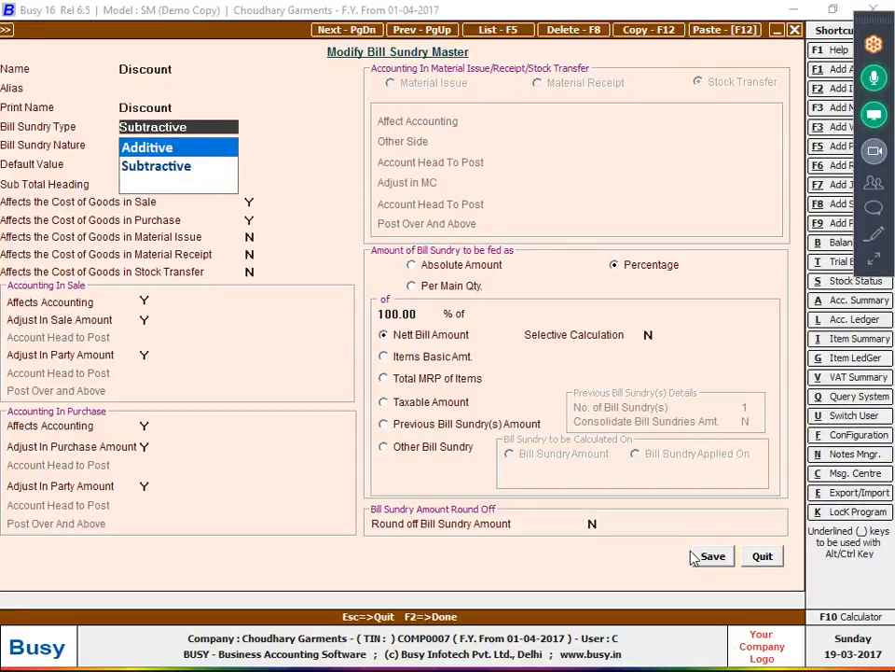
pyautogui.press('Return')
pyautogui.press('F2')
pyautogui.press('Return')
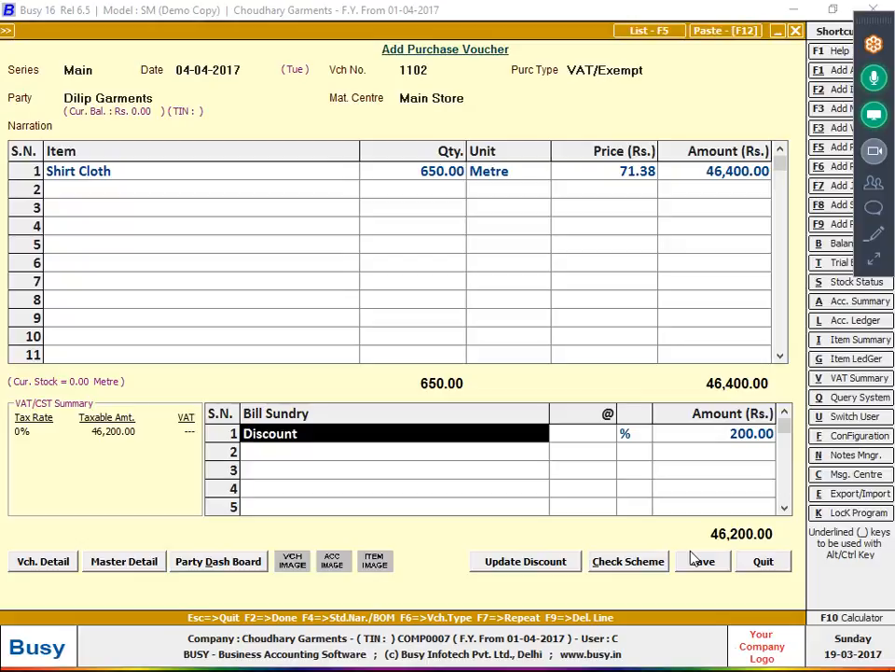
# - Delete the old discount line and re-add Discount with amount 200
pyautogui.press('F9')
pyautogui.write('di')
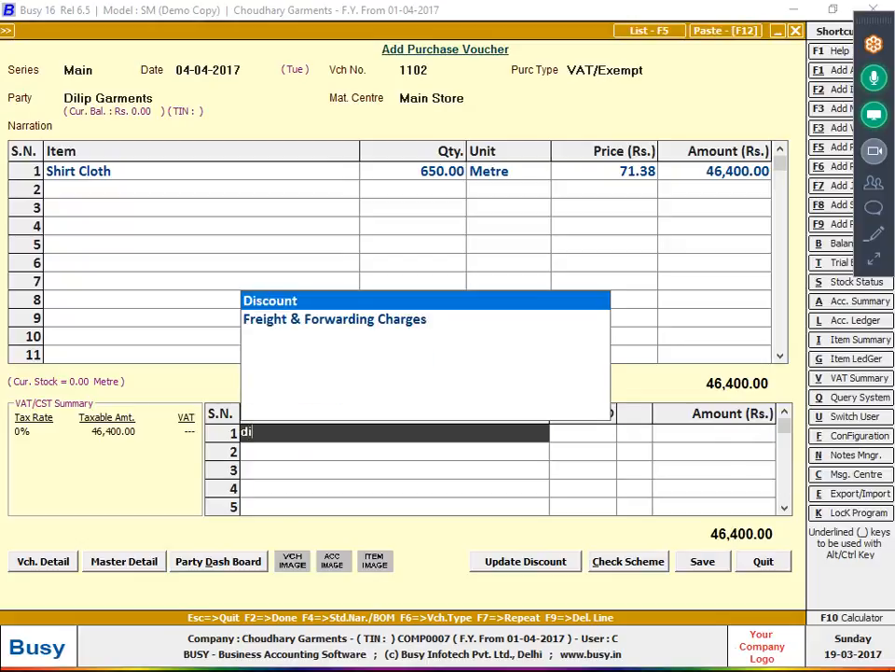
pyautogui.press('Return')
pyautogui.press('Return')
pyautogui.write('200')
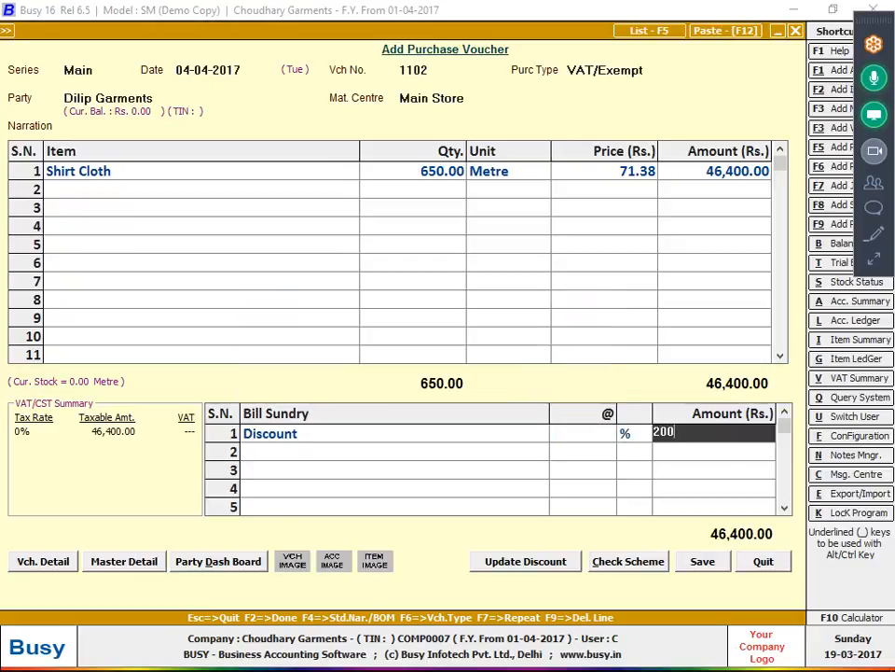
pyautogui.press('Return')
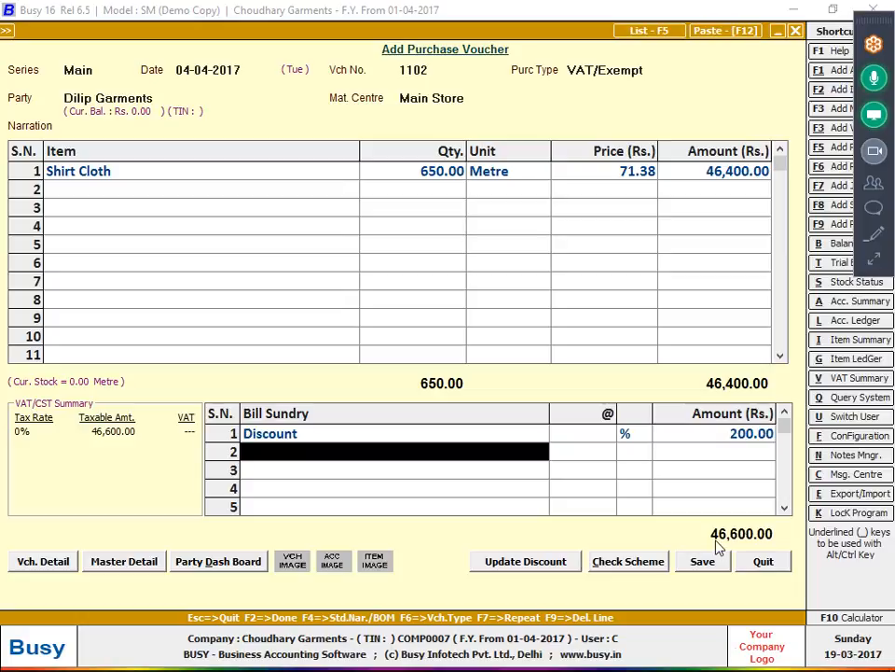
# - Save the voucher with purchase bill number 1102 and return to the bill photo
pyautogui.click(710, 560)
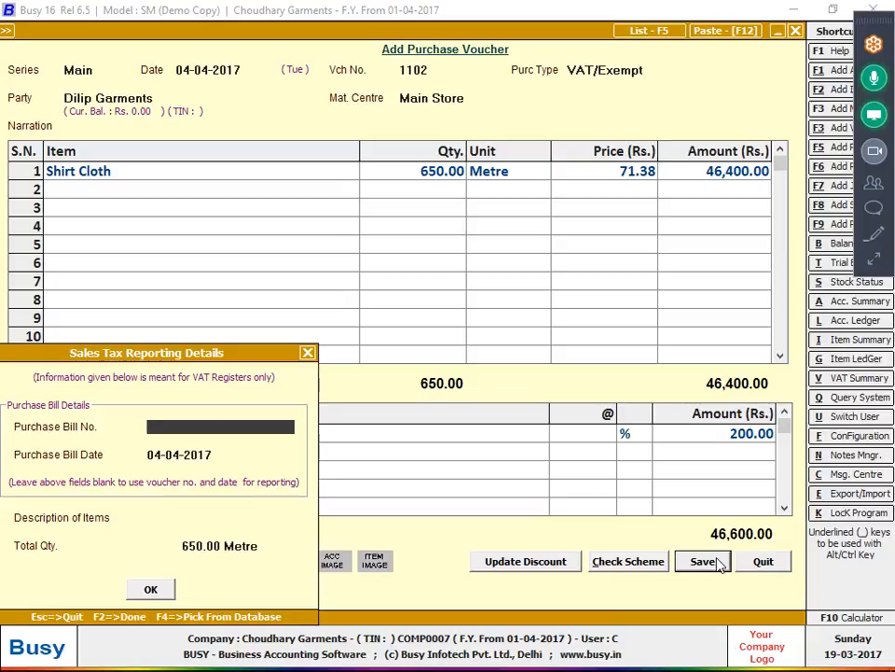
pyautogui.write('1102')
pyautogui.press('Return')
pyautogui.press('Return')
pyautogui.press('Return')
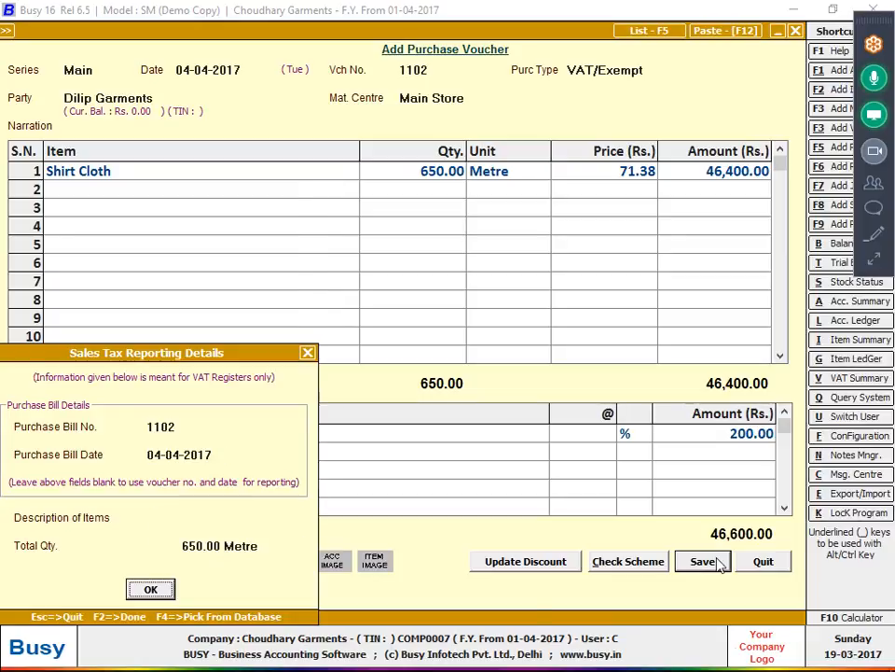
pyautogui.press('Return')
pyautogui.hotkey('alt', 'Tab')
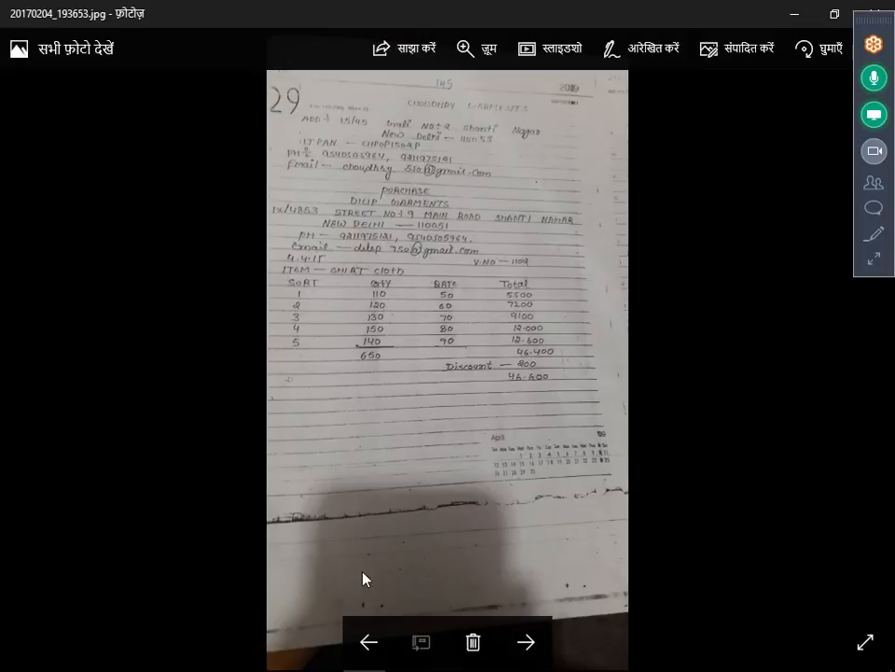
# - View the next bill photo zoomed in on the Prabhat Material entry, then return to Busy
pyautogui.click(524, 642)
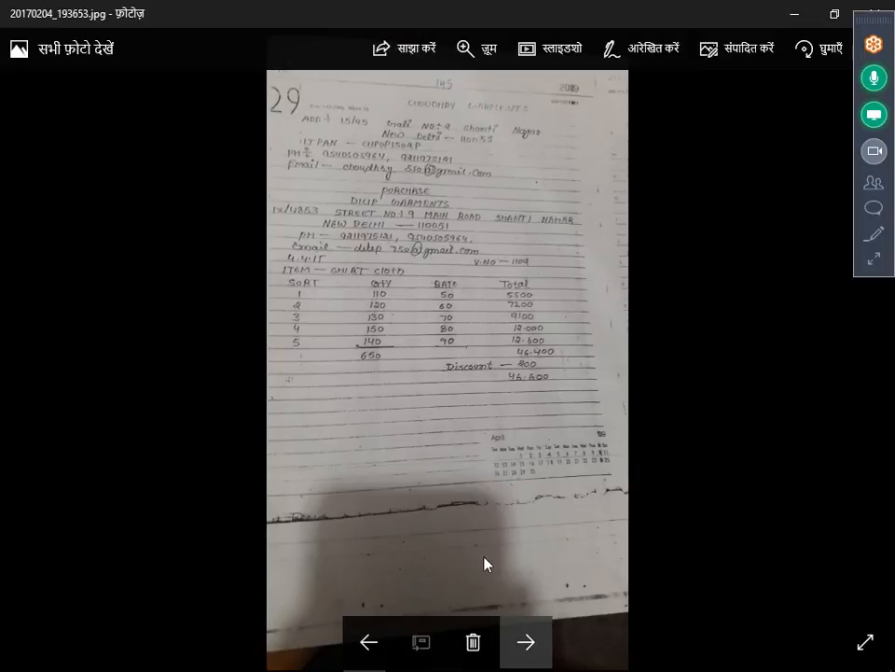
pyautogui.doubleClick(502, 495)
pyautogui.scroll(3, 488, 172)
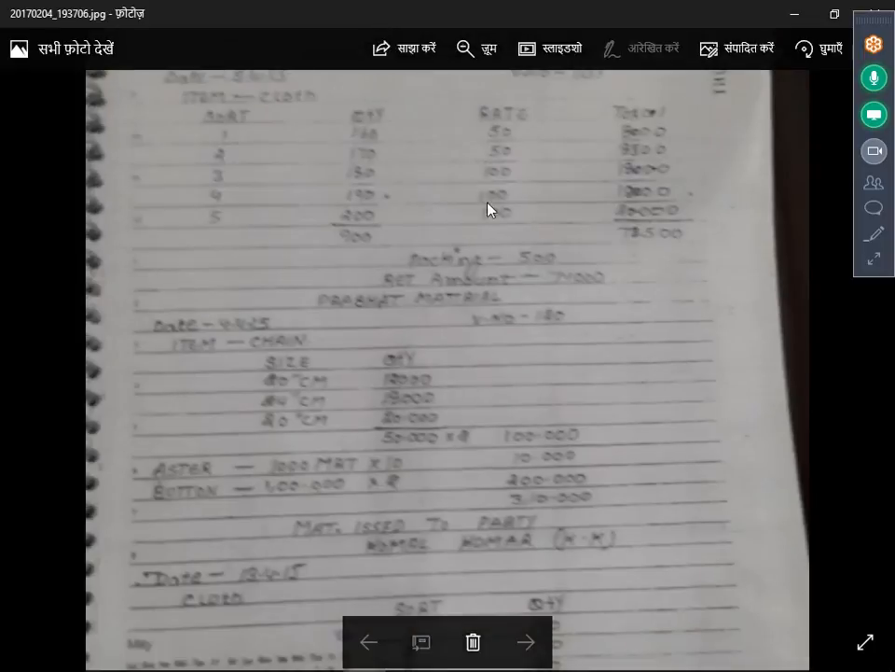
pyautogui.scroll(2, 488, 208)
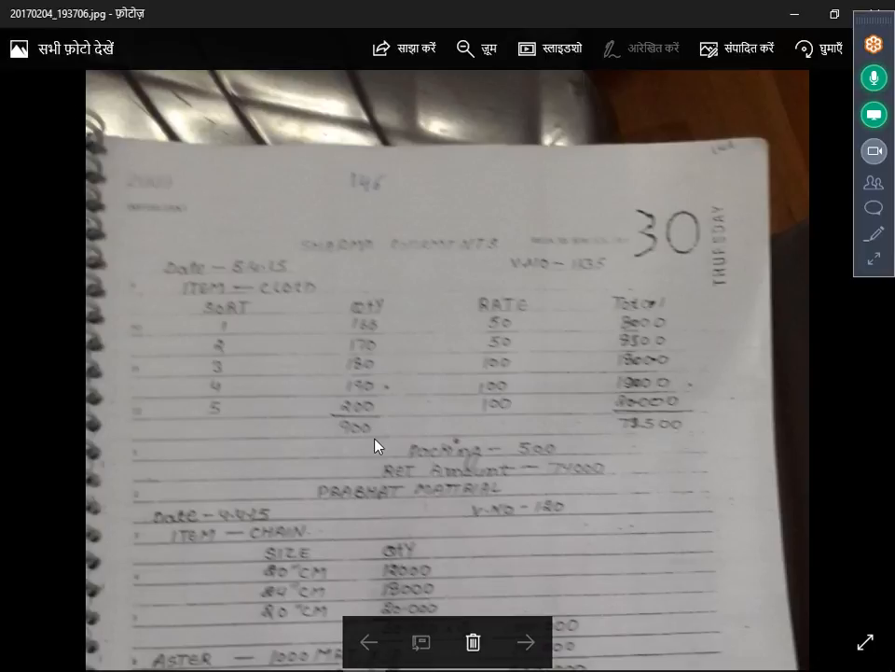
pyautogui.hotkey('alt', 'Tab')
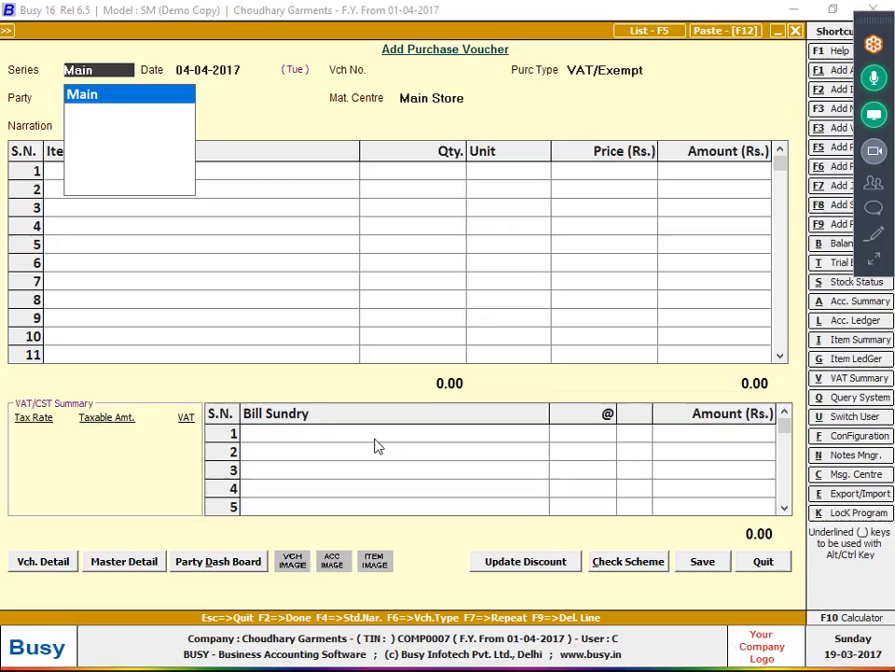
# - Start the new voucher in the Main series dated the 5th with voucher number 1109
pyautogui.press('Return')
pyautogui.write('5')
pyautogui.press('Return')
pyautogui.write('1109')
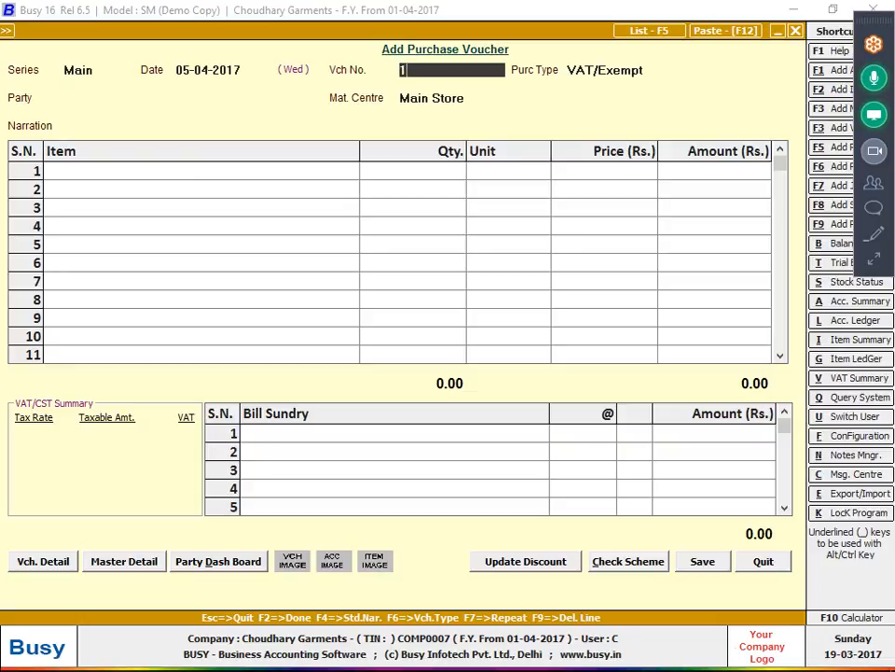
pyautogui.press('Return')
pyautogui.press('Return')
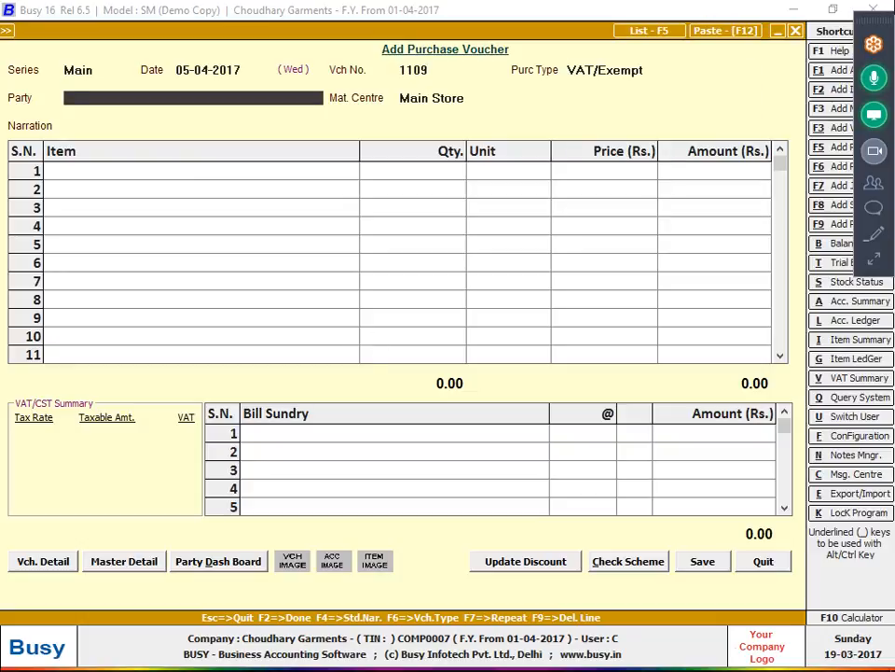
# - Create the Sharma Garments account under Sundry Creditors in Delhi and set it as party
pyautogui.write('h')
pyautogui.press('F3')
pyautogui.write('arm')
pyautogui.press('BackSpace')
pyautogui.press('BackSpace')
pyautogui.press('BackSpace')
pyautogui.press('BackSpace')
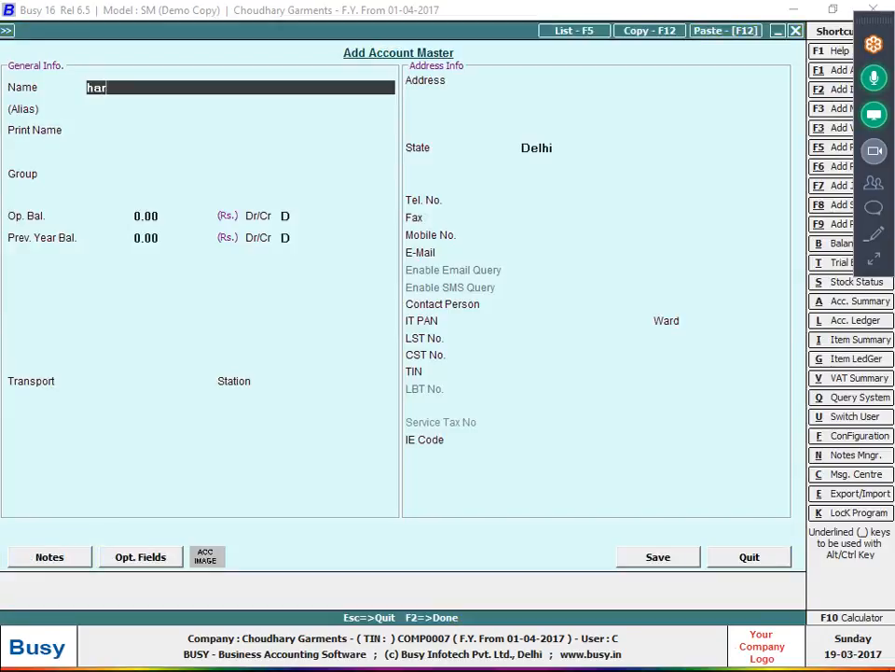
pyautogui.write('sharma garments')
pyautogui.press('Return')
pyautogui.press('Return')
pyautogui.write('s')
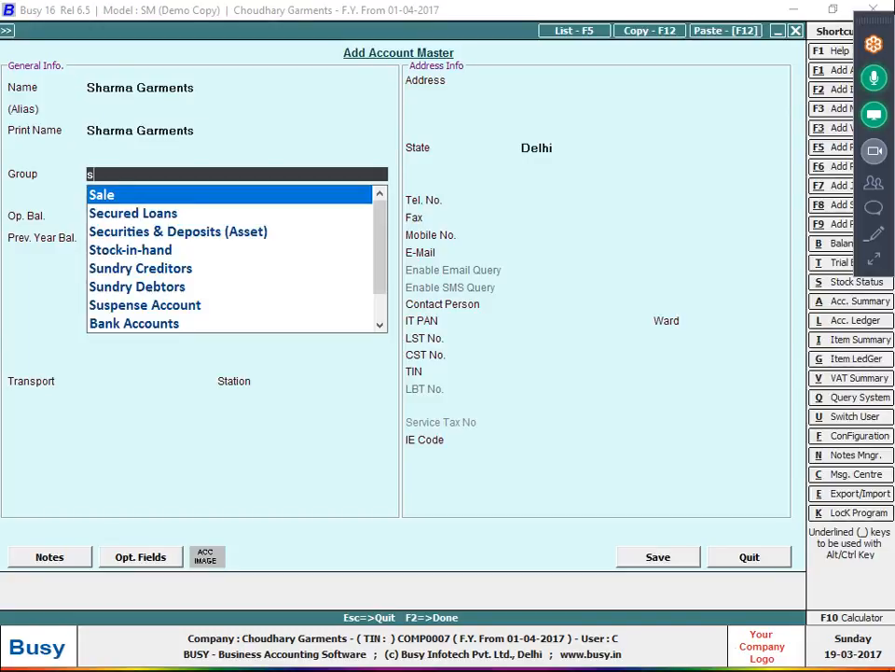
pyautogui.write('un')
pyautogui.press('Return')
pyautogui.press('Return')
pyautogui.press('Return')
pyautogui.press('Return')
pyautogui.press('n')
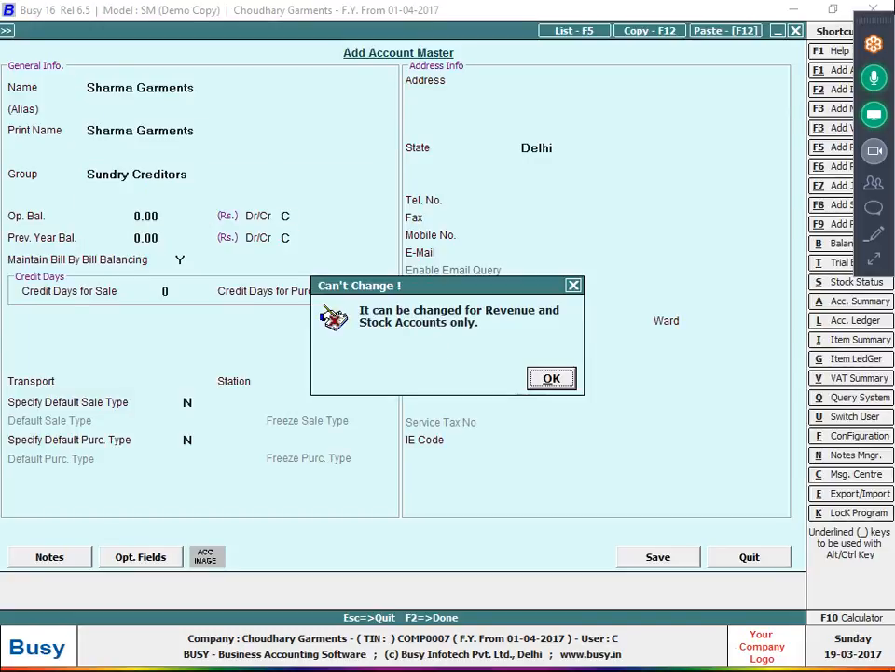
pyautogui.press('Return')
pyautogui.press('Return')
pyautogui.write('n')
pyautogui.press('Return')
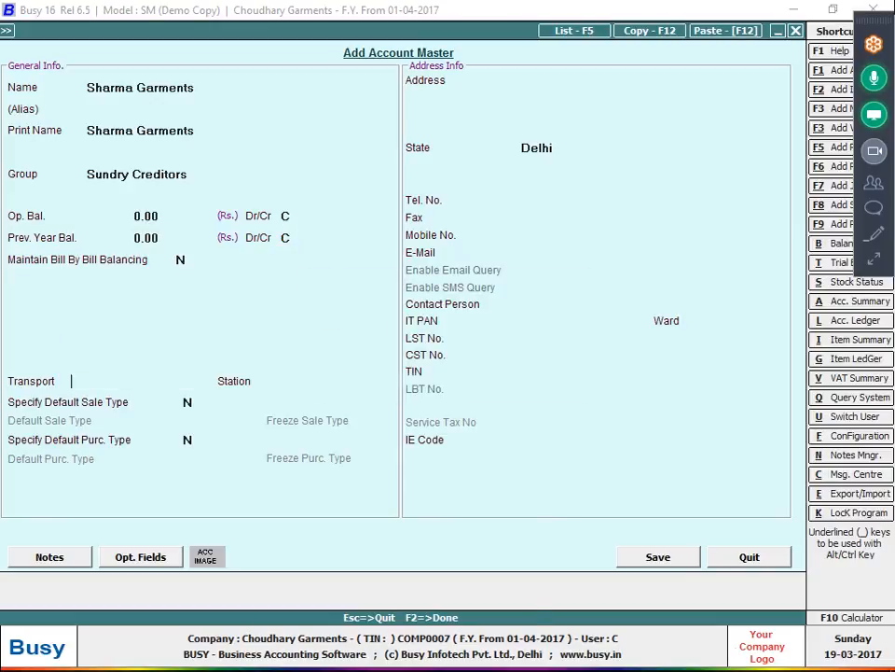
pyautogui.press('F2')
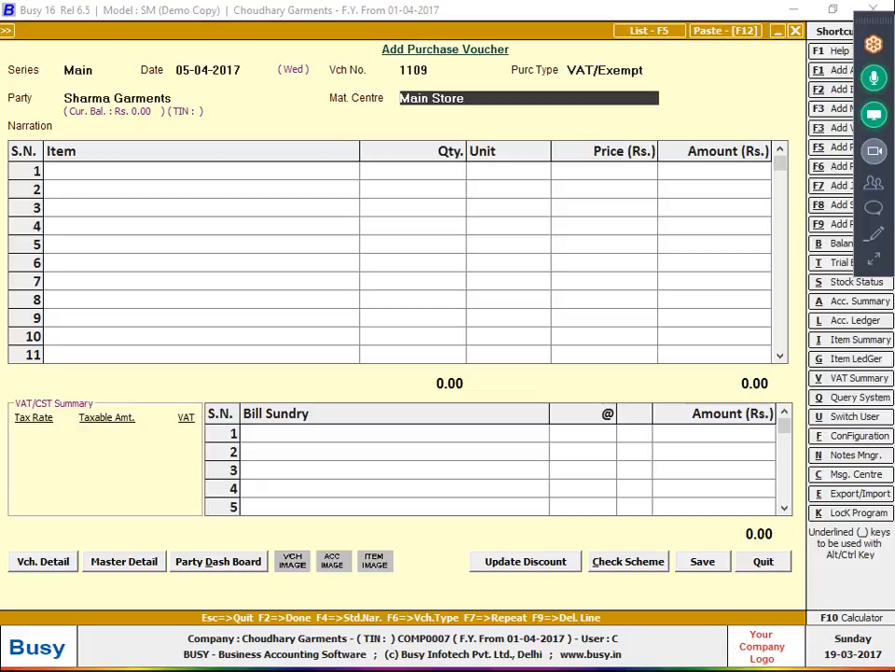
# - Accept Main Store as the material centre and check the notebook photo
pyautogui.press('Return')
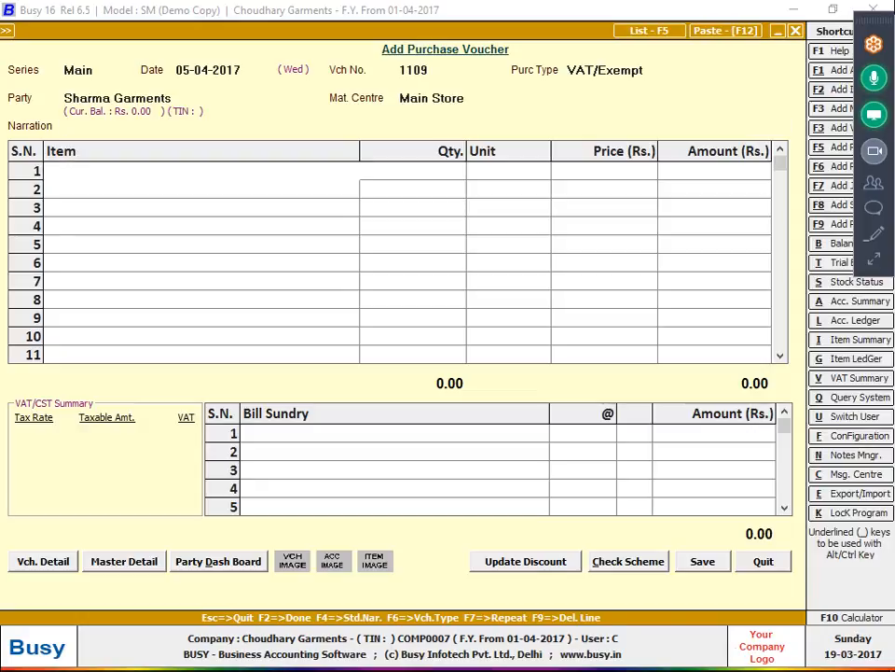
pyautogui.hotkey('alt', 'Tab')
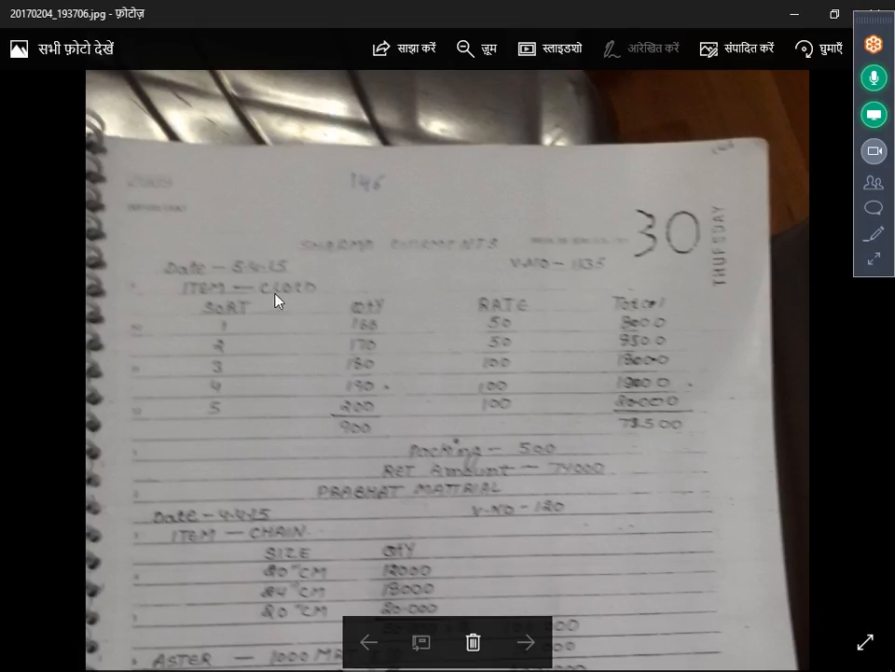
pyautogui.hotkey('alt', 'Tab')
# - Create a new item named Cloth in the General group with unit Metre
pyautogui.press('F3')
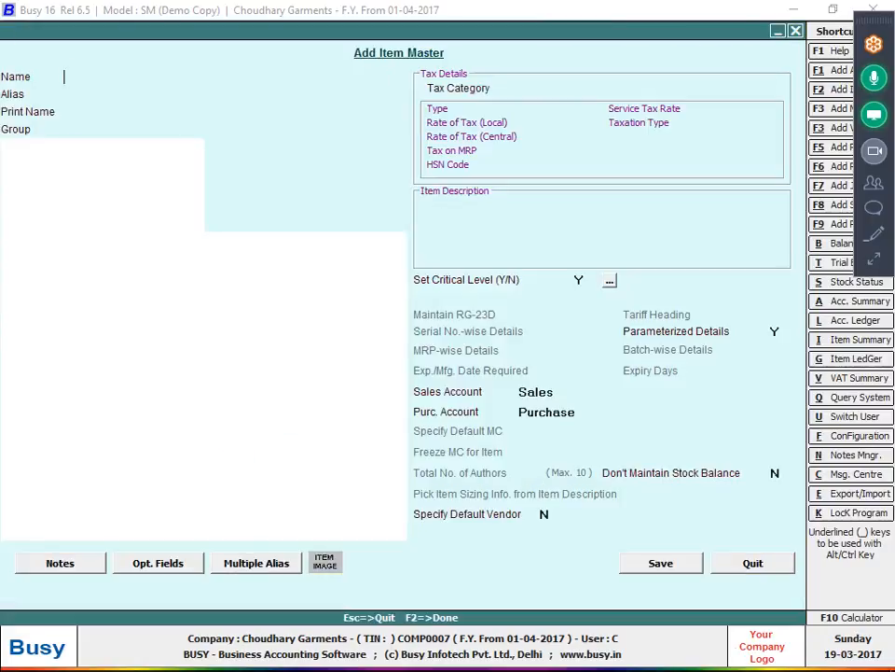
pyautogui.write('lot')
pyautogui.press('BackSpace')
pyautogui.press('BackSpace')
pyautogui.press('BackSpace')
pyautogui.write('clo')
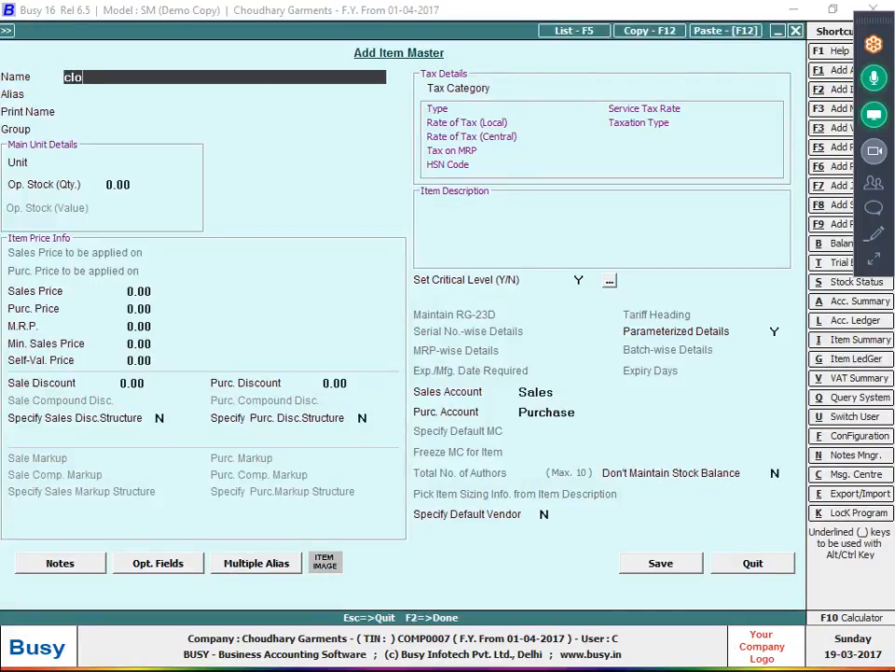
pyautogui.write('th')
pyautogui.press('Return')
pyautogui.press('Return')
pyautogui.press('Return')
pyautogui.press('Return')
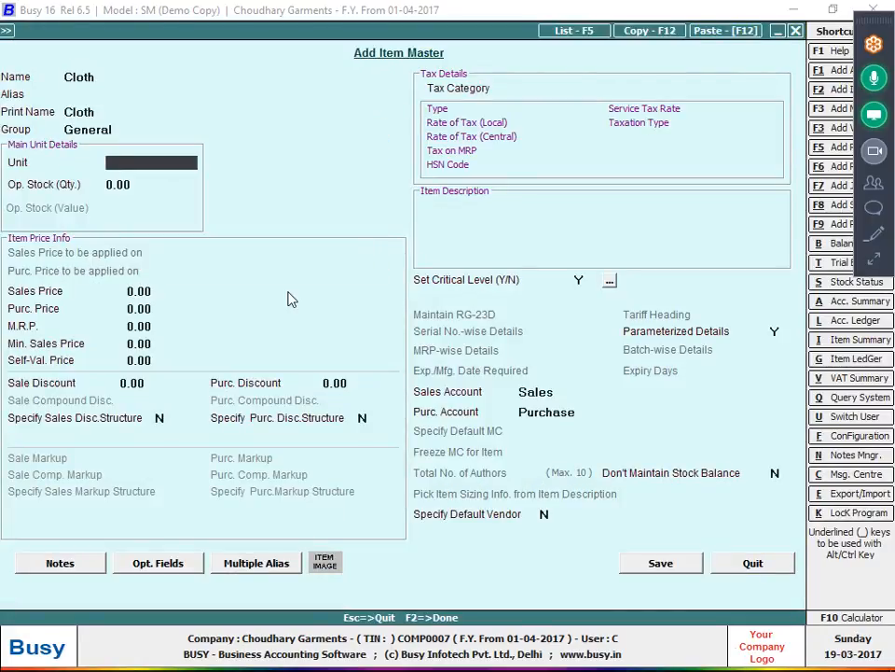
pyautogui.write('m')
pyautogui.press('Return')
pyautogui.press('Return')
pyautogui.press('Return')
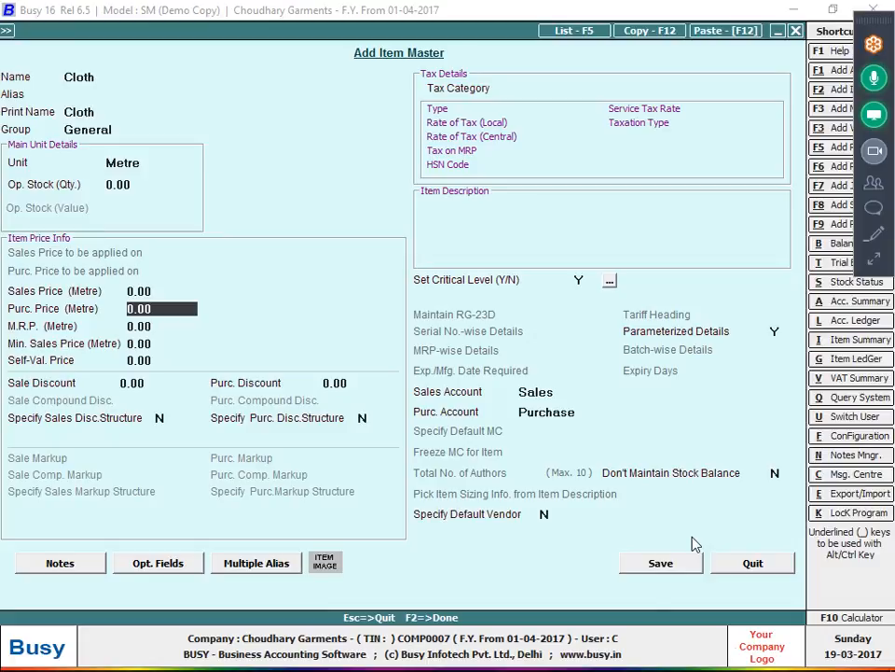
pyautogui.click(662, 562)
# - Select Cloth on row 1 and enter a quantity of 900 metres
pyautogui.hotkey('alt', 'Tab')
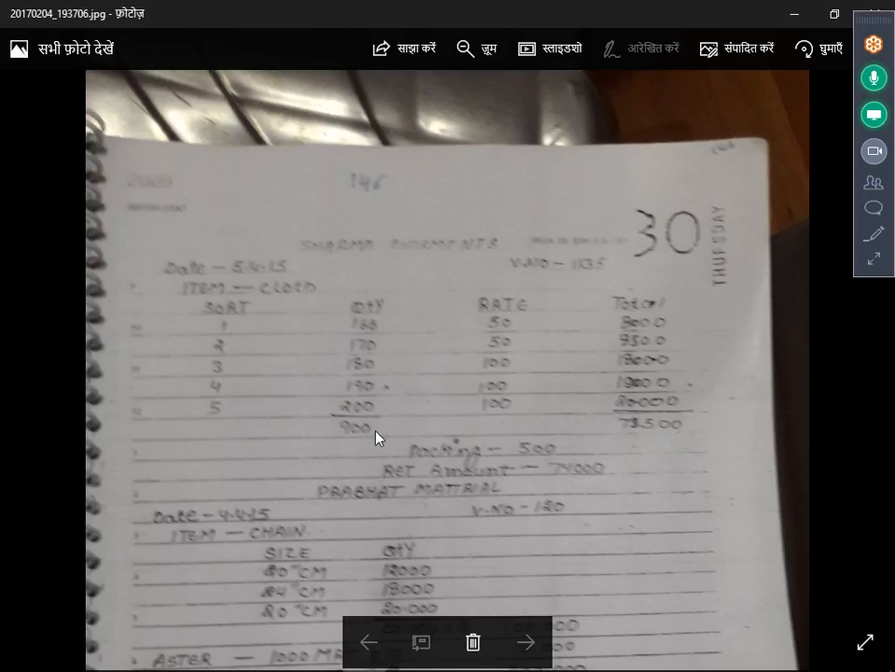
pyautogui.hotkey('alt', 'Tab')
pyautogui.hotkey('shift', 'Tab')
pyautogui.write('c')
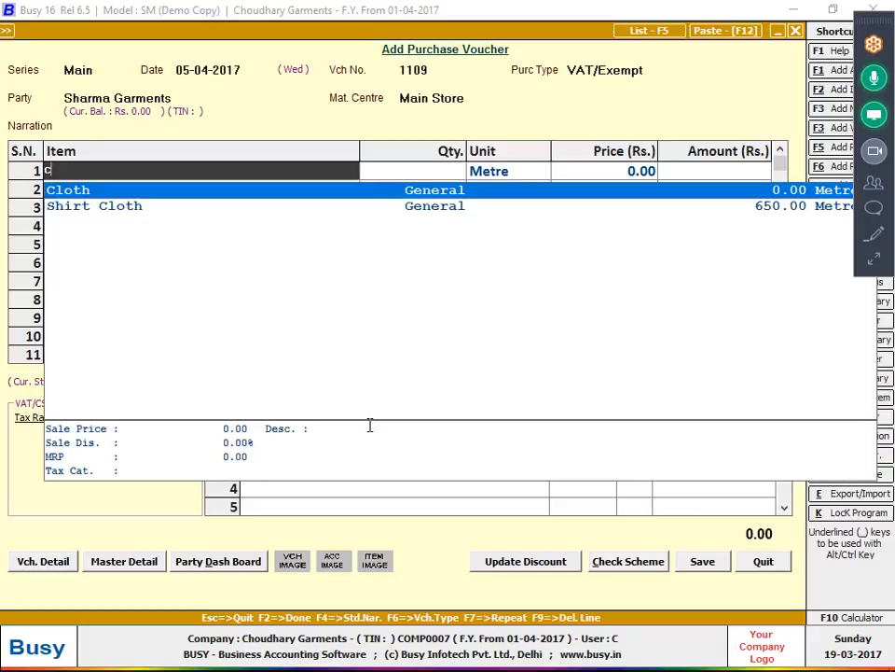
pyautogui.press('Return')
pyautogui.write('900')
pyautogui.press('Return')
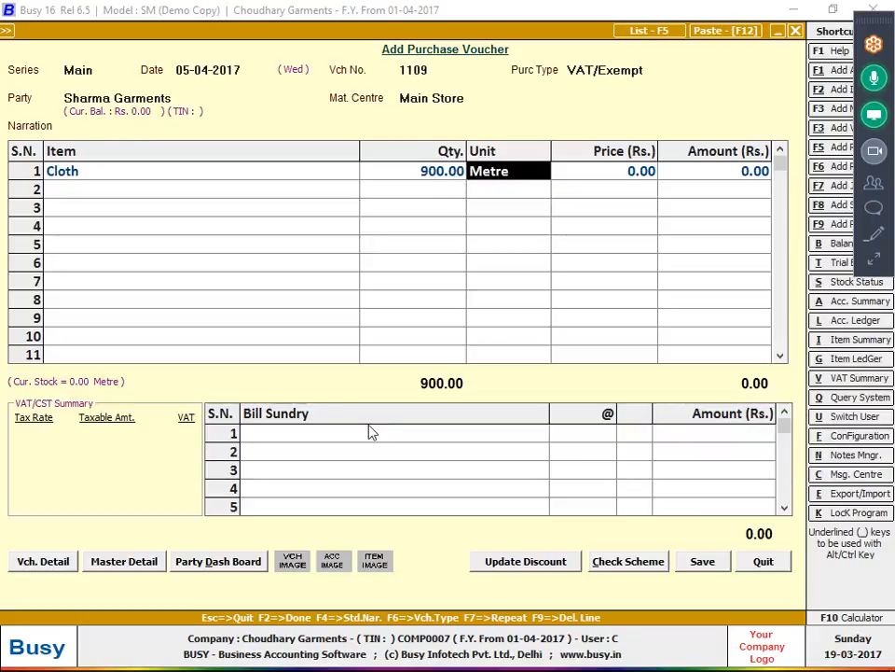
pyautogui.press('Return')
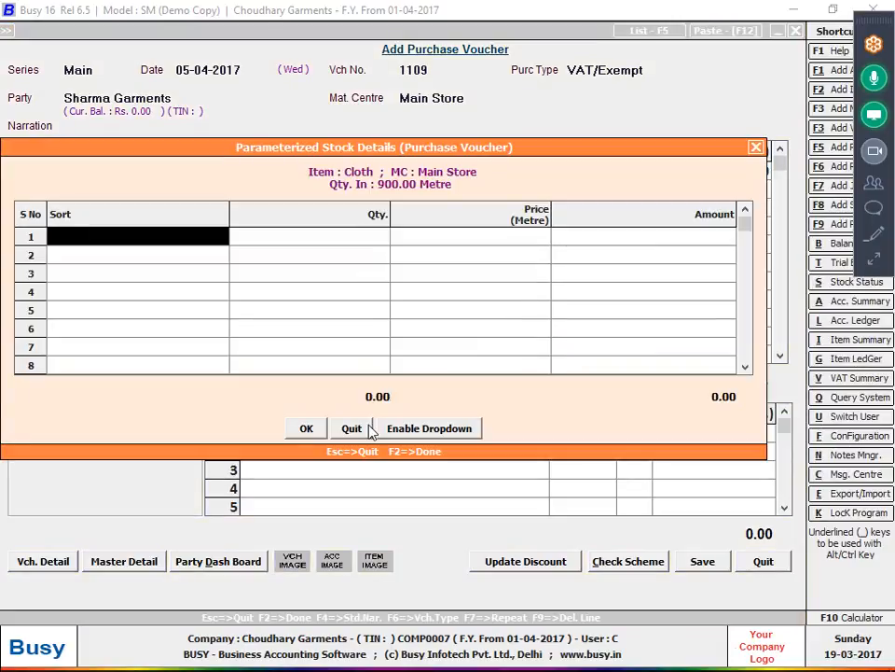
# - Enter sort 1 as 160 metres at 50 and sort 2 as 170 metres
pyautogui.hotkey('alt', 'Tab')
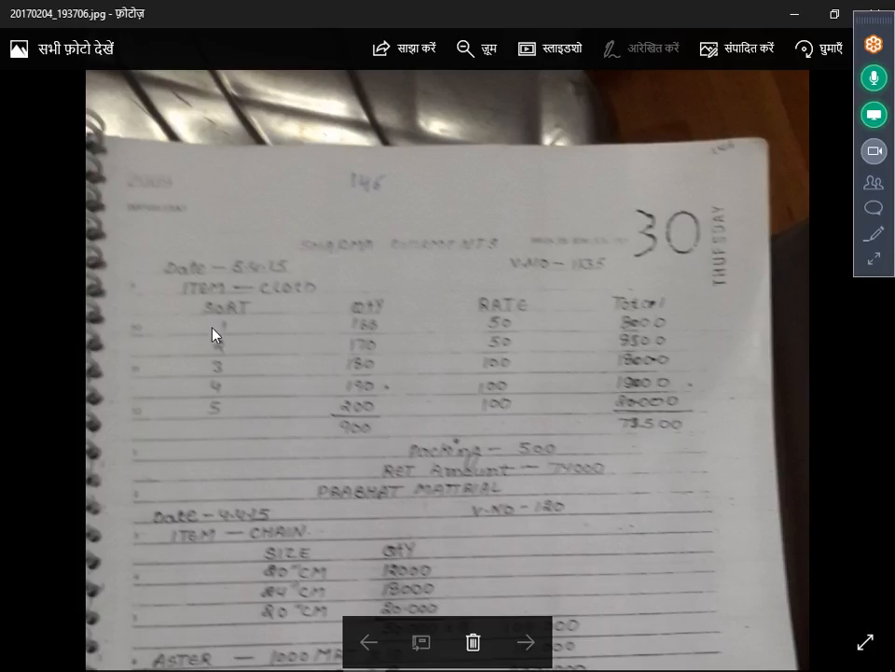
pyautogui.hotkey('alt', 'Tab')
pyautogui.write('1')
pyautogui.press('Return')
pyautogui.write('160')
pyautogui.press('Return')
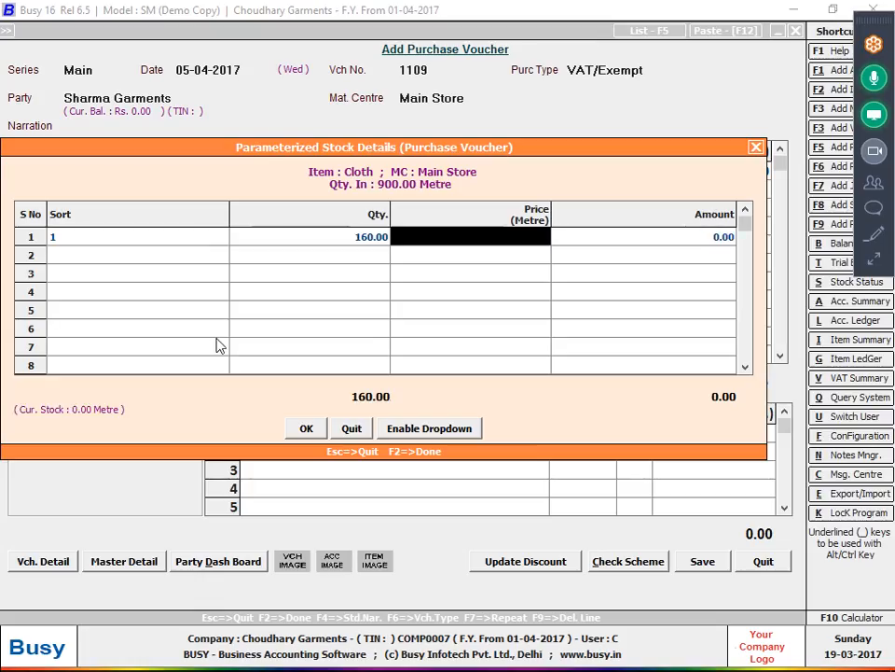
pyautogui.hotkey('alt', 'Tab')
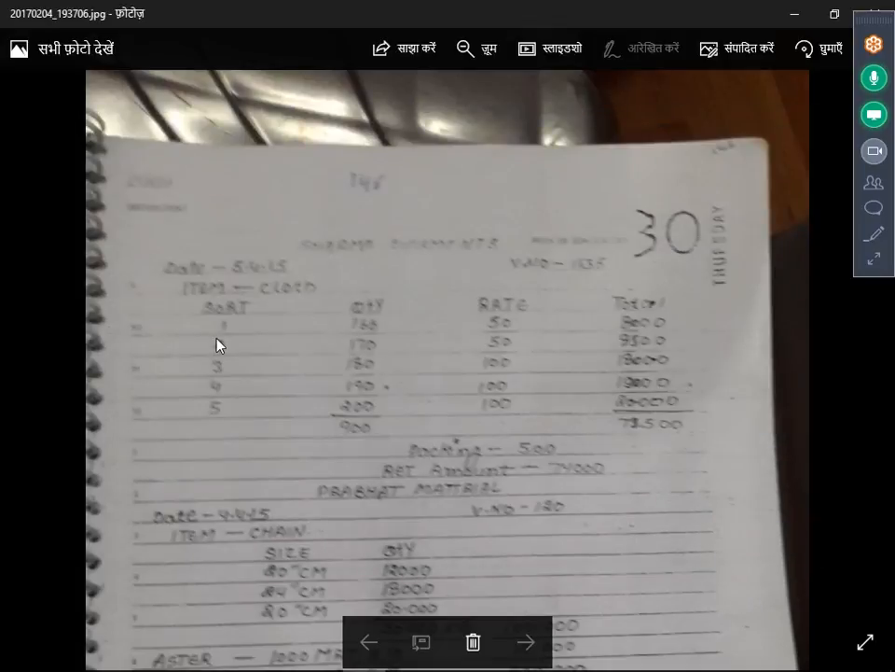
pyautogui.hotkey('alt', 'Tab')
pyautogui.write('50')
pyautogui.press('Return')
pyautogui.press('Return')
pyautogui.write('2')
pyautogui.press('Return')
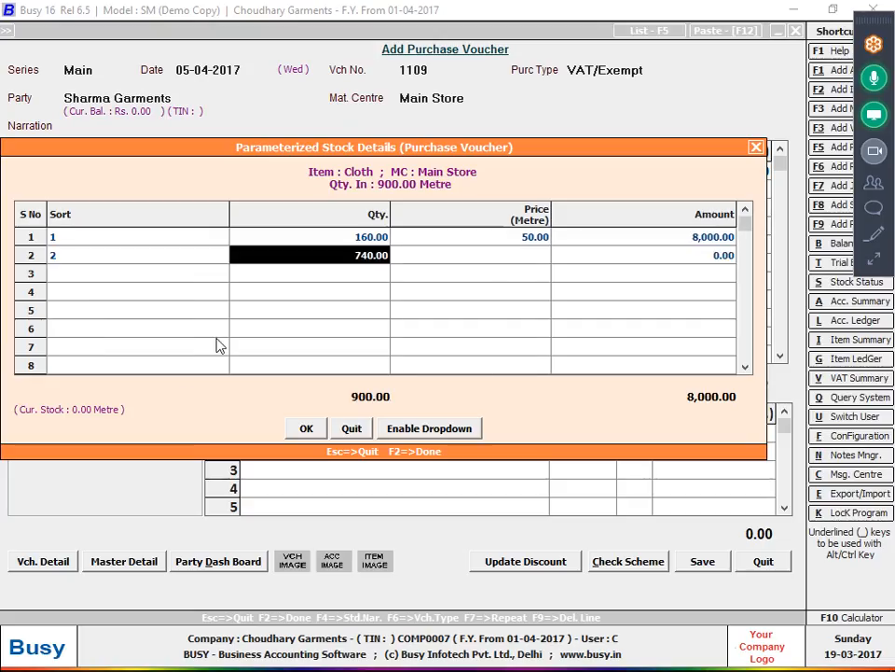
pyautogui.press('BackSpace')
pyautogui.write('170')
pyautogui.press('Return')
pyautogui.write('5')
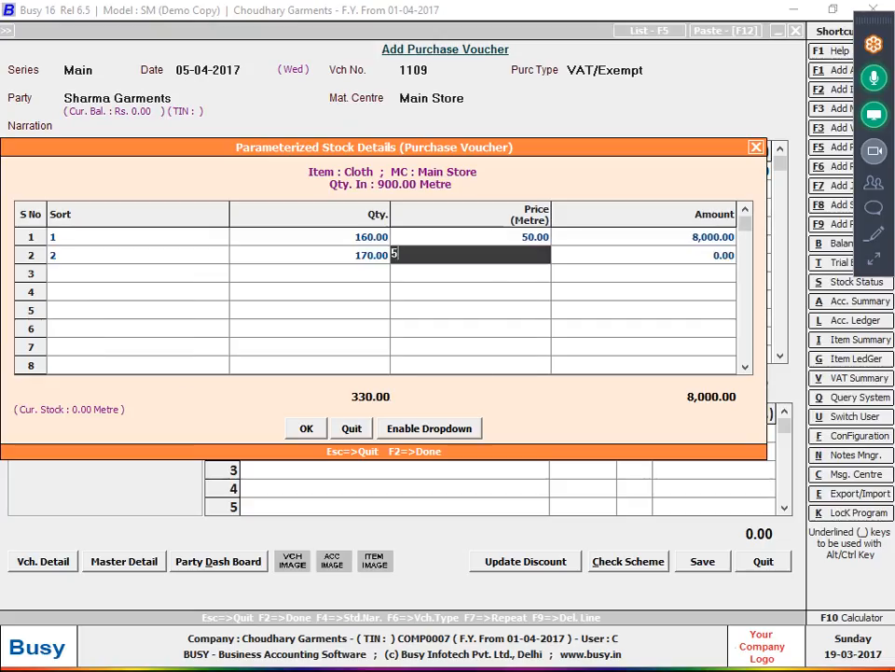
pyautogui.press('BackSpace')
pyautogui.write('60')
# - Enter sort 3 as 180 metres at 100, and correct sort 2's price to 50
pyautogui.press('Return')
pyautogui.press('Return')
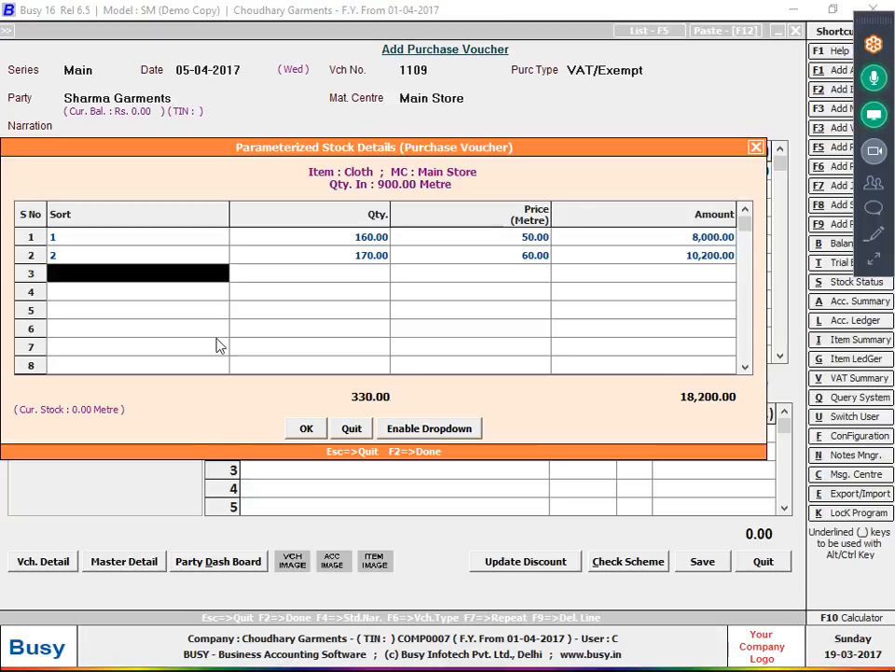
pyautogui.write('3')
pyautogui.press('Return')
pyautogui.write('180')
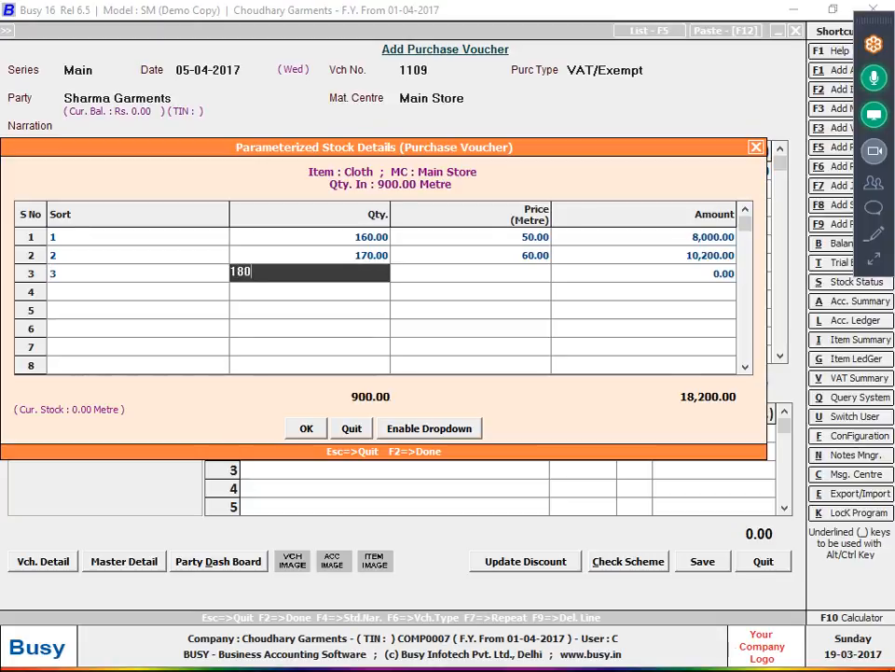
pyautogui.hotkey('alt', 'Tab')
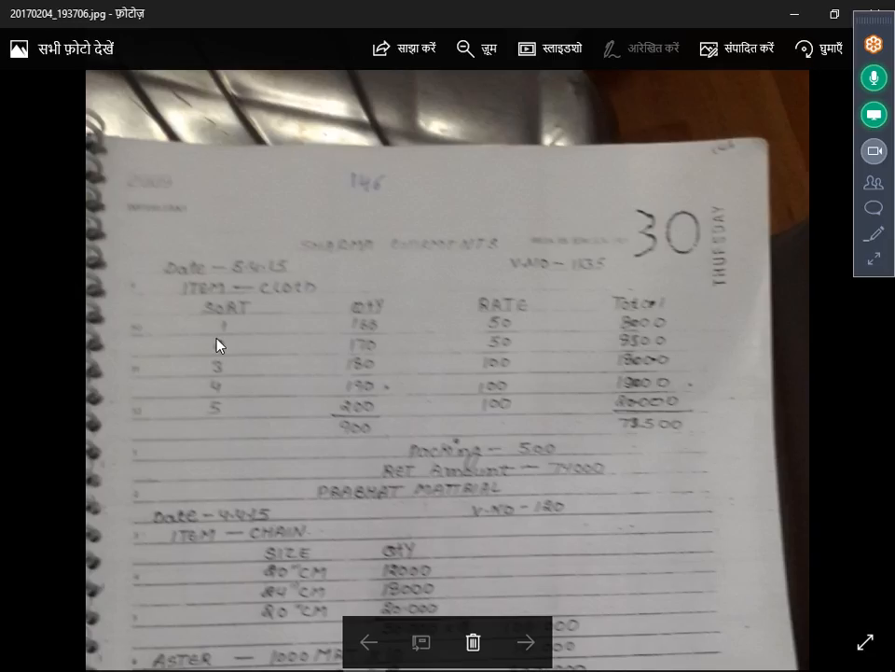
pyautogui.hotkey('alt', 'Tab')
pyautogui.write('100')
pyautogui.press('Return')
pyautogui.press('Up')
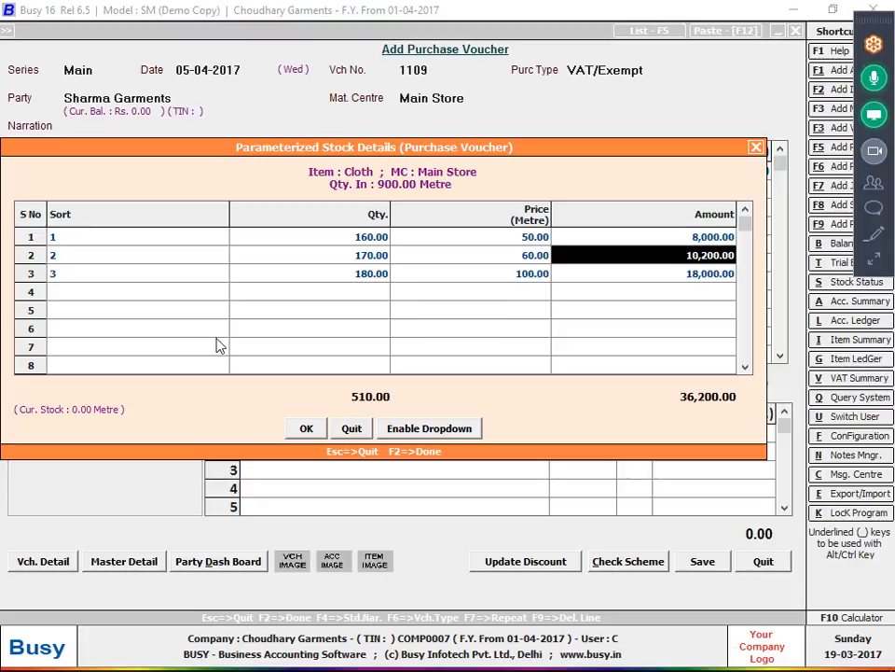
pyautogui.press('Left')
pyautogui.write('50')
pyautogui.press('Return')
pyautogui.press('Down')
pyautogui.press('Left')
pyautogui.press('Return')
pyautogui.press('Return')
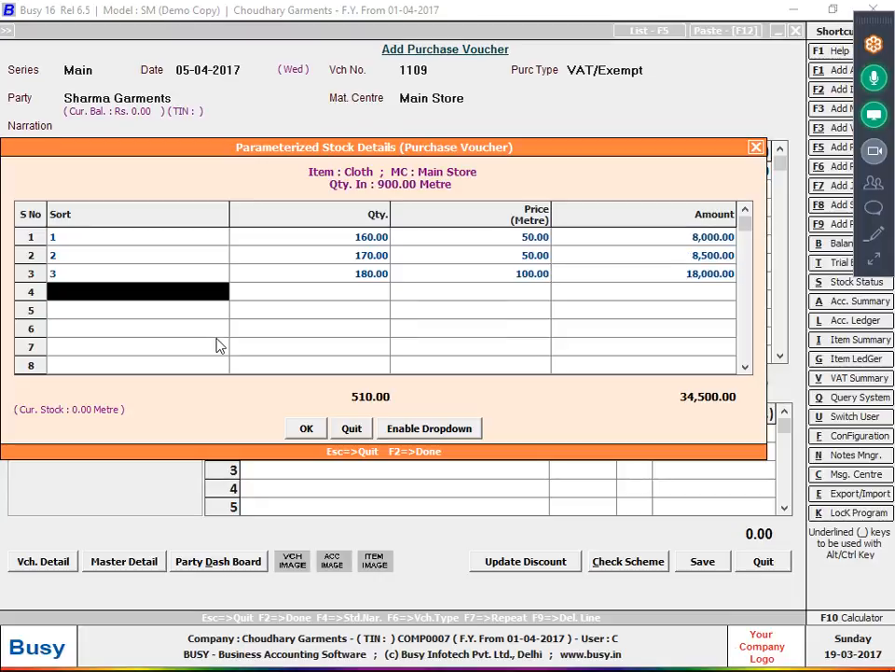
# - Enter sort 4 as 190 metres and sort 5 as 200 metres, both at 100
pyautogui.write('4')
pyautogui.press('Return')
pyautogui.write('190')
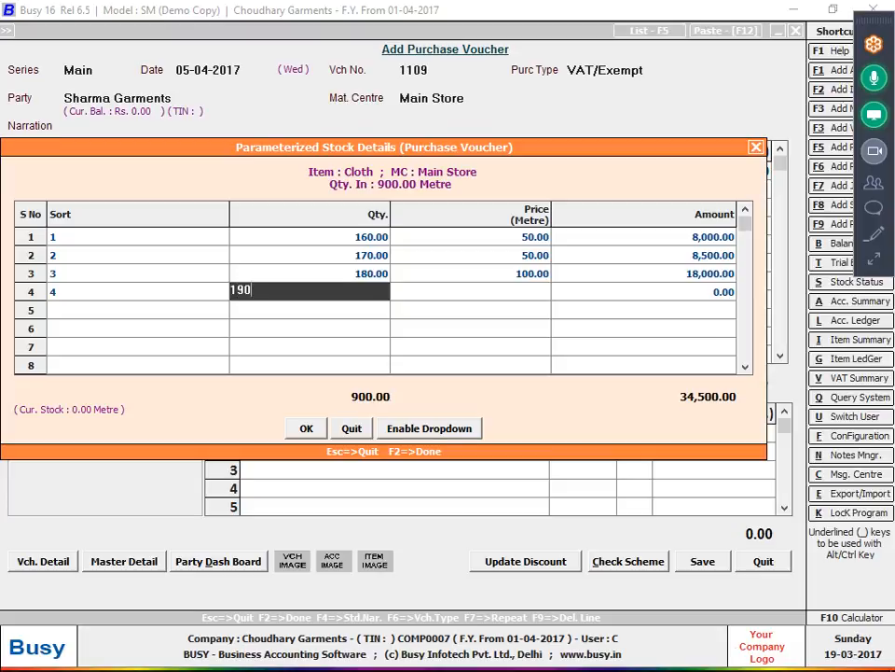
pyautogui.press('Return')
pyautogui.press('Return')
pyautogui.press('Left')
pyautogui.write('100')
pyautogui.press('Return')
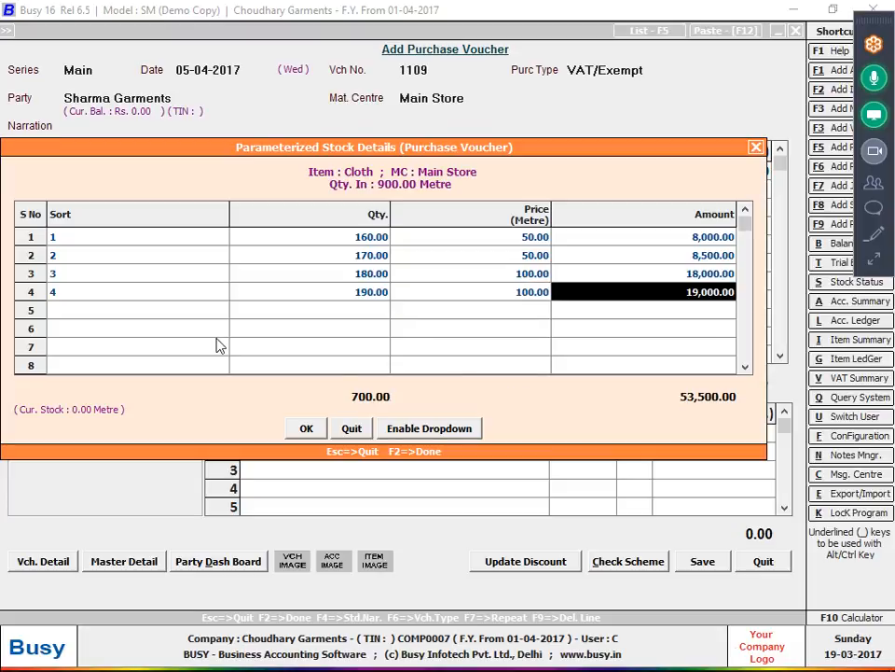
pyautogui.press('Return')
pyautogui.write('5')
pyautogui.press('Return')
pyautogui.write('1')
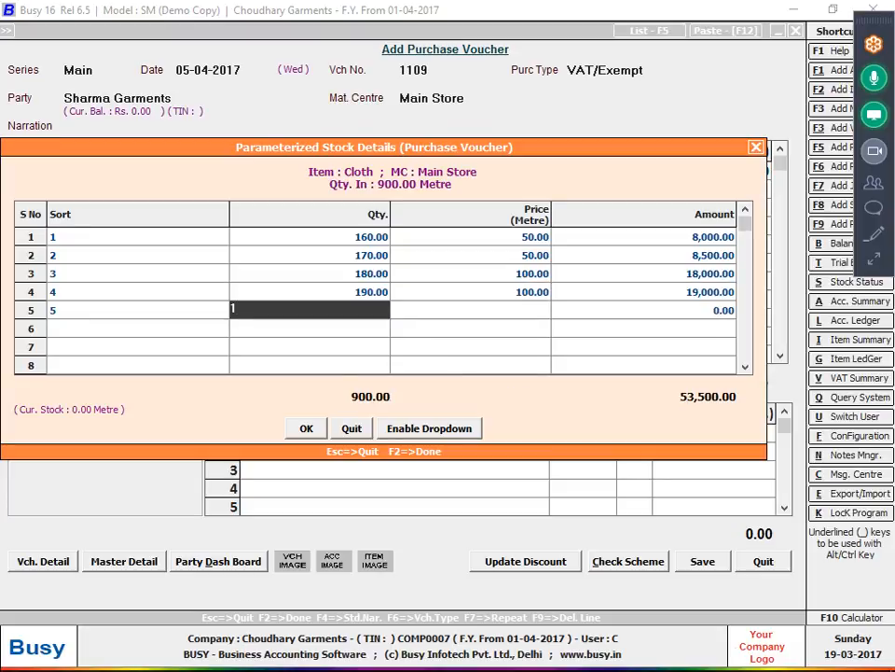
pyautogui.press('BackSpace')
pyautogui.write('200')
pyautogui.press('Return')
pyautogui.write('100')
pyautogui.press('Return')
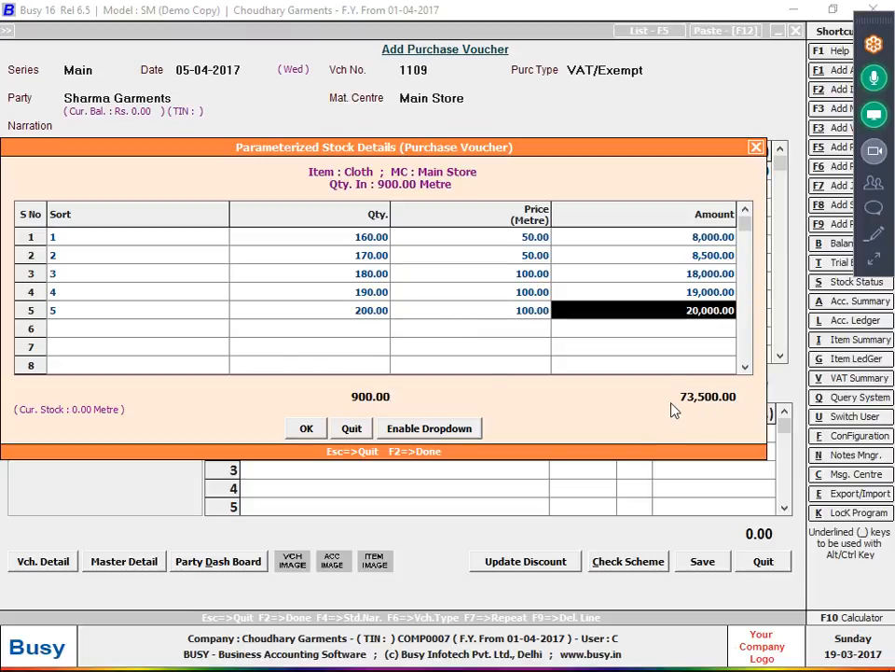
pyautogui.hotkey('alt', 'Tab')
pyautogui.hotkey('alt', 'Tab')
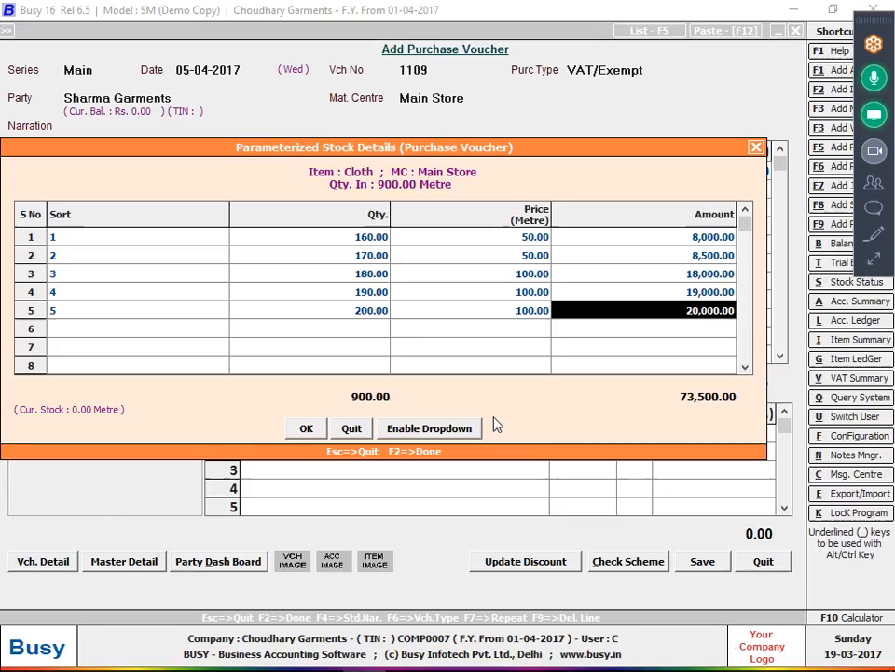
# - Accept the Cloth sort breakdown and add 500 Freight & Forwarding Charges
pyautogui.click(306, 484)
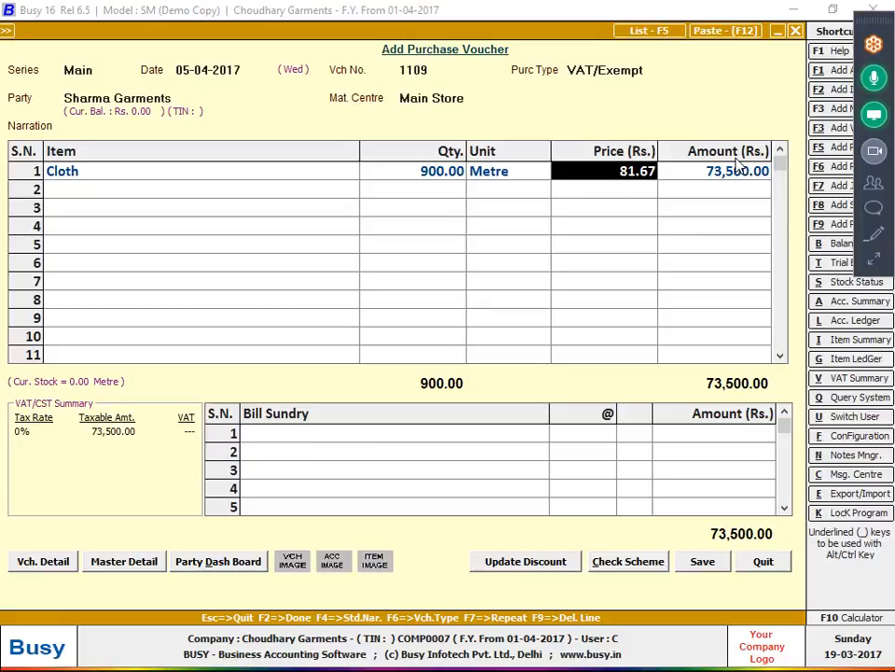
pyautogui.press('Tab')
pyautogui.press('Return')
pyautogui.press('Return')
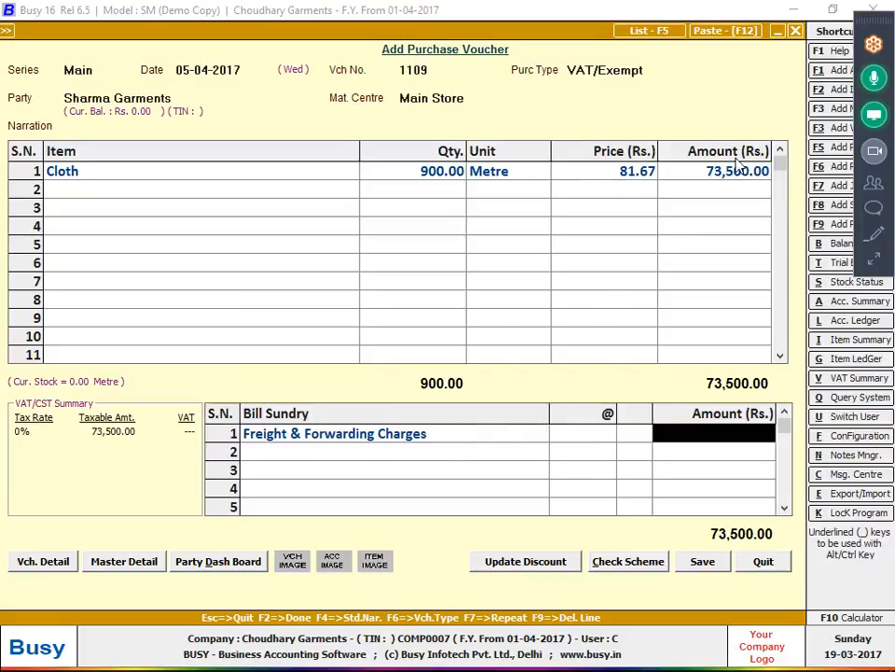
pyautogui.write('500')
pyautogui.press('Return')
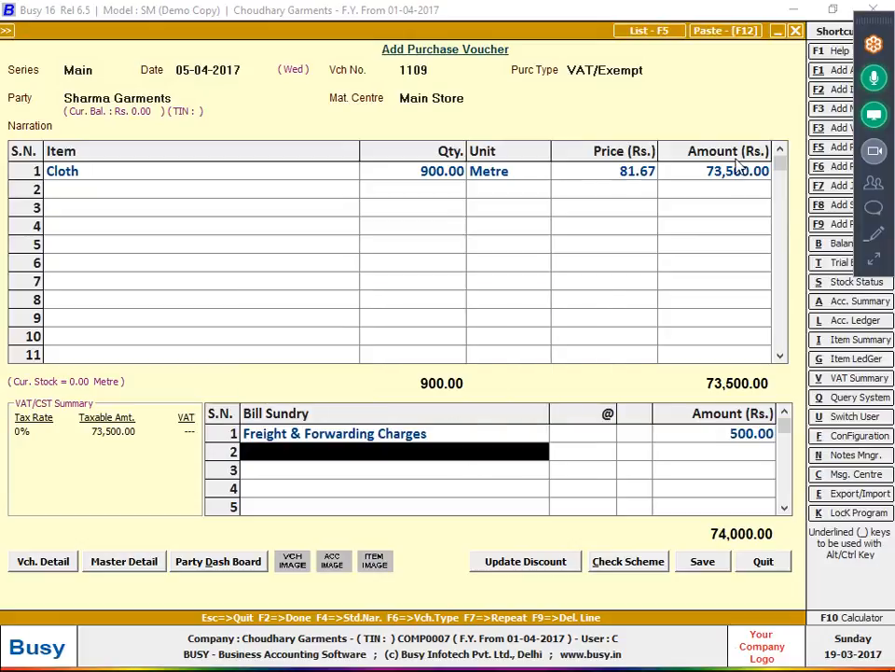
# - Save the Sharma Garments voucher with purchase bill number 1109
pyautogui.hotkey('alt', 'Tab')
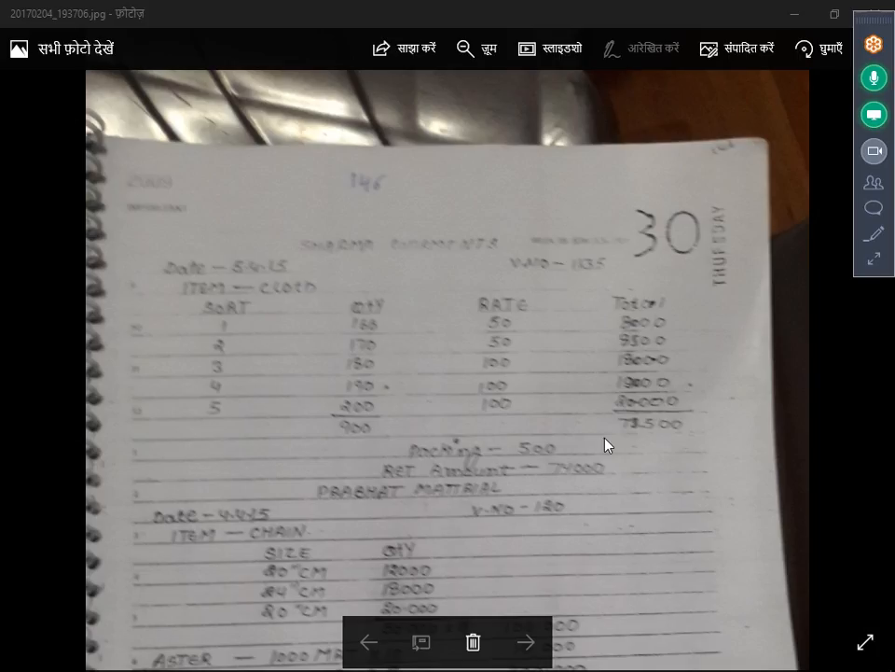
pyautogui.hotkey('alt', 'Tab')
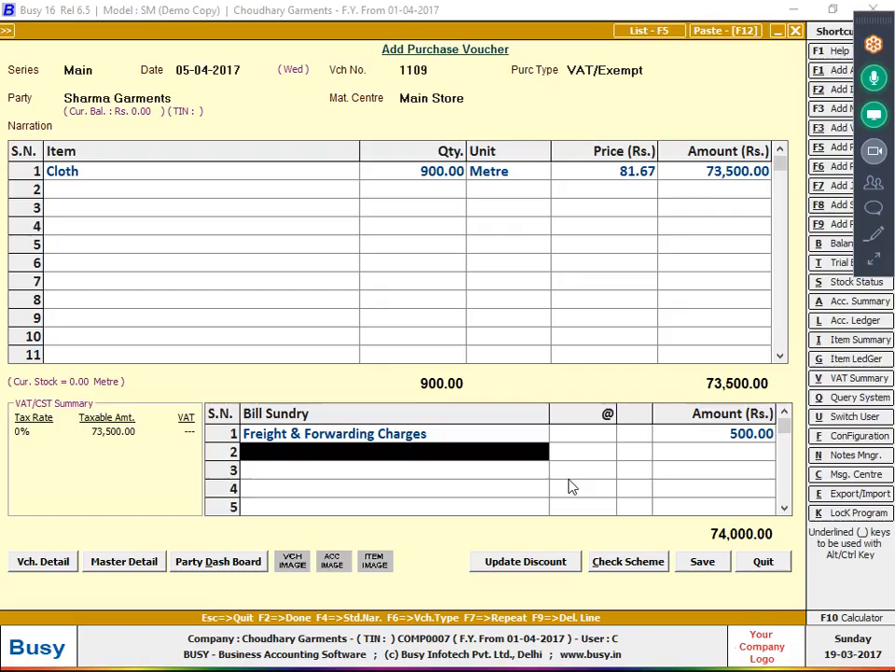
pyautogui.click(727, 563)
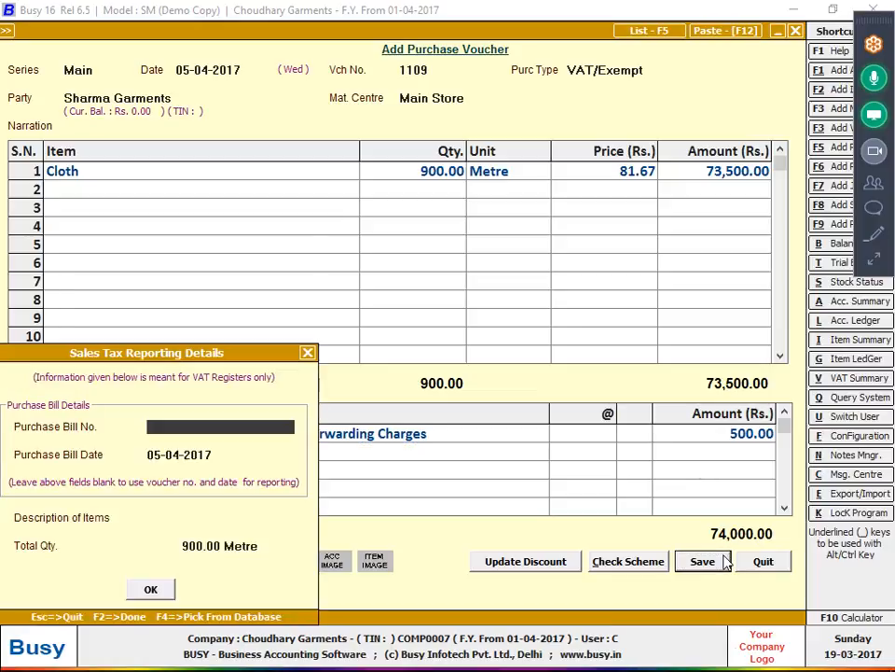
pyautogui.write('1109')
pyautogui.press('Return')
pyautogui.press('Return')
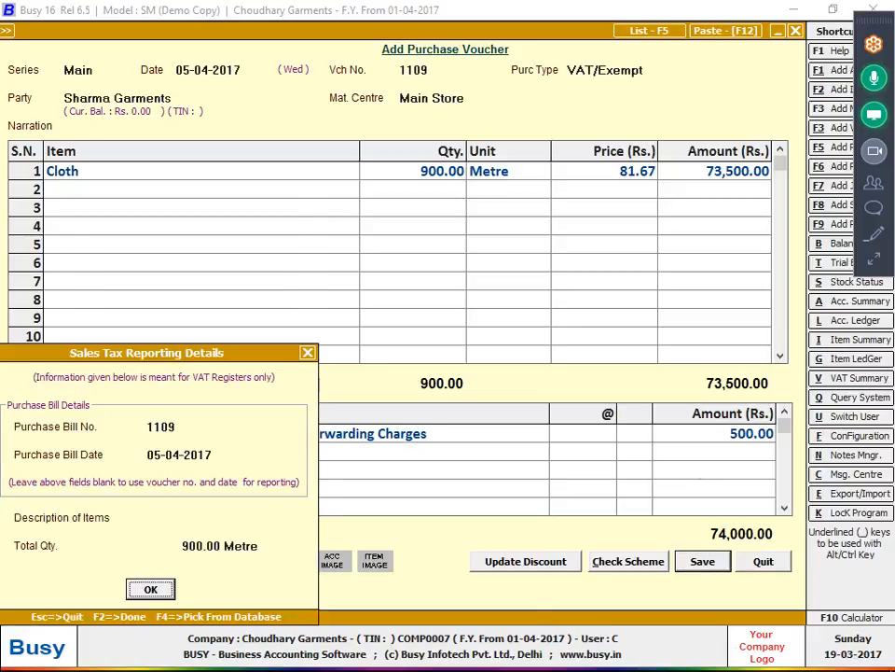
pyautogui.press('Return')
pyautogui.hotkey('alt', 'Tab')
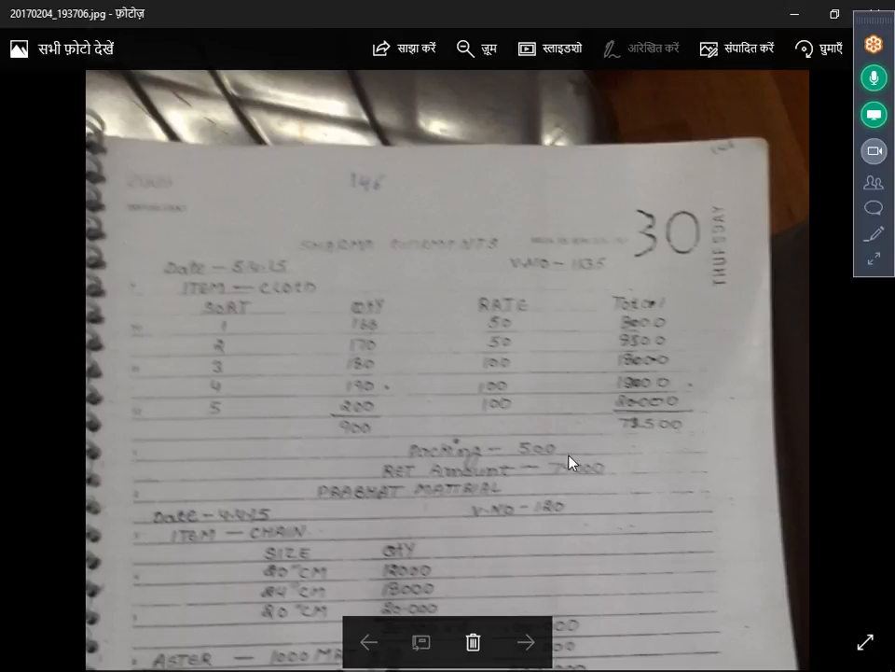
# - Check the notebook photo, then set the new voucher's date to 4 with number 120
pyautogui.moveTo(581, 445); pyautogui.dragTo(599, 96)
pyautogui.doubleClick(571, 132)
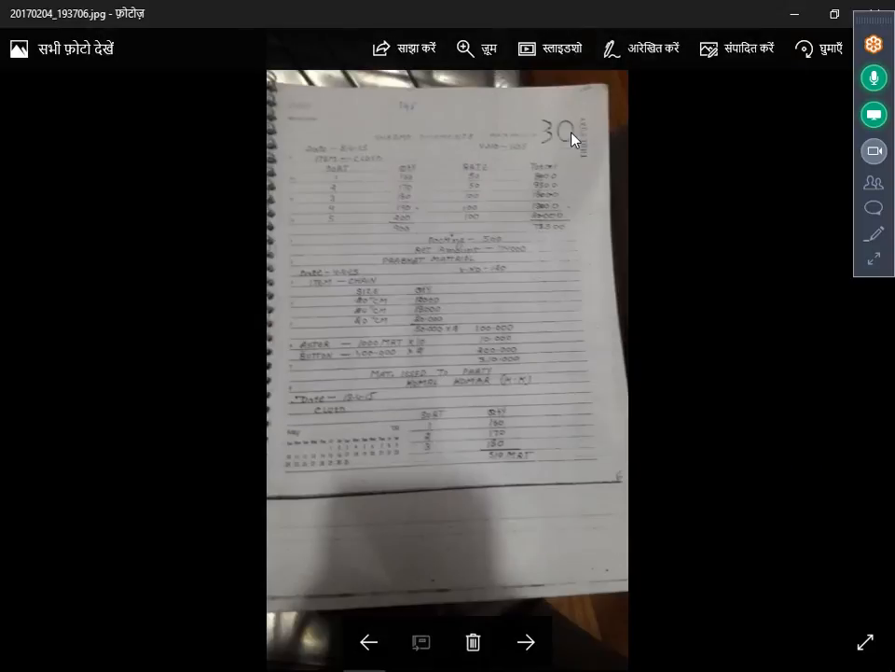
pyautogui.doubleClick(503, 168)
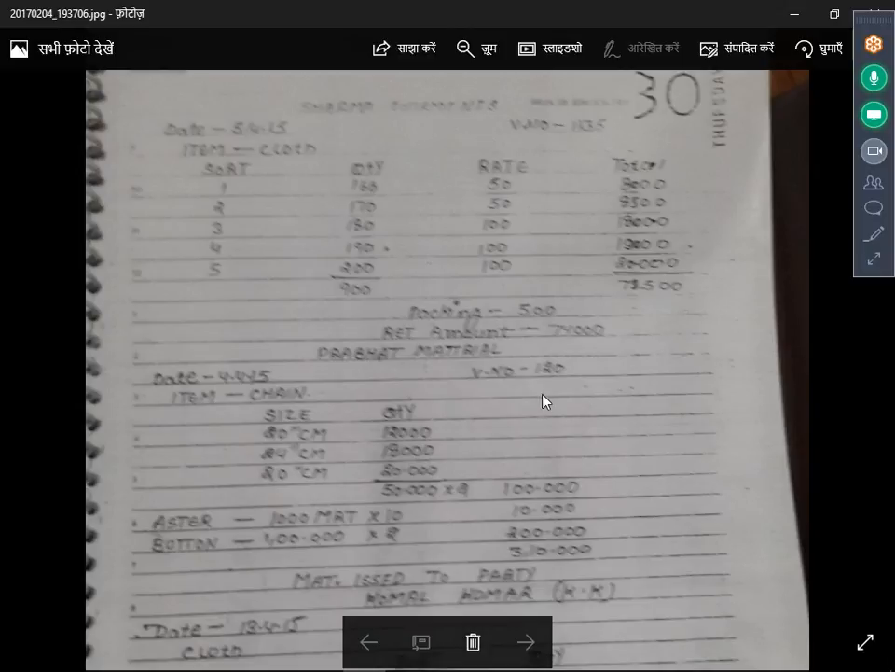
pyautogui.hotkey('alt', 'Tab')
pyautogui.press('Return')
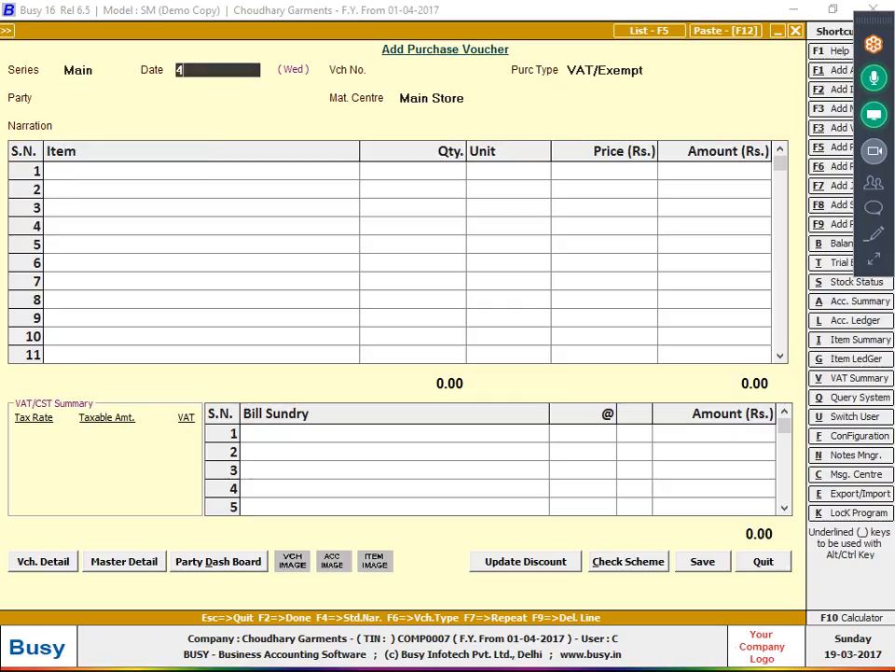
pyautogui.write('4')
pyautogui.press('Return')
pyautogui.press('Return')
pyautogui.press('Return')
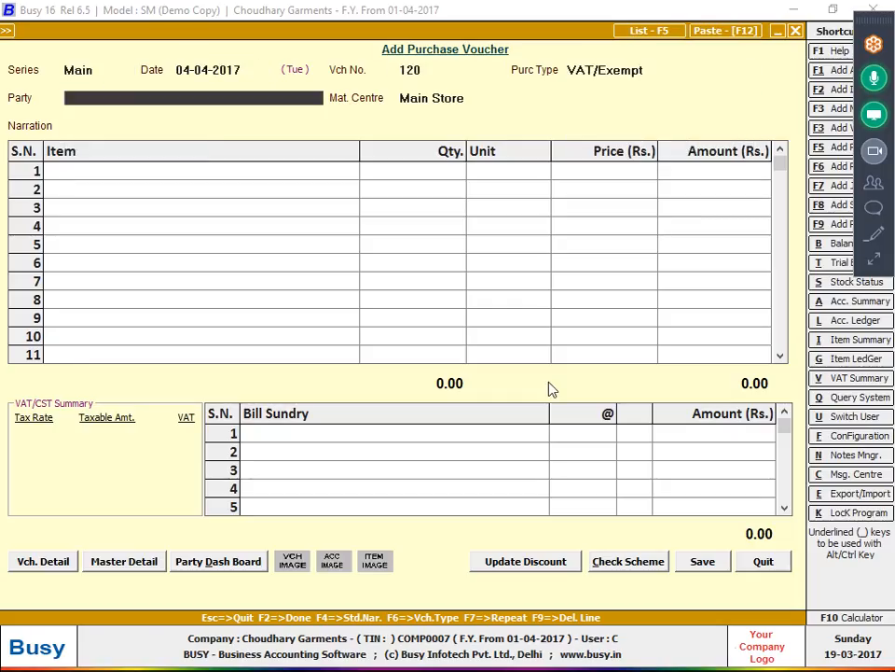
# - Create party account PRABHAT MATTERIAL under Sundry Creditors with Bill by Bill set to N
pyautogui.press('F3')
pyautogui.write('ra')
pyautogui.press('BackSpace')
pyautogui.press('BackSpace')
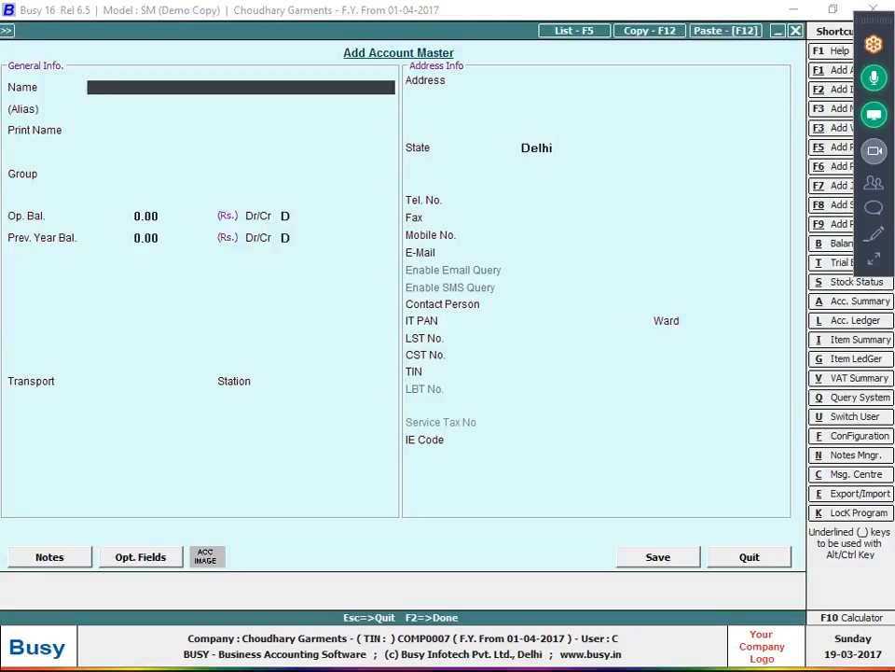
pyautogui.write('p')
pyautogui.press('BackSpace')
pyautogui.write('PRABHAT M')
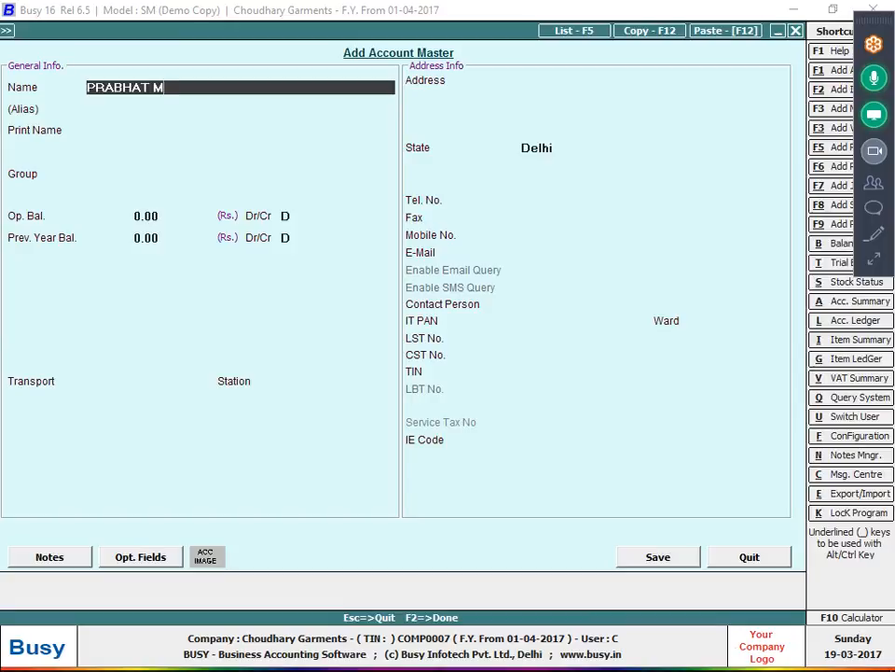
pyautogui.write('ATTERIAL')
pyautogui.press('Return')
pyautogui.press('Return')
pyautogui.press('Return')
pyautogui.write('SU')
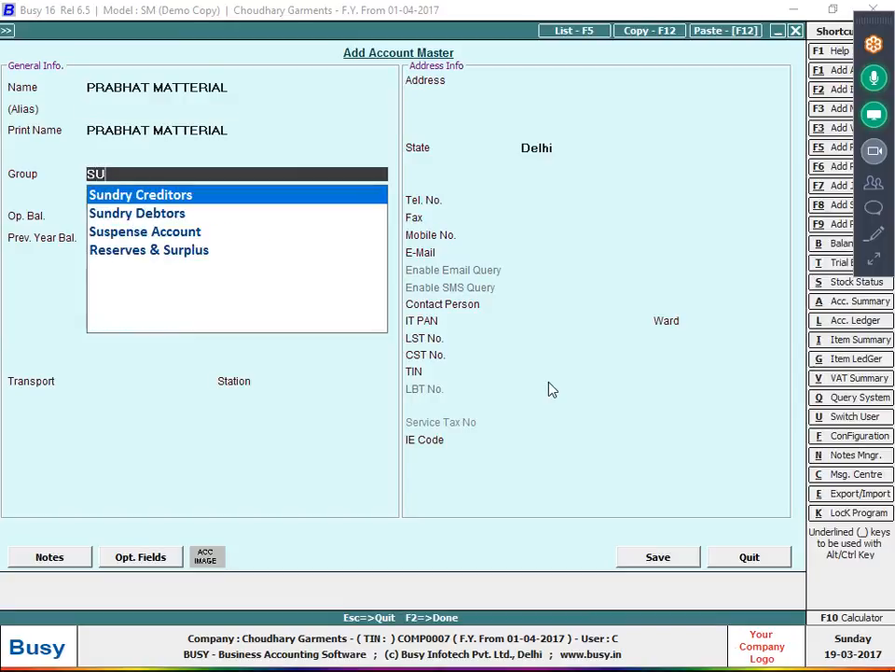
pyautogui.press('Return')
pyautogui.press('Return')
pyautogui.press('Return')
pyautogui.press('Return')
pyautogui.press('Return')
pyautogui.write('N')
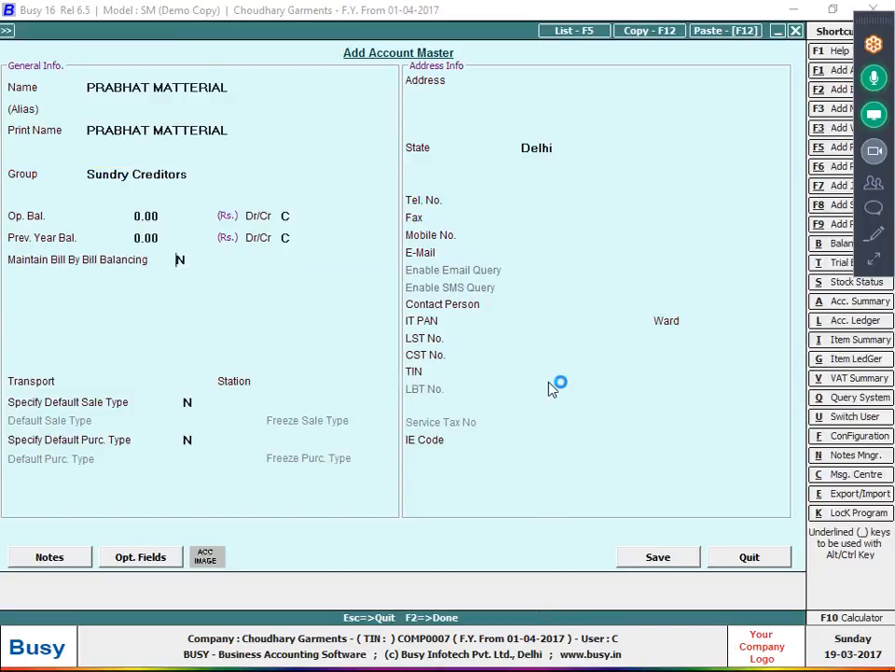
pyautogui.press('F2')
pyautogui.press('Return')
pyautogui.press('Return')
pyautogui.press('Return')
# - Start a new item from the voucher, then quit the form without saving
pyautogui.hotkey('alt', 'Tab')
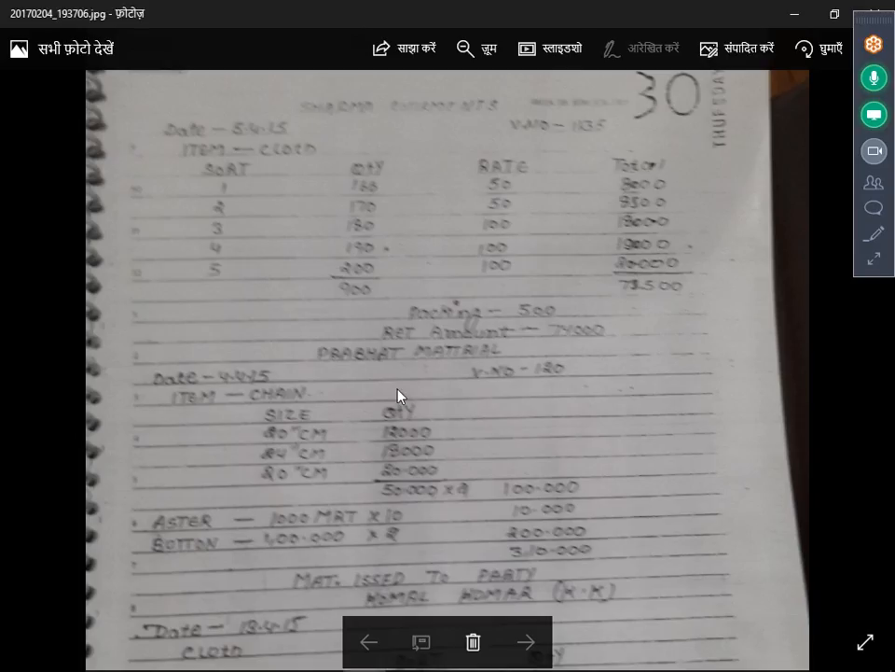
pyautogui.hotkey('alt', 'Tab')
pyautogui.write('C')
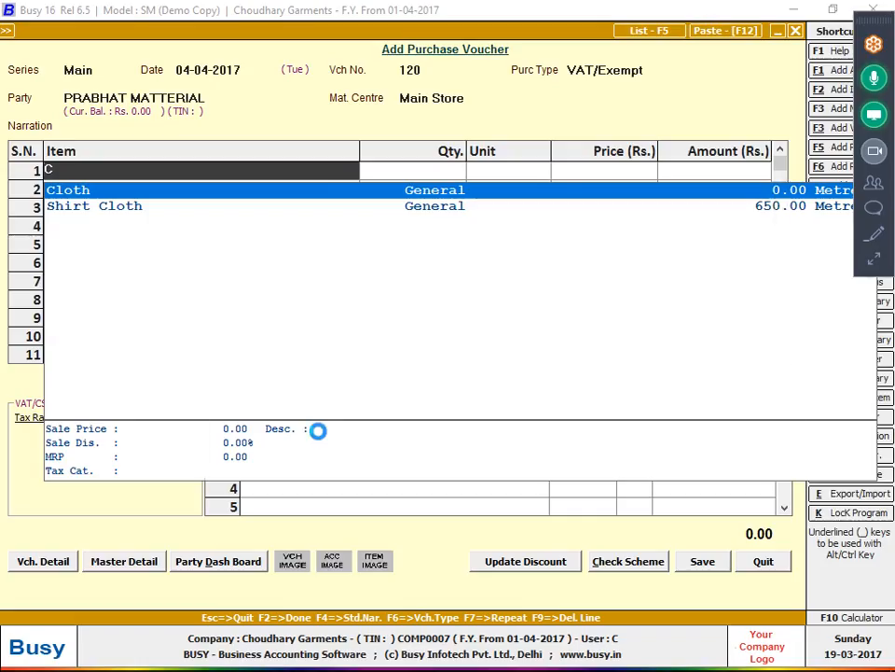
pyautogui.press('F3')
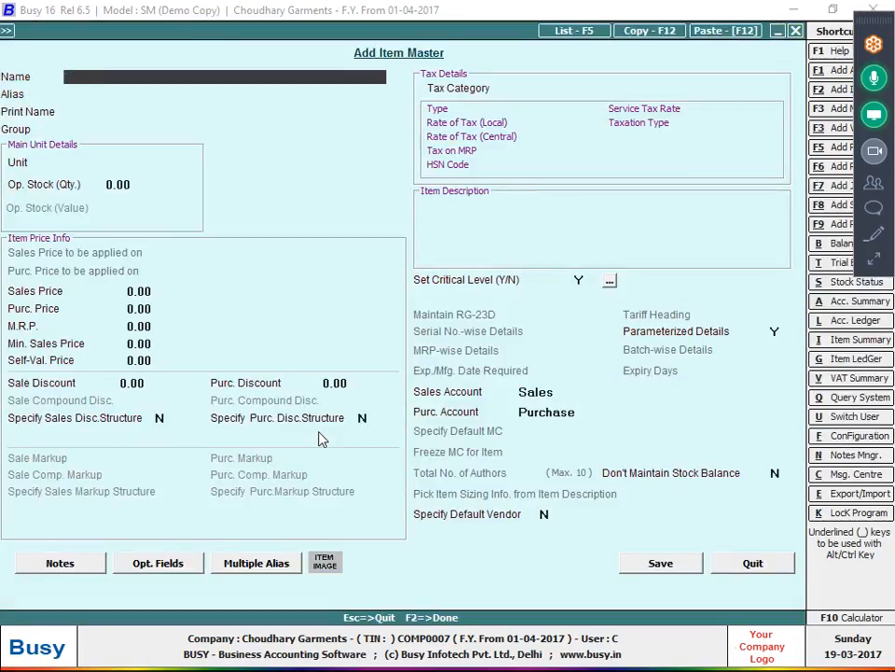
pyautogui.press('Escape')
pyautogui.press('Return')
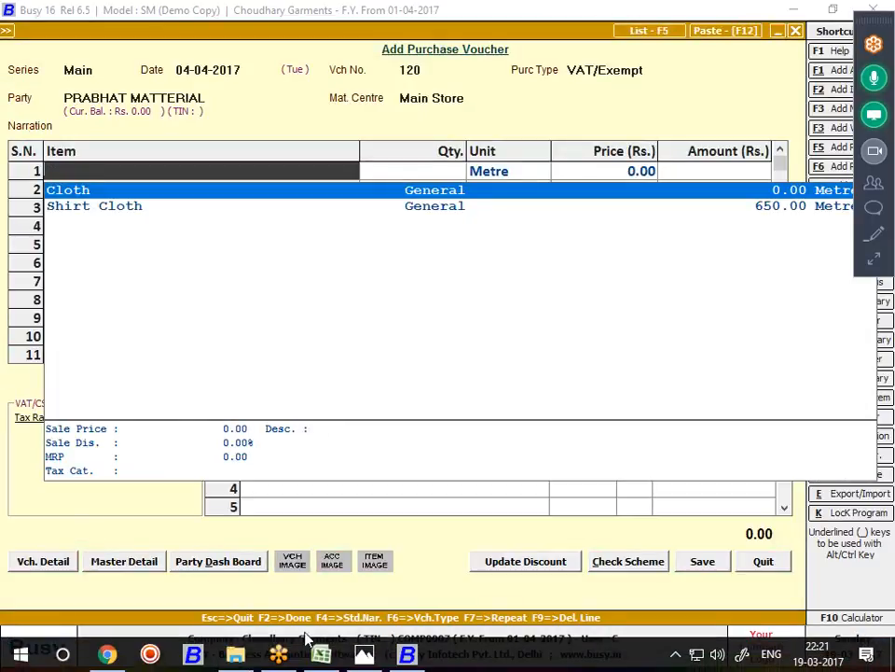
pyautogui.hotkey('alt', 'Tab')
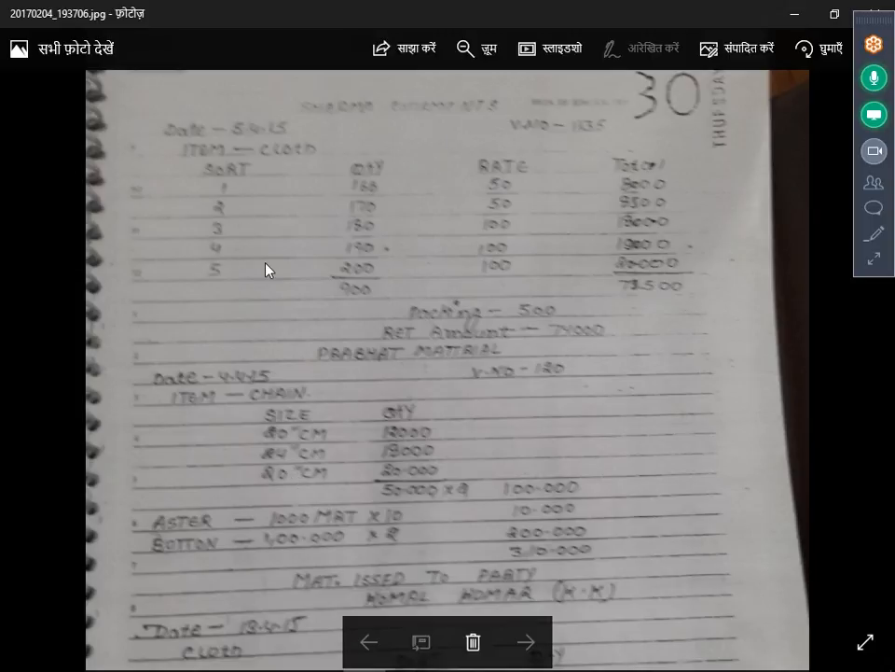
pyautogui.hotkey('alt', 'Tab')
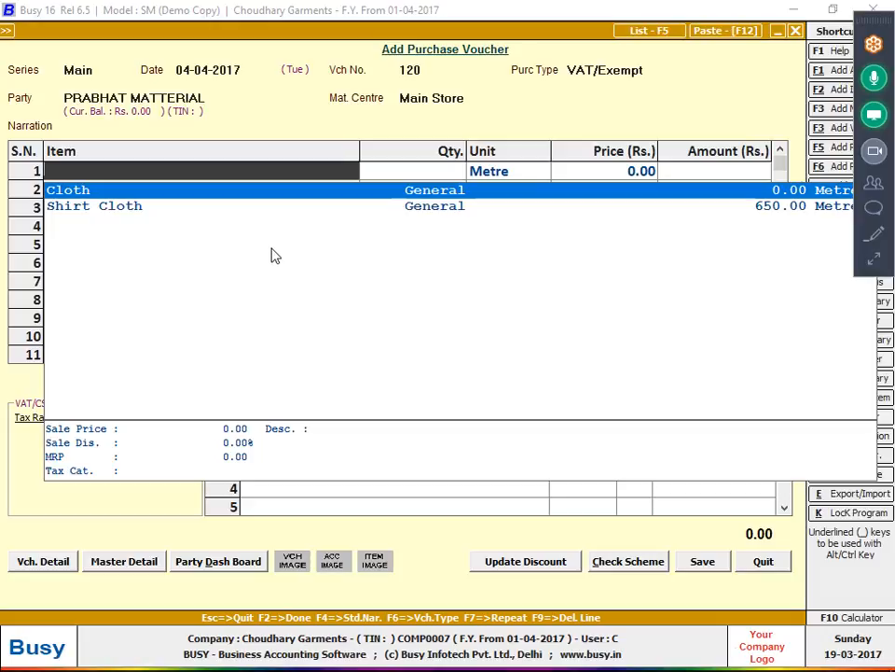
# - Name the new item CHAIN and create a new item group named RAW MATTERIAL
pyautogui.press('F3')
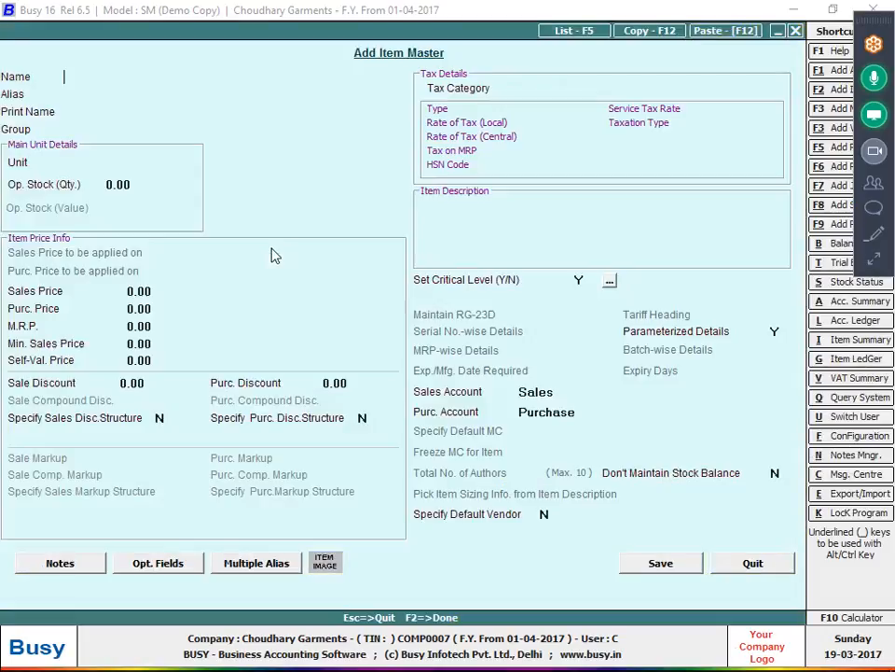
pyautogui.write('CHAIN')
pyautogui.press('Return')
pyautogui.press('Return')
pyautogui.press('Return')
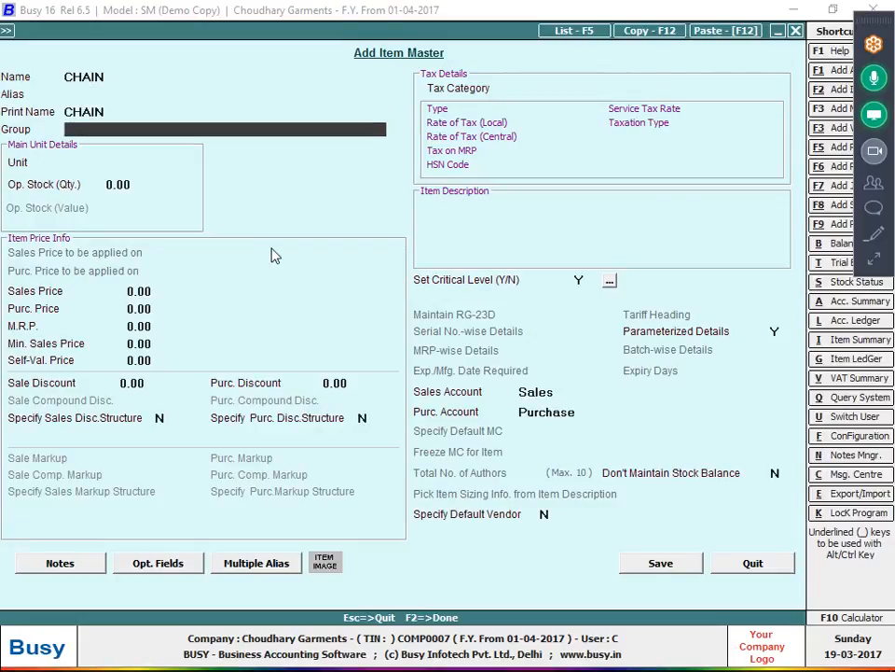
pyautogui.press('F3')
pyautogui.write('CGA')
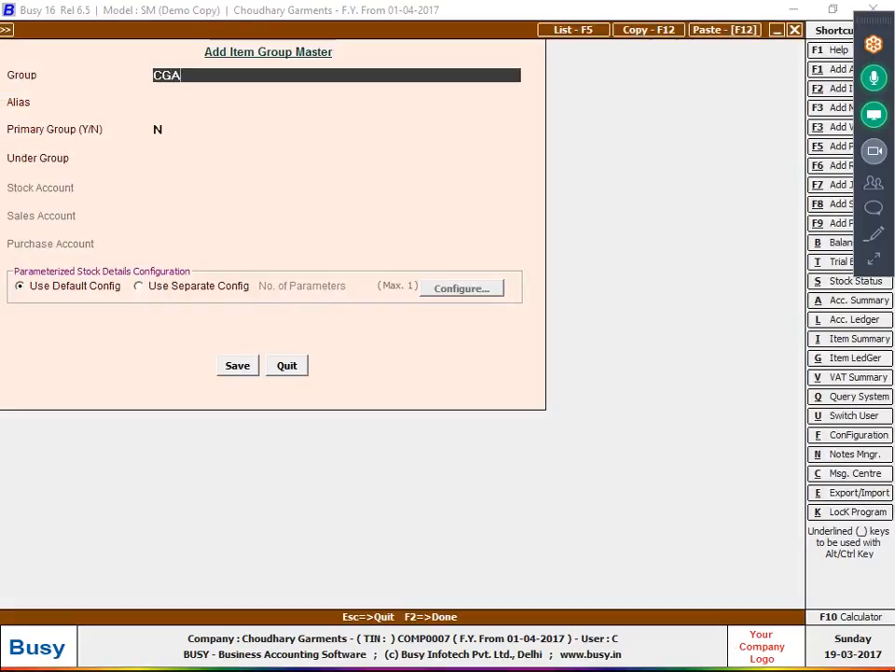
pyautogui.write('LE')
pyautogui.press('BackSpace')
pyautogui.press('BackSpace')
pyautogui.press('BackSpace')
pyautogui.press('BackSpace')
pyautogui.press('BackSpace')
pyautogui.write('RA')
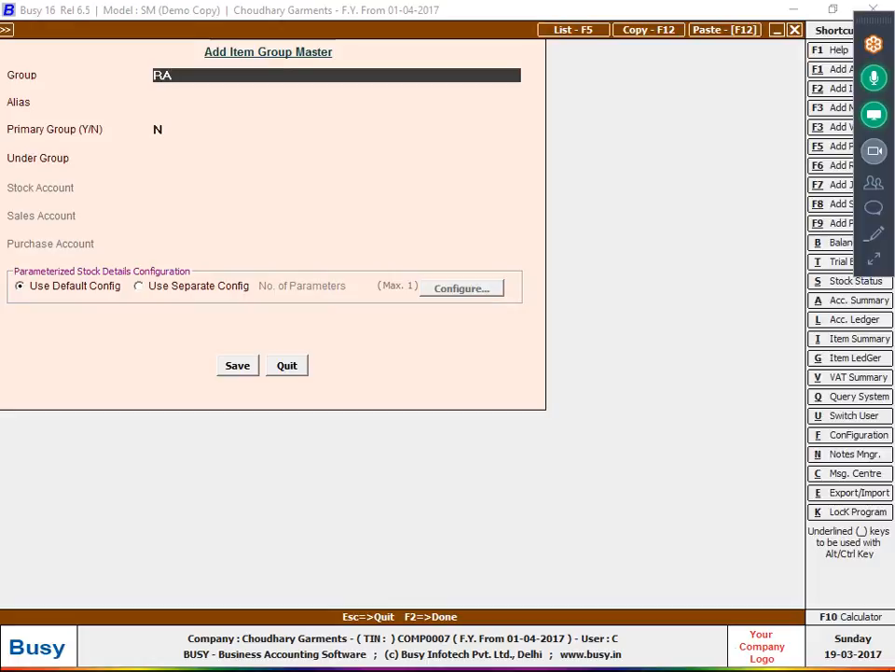
pyautogui.write('W')
pyautogui.press('BackSpace')
pyautogui.write('W NA')
pyautogui.press('BackSpace')
pyautogui.press('BackSpace')
pyautogui.press('BackSpace')
pyautogui.press('BackSpace')
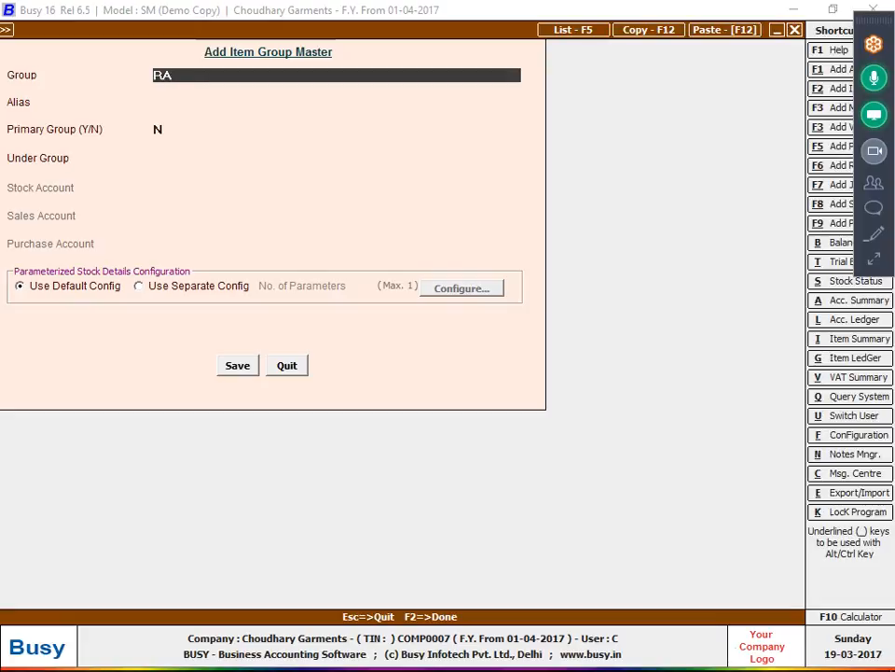
pyautogui.write('W MATTERIAL')
pyautogui.press('Return')
pyautogui.press('Return')
pyautogui.press('Return')
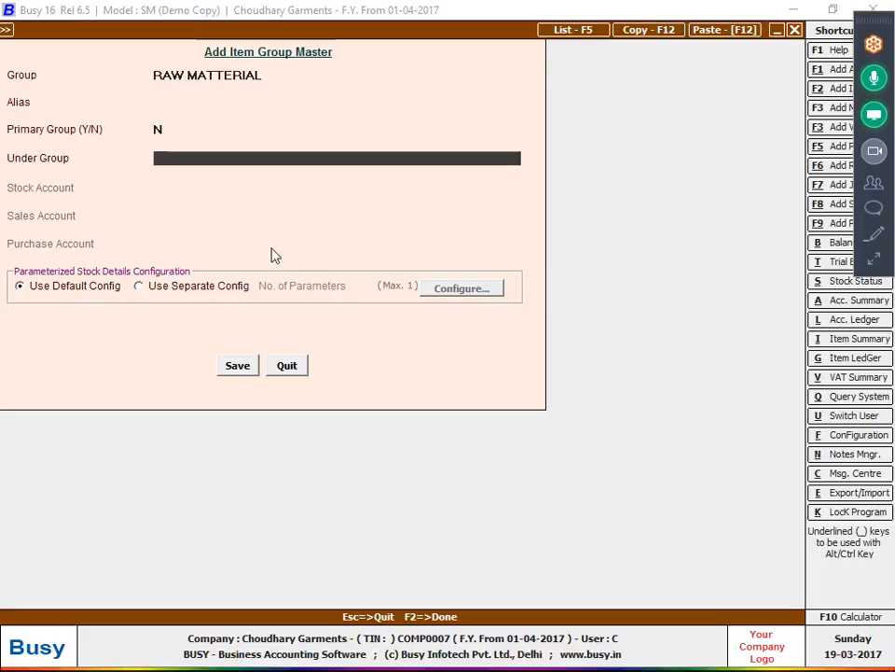
# - Make RAW MATTERIAL a primary group with its own separate stock-parameter configuration
pyautogui.press('Up')
pyautogui.write('Y')
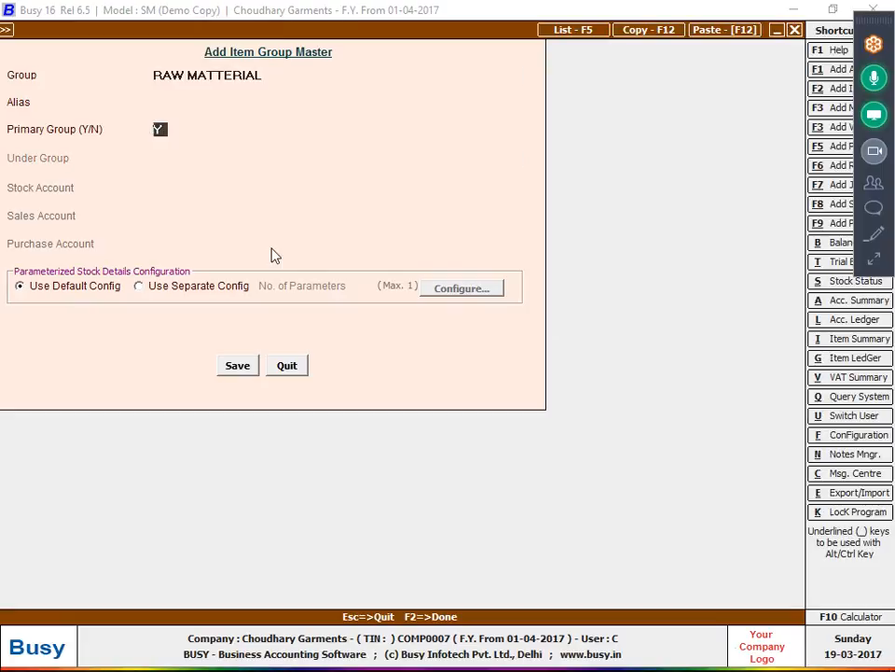
pyautogui.click(223, 297)
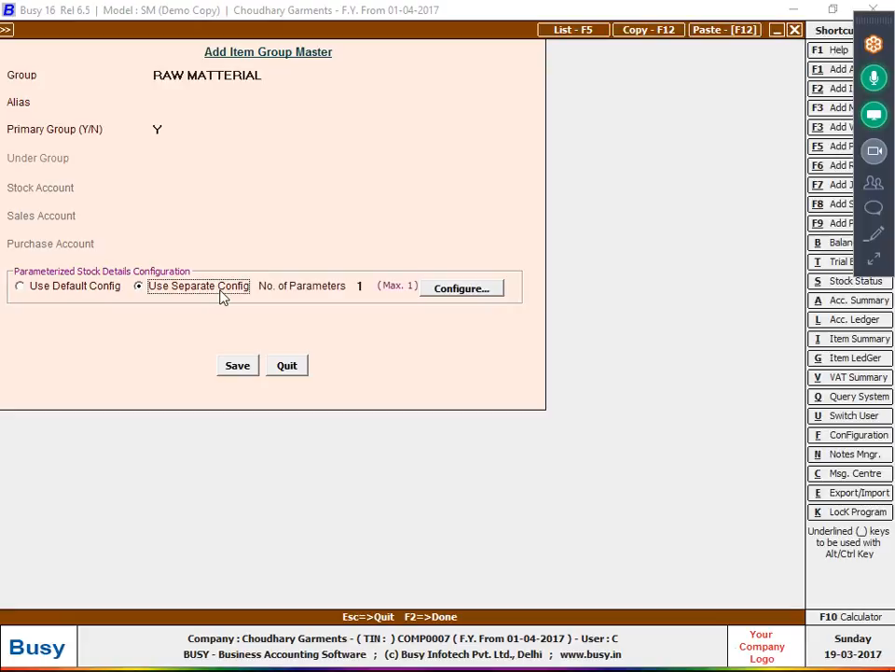
pyautogui.click(450, 289)
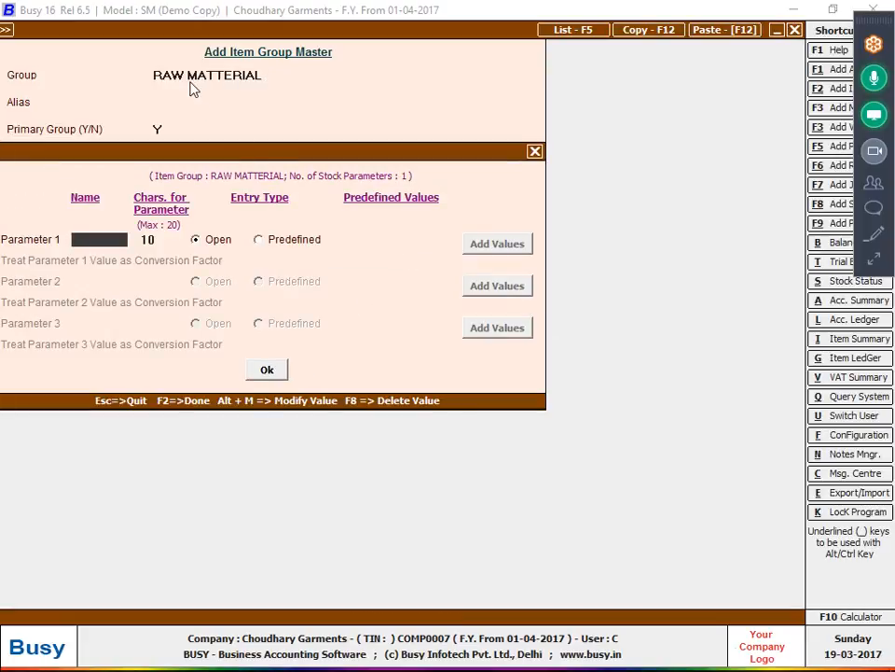
# - Name parameter 1 SIZE with predefined values, adding 22"INCH as the first
pyautogui.write('SIZ')
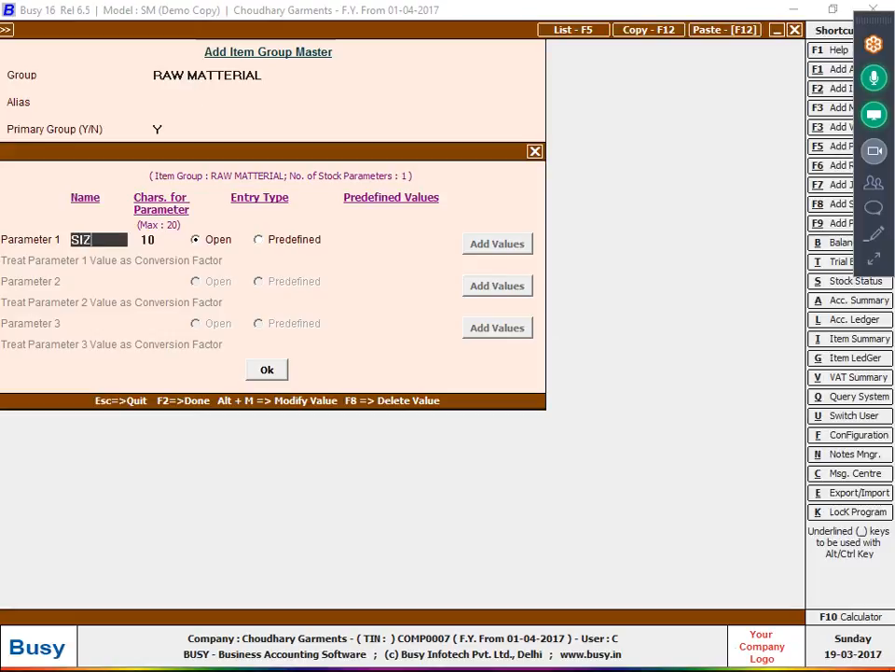
pyautogui.write('E')
pyautogui.click(300, 241)
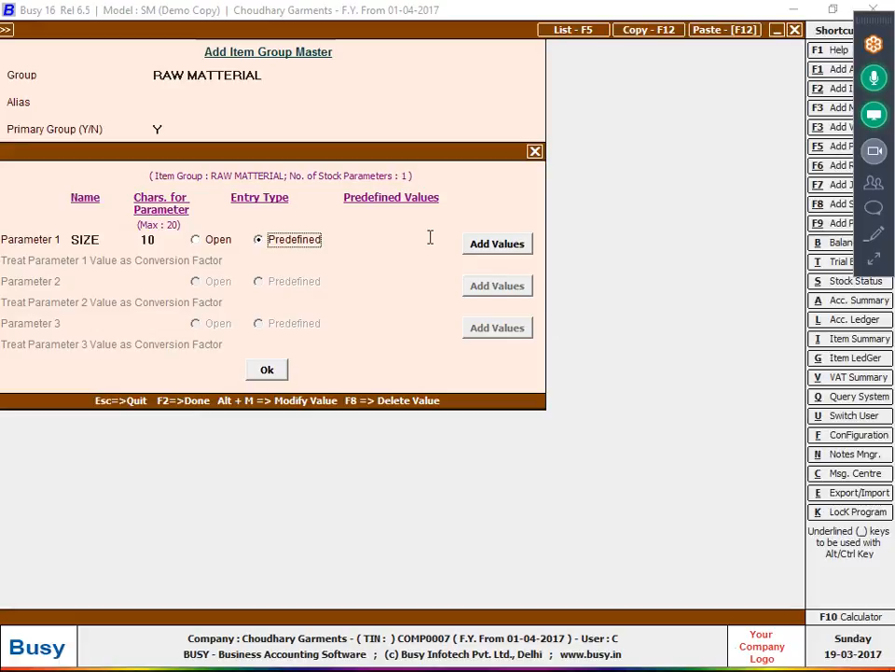
pyautogui.click(492, 246)
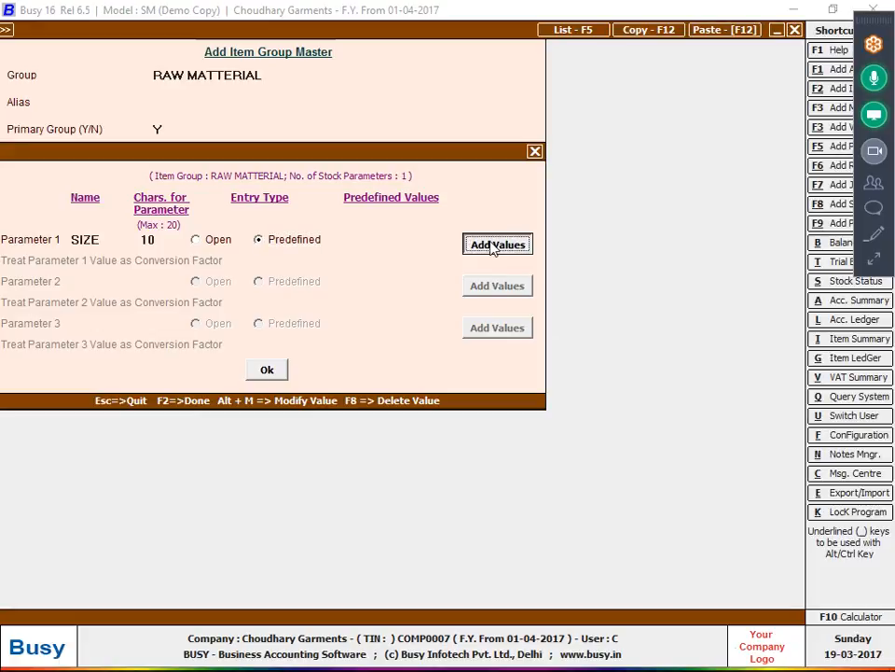
pyautogui.write('22')
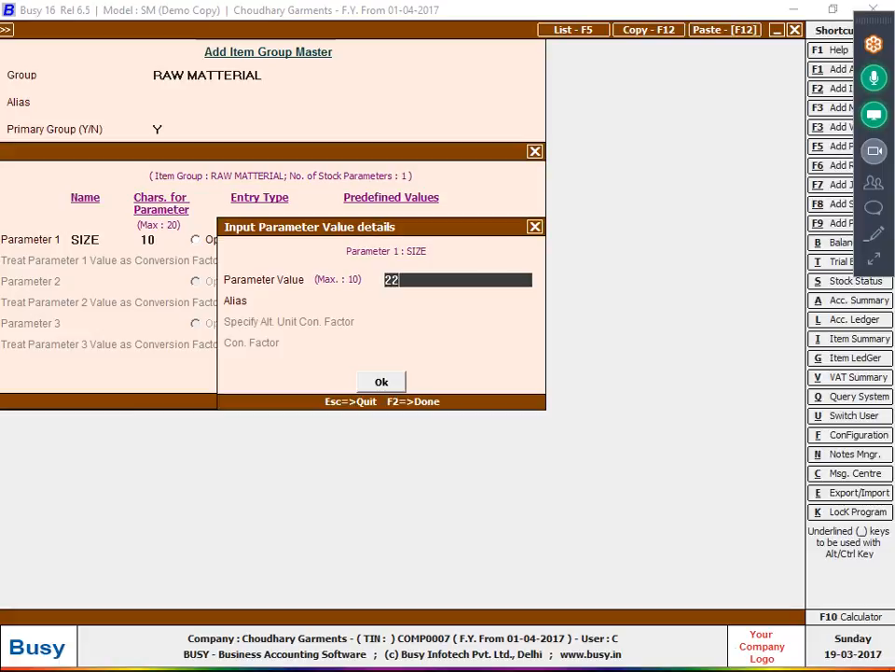
pyautogui.write('"INC')
pyautogui.press('Return')
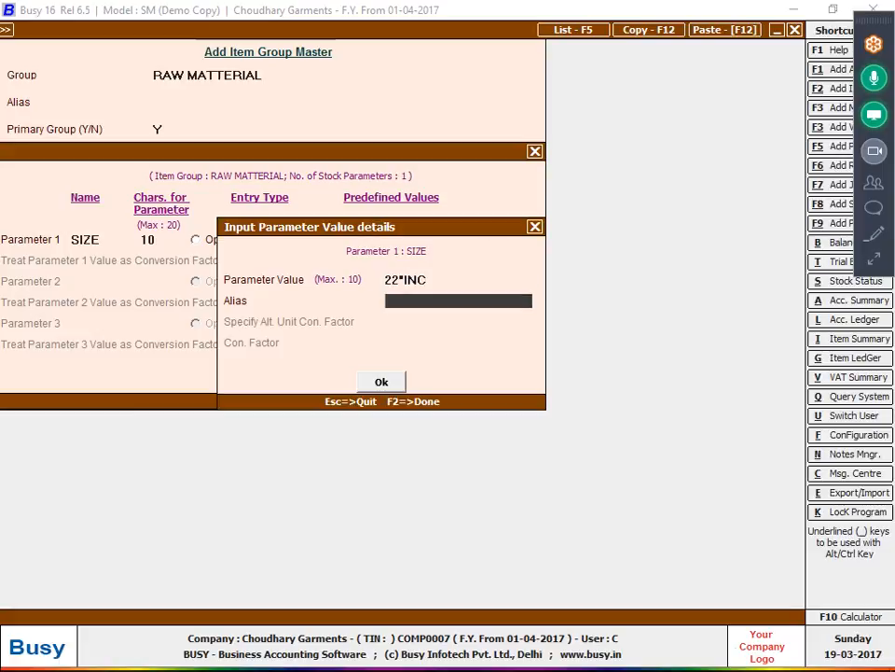
pyautogui.press('Up')
pyautogui.write('H')
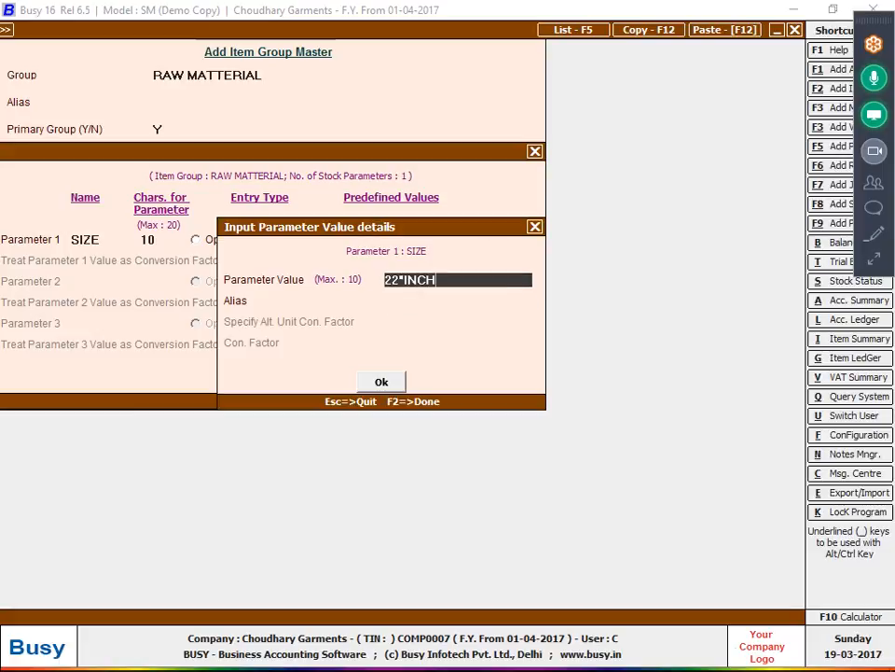
pyautogui.press('Return')
# - Add SIZE values 20"INCH and 24 "INCH, then save the RAW MATTERIAL group
pyautogui.press('Return')
pyautogui.click(492, 245)
pyautogui.write('20')
pyautogui.press('Return')
pyautogui.press('Return')
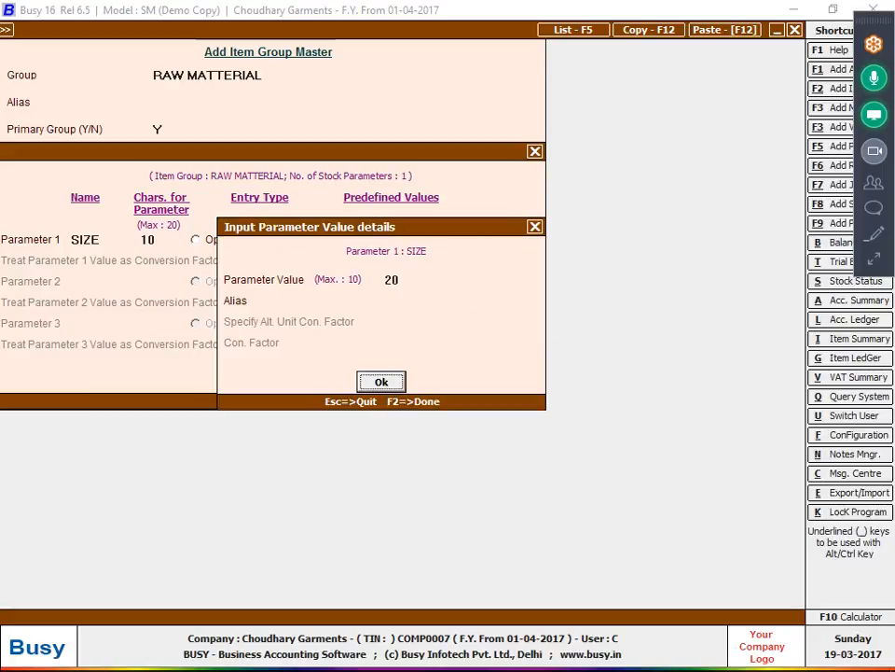
pyautogui.press('Up')
pyautogui.press('Up')
pyautogui.write('"INCH')
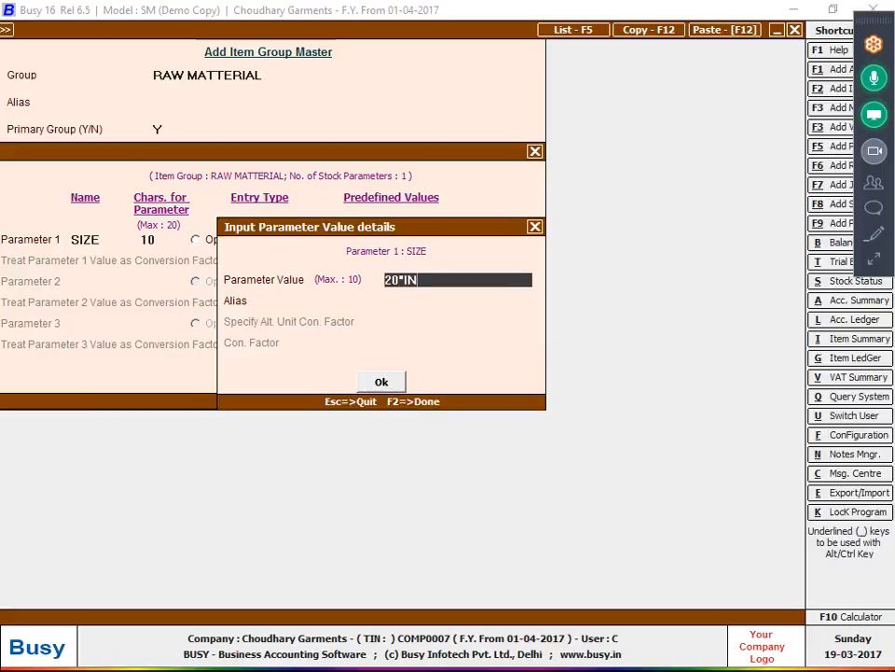
pyautogui.press('Return')
pyautogui.press('Return')
pyautogui.click(497, 244)
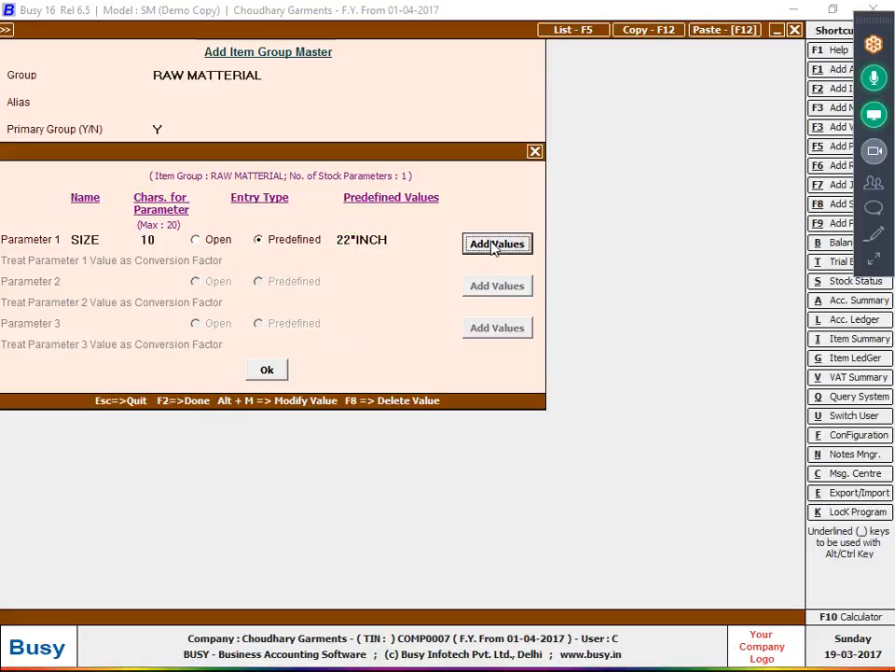
pyautogui.write('24 "INCG')
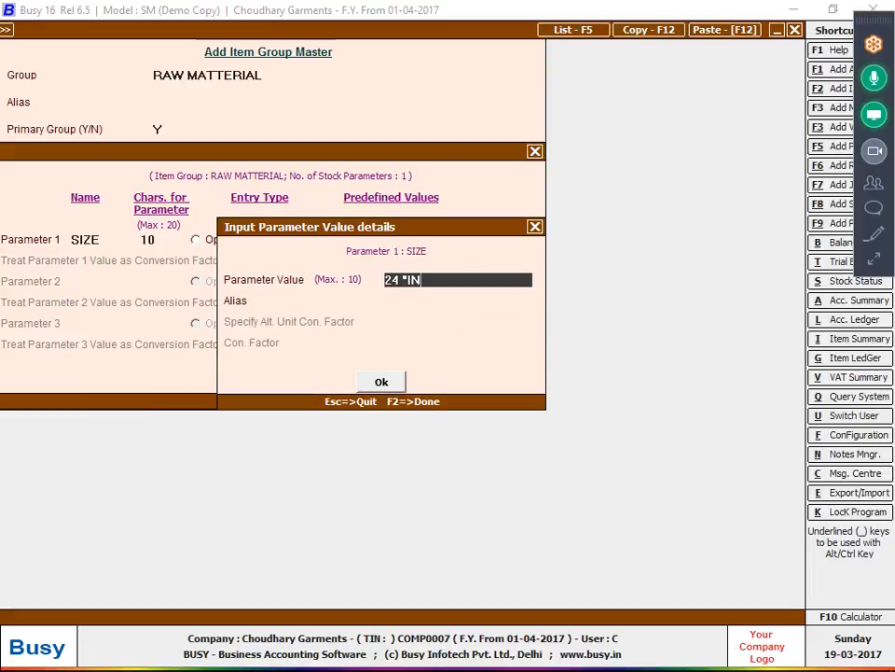
pyautogui.press('BackSpace')
pyautogui.write('H')
pyautogui.press('Return')
pyautogui.press('Return')
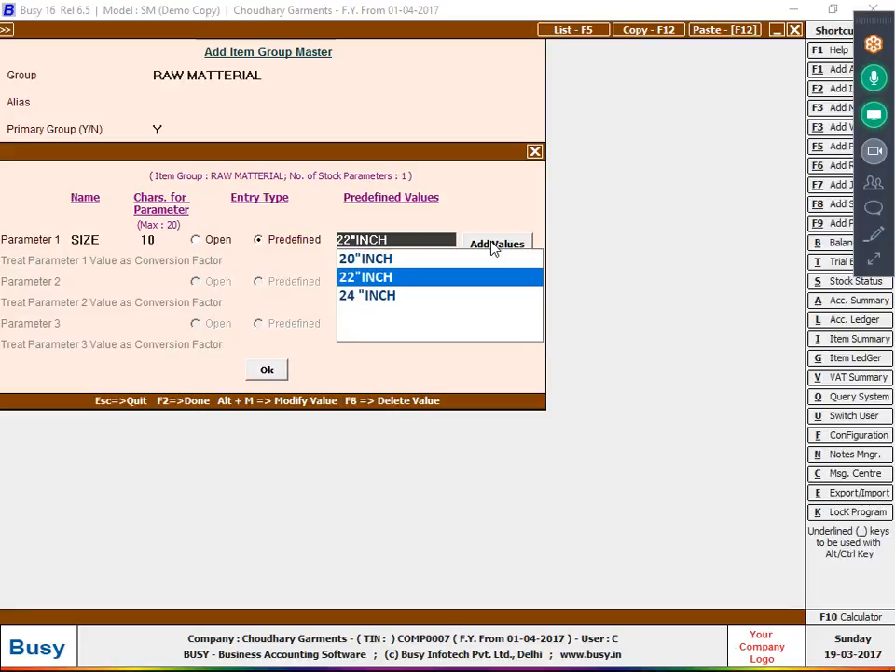
pyautogui.press('F2')
pyautogui.press('F2')
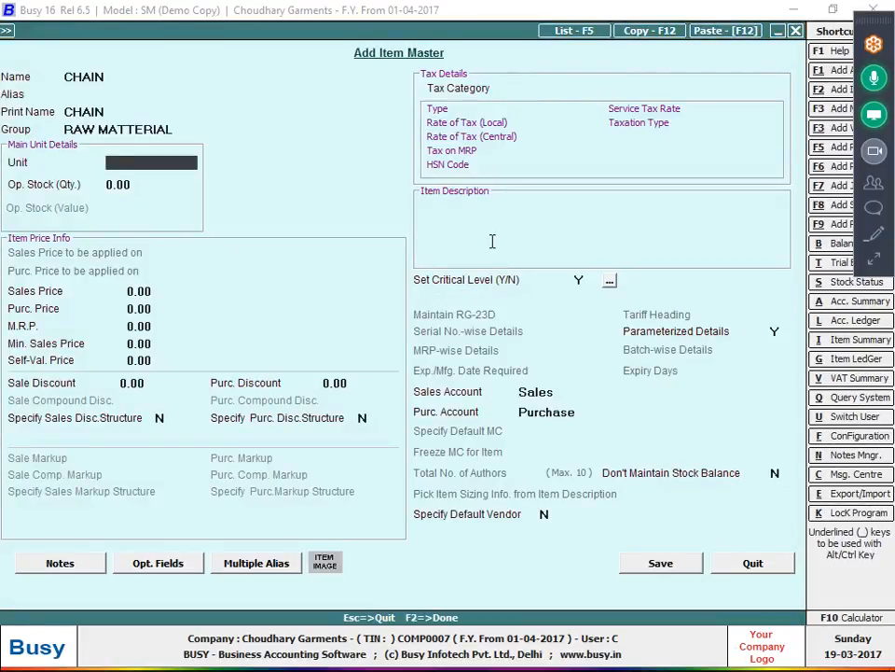
# - Set CHAIN's unit to Pcs. and save the item
pyautogui.write('Pcs.')
pyautogui.press('Return')
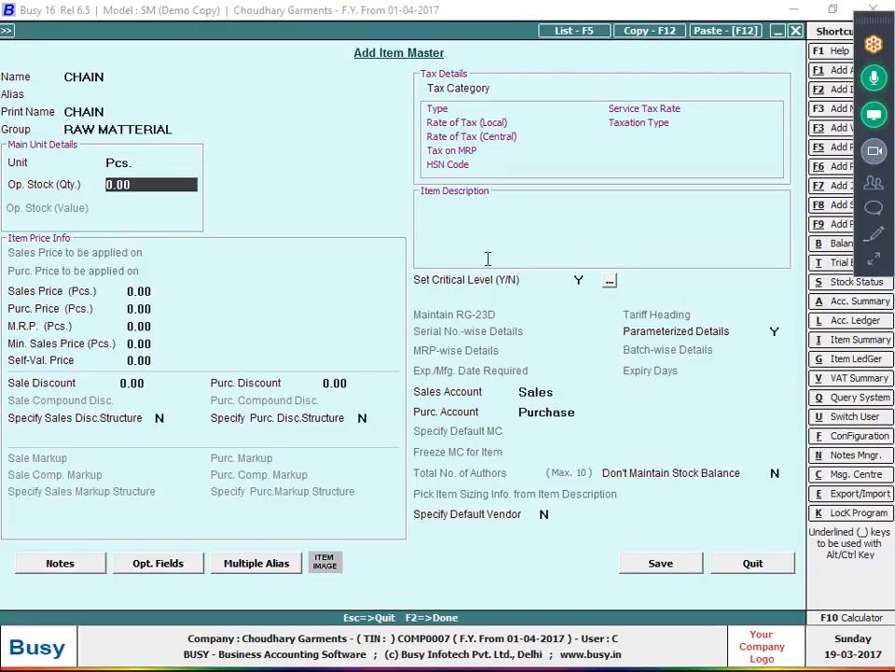
pyautogui.click(665, 561)
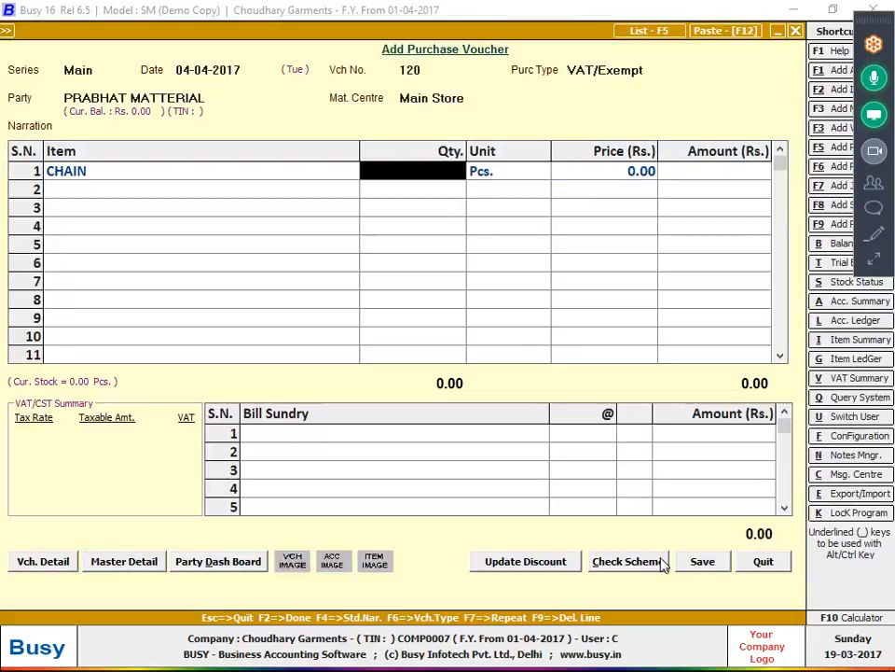
# - Enter 50,000 Pcs of CHAIN on voucher 120 and open its size-wise breakdown
pyautogui.hotkey('alt', 'Tab')
pyautogui.hotkey('alt', 'Tab')
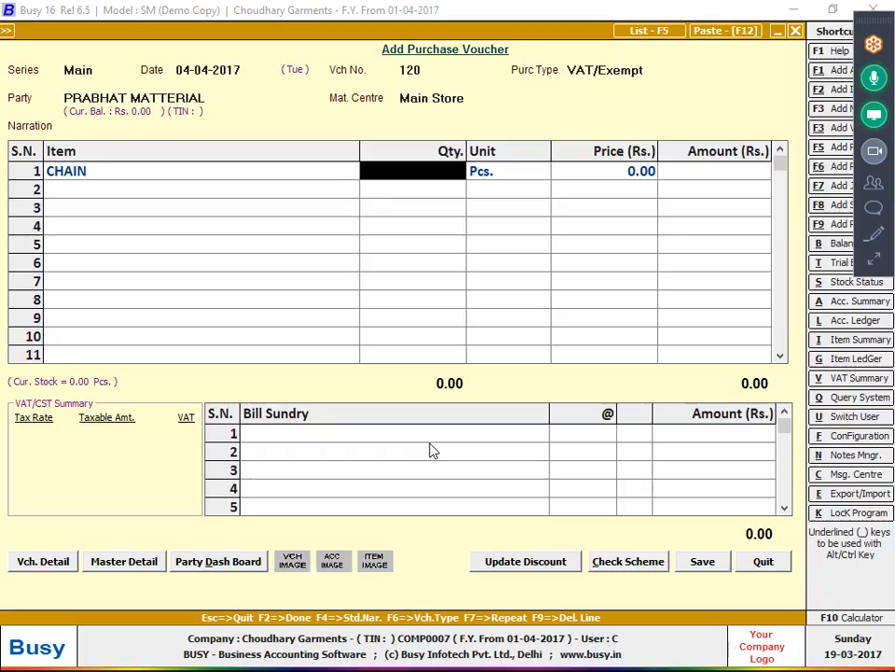
pyautogui.write('5000')
pyautogui.press('Return')
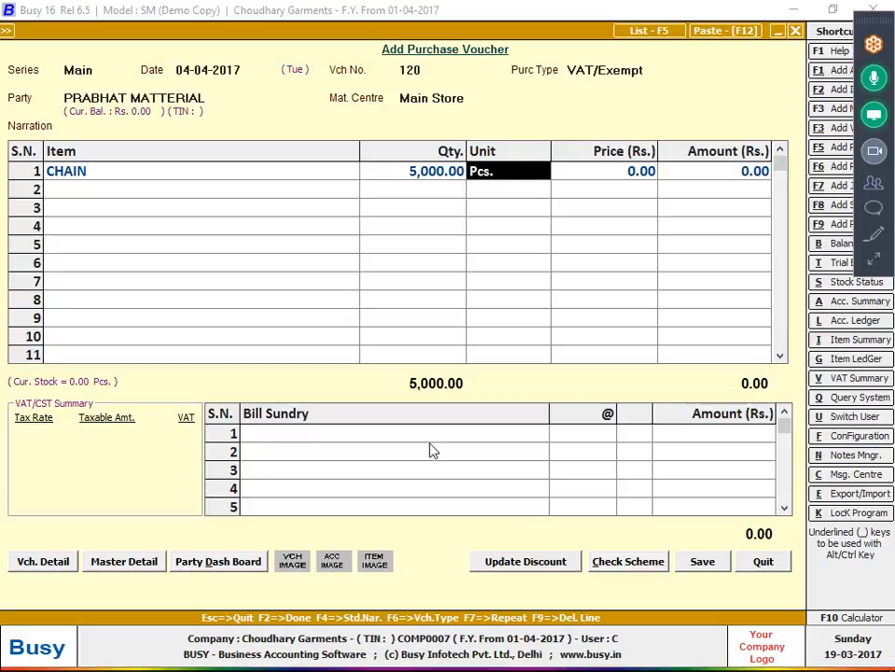
pyautogui.hotkey('shift', 'Tab')
pyautogui.write('50000')
pyautogui.press('Return')
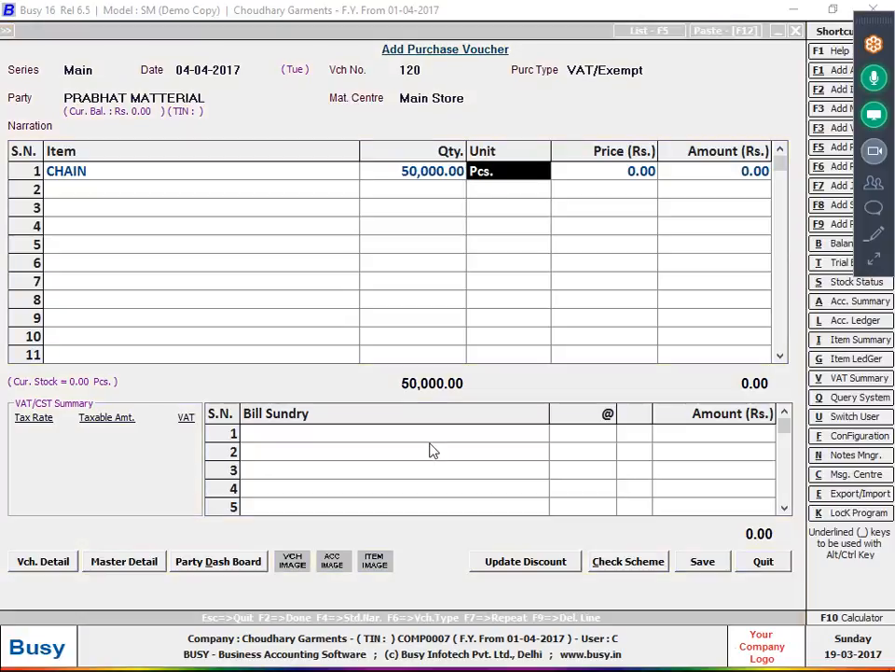
pyautogui.press('Return')
pyautogui.hotkey('alt', 'Tab')
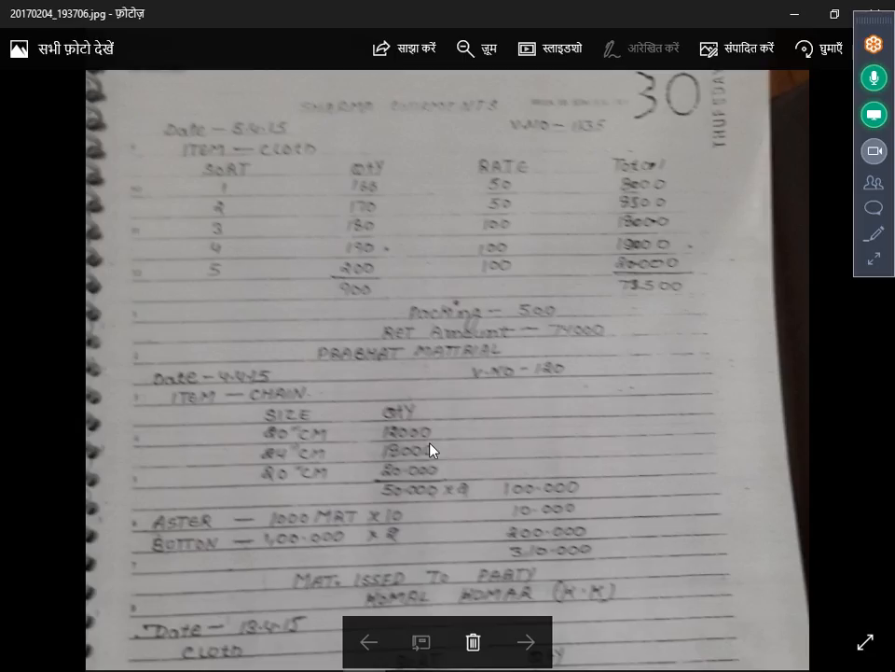
# - Add the first size line: 20"INCH, 12,000 pieces at 2.00
pyautogui.hotkey('alt', 'Tab')
pyautogui.write('20')
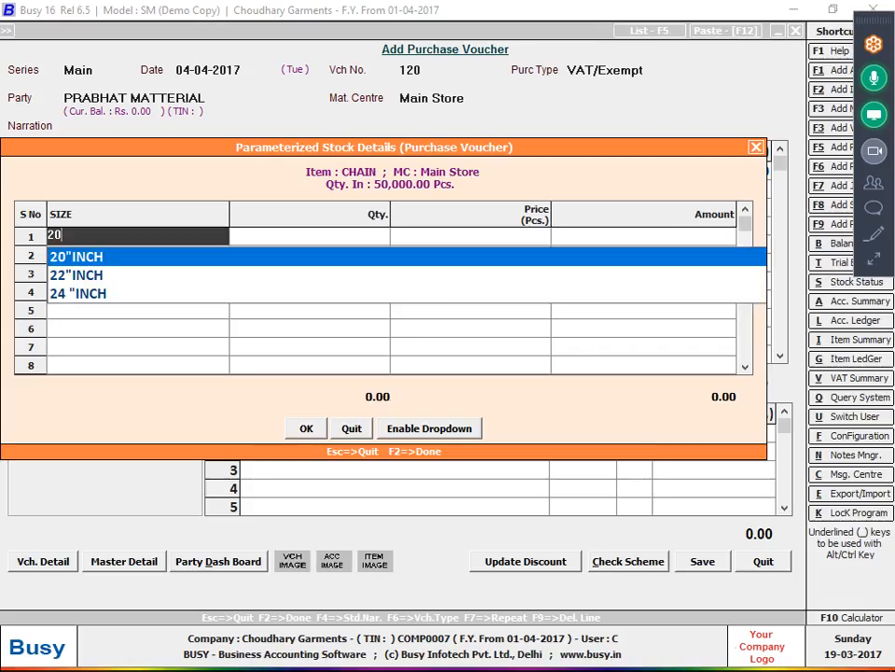
pyautogui.press('Return')
pyautogui.write('12000')
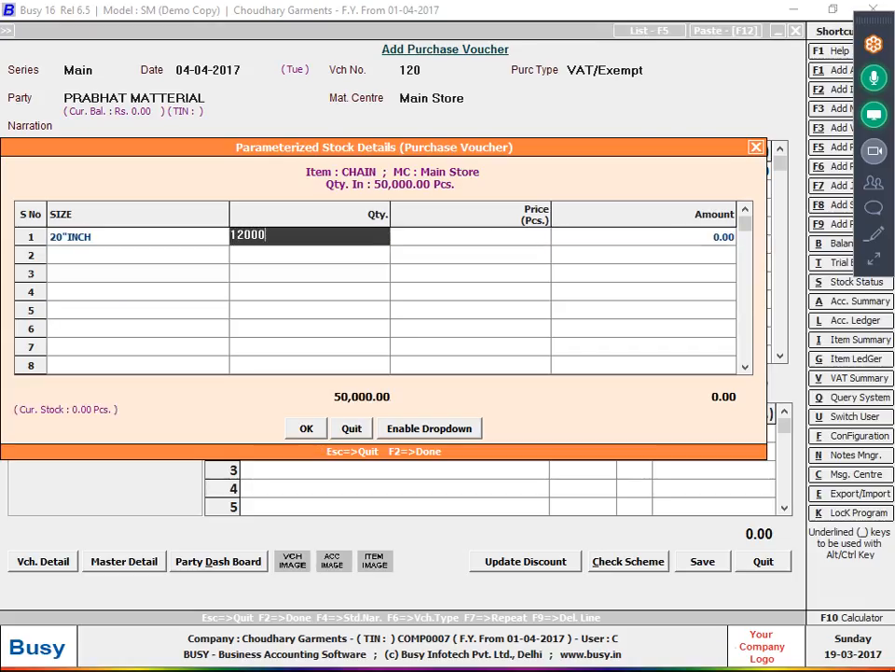
pyautogui.press('Return')
pyautogui.write('2')
pyautogui.press('Return')
pyautogui.press('Return')
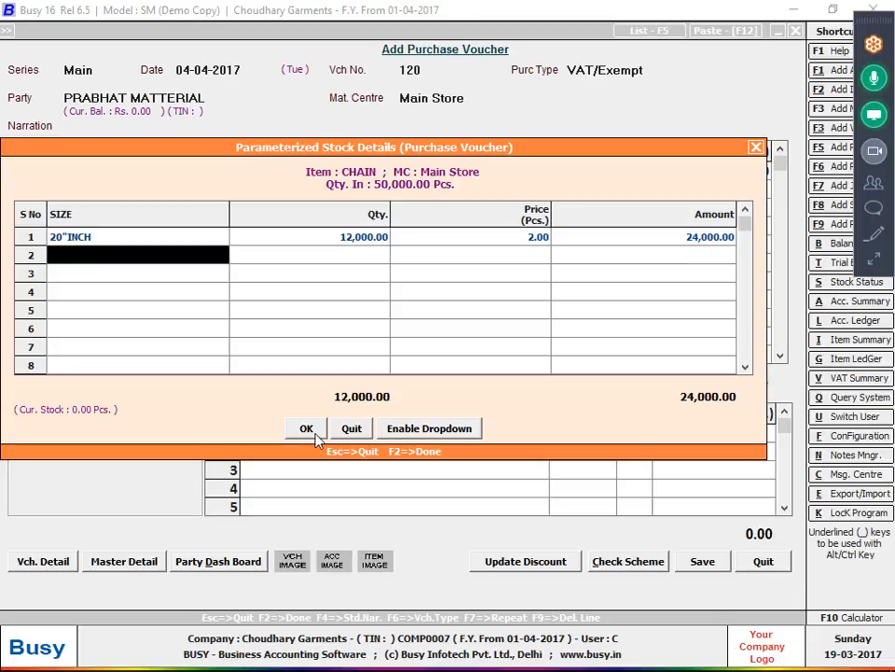
# - Add the second size line: 24 "INCH, 18,000 pieces at 2.00
pyautogui.hotkey('alt', 'Tab')
pyautogui.hotkey('alt', 'Tab')
pyautogui.write('24')
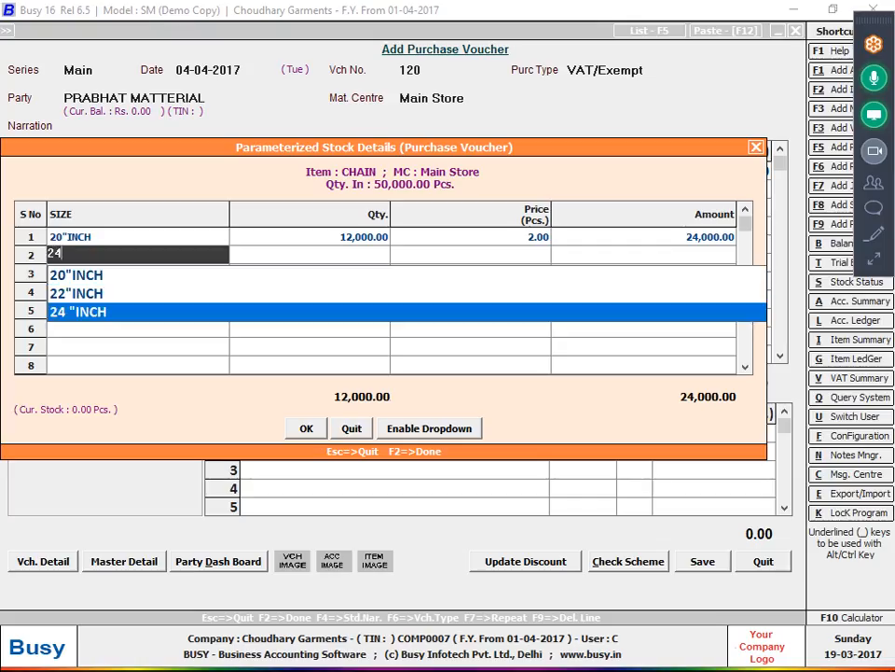
pyautogui.press('Return')
pyautogui.hotkey('alt', 'Tab')
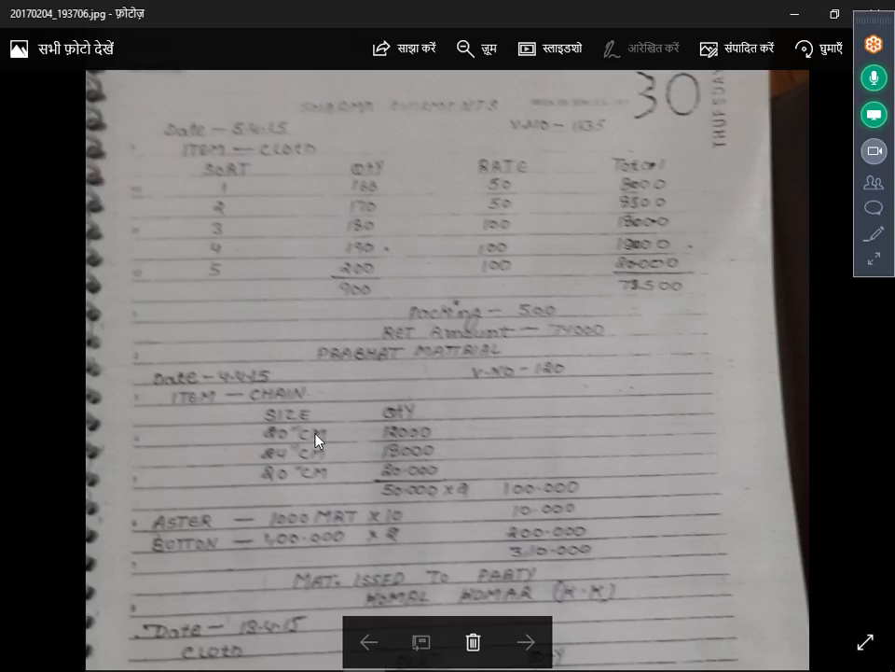
pyautogui.hotkey('alt', 'Tab')
pyautogui.write('18,000')
pyautogui.press('Return')
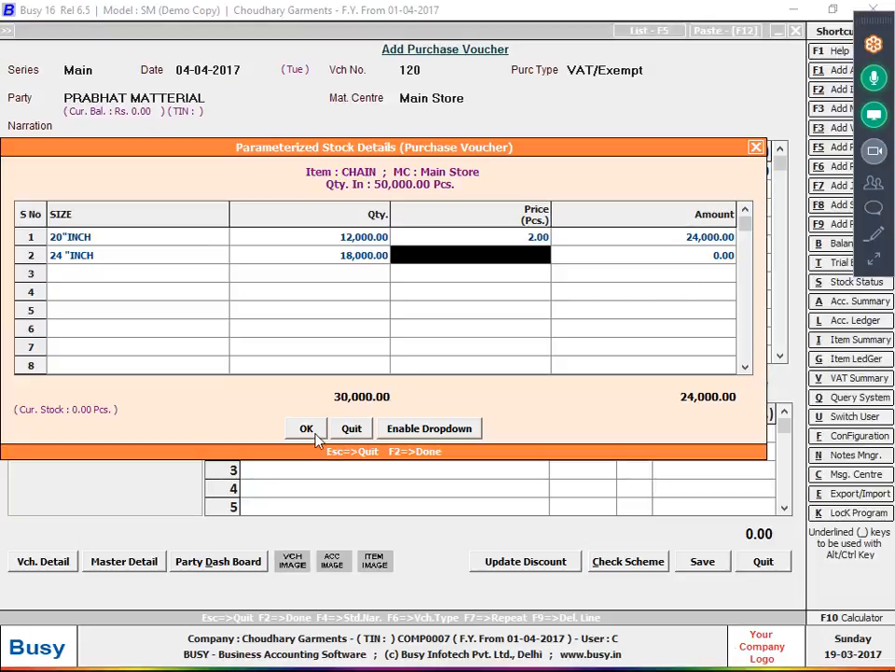
pyautogui.write('2')
pyautogui.press('Return')
# - Add the third line, 20"INCH with 20,000 pieces at 2.00, and accept the 1,00,000.00 breakdown
pyautogui.press('Return')
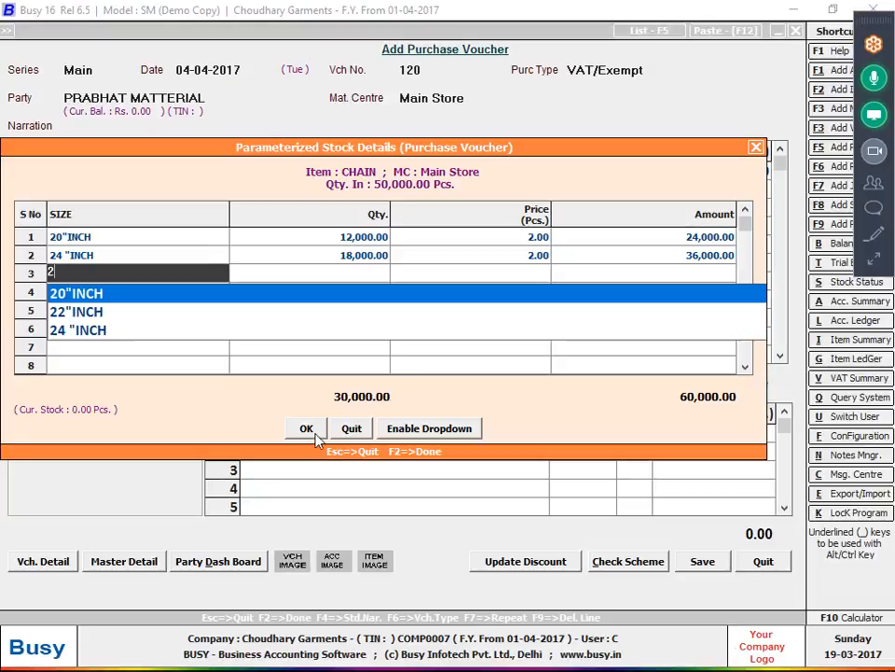
pyautogui.press('Return')
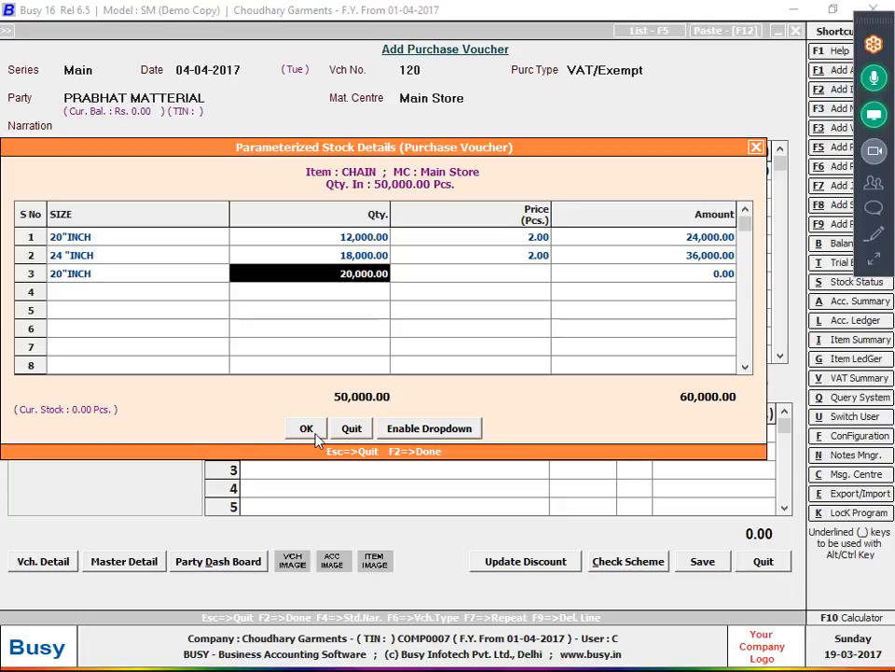
pyautogui.press('Return')
pyautogui.write('2')
pyautogui.press('Return')
pyautogui.press('Return')
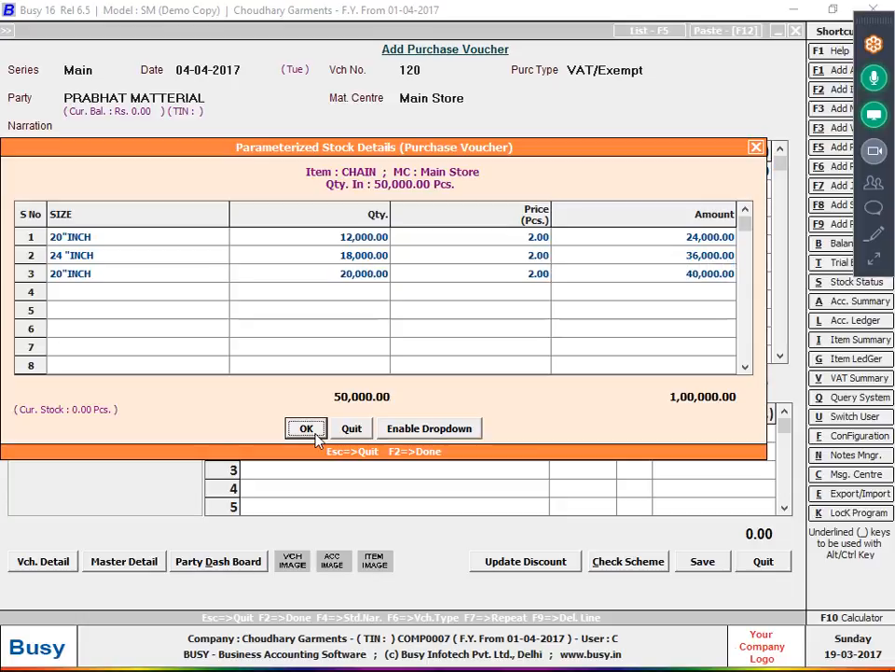
pyautogui.click(316, 434)
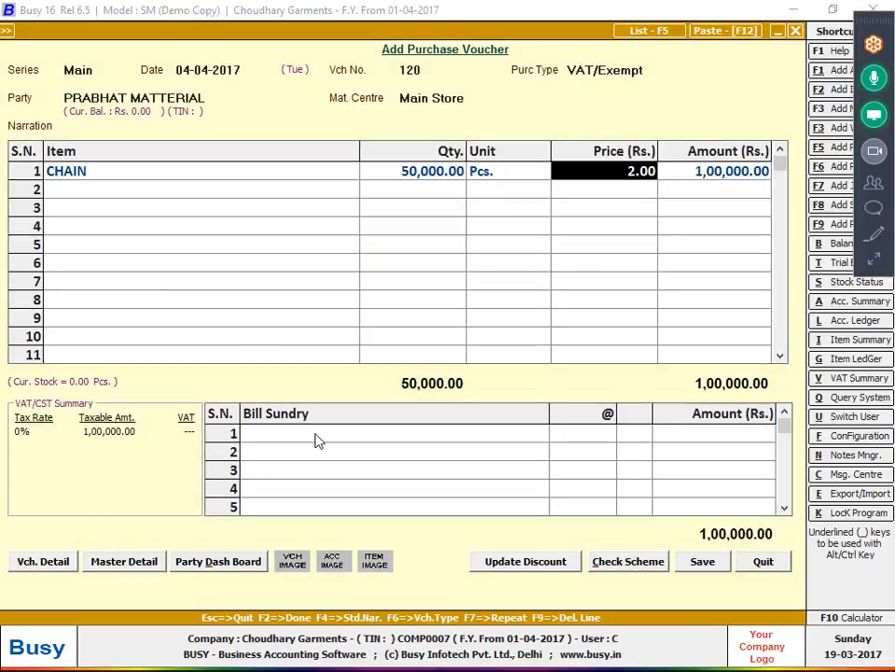
# - Move past the CHAIN line's amount to the empty second item row
pyautogui.press('Return')
pyautogui.press('Return')
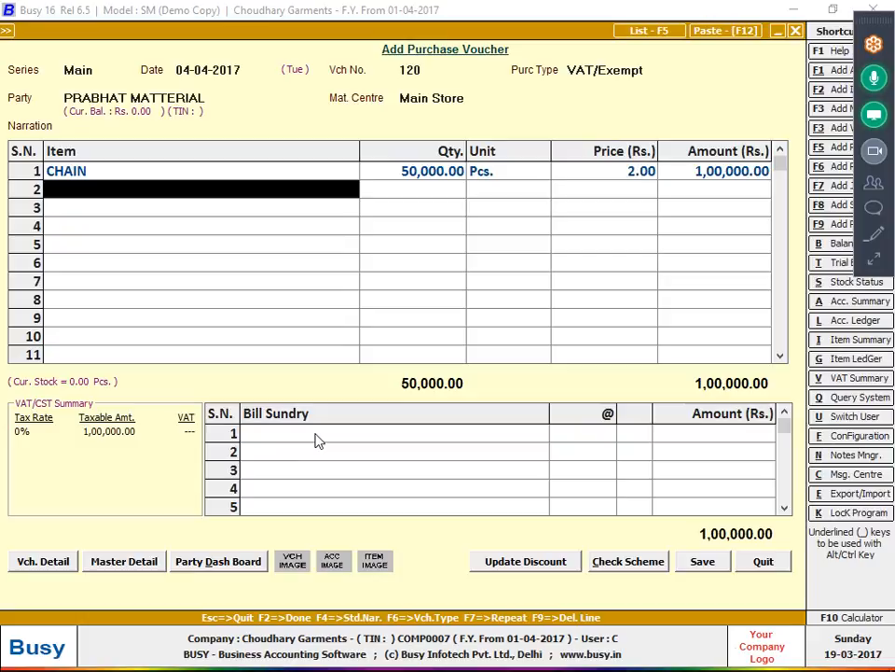
pyautogui.press('Return')
pyautogui.press('Right')
pyautogui.press('Up')
# - Check the notes for the ASTER and BUTTON lines, then start a new item named ASTER
pyautogui.hotkey('alt', 'Tab')
pyautogui.moveTo(315, 434); pyautogui.dragTo(317, 364)
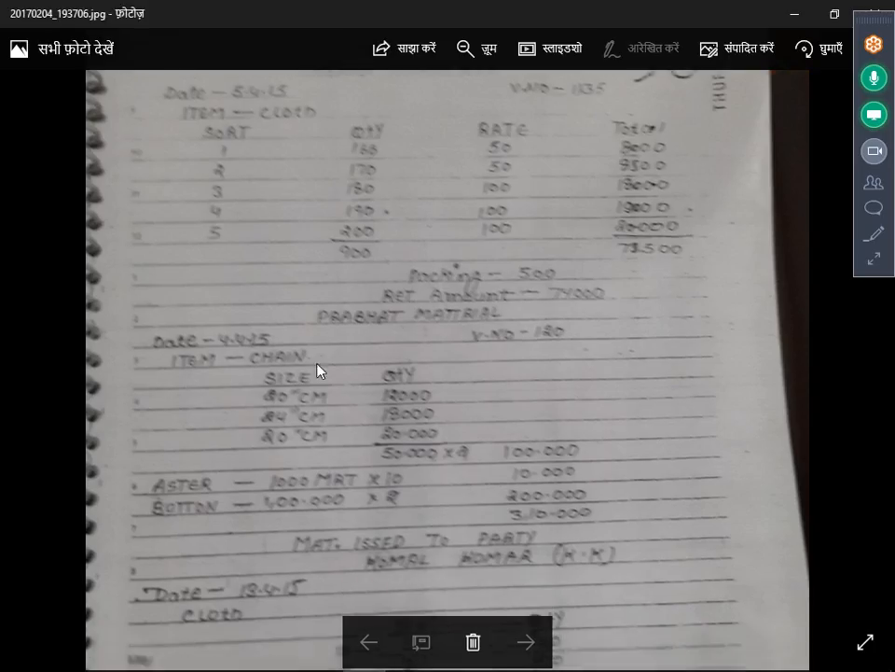
pyautogui.hotkey('alt', 'Tab')
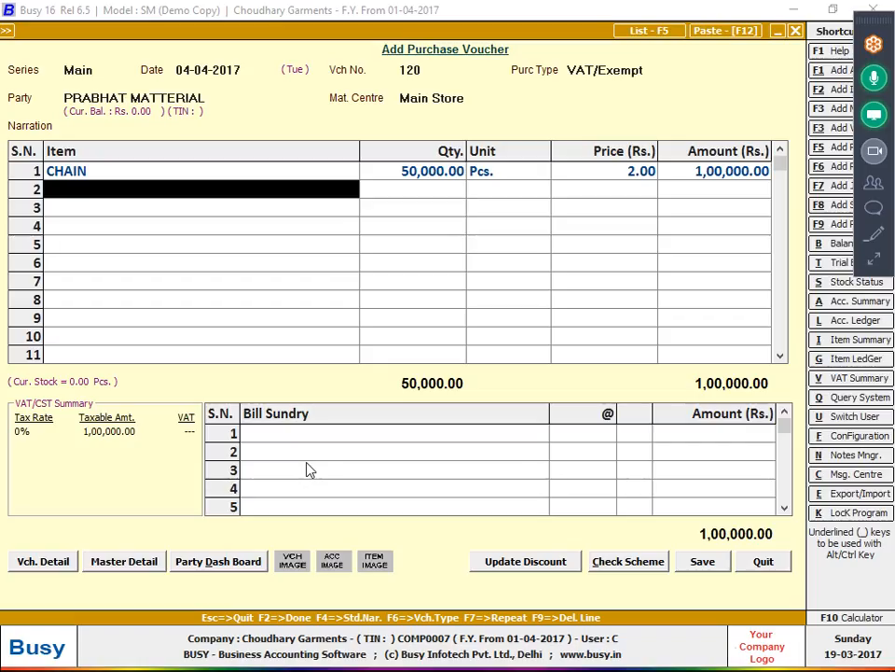
pyautogui.hotkey('alt', 'F2')
pyautogui.write('ASTER')
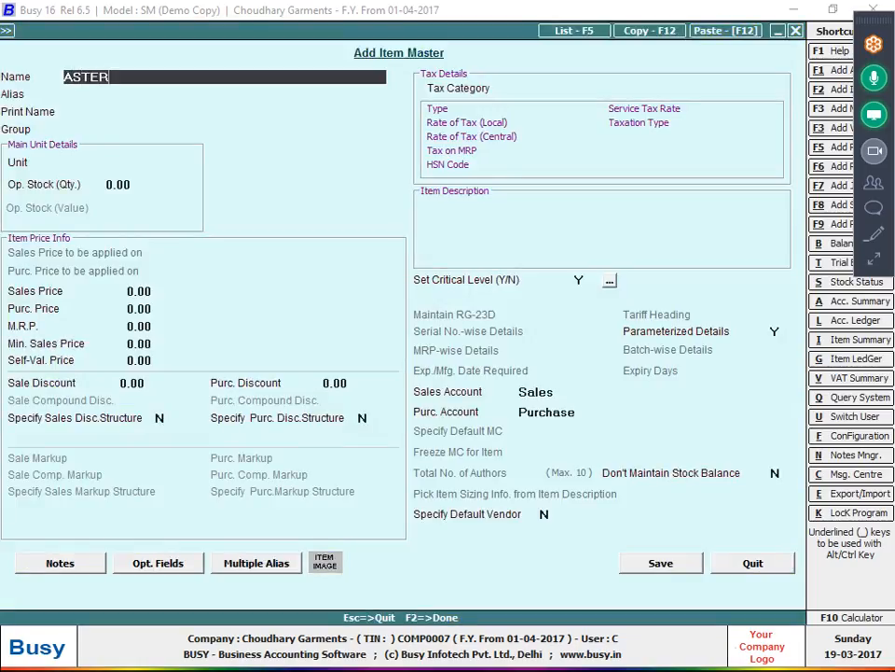
pyautogui.press('Return')
pyautogui.press('Return')
pyautogui.press('Return')
# - Give ASTER unit Metre and group RAW MATTERIAL, with no parameterized details, and save it
pyautogui.press('Return')
pyautogui.write('M')
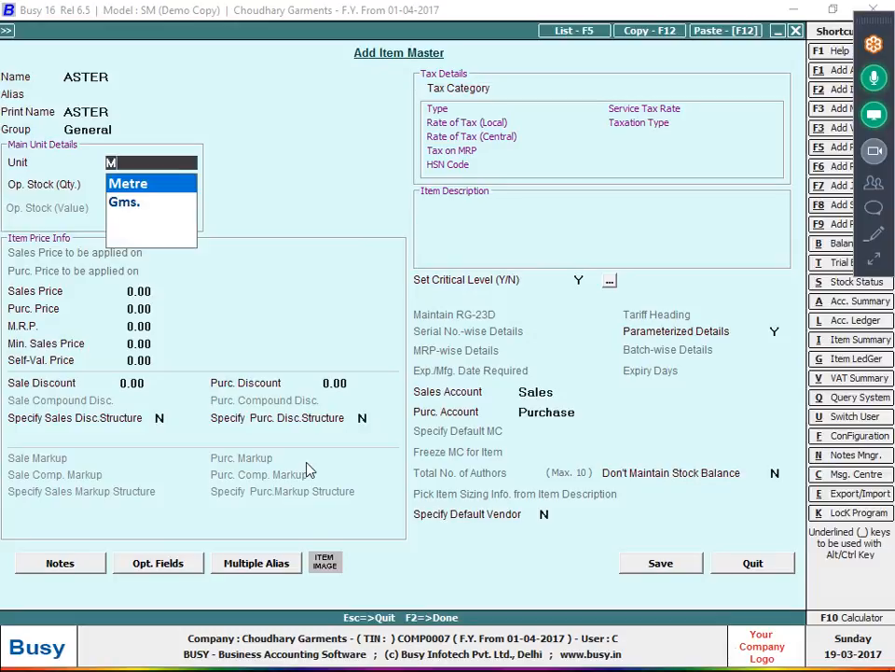
pyautogui.press('Return')
pyautogui.press('Return')
pyautogui.press('Up')
pyautogui.press('Up')
pyautogui.press('Up')
pyautogui.press('Up')
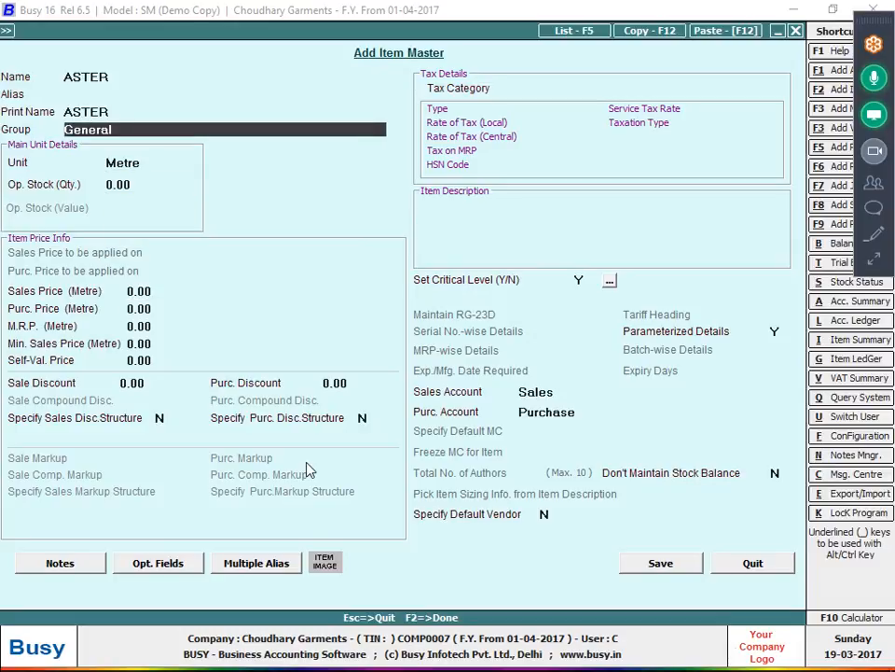
pyautogui.write('R')
pyautogui.press('Return')
pyautogui.press('Return')
pyautogui.press('Return')
pyautogui.press('Return')
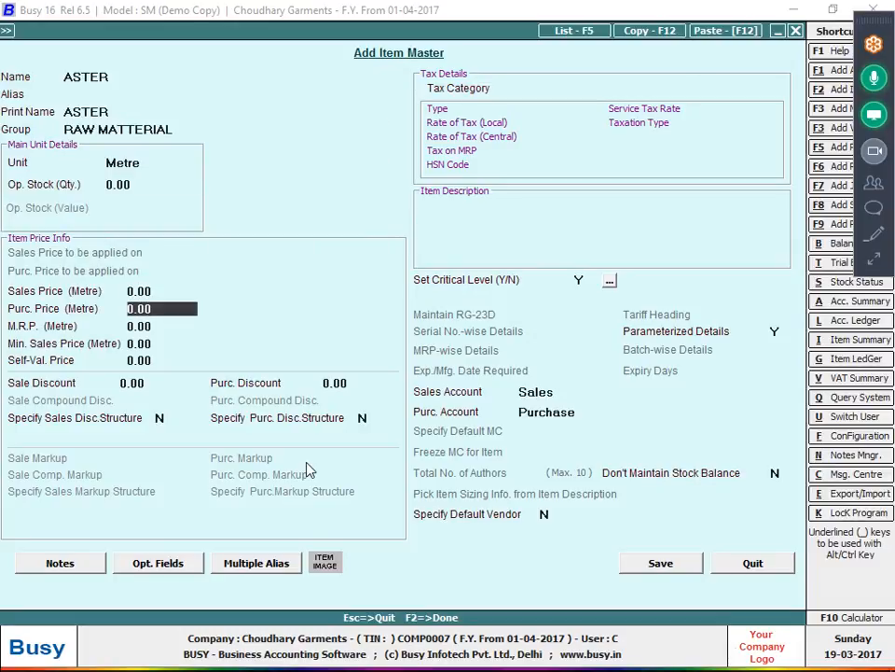
pyautogui.press('Return')
pyautogui.press('Return')
pyautogui.press('Return')
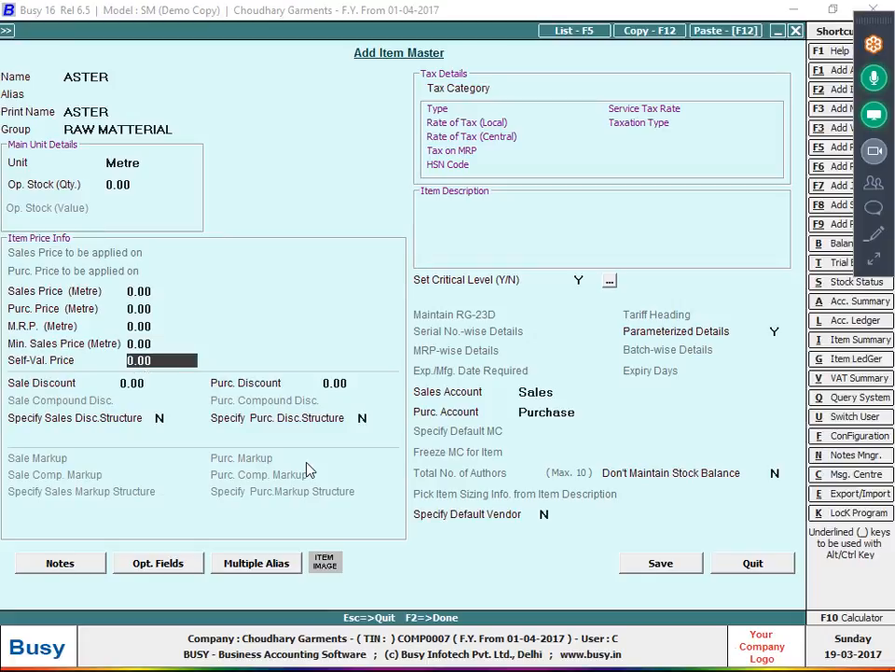
pyautogui.click(775, 331)
pyautogui.click(663, 563)
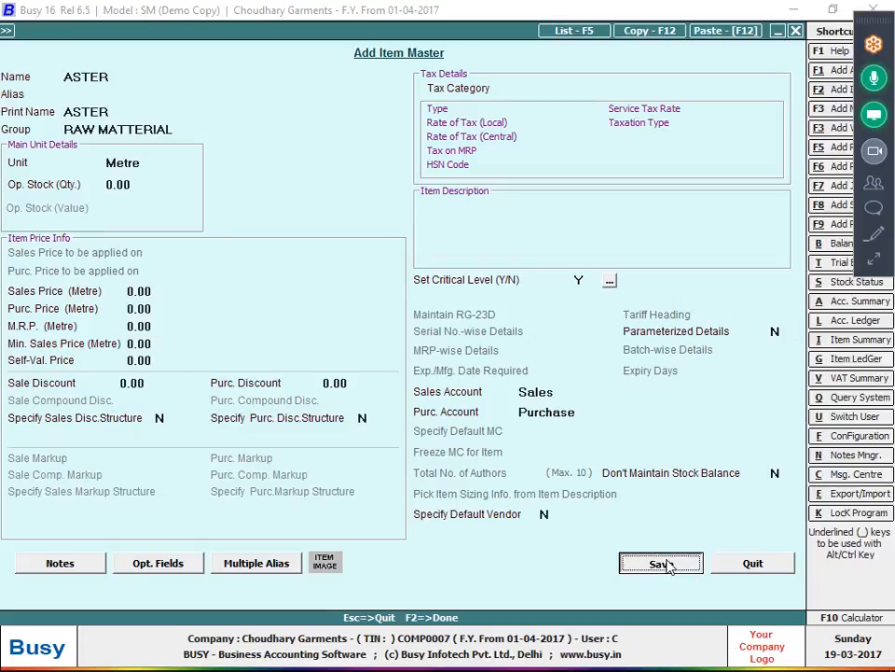
pyautogui.hotkey('alt', 'Tab')
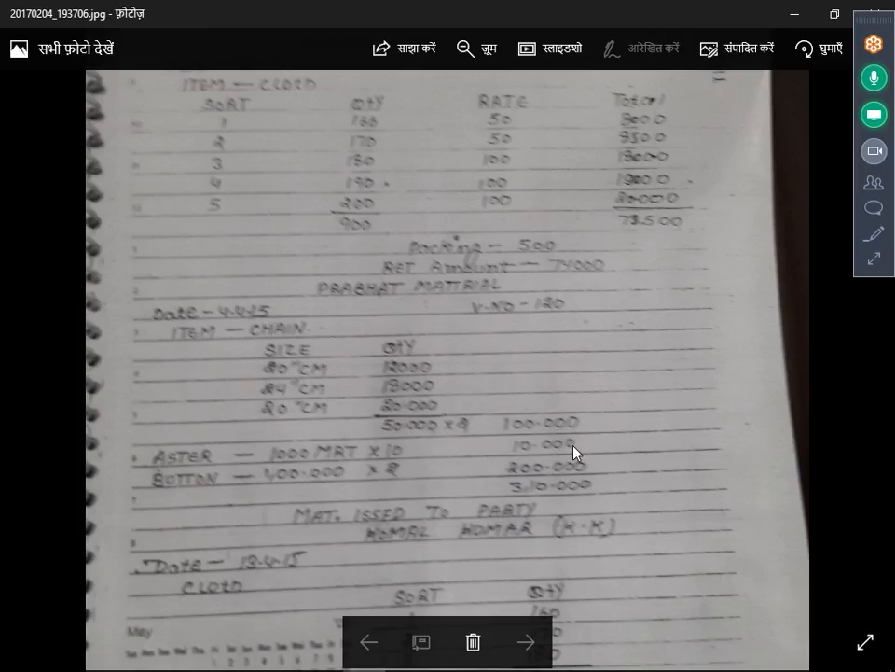
# - Enter a quantity of 10,000 on the ASTER line, then go back up to it
pyautogui.hotkey('alt', 'Tab')
pyautogui.write('10000')
pyautogui.press('Return')
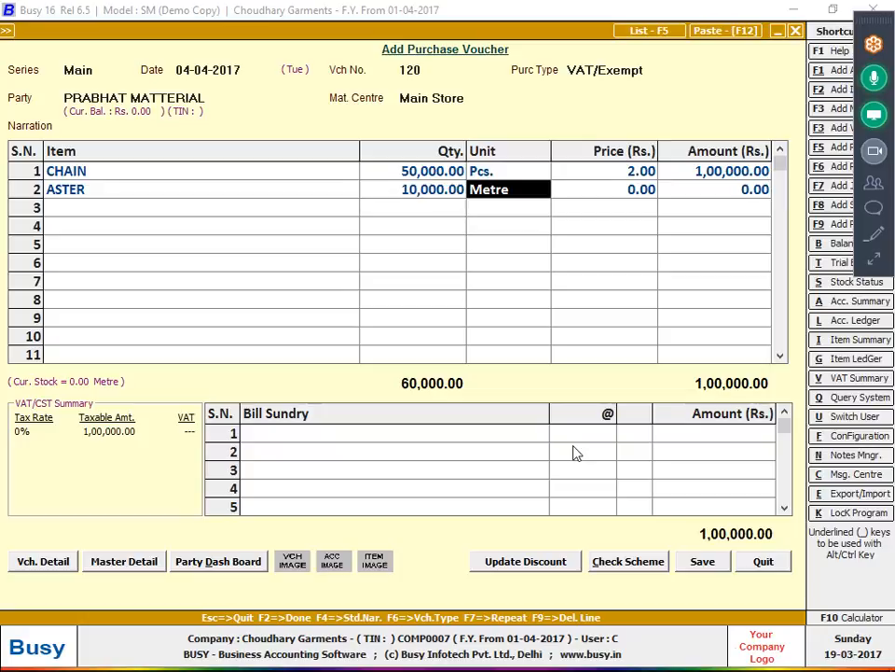
pyautogui.press('Return')
pyautogui.press('Return')
pyautogui.press('Return')
pyautogui.hotkey('alt', 'Tab')
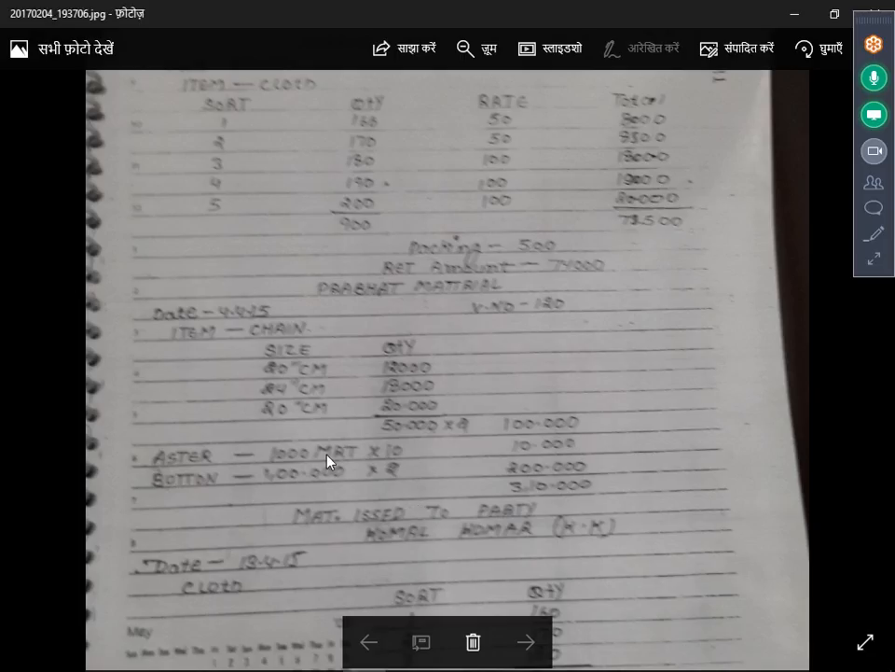
pyautogui.hotkey('alt', 'Tab')
pyautogui.press('Up')
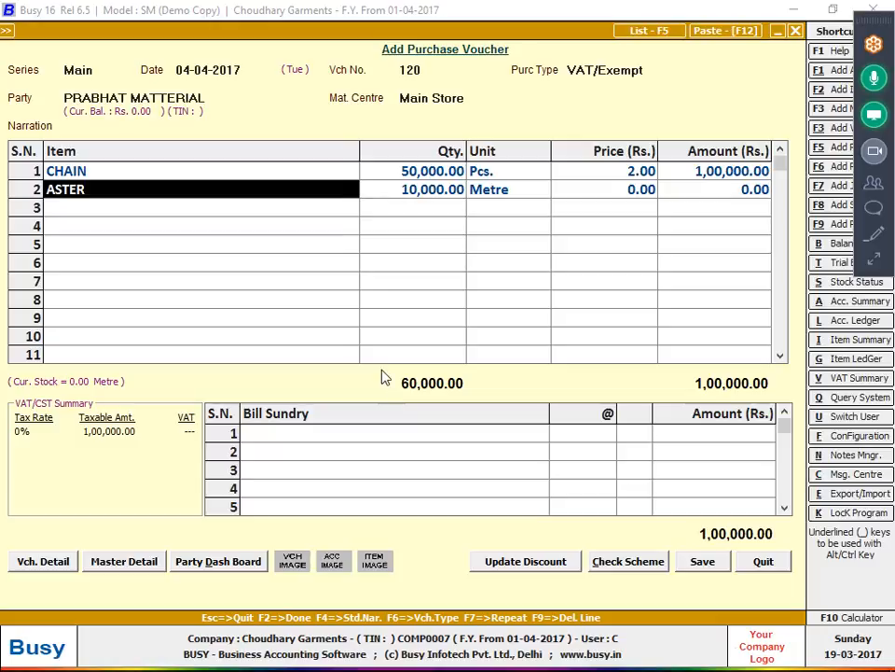
# - Set ASTER's purchase price to 10 in its item master and save
pyautogui.hotkey('alt', 'm')
pyautogui.press('Return')
pyautogui.press('Return')
pyautogui.press('Return')
pyautogui.press('Return')
pyautogui.press('Return')
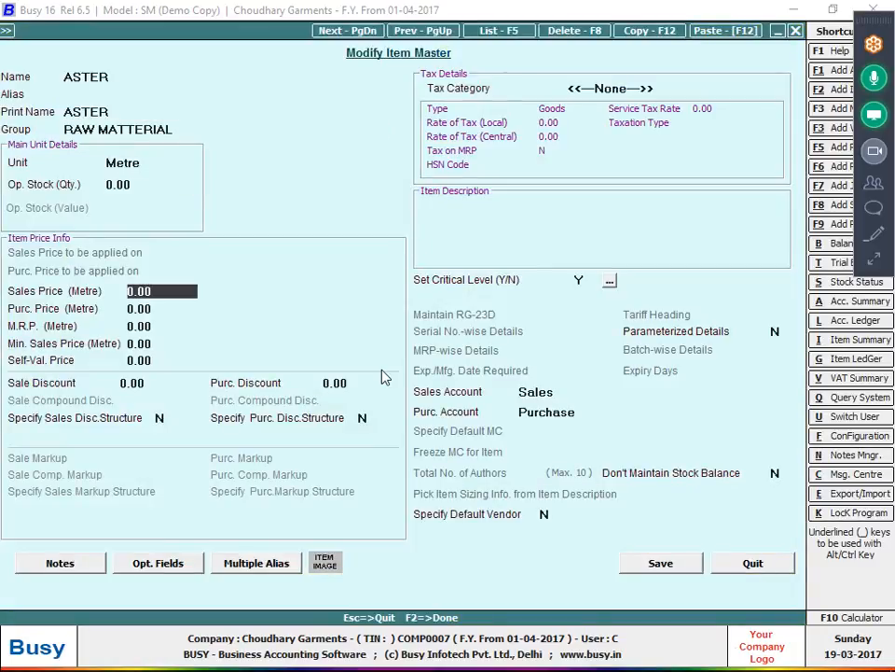
pyautogui.press('Return')
pyautogui.write('10')
pyautogui.press('Return')
pyautogui.press('F2')
pyautogui.press('Return')
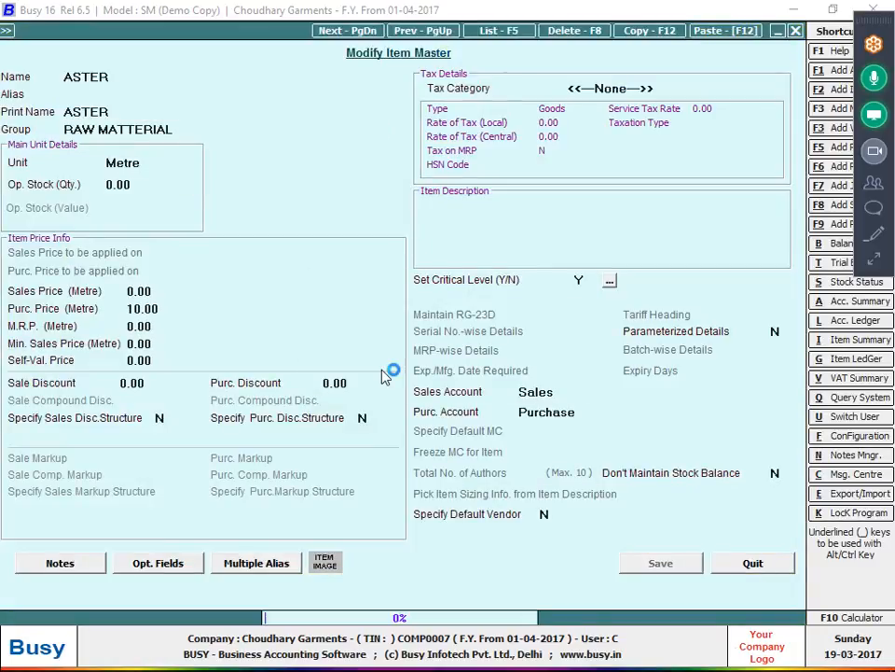
# - Re-enter ASTER with quantity 10,000 so the line totals 1,00,000, and begin a new row-3 item
pyautogui.press('Left')
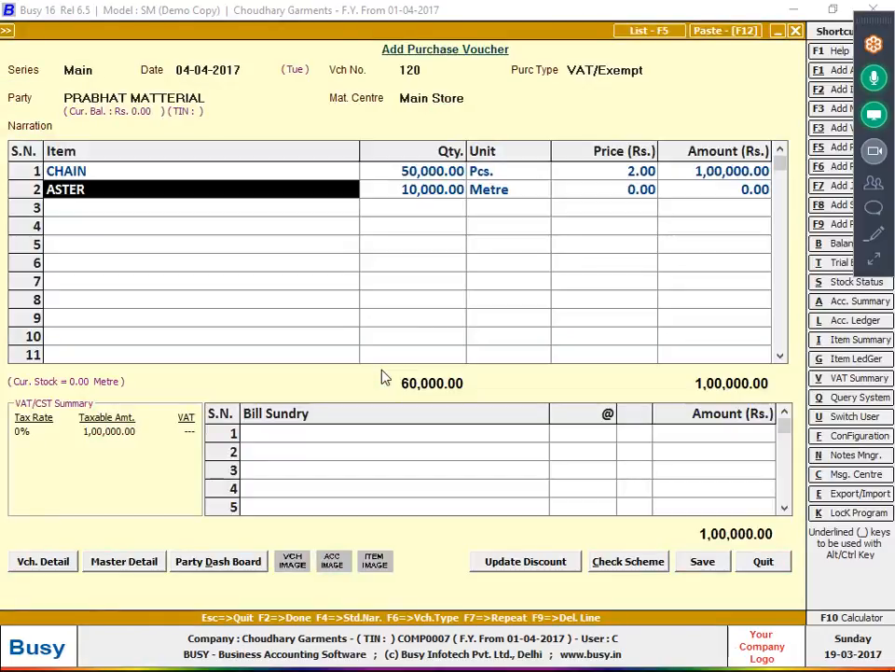
pyautogui.press('Return')
pyautogui.press('Return')
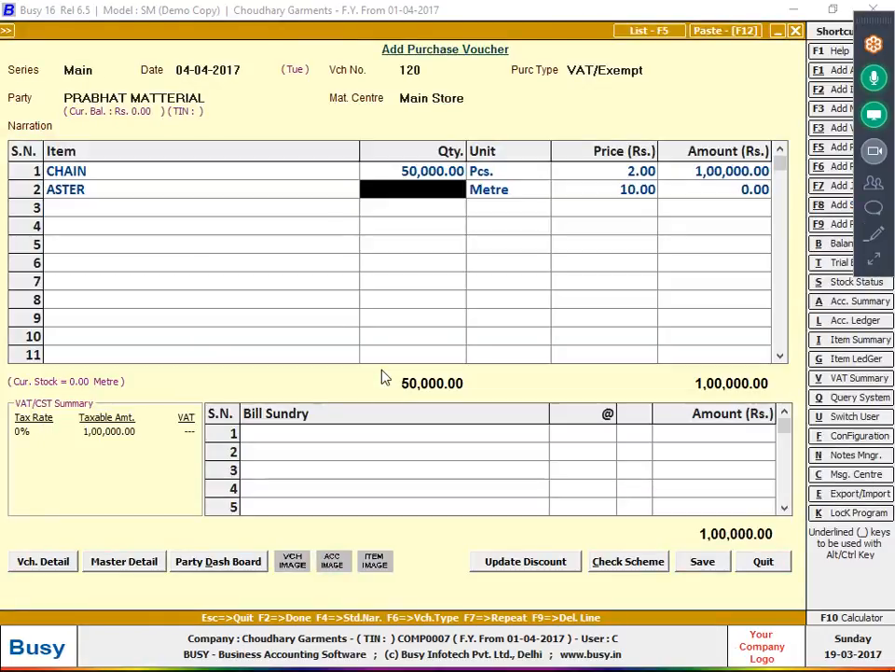
pyautogui.write('10000')
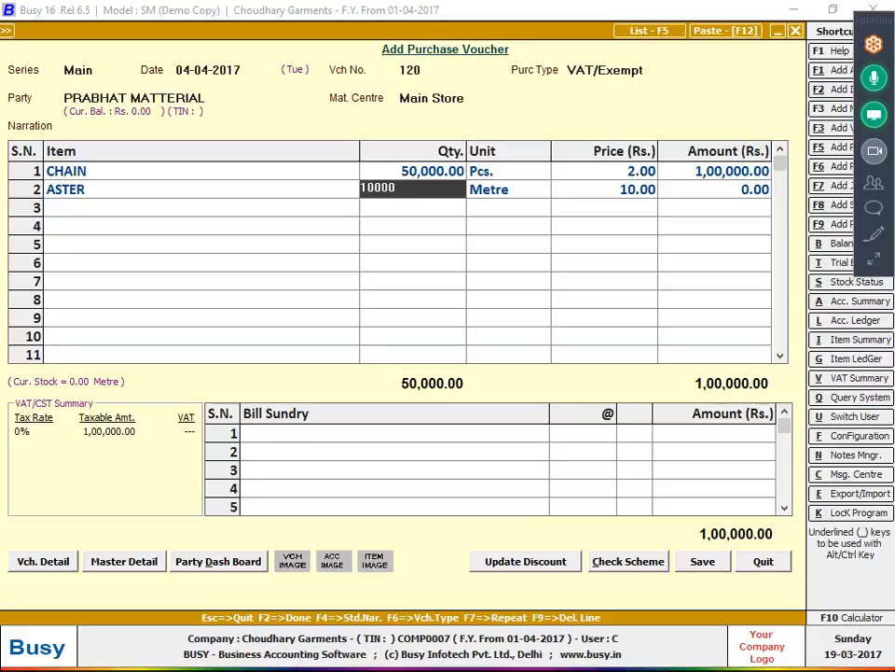
pyautogui.press('Return')
pyautogui.press('Return')
pyautogui.press('Return')
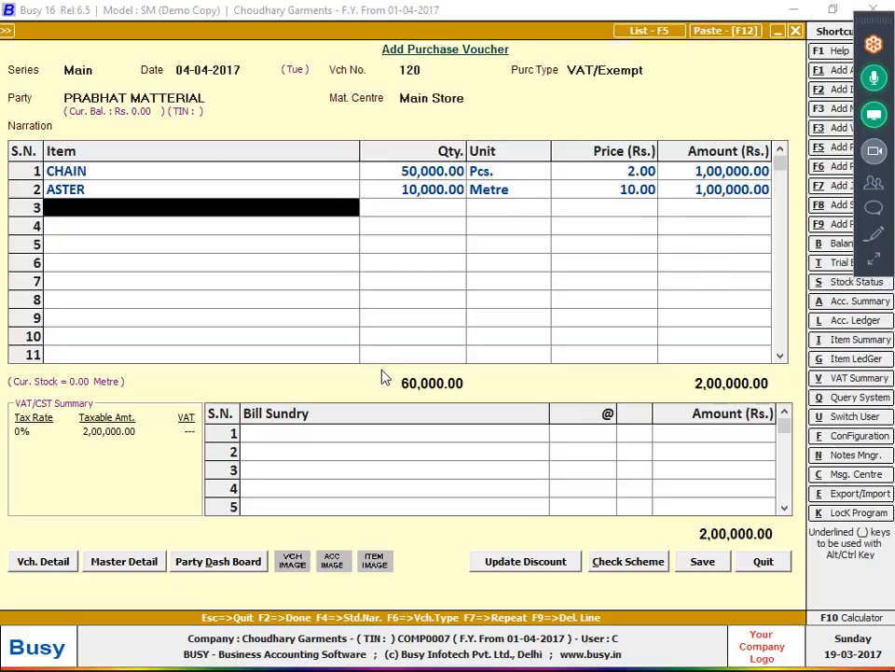
pyautogui.hotkey('alt', 'c')
# - Name the new item BUTTON and put it in group RAW MATTERIAL
pyautogui.write('BUTTTO')
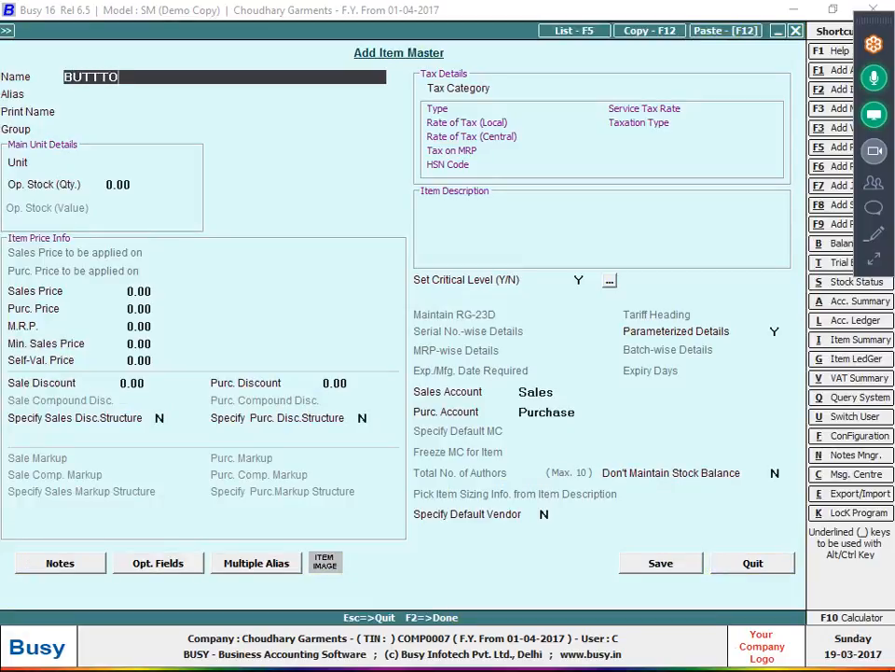
pyautogui.press('BackSpace')
pyautogui.press('BackSpace')
pyautogui.write('ON')
pyautogui.press('Return')
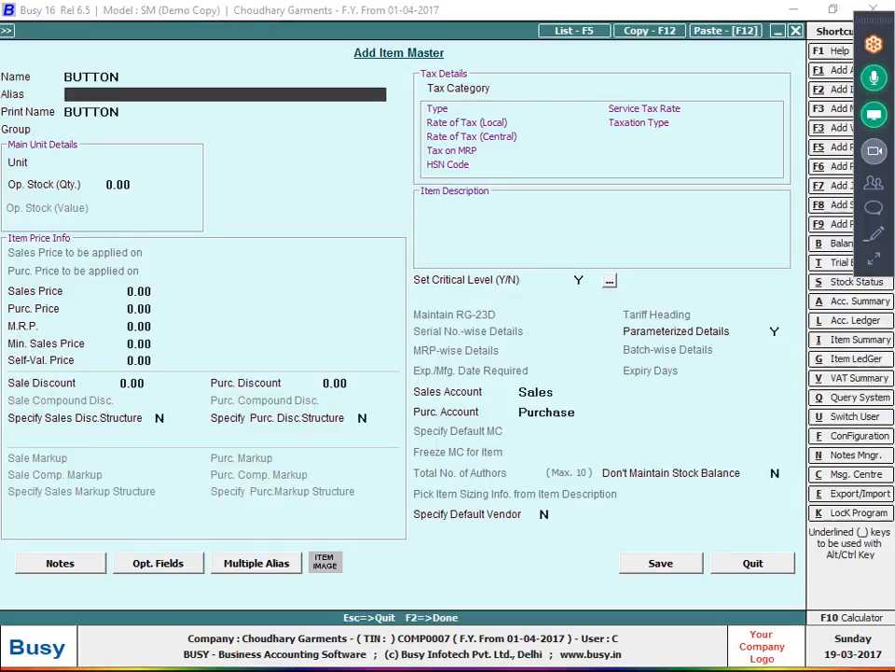
pyautogui.press('Return')
pyautogui.press('Return')
pyautogui.press('Return')
pyautogui.press('Escape')
pyautogui.write('R')
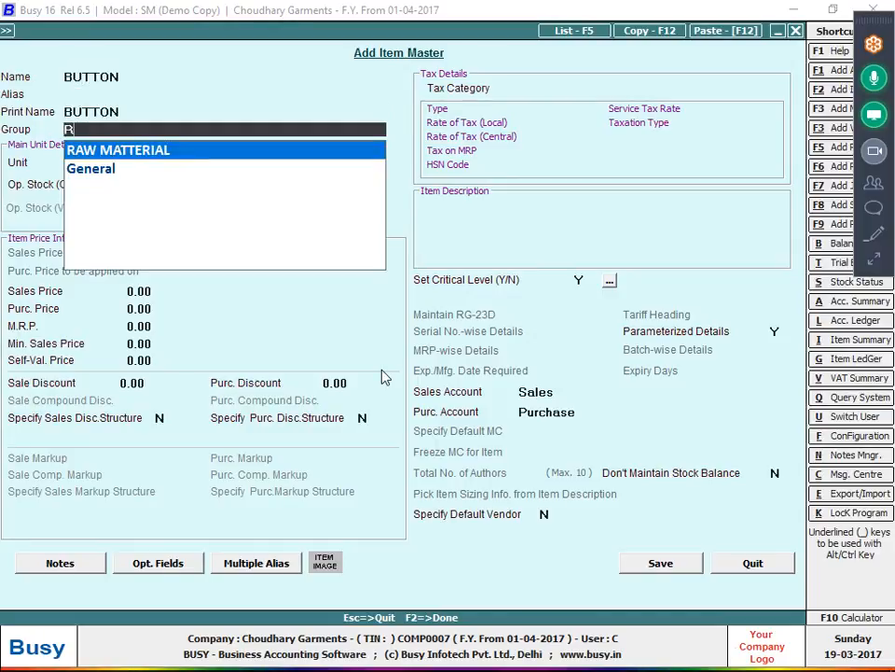
pyautogui.press('Return')
# - Give BUTTON unit Pcs. and purchase price 2, then save the item
pyautogui.write('P')
pyautogui.press('Return')
pyautogui.press('Return')
pyautogui.press('Return')
pyautogui.write('2')
pyautogui.press('Return')
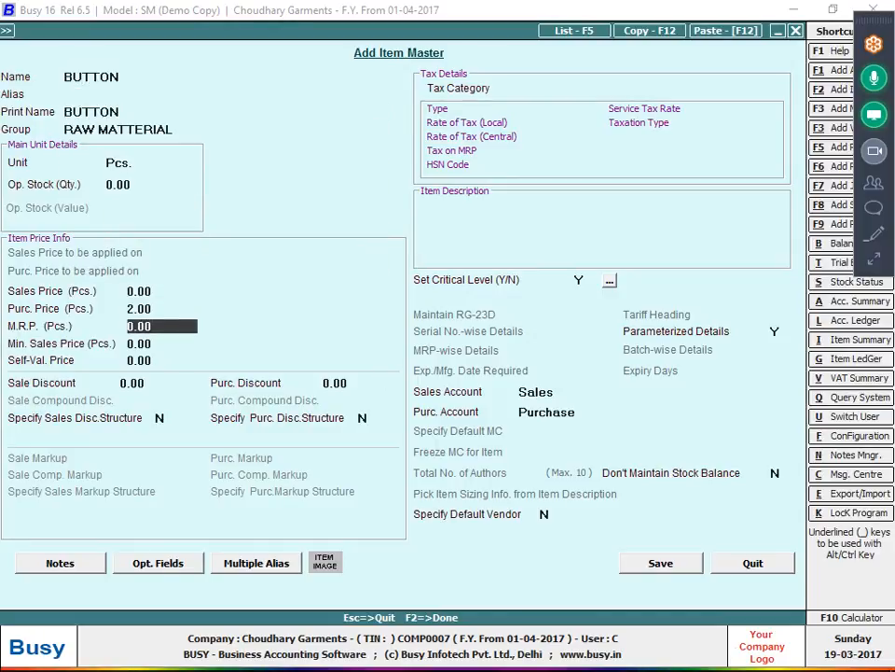
pyautogui.press('Return')
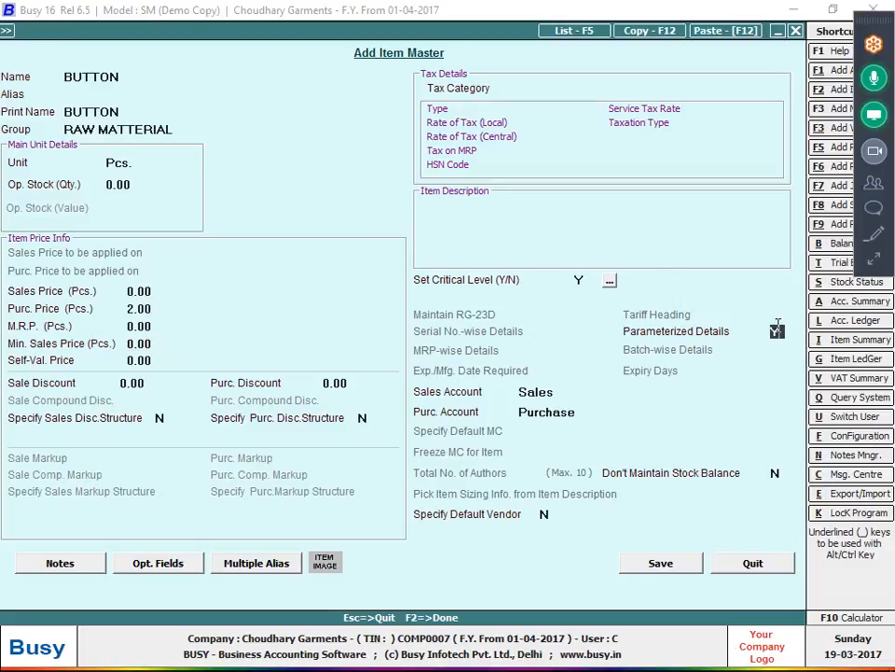
pyautogui.click(678, 560)
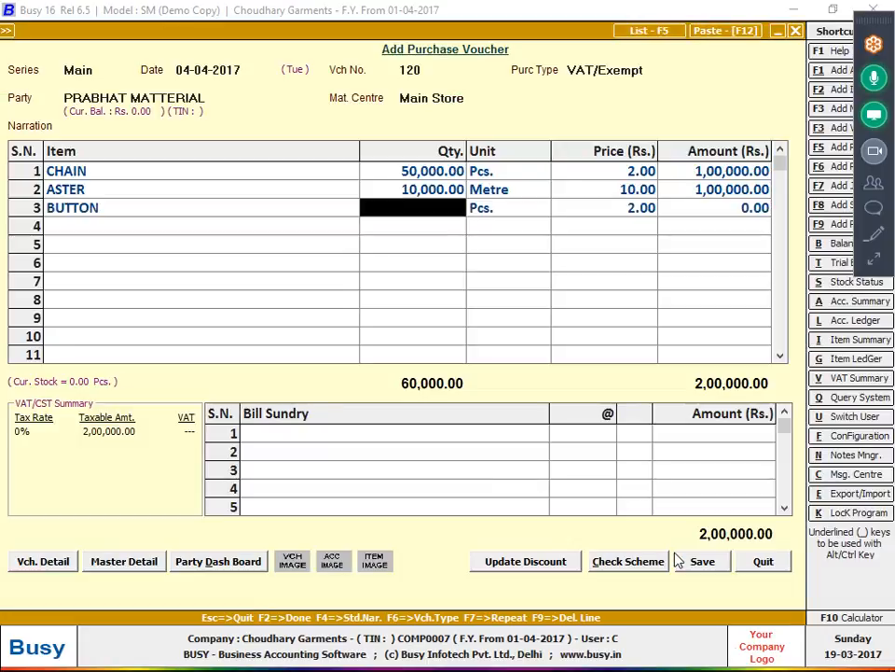
# - Enter BUTTON's quantity as 1,00,000 Pcs., bringing the voucher to 4,00,000
pyautogui.hotkey('alt', 'Tab')
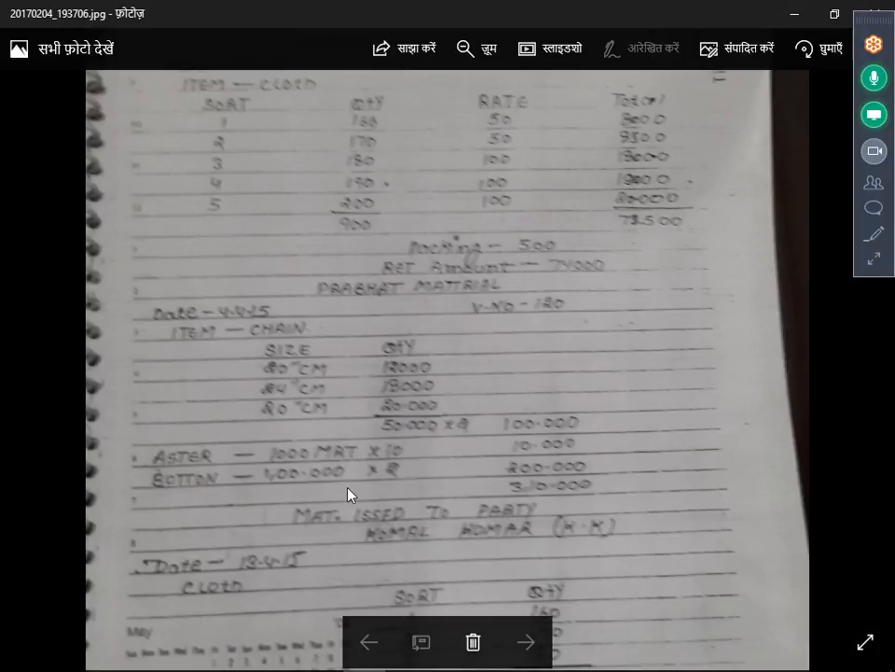
pyautogui.hotkey('alt', 'Tab')
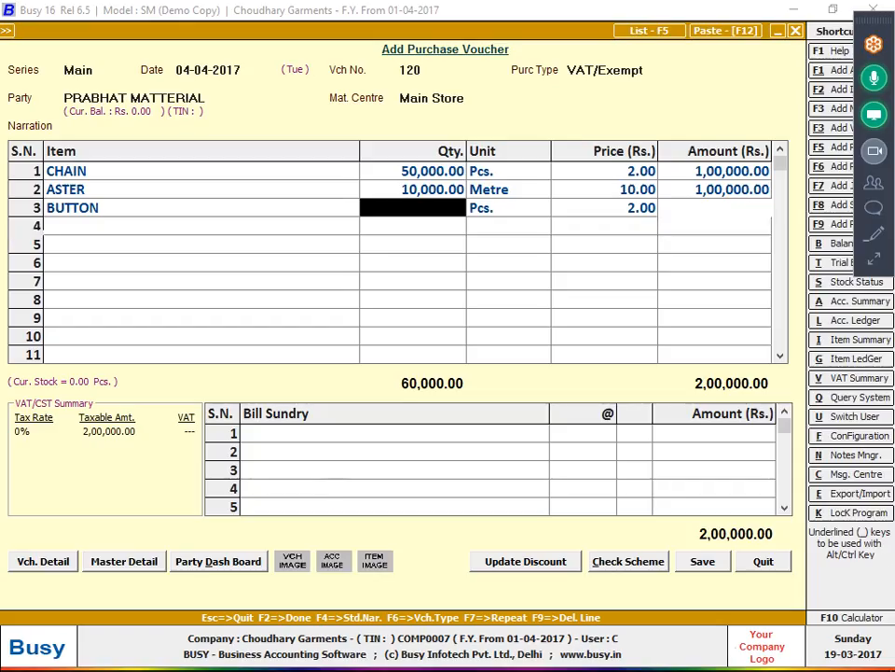
pyautogui.write('10000')
pyautogui.press('Return')
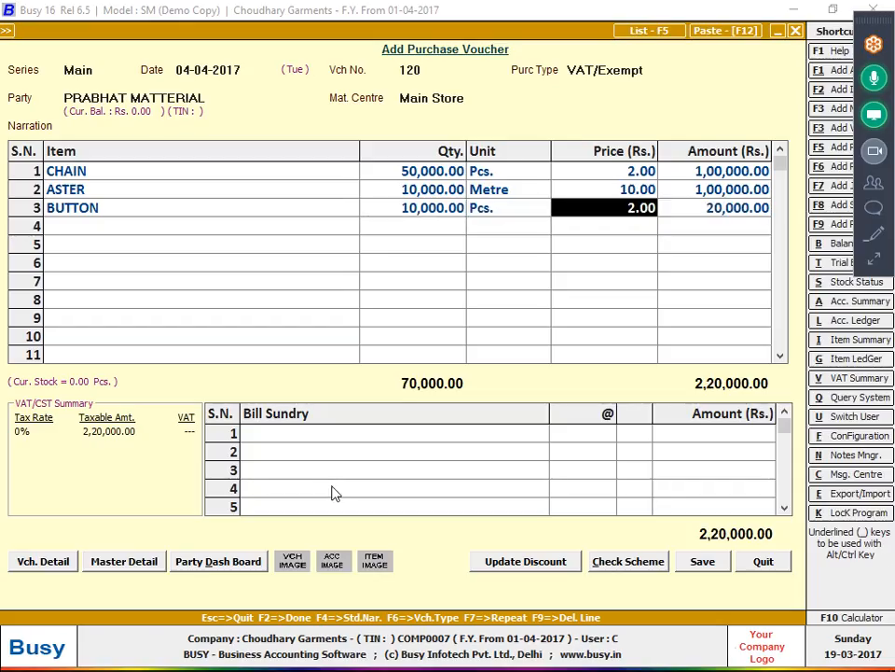
pyautogui.hotkey('shift', 'Tab')
pyautogui.hotkey('shift', 'Tab')
pyautogui.write('1,00,0')
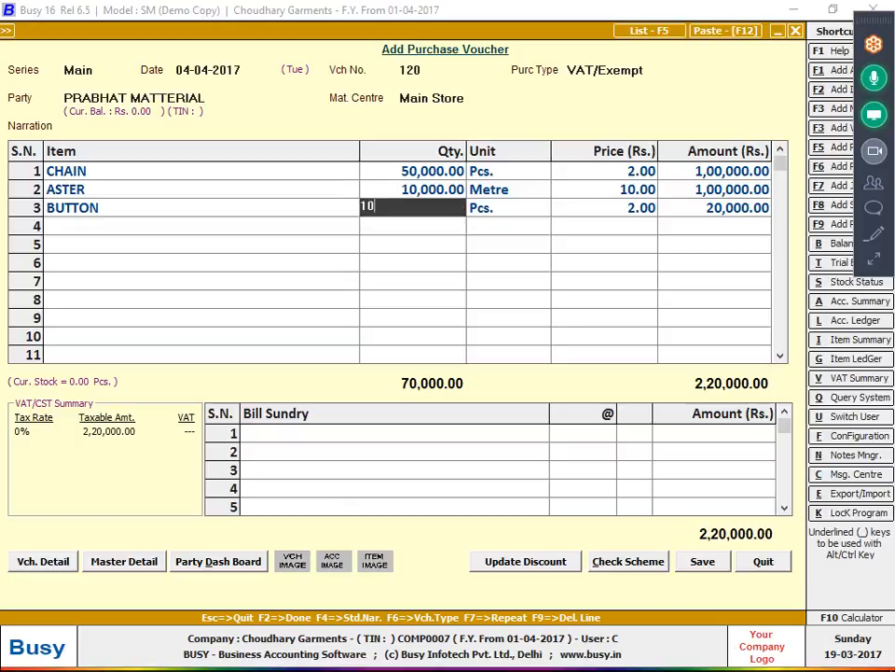
pyautogui.write('0000')
pyautogui.press('Return')
pyautogui.press('Return')
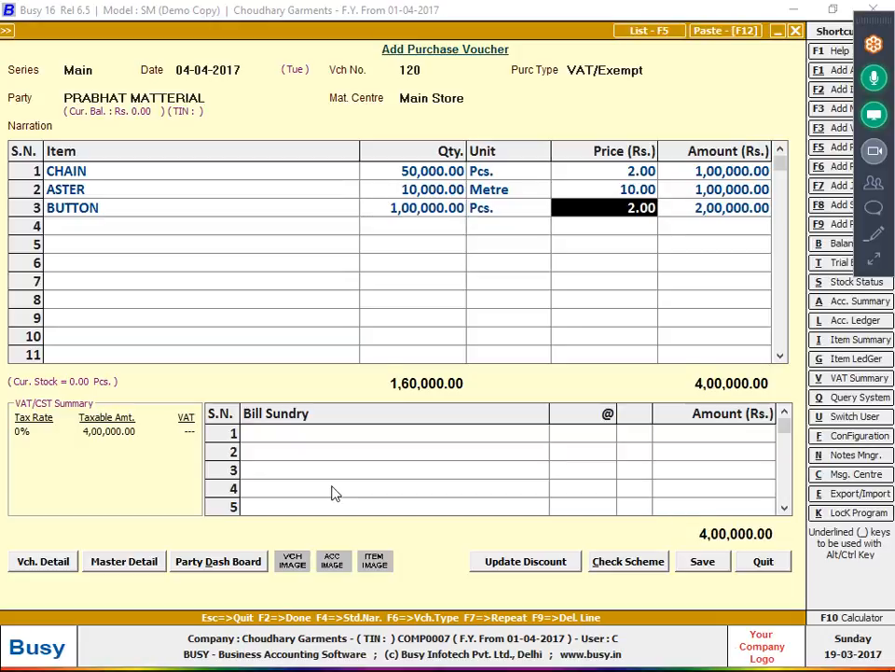
pyautogui.press('F2')
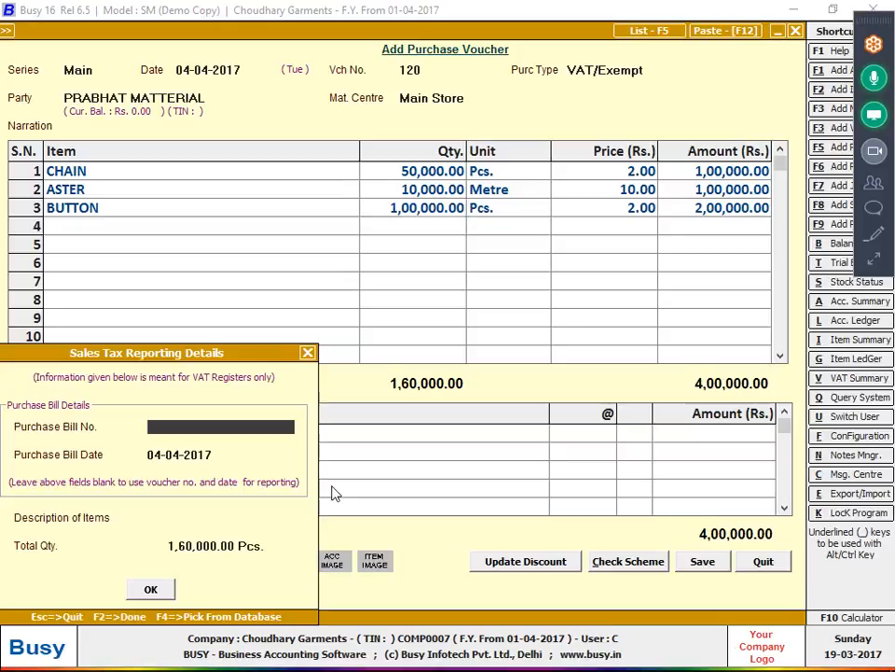
# - Enter 120 in the tax reporting details, then return to ASTER's quantity field
pyautogui.write('120')
pyautogui.press('Return')
pyautogui.press('Return')
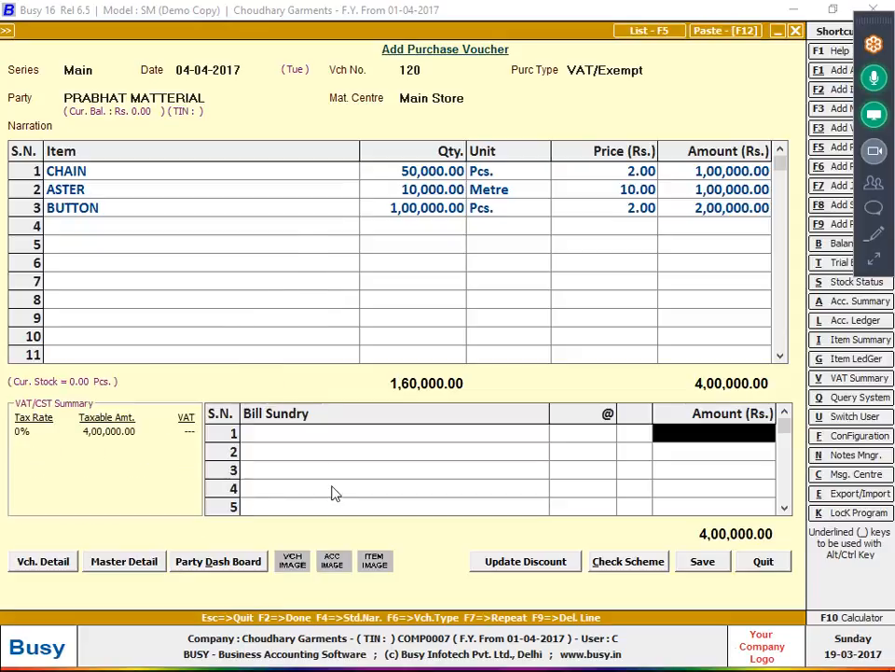
pyautogui.press('Up')
pyautogui.press('Left')
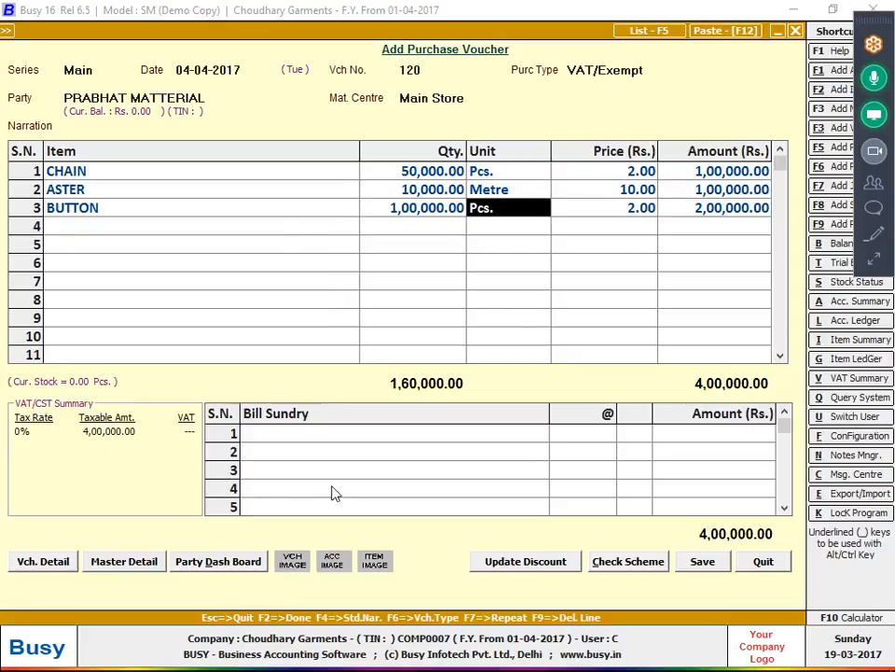
pyautogui.press('Left')
pyautogui.press('Up')
pyautogui.hotkey('alt', 'Tab')
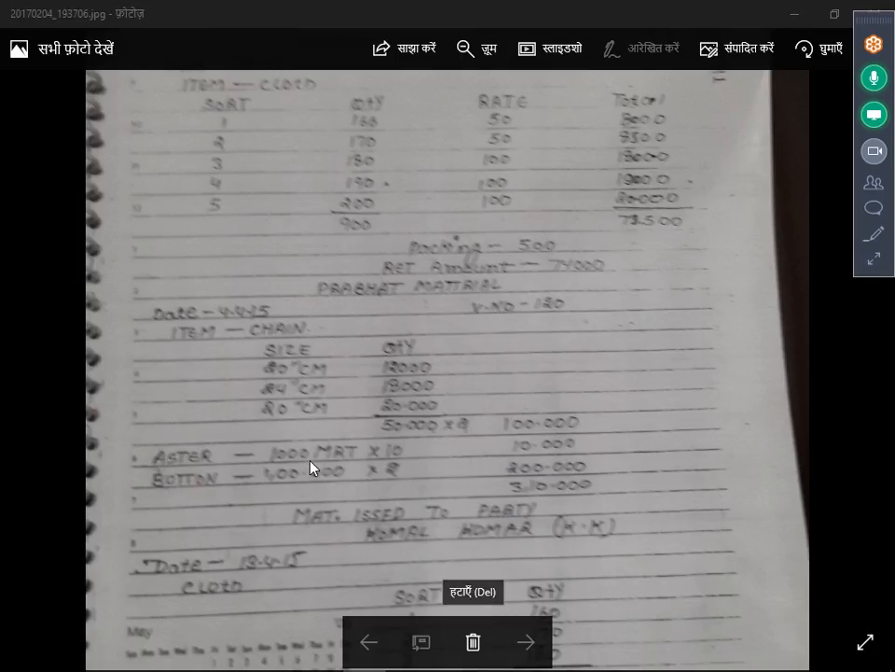
pyautogui.hotkey('alt', 'Tab')
# - Correct ASTER's quantity to 1,000 so the voucher totals 3,10,000
pyautogui.write('1000')
pyautogui.press('Return')
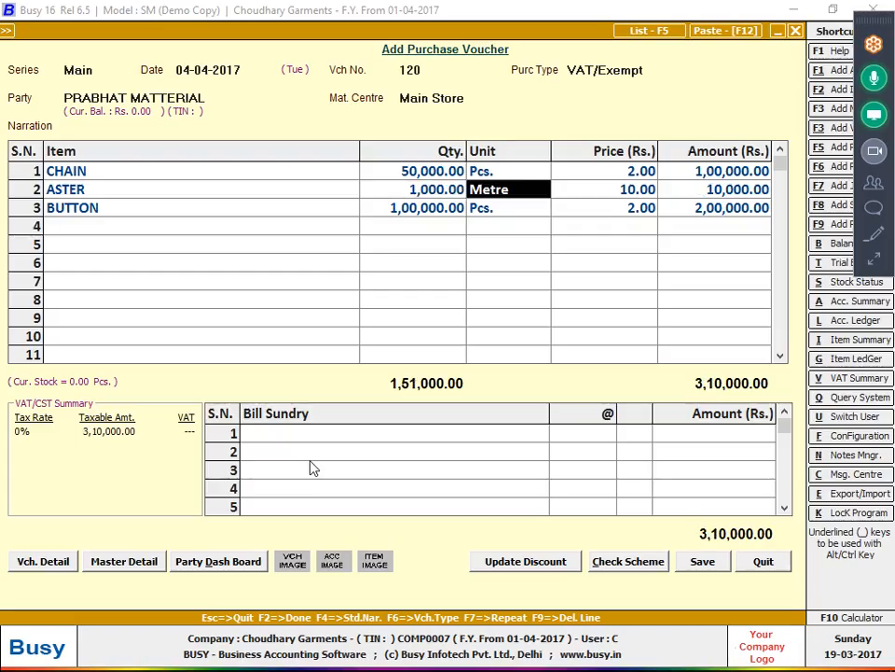
pyautogui.hotkey('alt', 'Tab')
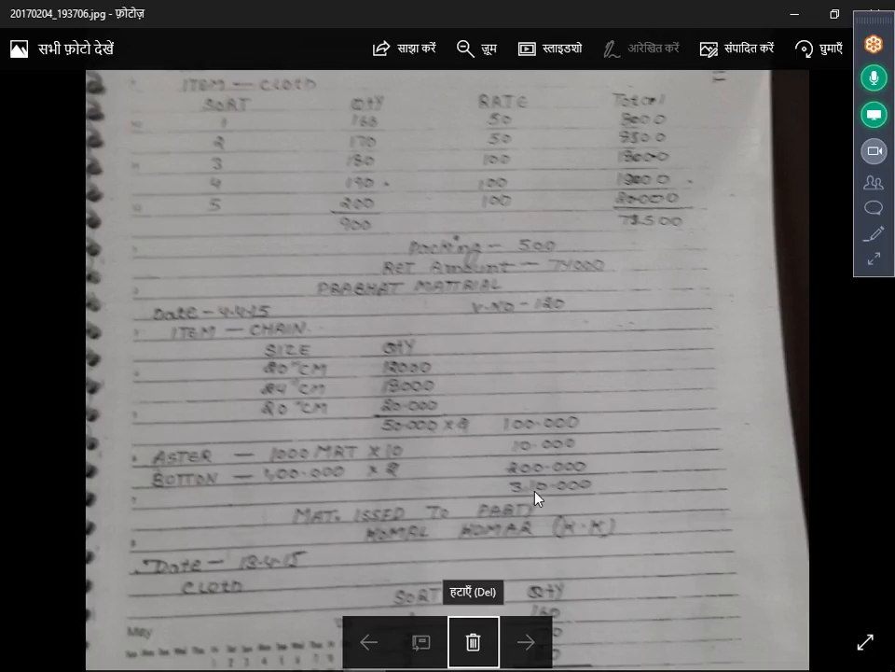
pyautogui.hotkey('alt', 'Tab')
# - Save the voucher with purchase bill number 120
pyautogui.click(726, 563)
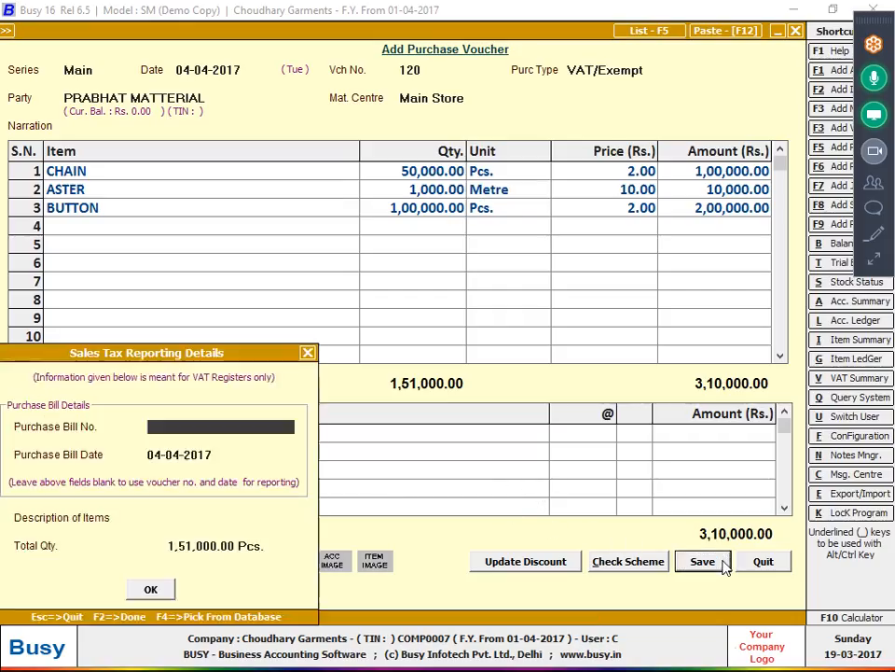
pyautogui.write('120')
pyautogui.press('Return')
pyautogui.press('Return')
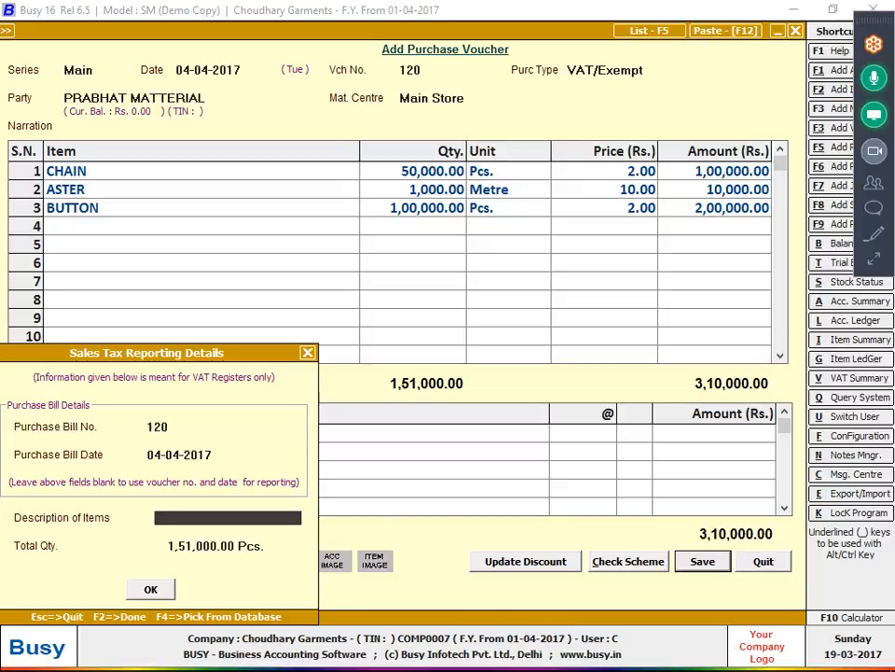
pyautogui.press('Return')
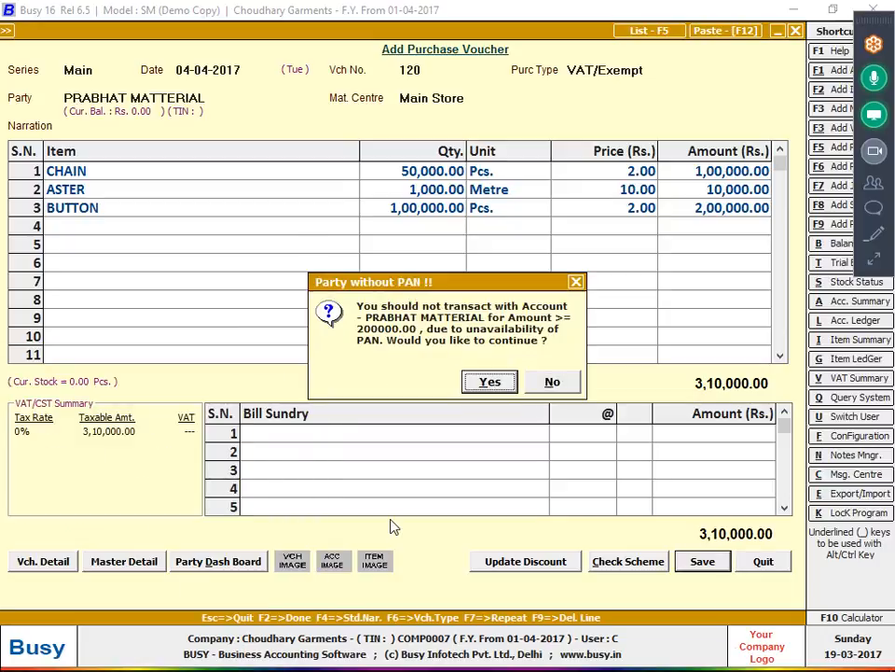
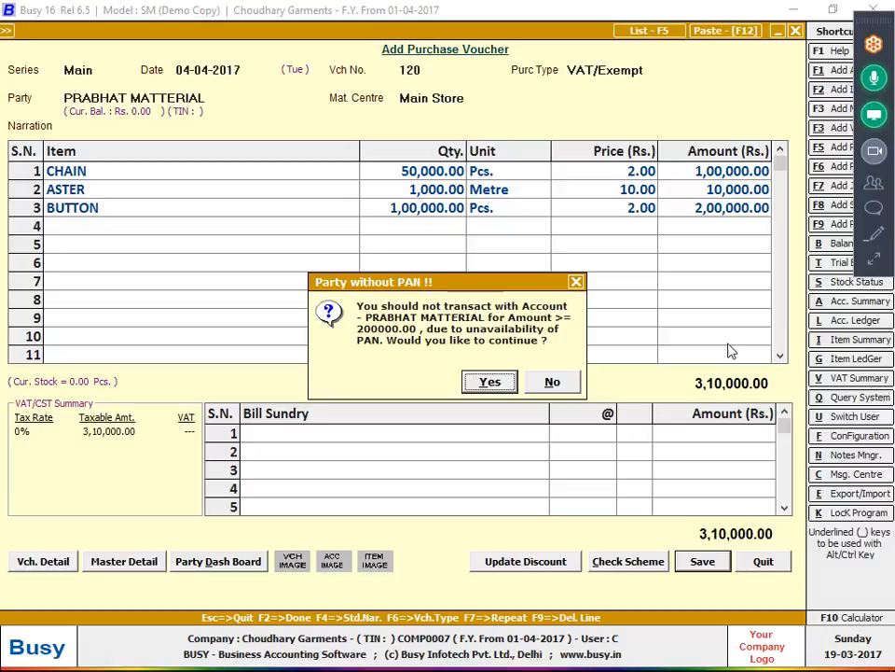
# - Confirm saving purchase voucher 120 even though the party has no PAN
pyautogui.press('Return')
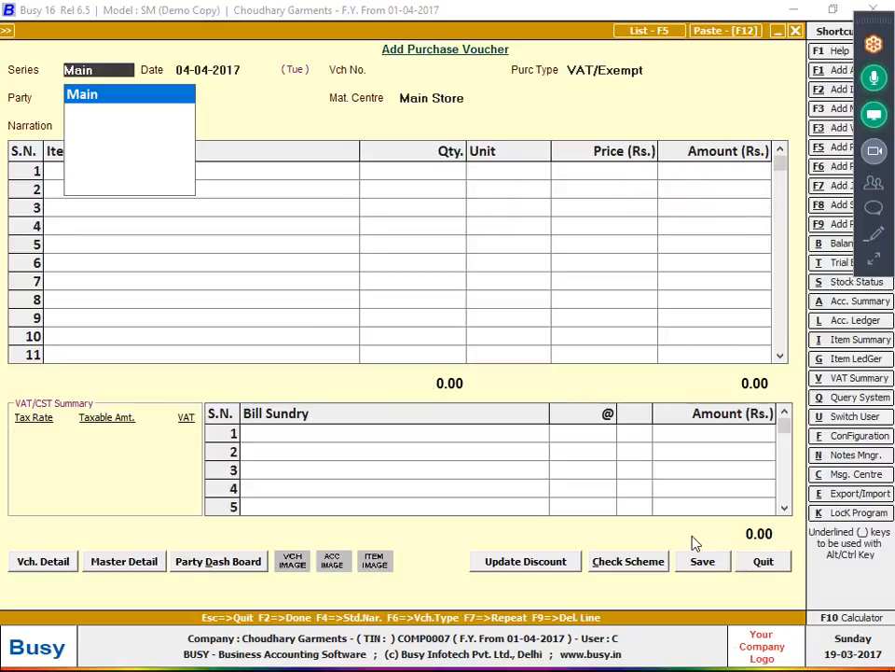
# - Set the 'Transaction Greater than a Specified Amt. w/o Party PAN' alarm to No Action and save
pyautogui.hotkey('alt', 'f')
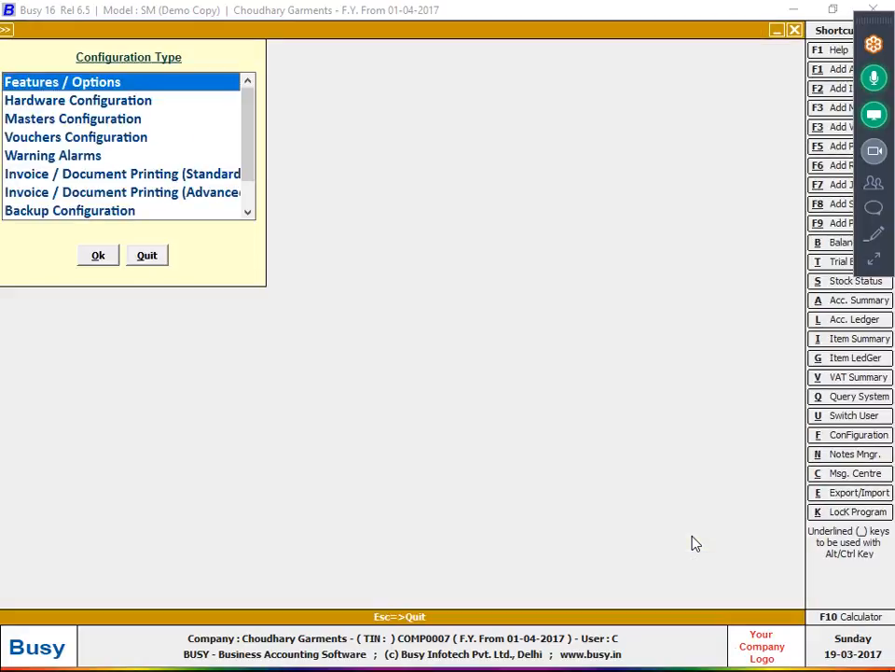
pyautogui.press('Down')
pyautogui.press('Down')
pyautogui.press('Down')
pyautogui.press('Down')
pyautogui.press('Return')
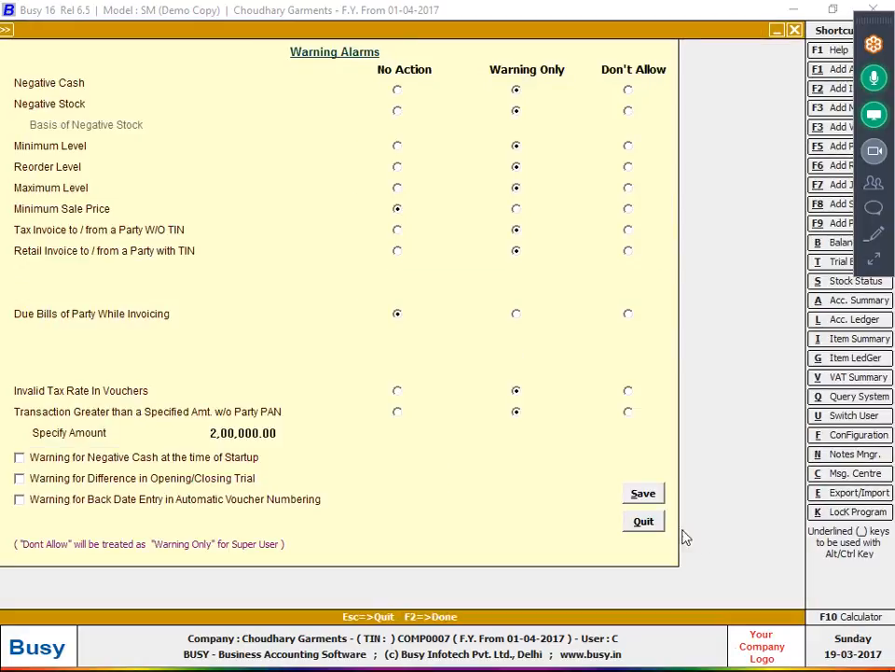
pyautogui.click(398, 413)
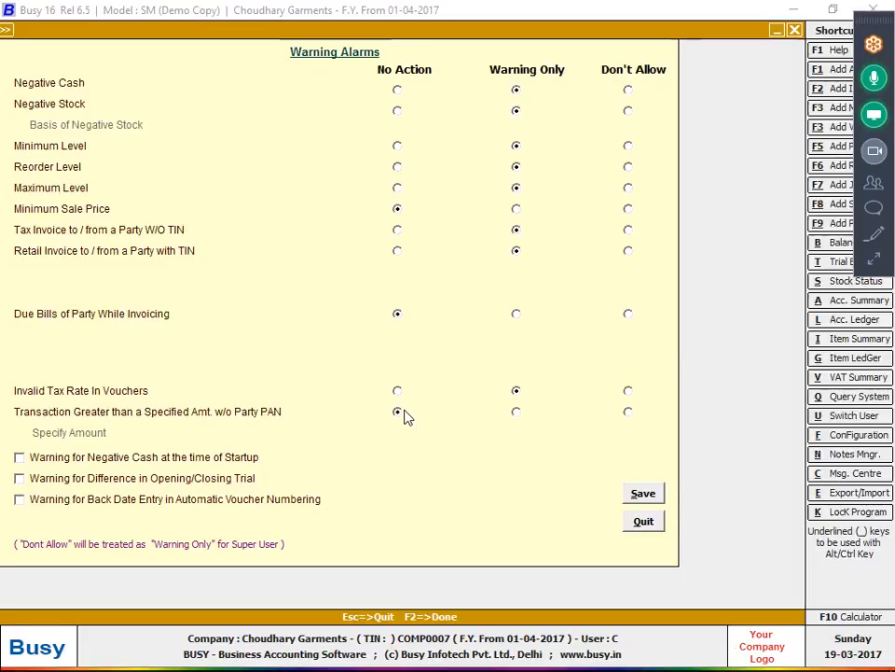
pyautogui.click(638, 496)
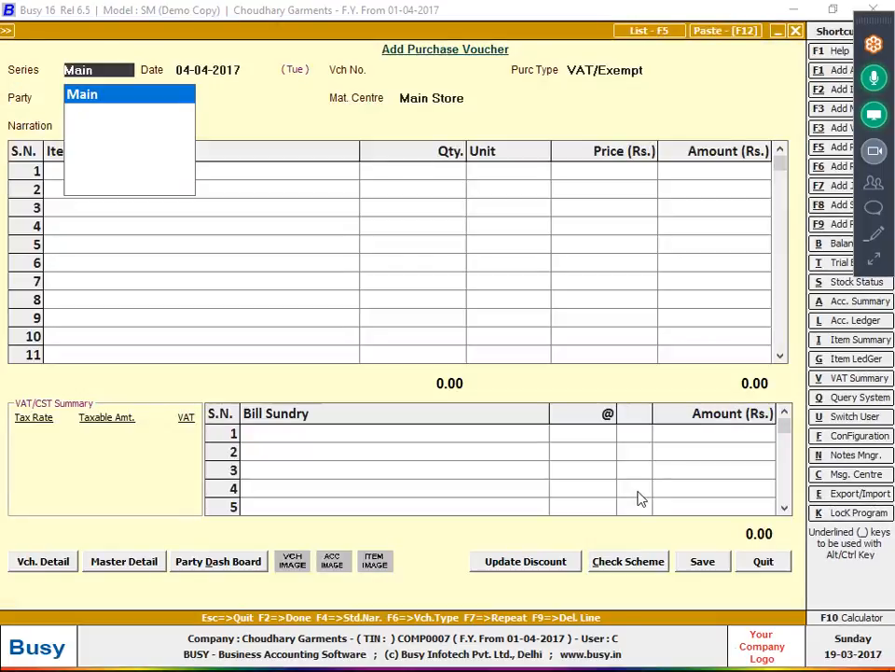
# - Close the blank purchase voucher and highlight Production in the Transactions menu
pyautogui.press('Escape')
pyautogui.press('Escape')
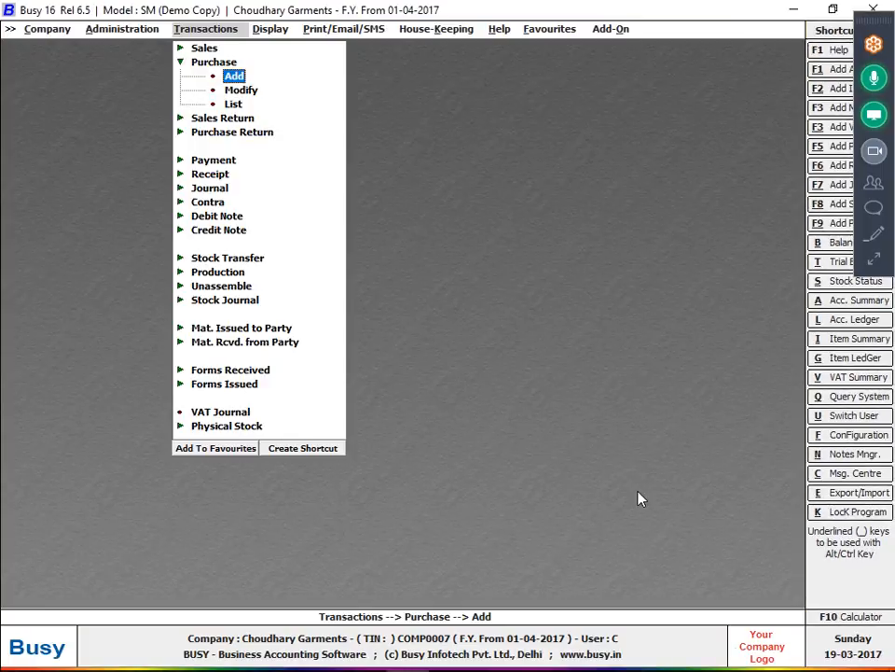
pyautogui.press('Down')
pyautogui.press('Down')
pyautogui.press('Down')
pyautogui.press('Down')
pyautogui.press('Down')
pyautogui.press('Down')
pyautogui.press('Down')
pyautogui.press('Down')
pyautogui.press('Down')
pyautogui.press('Down')
pyautogui.press('Down')
pyautogui.press('Down')
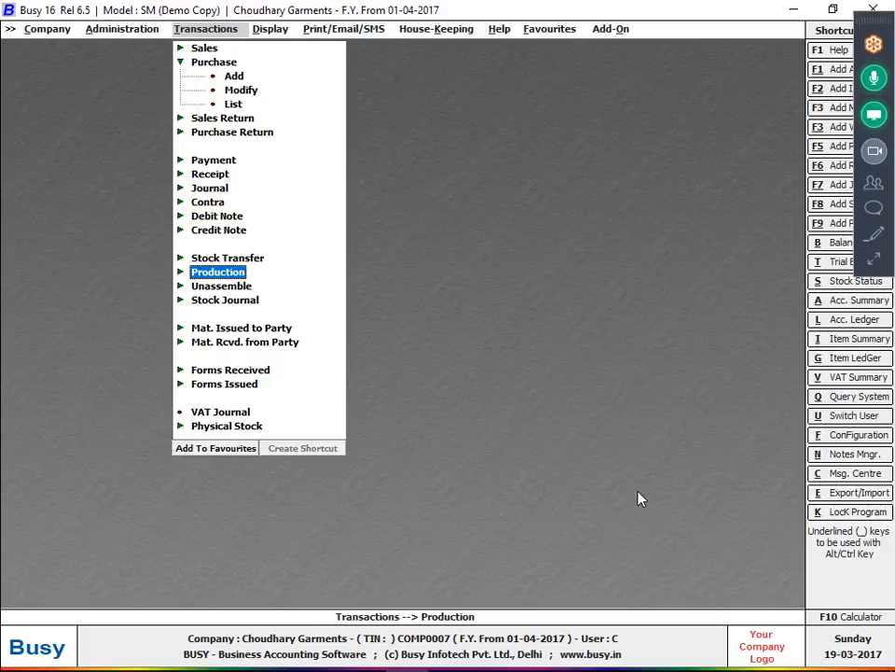
pyautogui.hotkey('alt', 'Tab')
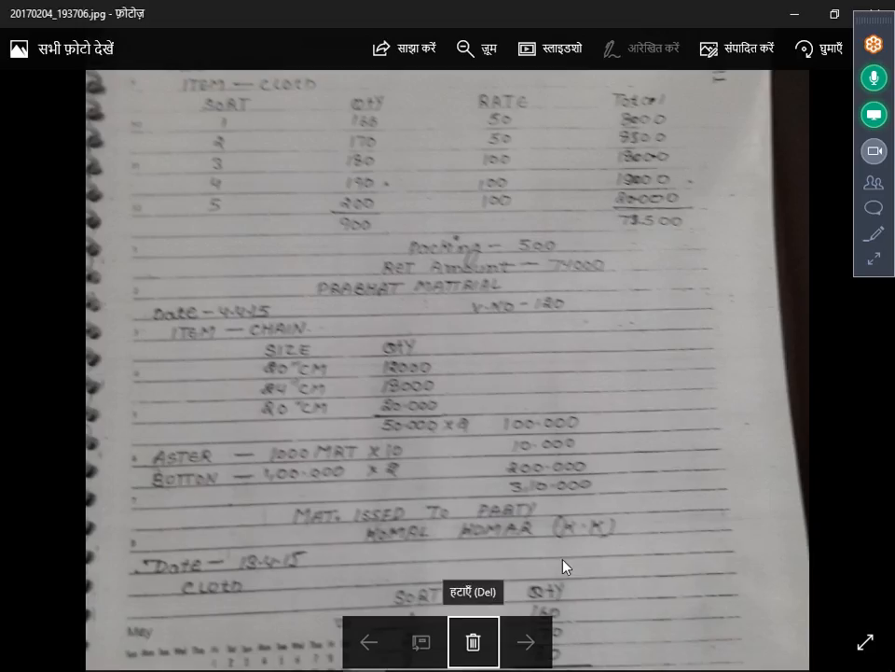
# - Move to the next notebook photo and zoom in to read the 150-shirt materials and 92.50 job-work rate
pyautogui.click(526, 642)
pyautogui.click(526, 642)
pyautogui.scroll(2, 539, 488)
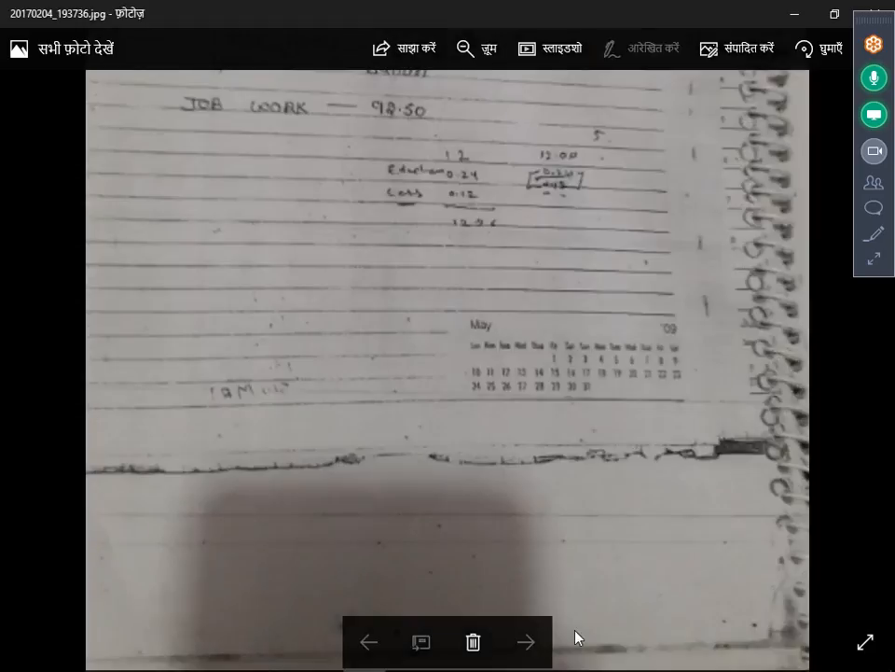
pyautogui.scroll(5, 700, 408)
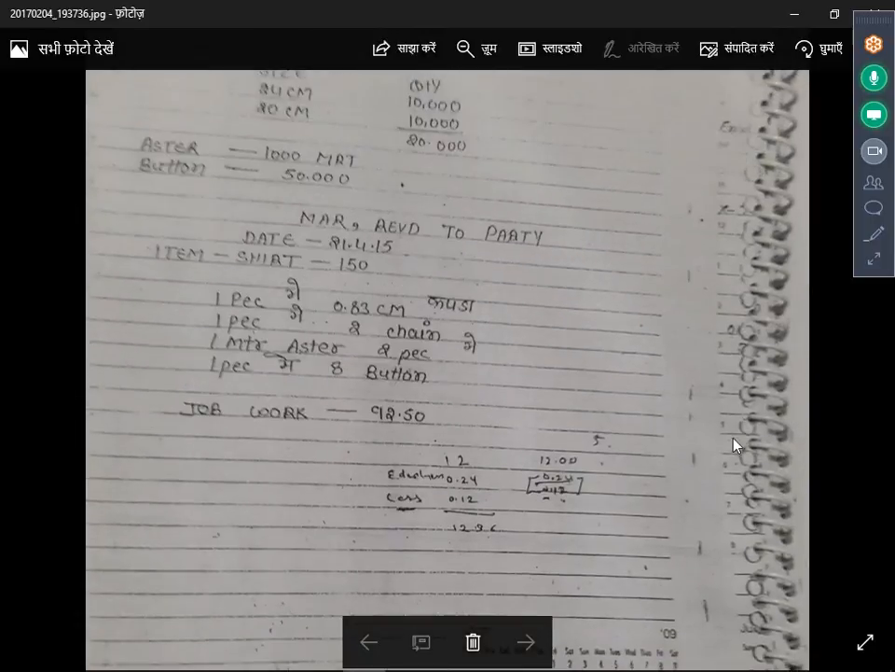
pyautogui.moveTo(740, 456); pyautogui.dragTo(743, 519)
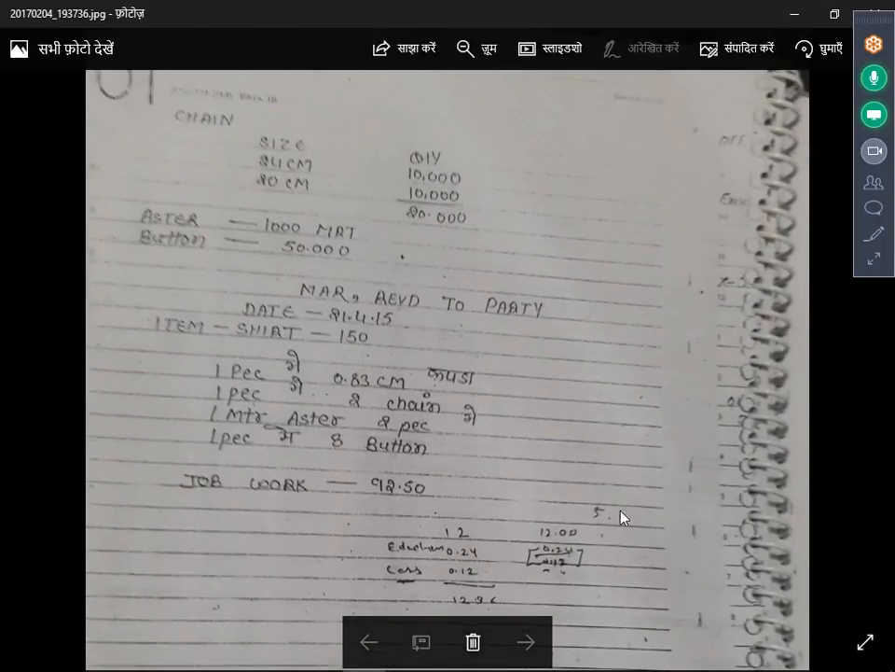
pyautogui.scroll(-2, 425, 515)
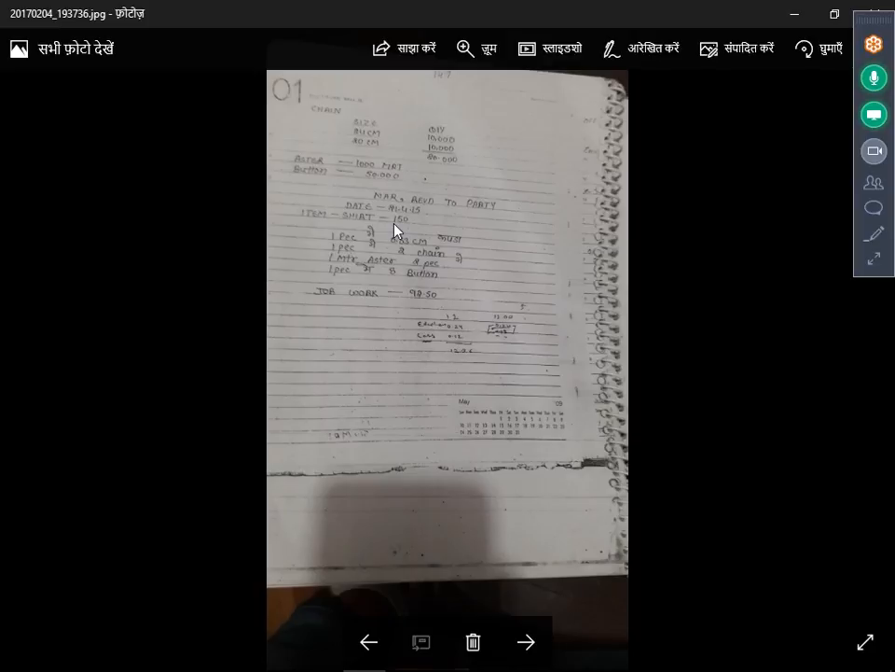
pyautogui.scroll(2, 394, 229)
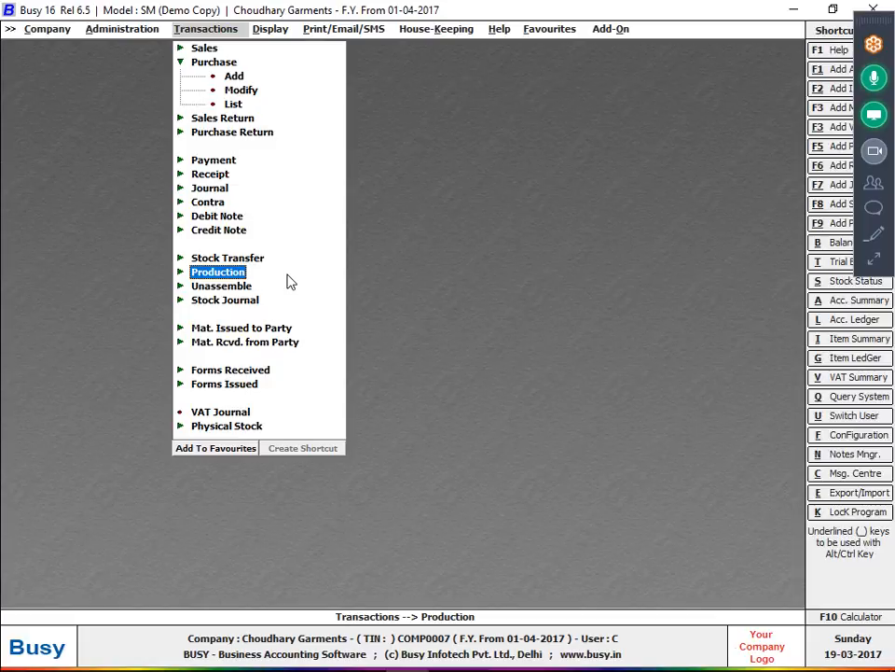
# - Start adding a new Bill of Material under Administration > Masters
pyautogui.press('Left')
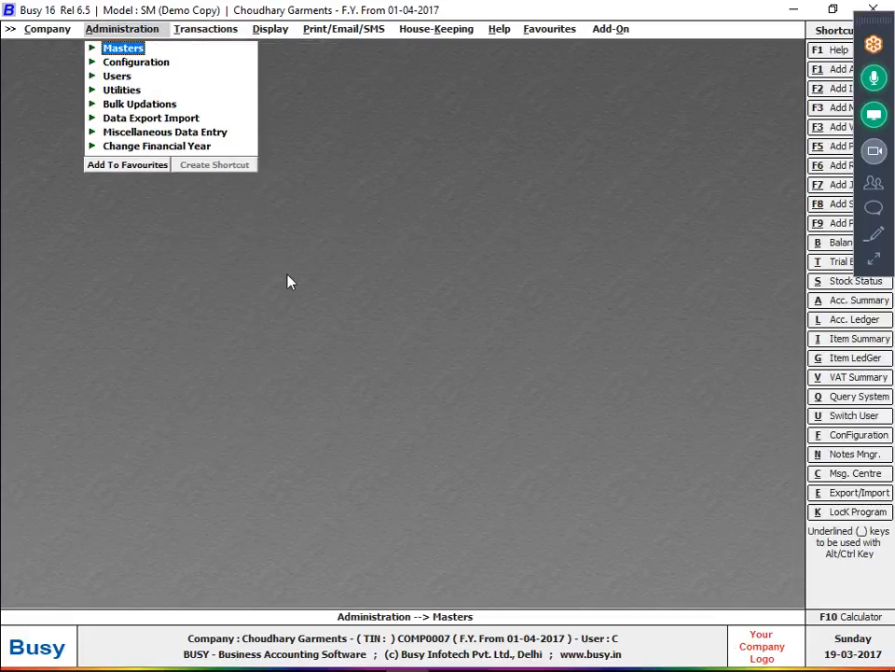
pyautogui.press('Return')
pyautogui.press('Down')
pyautogui.press('Down')
pyautogui.press('Down')
pyautogui.press('Down')
pyautogui.press('Down')
pyautogui.press('Down')
pyautogui.press('Down')
pyautogui.press('Down')
pyautogui.press('Down')
pyautogui.press('Down')
pyautogui.press('Down')
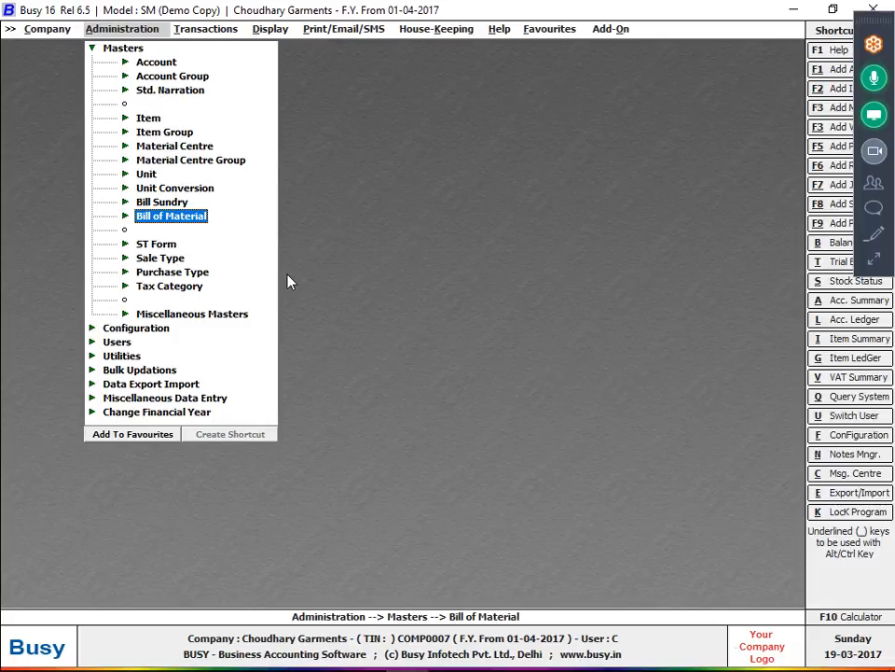
pyautogui.press('Return')
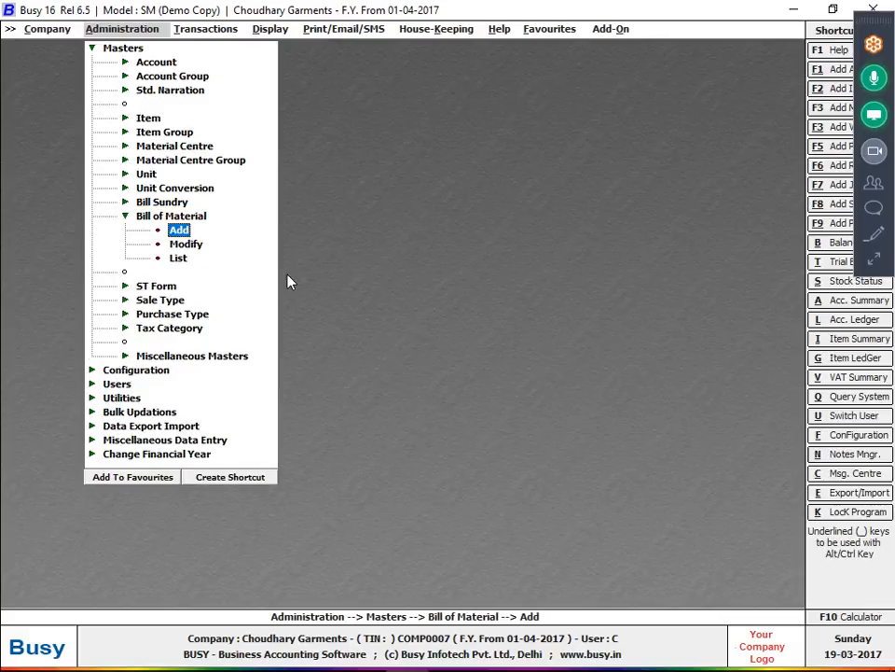
pyautogui.press('Return')
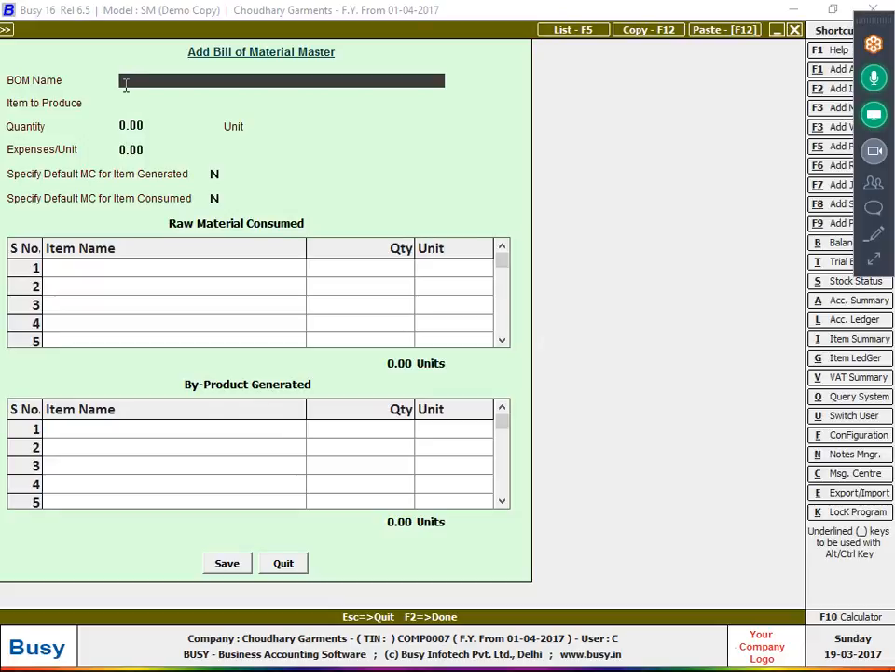
# - Name the bill of material AAMIR and check the notebook for the product to make
pyautogui.write('AAMIR')
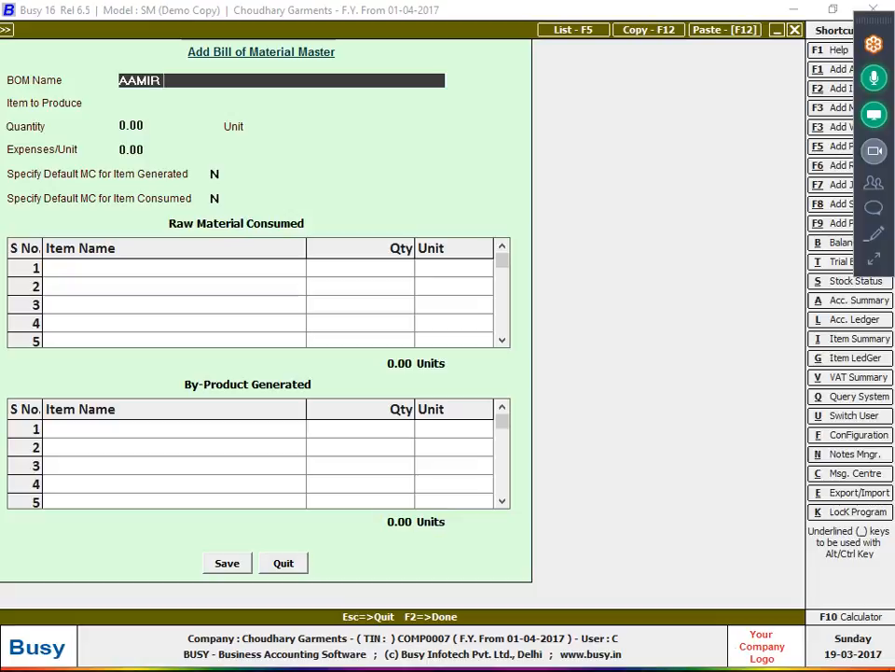
pyautogui.press('Return')
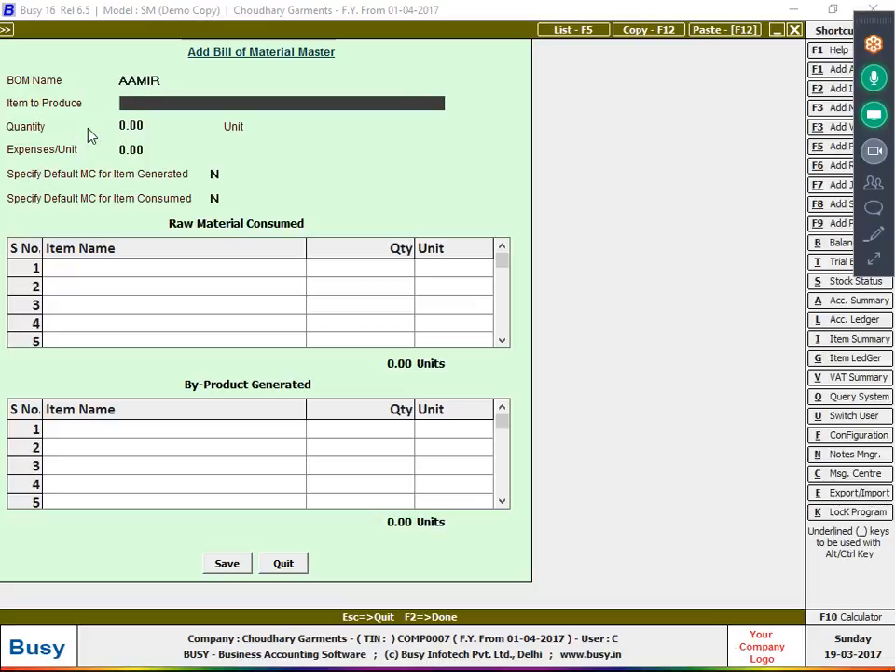
pyautogui.hotkey('alt', 'Tab')
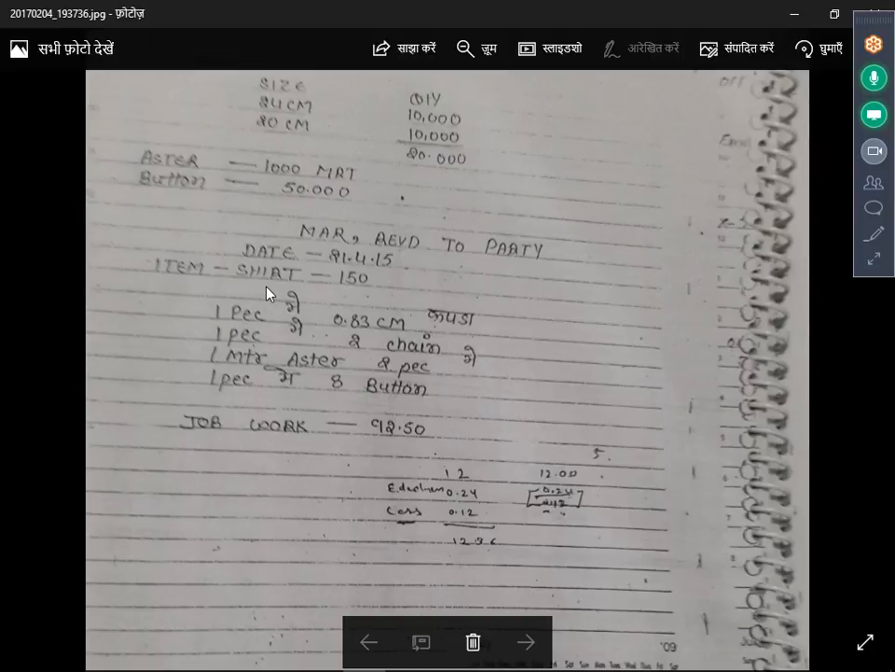
pyautogui.hotkey('alt', 'Tab')
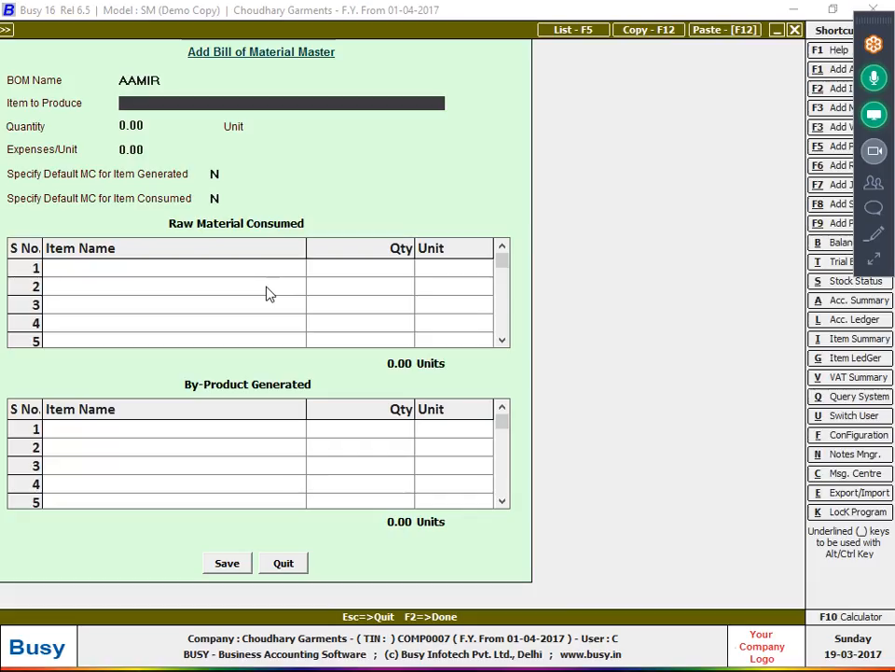
pyautogui.press('F3')
# - Create item SHIRT in Pcs. under a new primary group FINISHED GOODS
pyautogui.write('SHIRT')
pyautogui.press('Return')
pyautogui.press('Return')
pyautogui.press('Return')
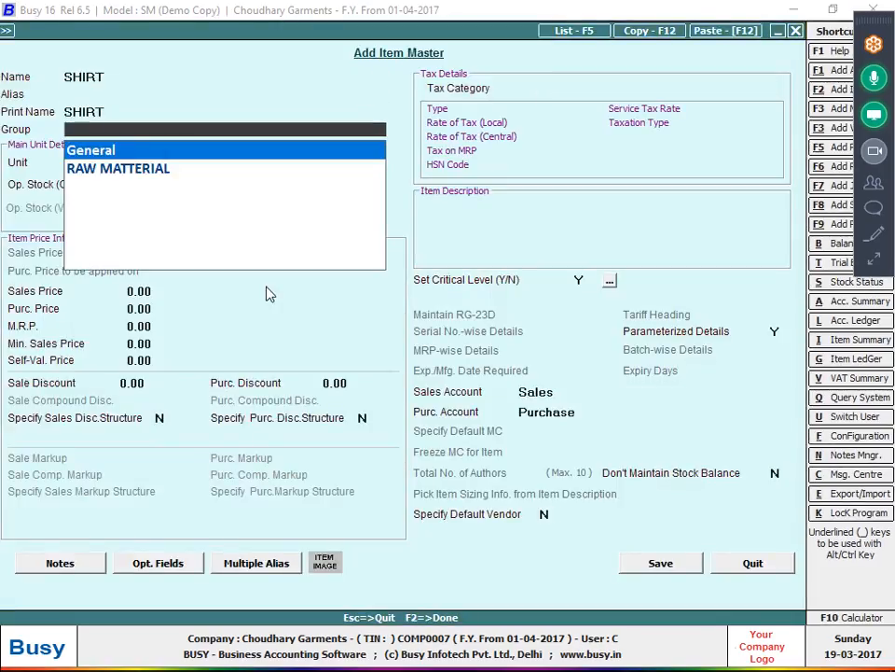
pyautogui.press('Return')
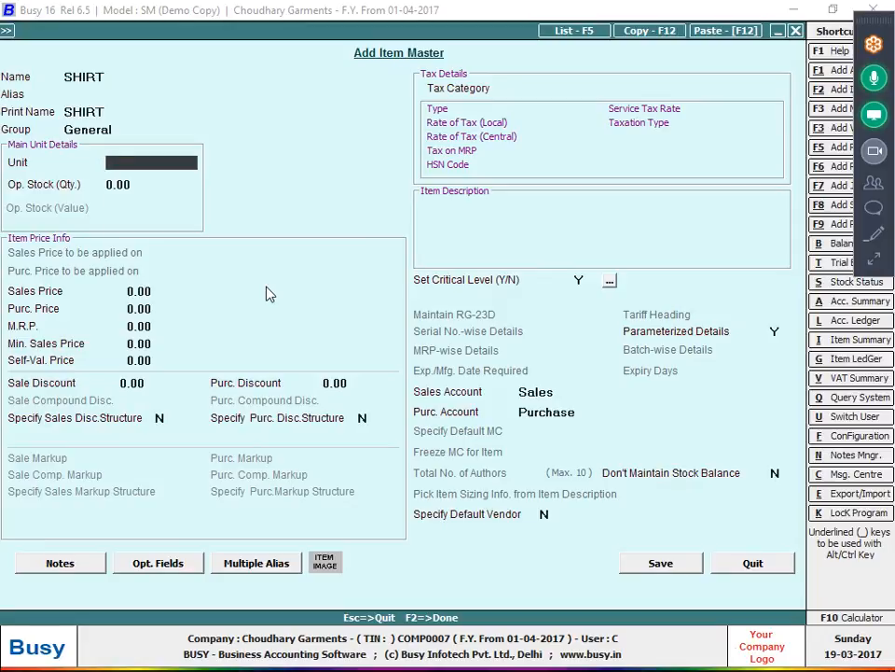
pyautogui.write('P')
pyautogui.press('Return')
pyautogui.press('Up')
pyautogui.press('Up')
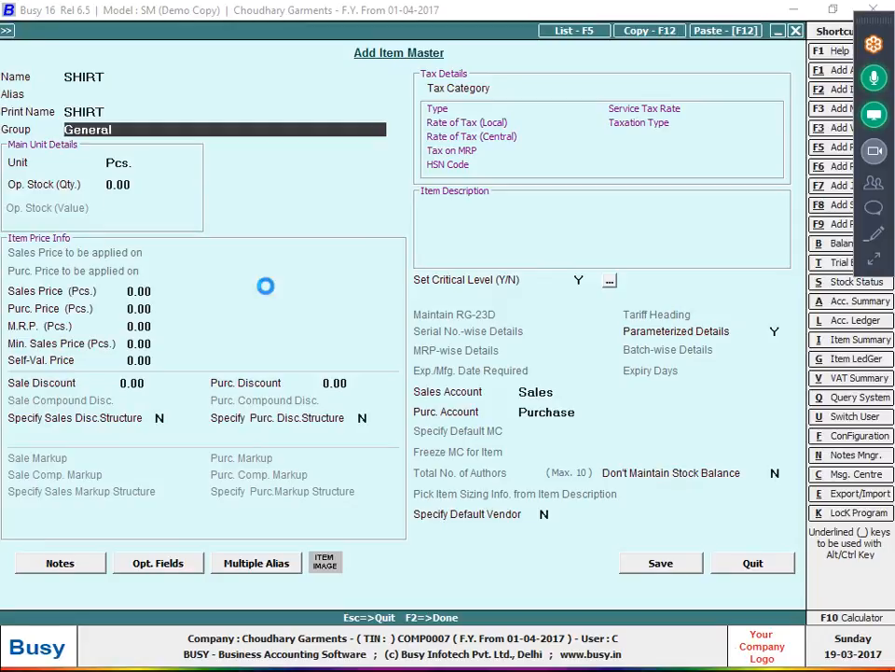
pyautogui.write('FINS')
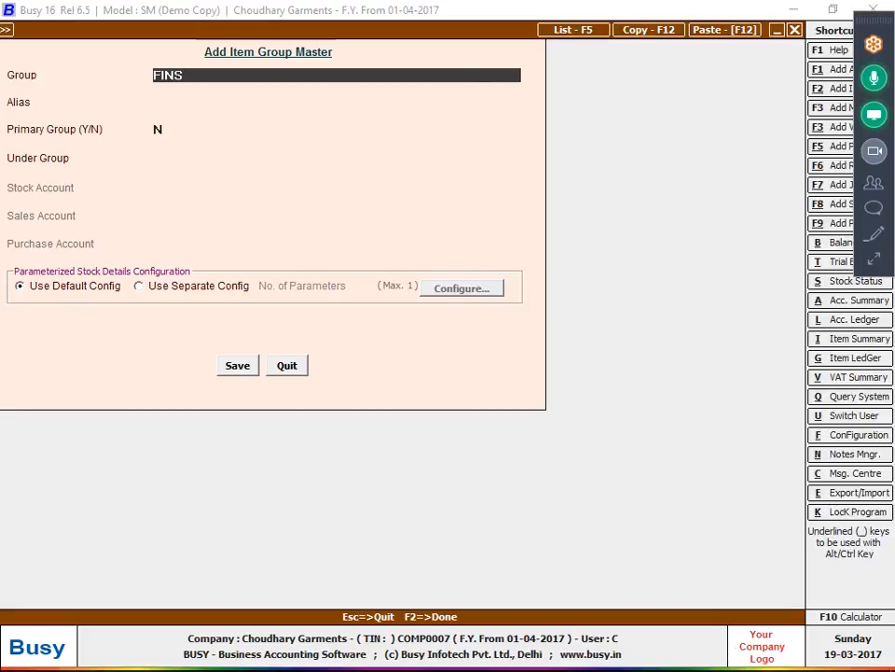
pyautogui.press('BackSpace')
pyautogui.write('ISHED GOODS')
pyautogui.press('Return')
# - Set SHIRT's Parameterized Details to N and save the item
pyautogui.press('Return')
pyautogui.press('y')
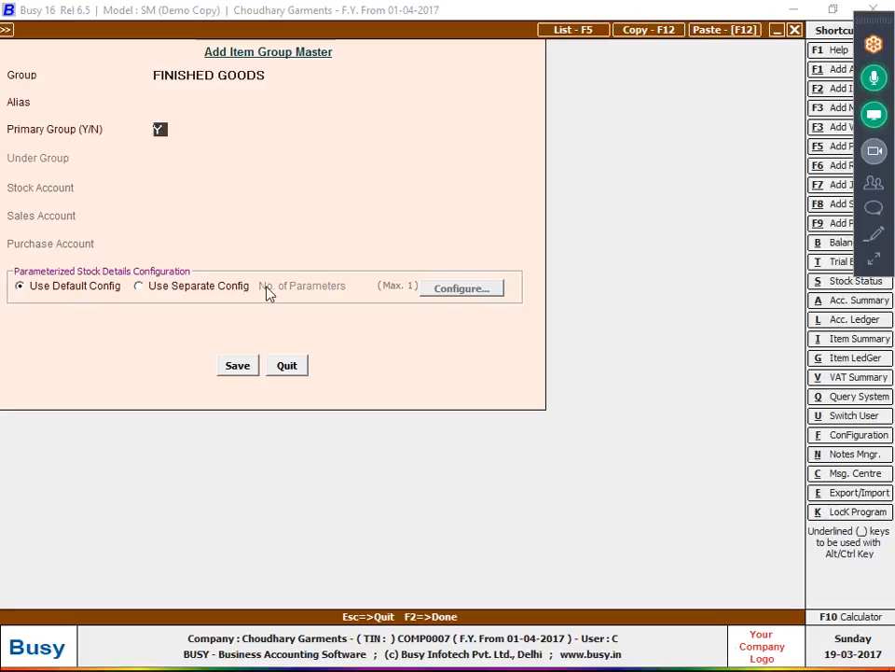
pyautogui.press('F2')
pyautogui.press('Return')
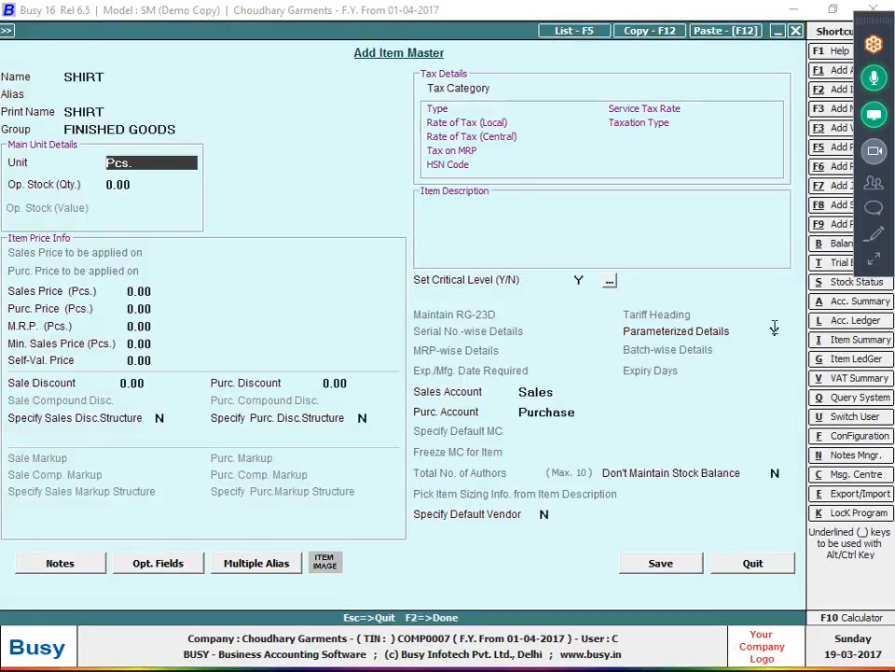
pyautogui.click(776, 329)
pyautogui.write('N')
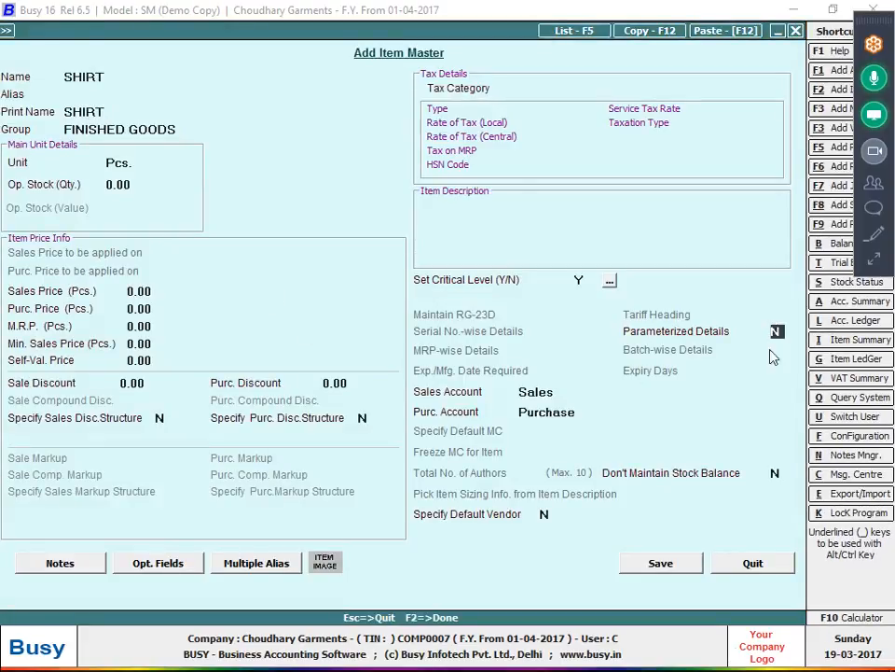
pyautogui.click(659, 563)
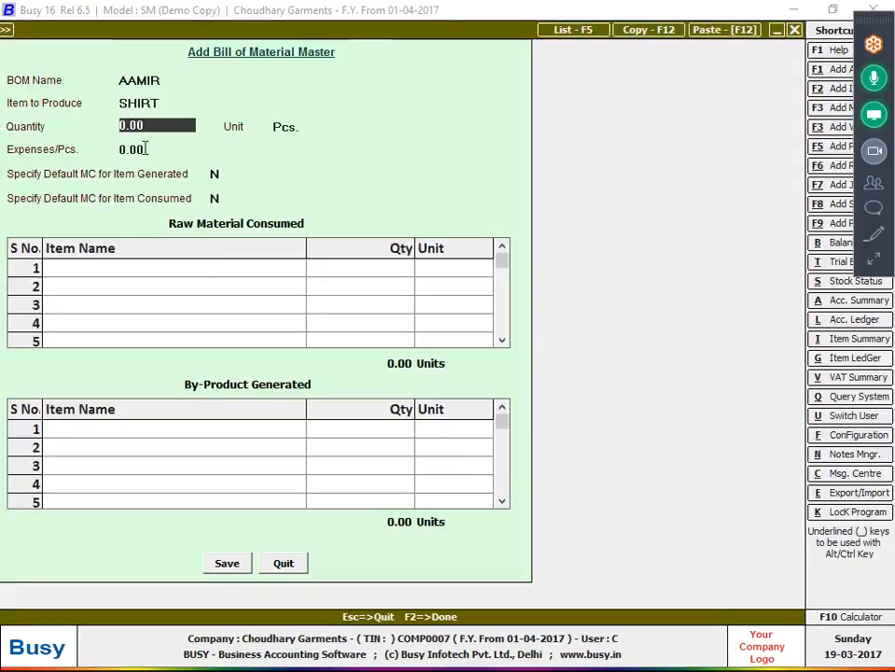
# - Set the bill's production quantity to 1 piece of SHIRT
pyautogui.write('1')
pyautogui.press('Return')
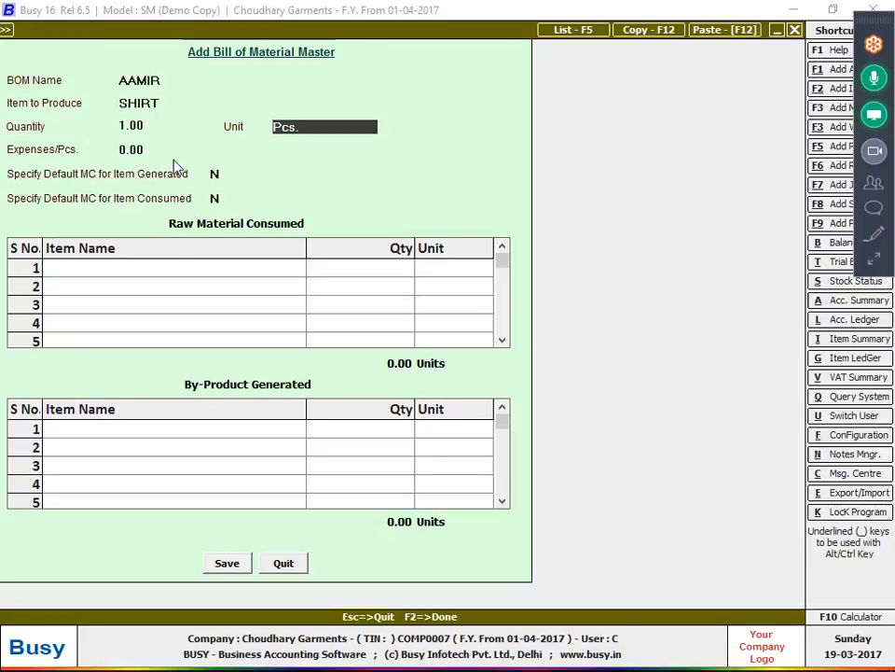
pyautogui.press('Up')
pyautogui.press('Return')
pyautogui.press('Return')
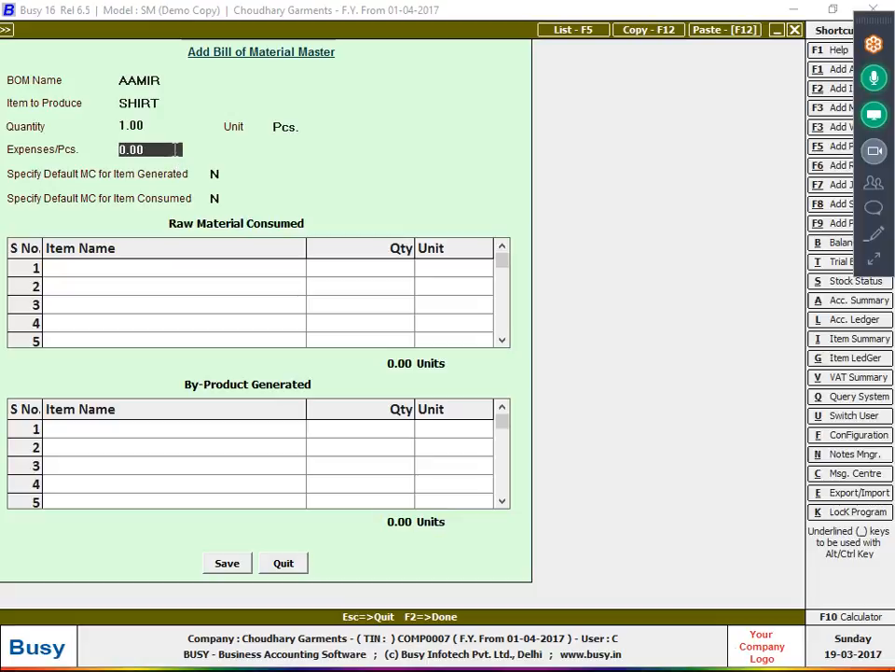
# - Enter 92.50 expenses per piece and set Specify Default MC for Item Generated to Y
pyautogui.hotkey('alt', 'Tab')
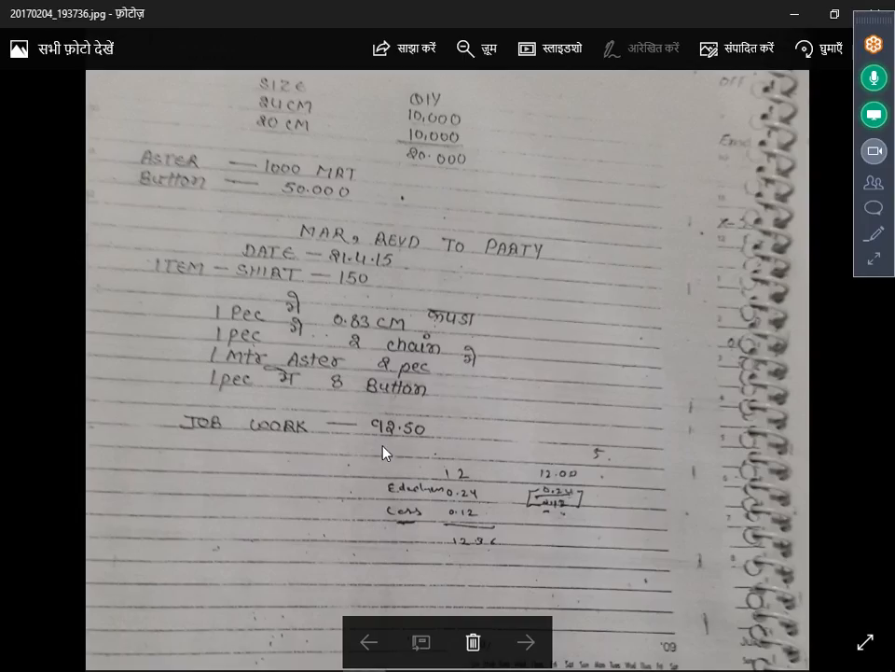
pyautogui.hotkey('alt', 'Tab')
pyautogui.write('92')
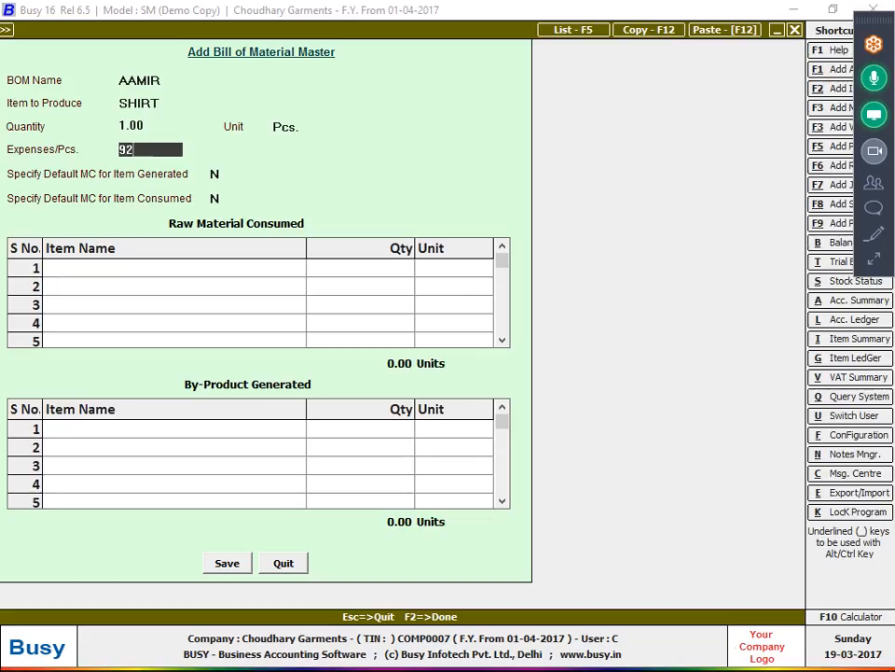
pyautogui.write('.50')
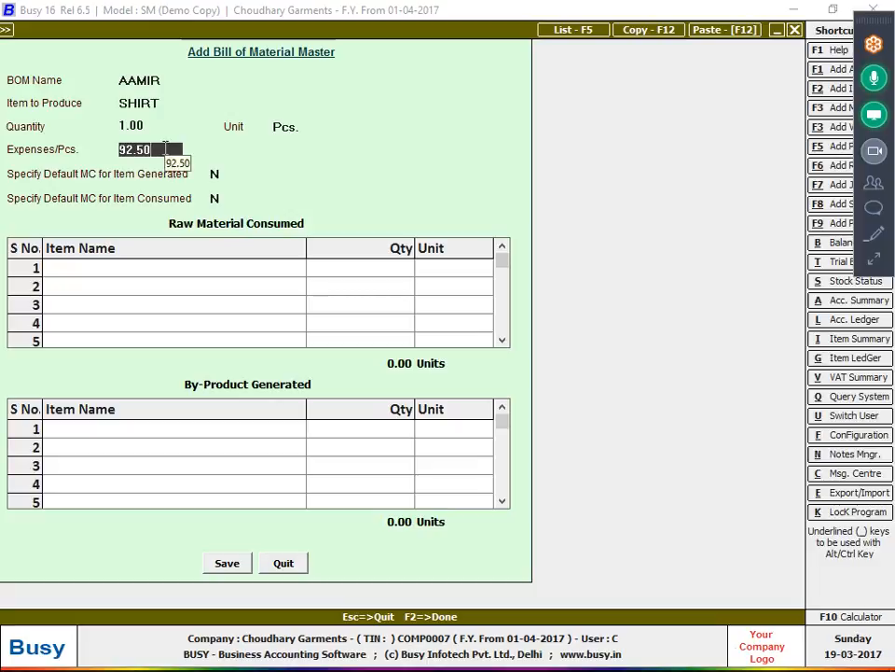
pyautogui.press('Return')
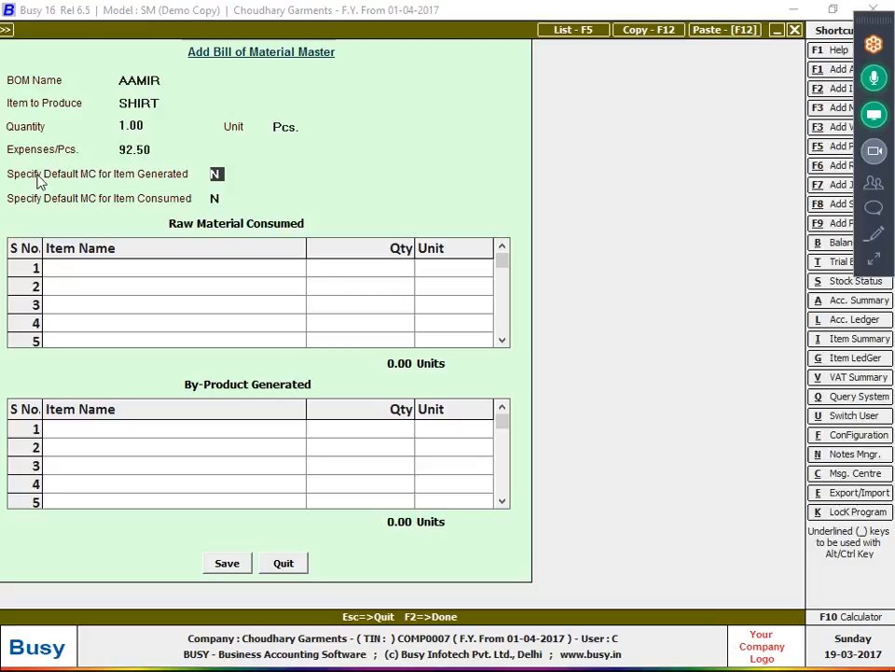
pyautogui.write('Y')
pyautogui.press('Return')
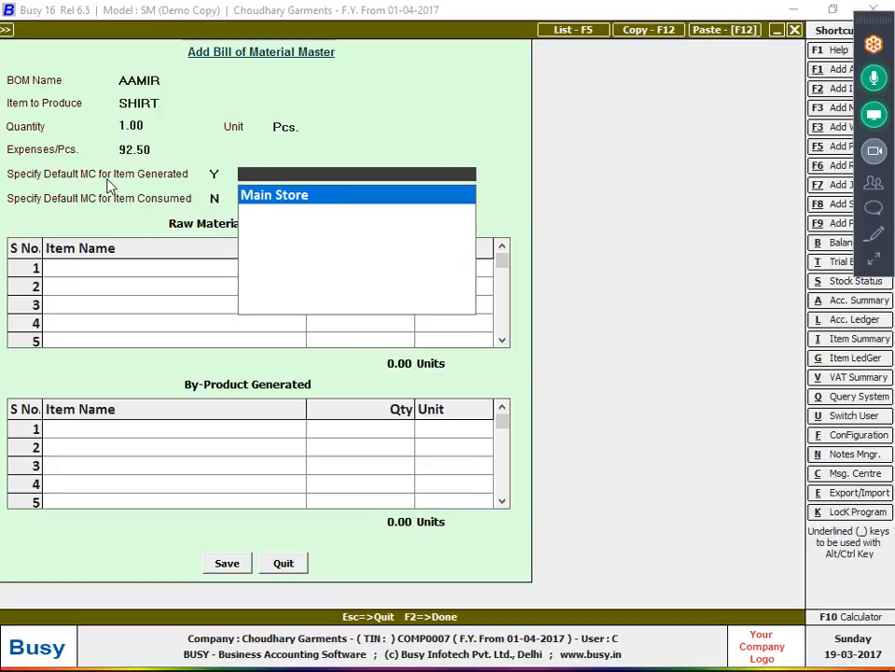
# - Create a new material centre named 1ST FLOOR in the Godowns group
pyautogui.hotkey('alt', 'c')
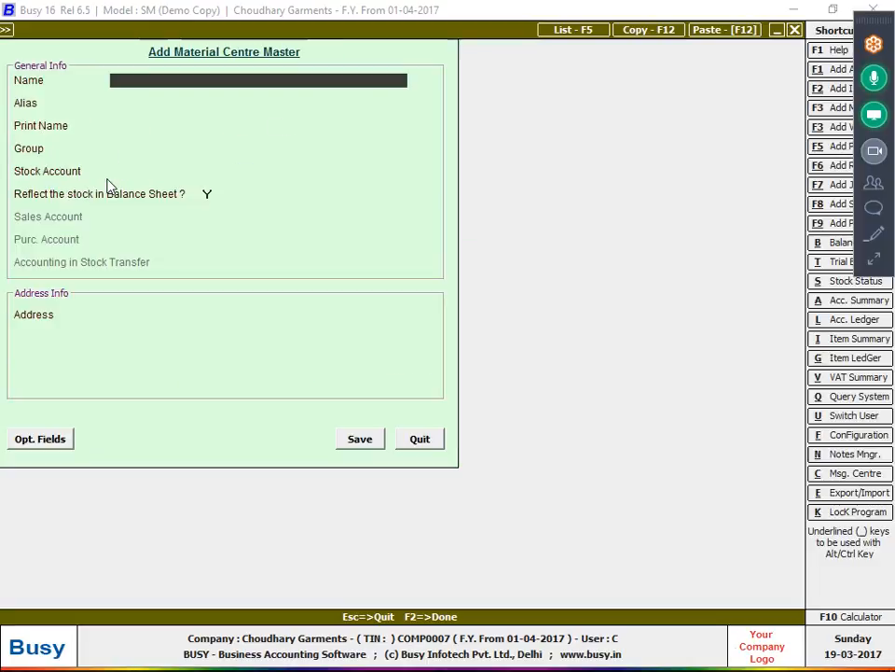
pyautogui.write('1ST FLOOR')
pyautogui.press('Return')
pyautogui.press('Return')
pyautogui.press('Return')
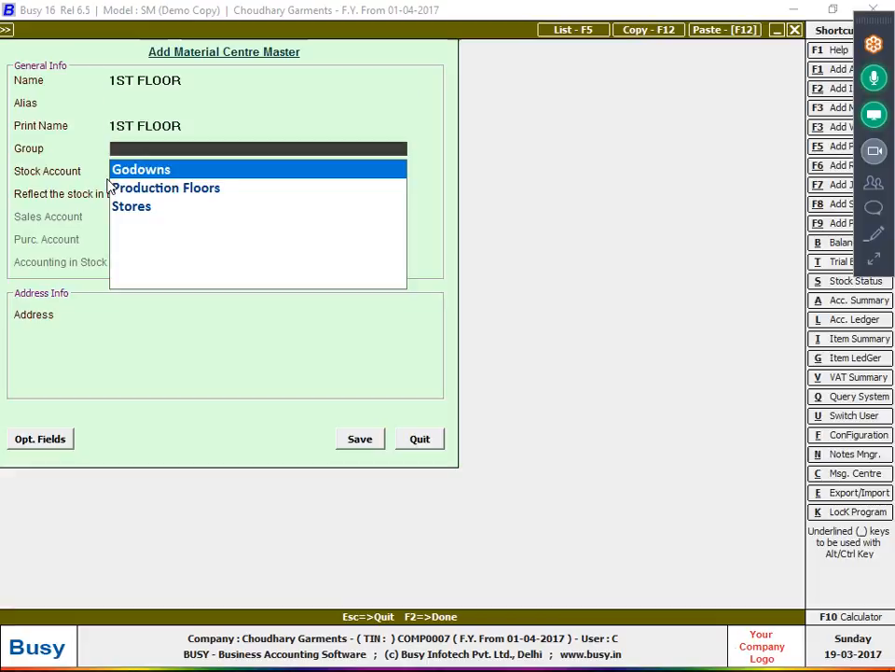
pyautogui.press('Return')
pyautogui.press('Return')
pyautogui.press('Return')
pyautogui.press('Return')
pyautogui.press('Return')
pyautogui.press('Return')
pyautogui.press('Return')
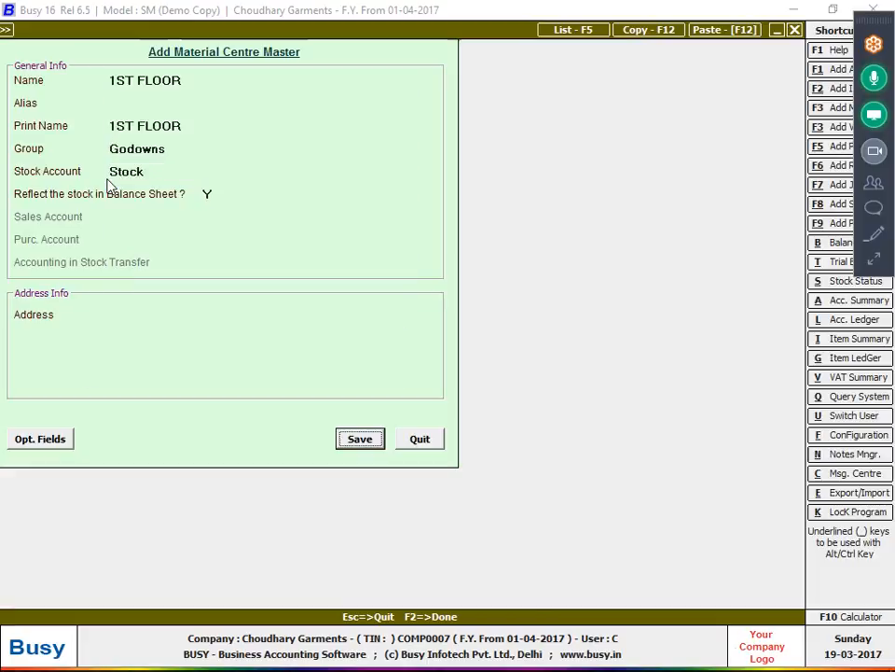
pyautogui.press('Return')
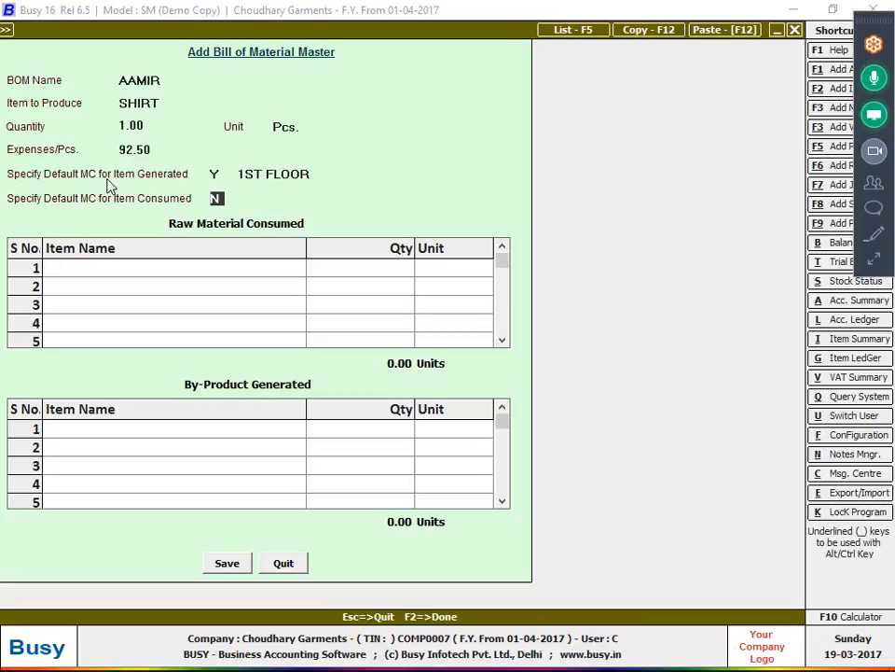
# - Enable a default material centre for consumed items and choose Main Store
pyautogui.press('y')
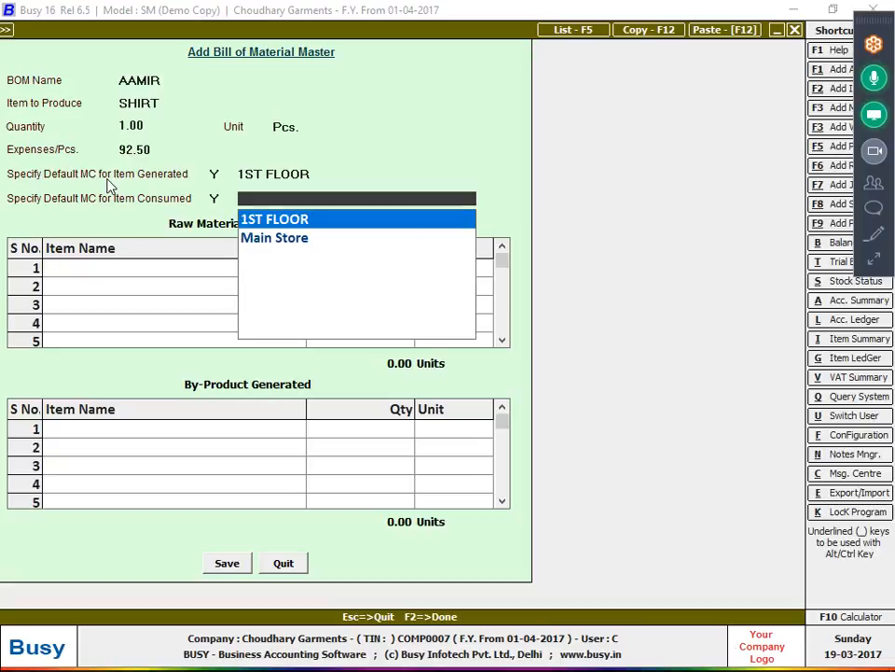
pyautogui.press('Down')
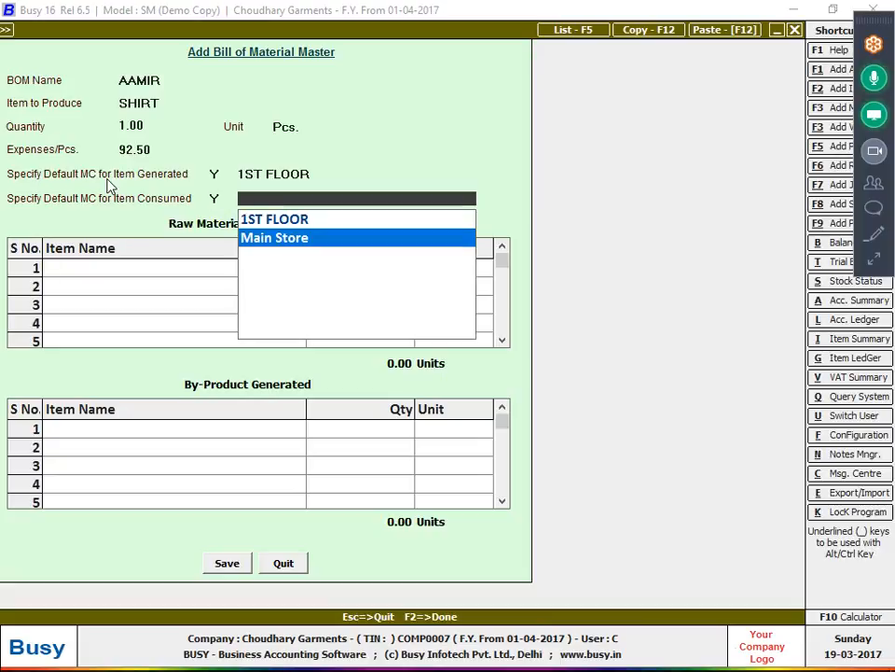
pyautogui.press('Return')
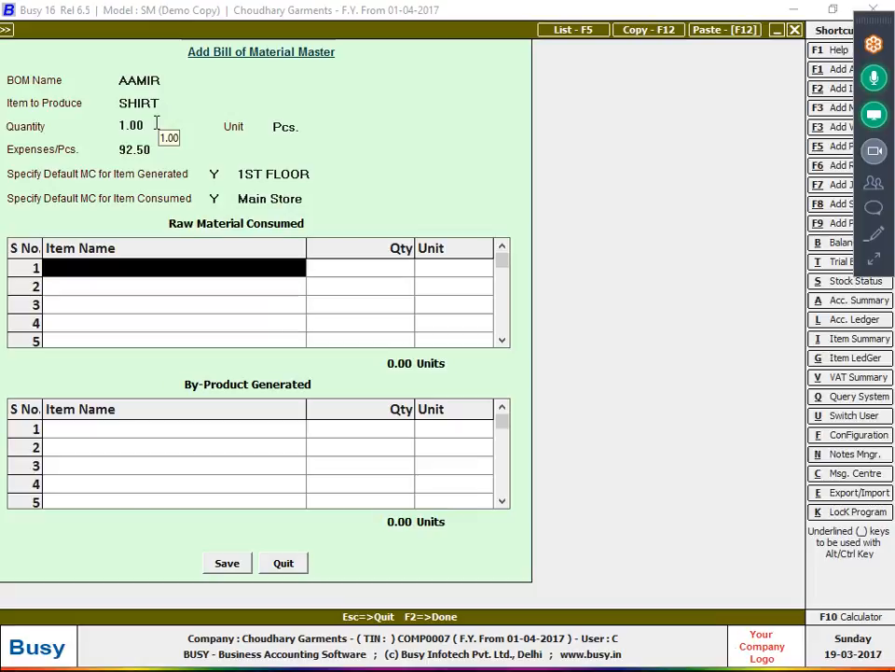
# - Add raw materials Cloth 0.83 metre and CHAIN 2 pieces
pyautogui.write('cl')
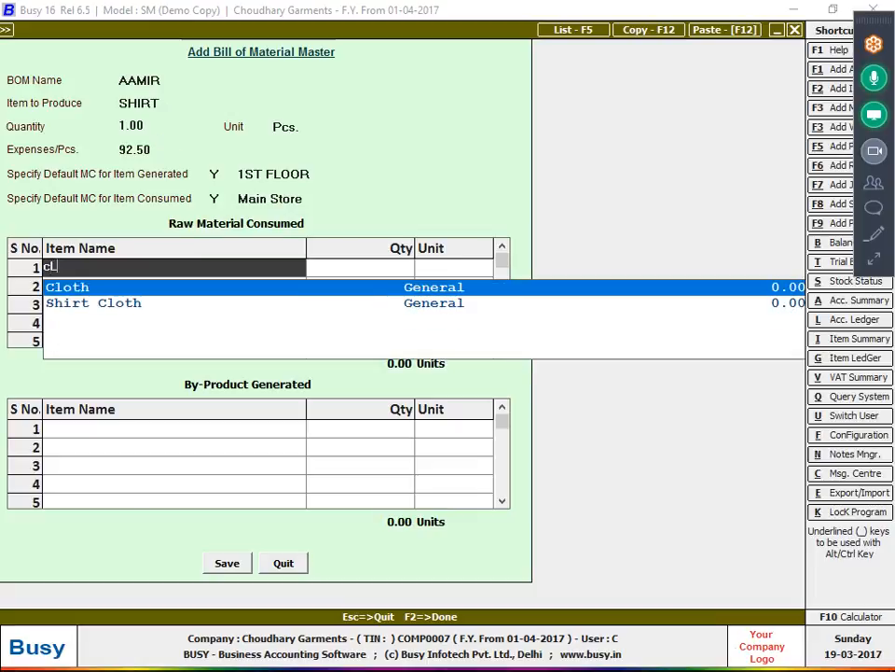
pyautogui.press('Return')
pyautogui.hotkey('alt', 'Tab')
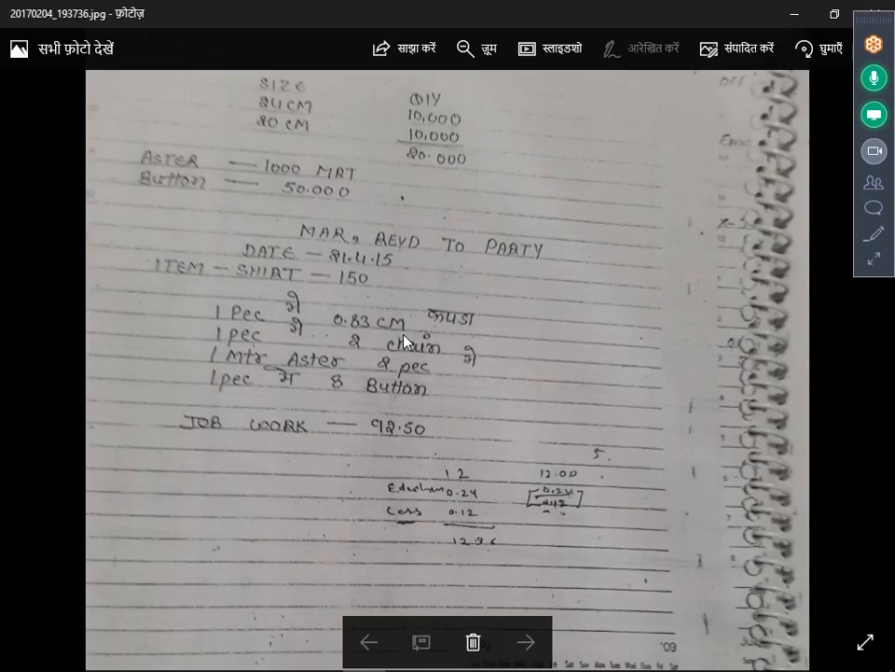
pyautogui.hotkey('alt', 'Tab')
pyautogui.write('0.83')
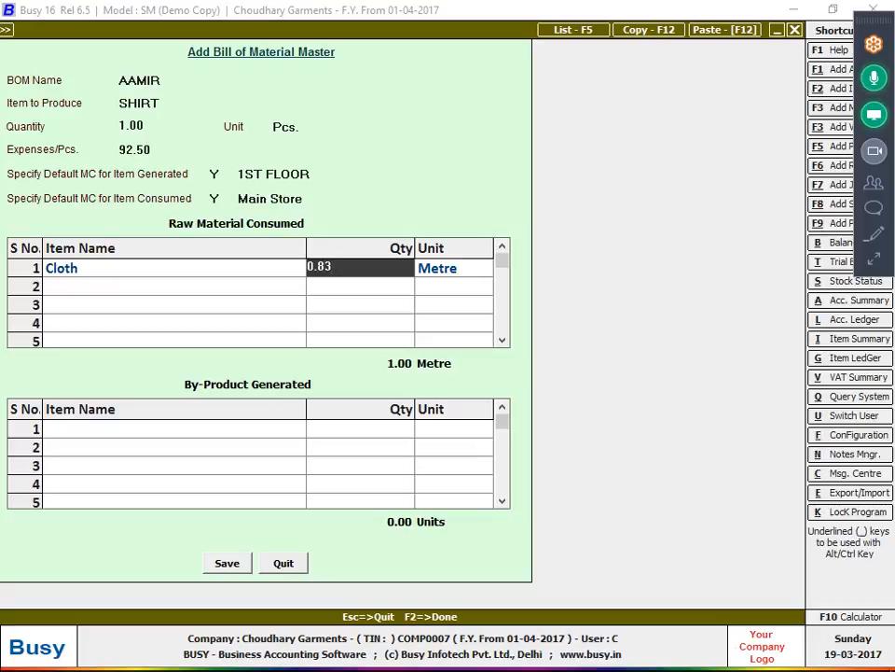
pyautogui.press('Return')
pyautogui.press('Return')
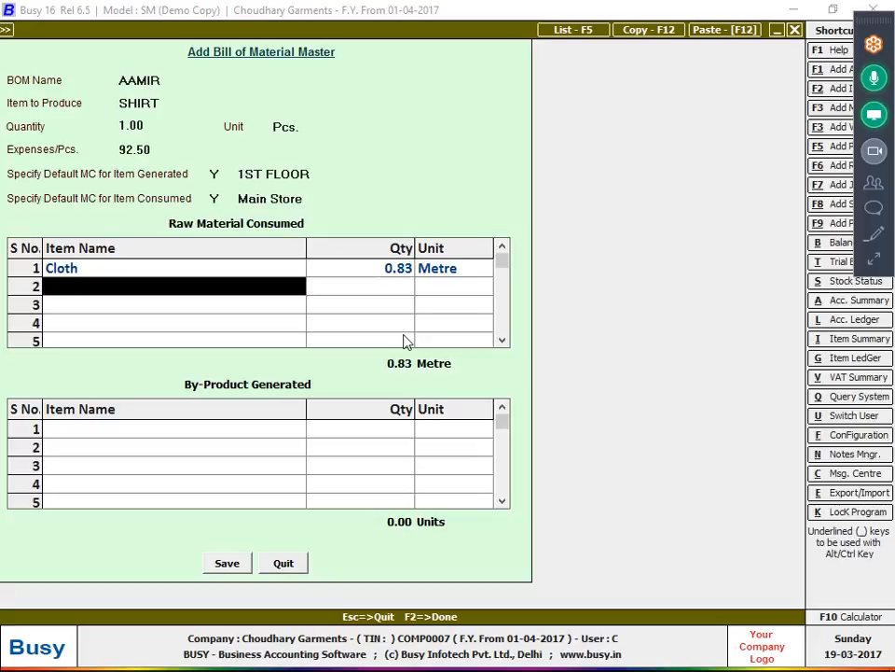
pyautogui.hotkey('alt', 'Tab')
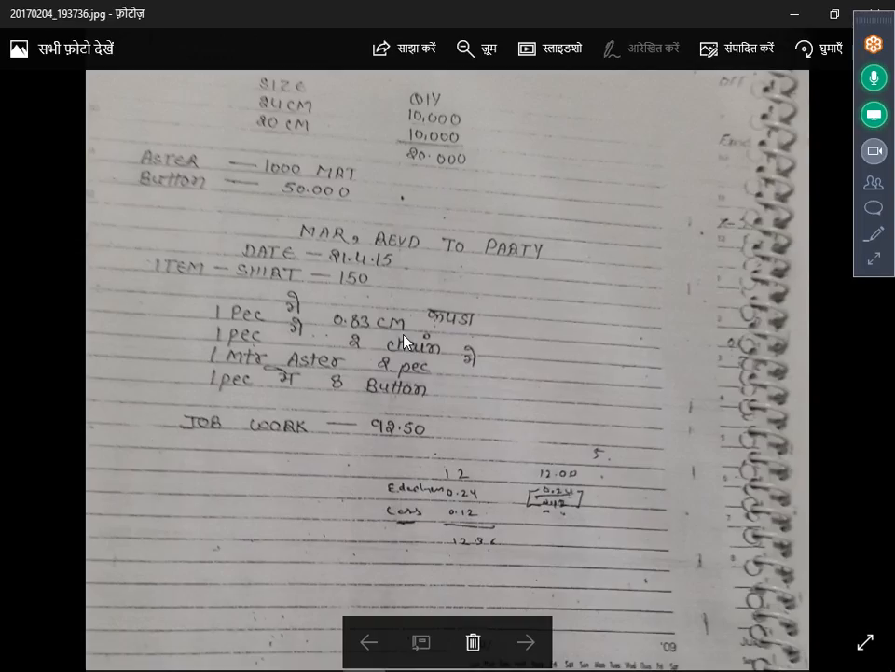
pyautogui.hotkey('alt', 'Tab')
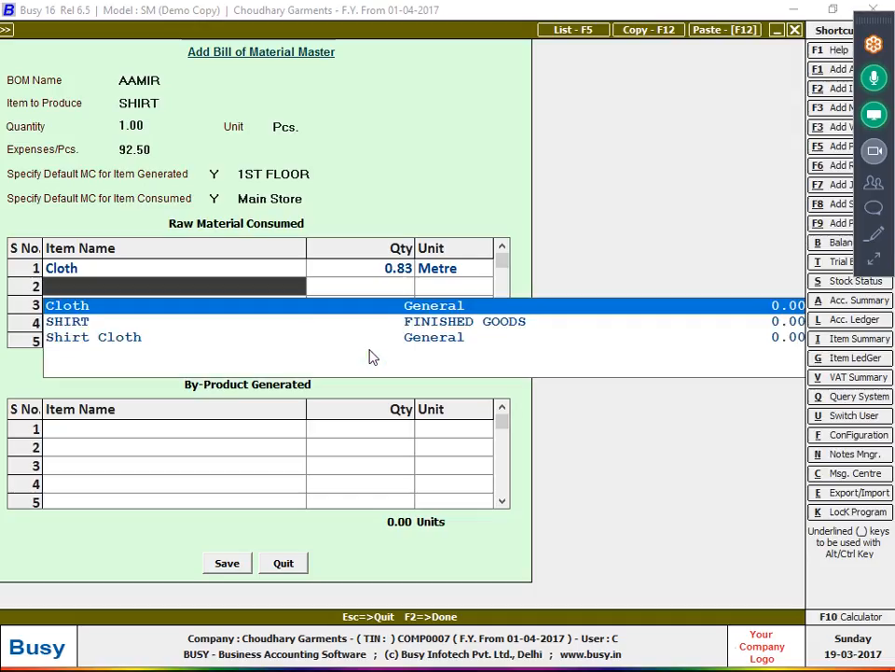
pyautogui.write('bu')
pyautogui.press('BackSpace')
pyautogui.press('BackSpace')
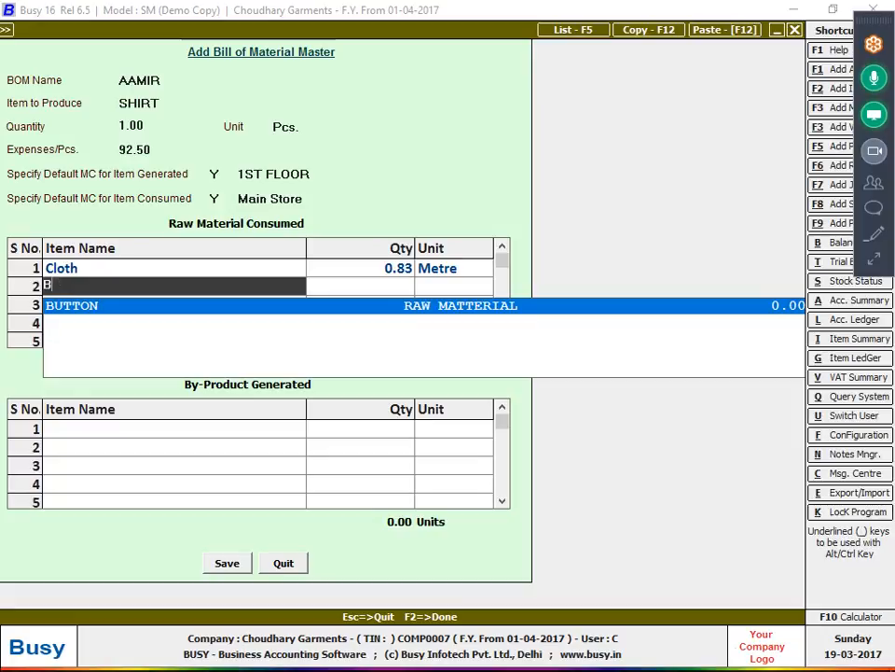
pyautogui.write('ch')
pyautogui.press('Return')
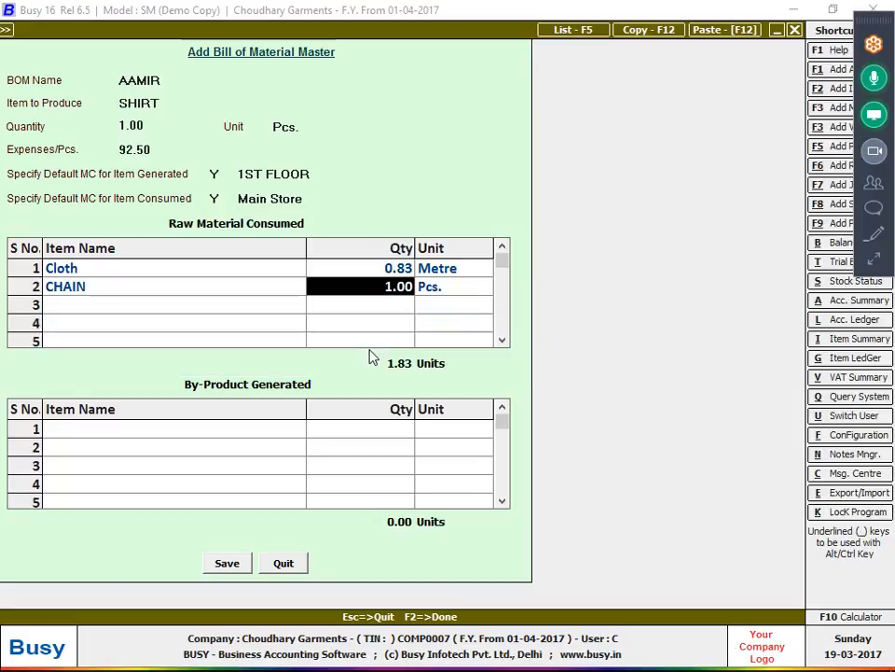
pyautogui.write('2')
pyautogui.press('Return')
pyautogui.press('Return')
# - Add raw materials ASTER 0.50 metre and BUTTON 8 pieces
pyautogui.hotkey('alt', 'Tab')
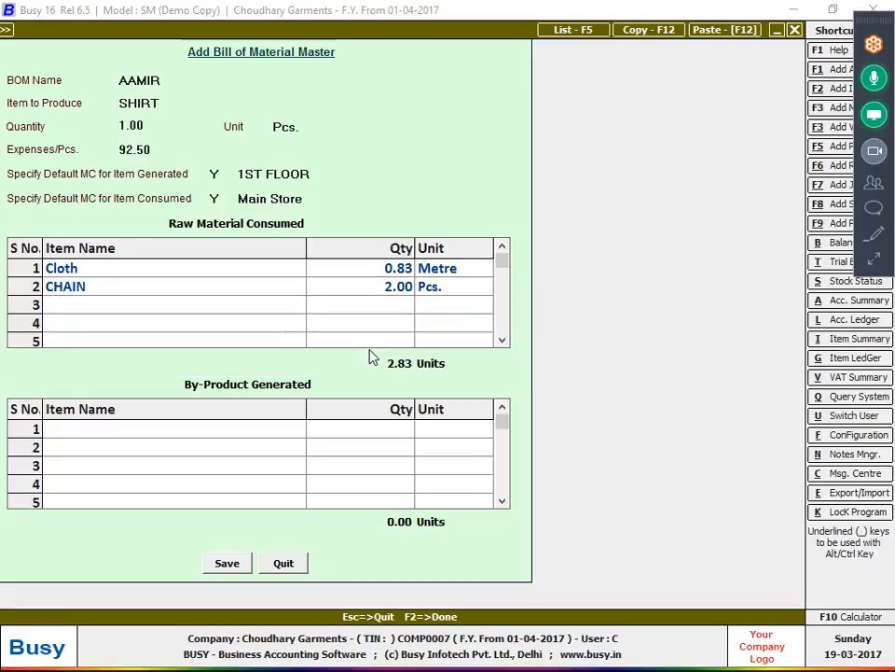
pyautogui.hotkey('alt', 'Tab')
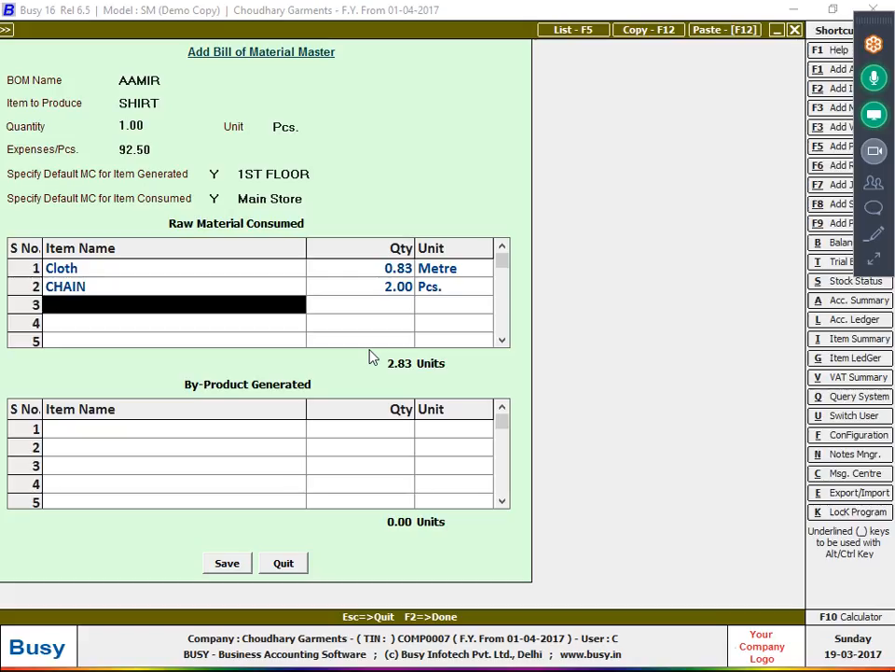
pyautogui.write('as')
pyautogui.press('Return')
pyautogui.write('0.50')
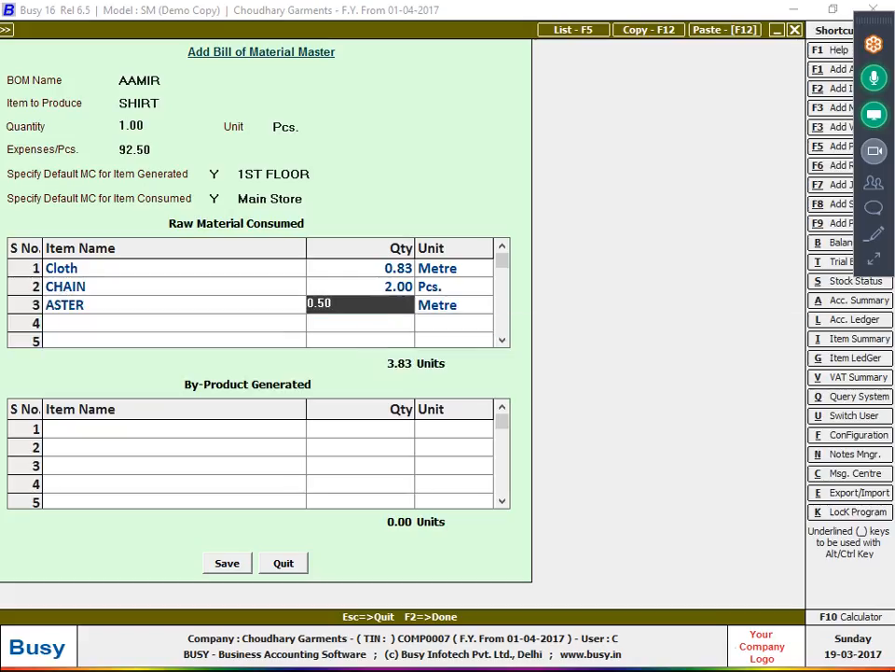
pyautogui.press('Return')
pyautogui.press('Return')
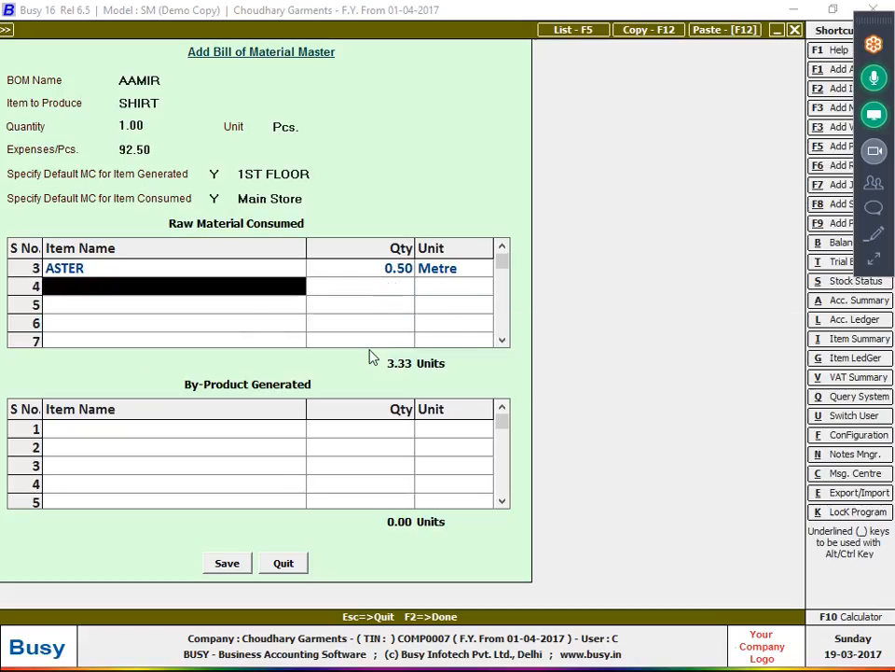
pyautogui.write('BU')
pyautogui.press('Return')
pyautogui.write('8')
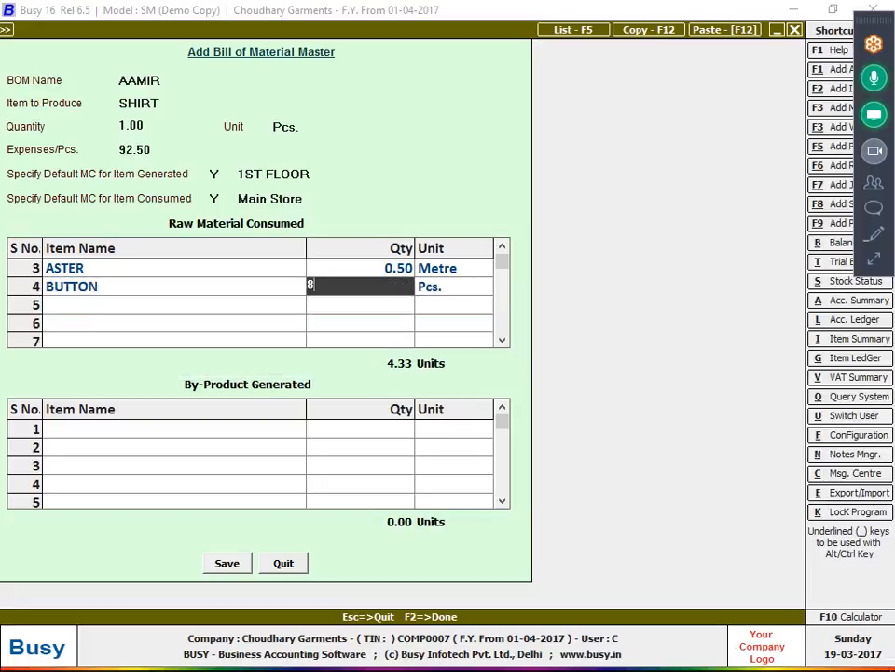
pyautogui.press('Return')
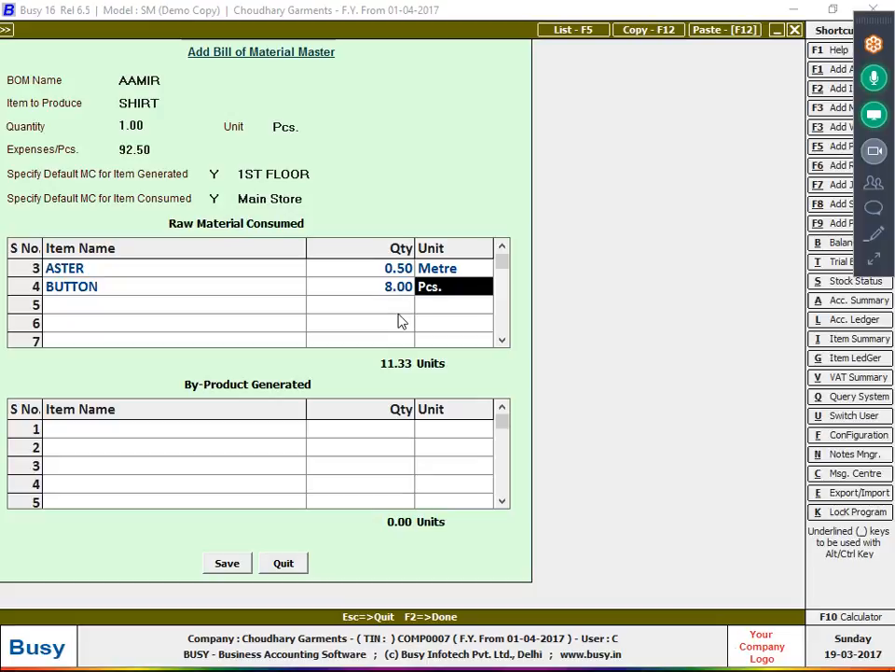
# - Save the AAMIR bill of material, review it in Modify, then begin a new production voucher
pyautogui.click(228, 562)
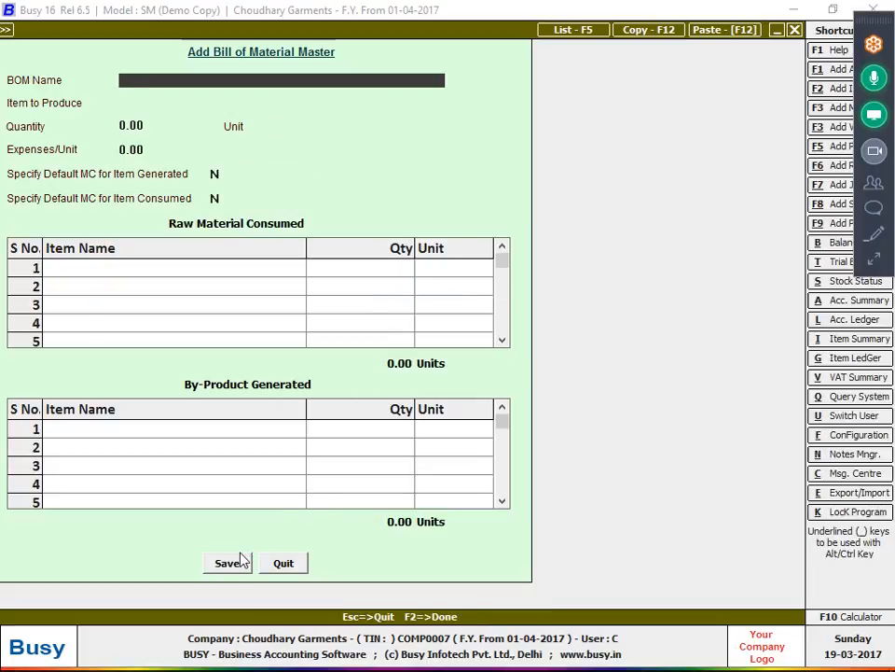
pyautogui.press('Escape')
pyautogui.press('Down')
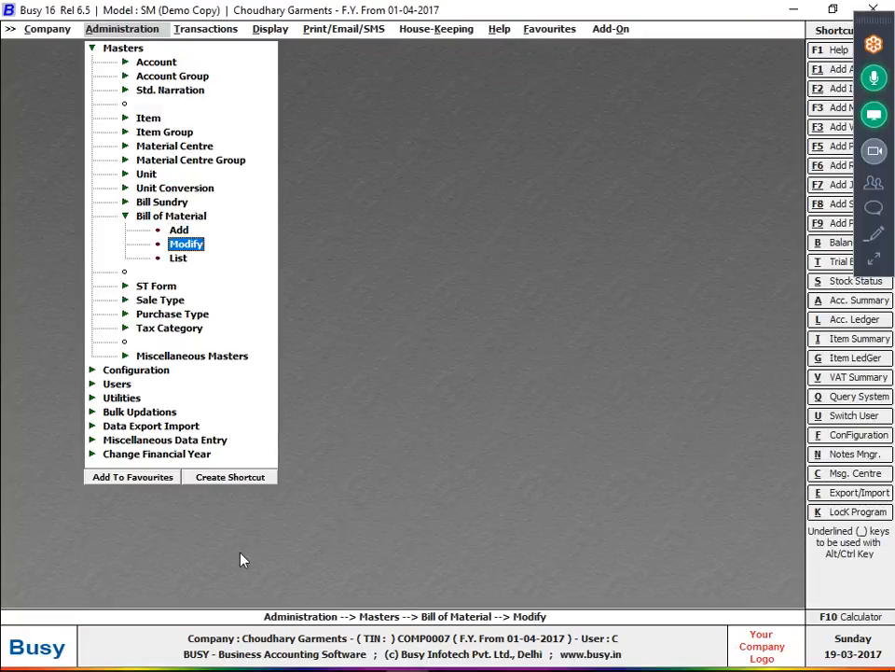
pyautogui.press('Return')
pyautogui.press('Return')
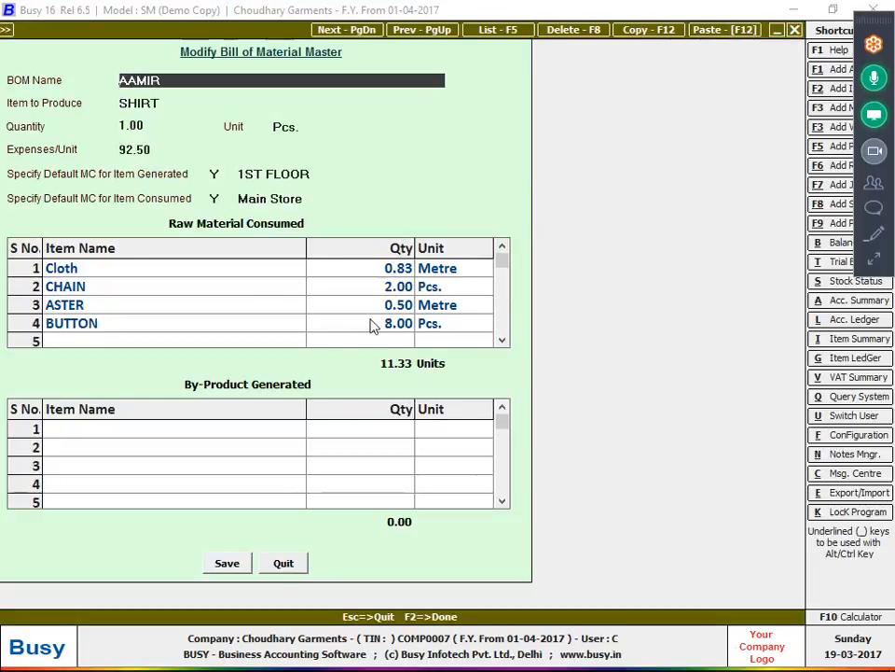
pyautogui.press('Escape')
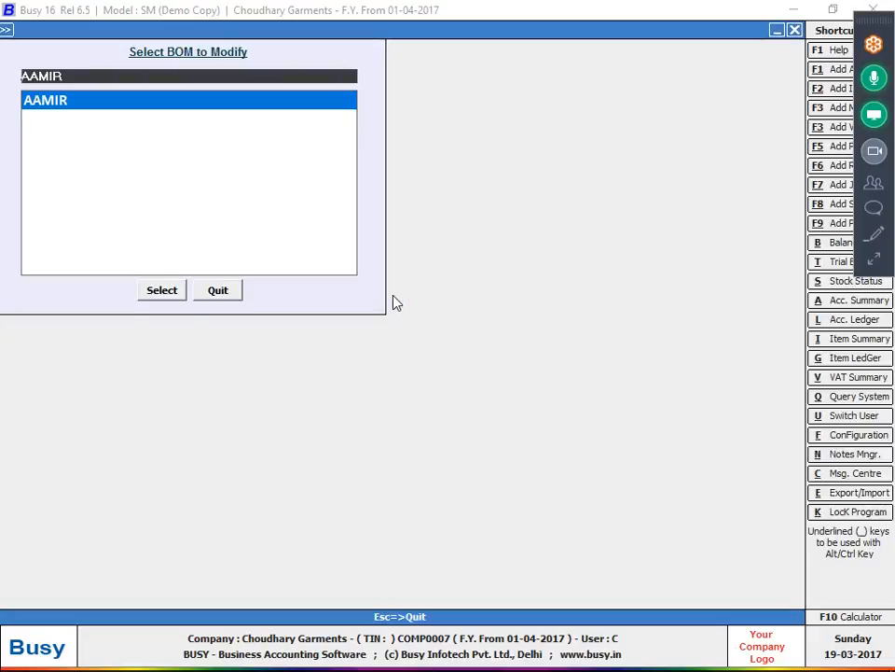
pyautogui.press('Escape')
pyautogui.press('Escape')
pyautogui.press('Right')
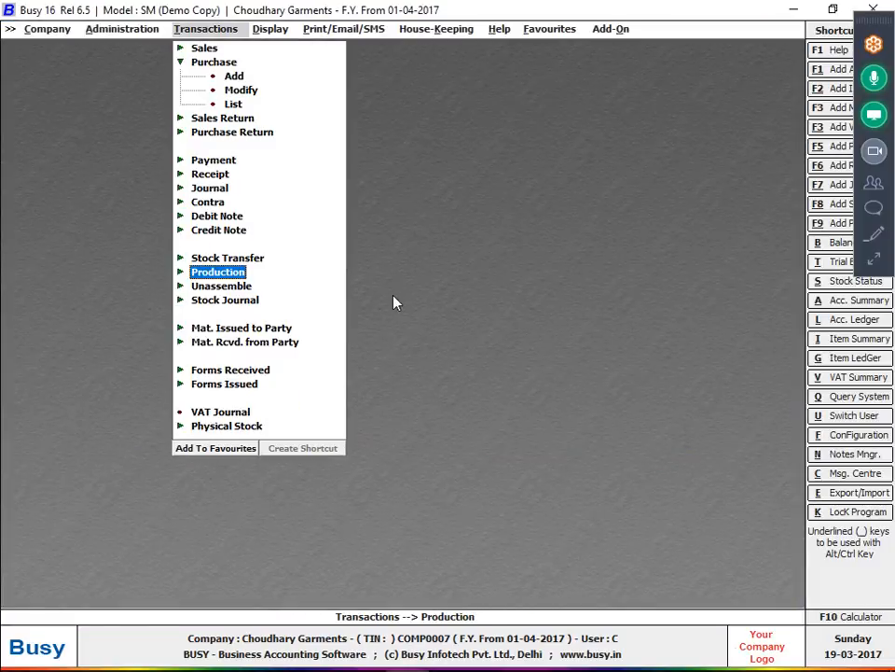
pyautogui.press('Return')
pyautogui.press('Return')
pyautogui.press('Return')
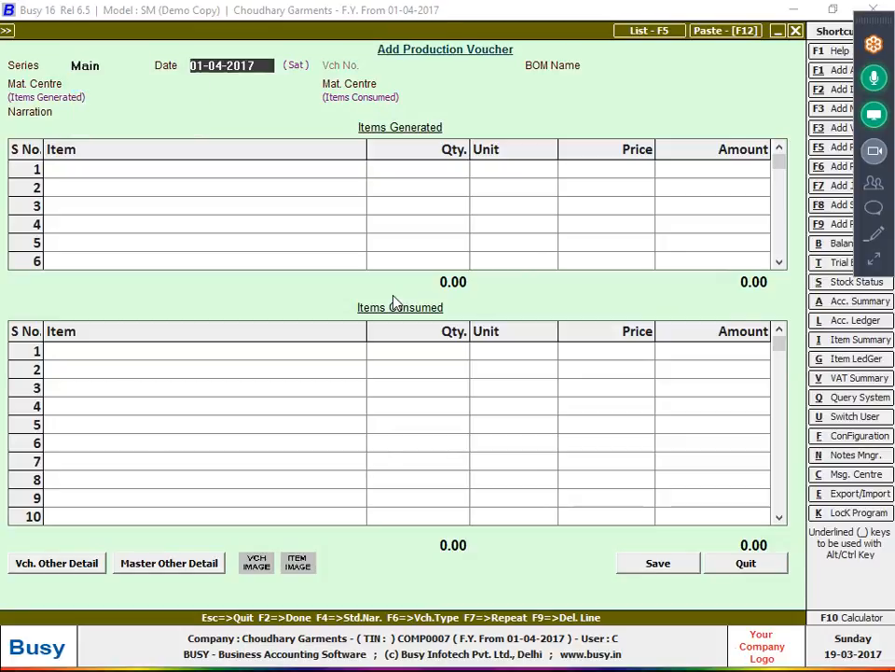
# - Date the production voucher 21-04-2017, pick the AAMIR bill of material, and produce 150 SHIRT pieces
pyautogui.hotkey('alt', 'Tab')
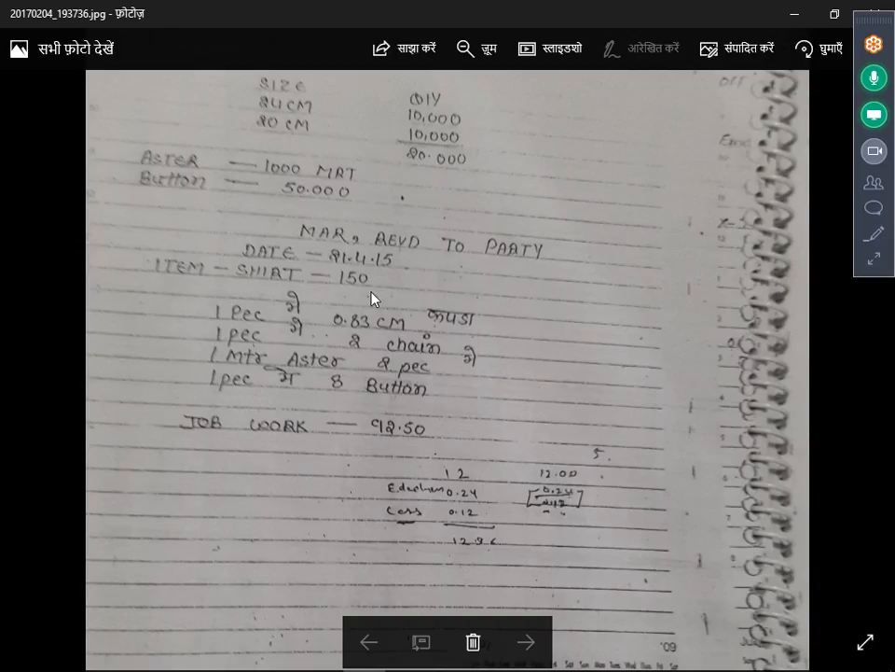
pyautogui.hotkey('alt', 'Tab')
pyautogui.write('21')
pyautogui.press('Return')
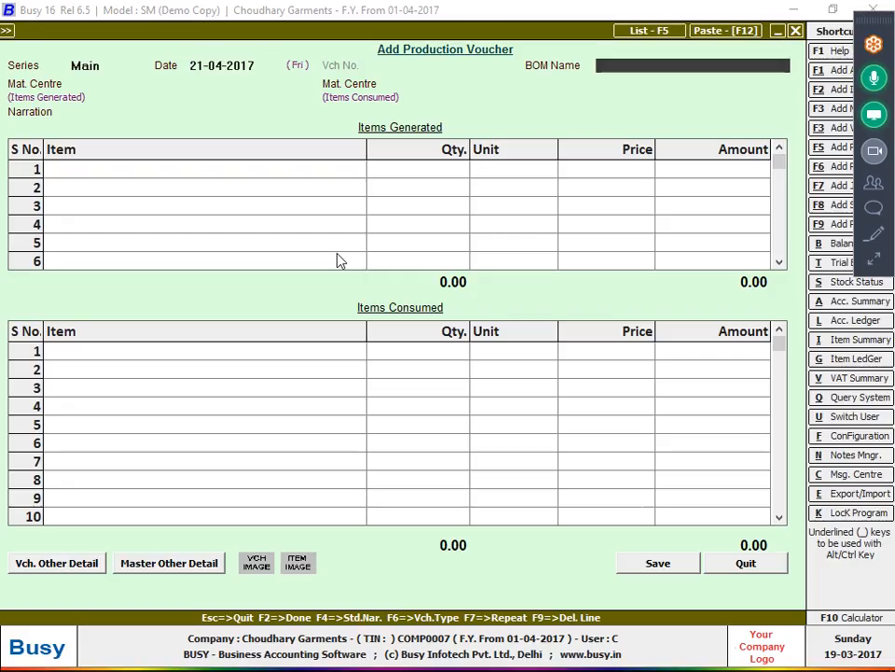
pyautogui.press('space')
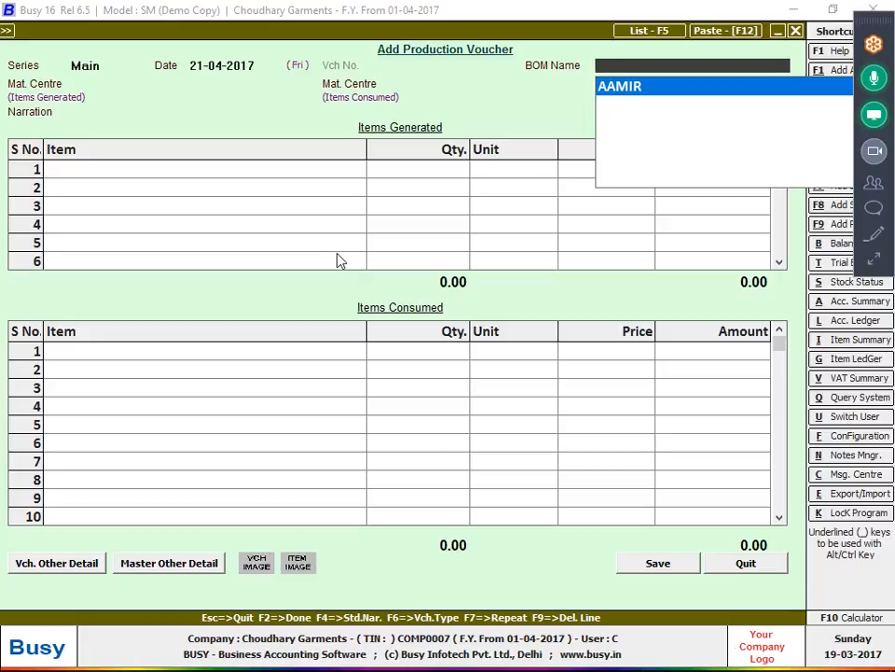
pyautogui.press('F3')
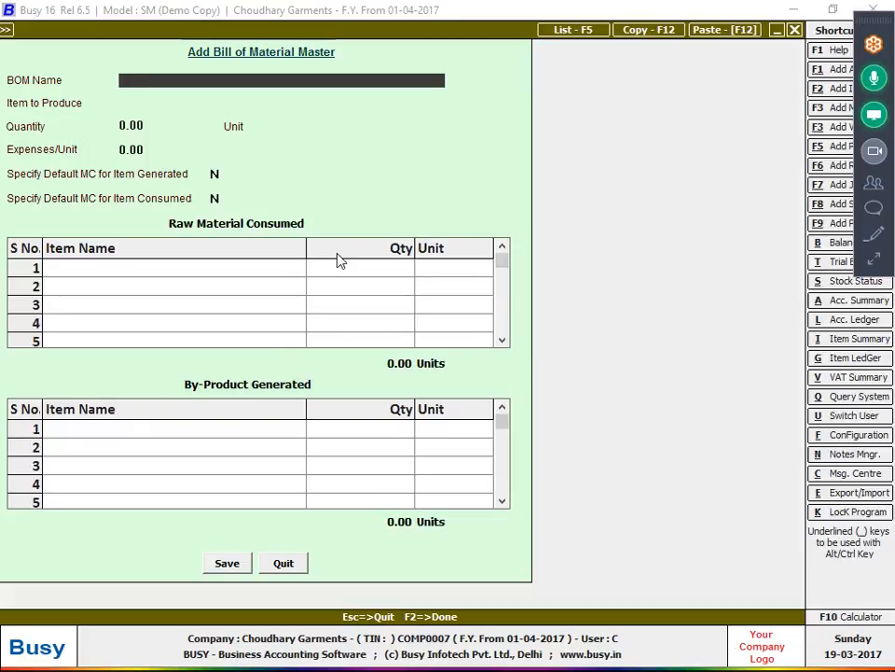
pyautogui.press('Escape')
pyautogui.press('Return')
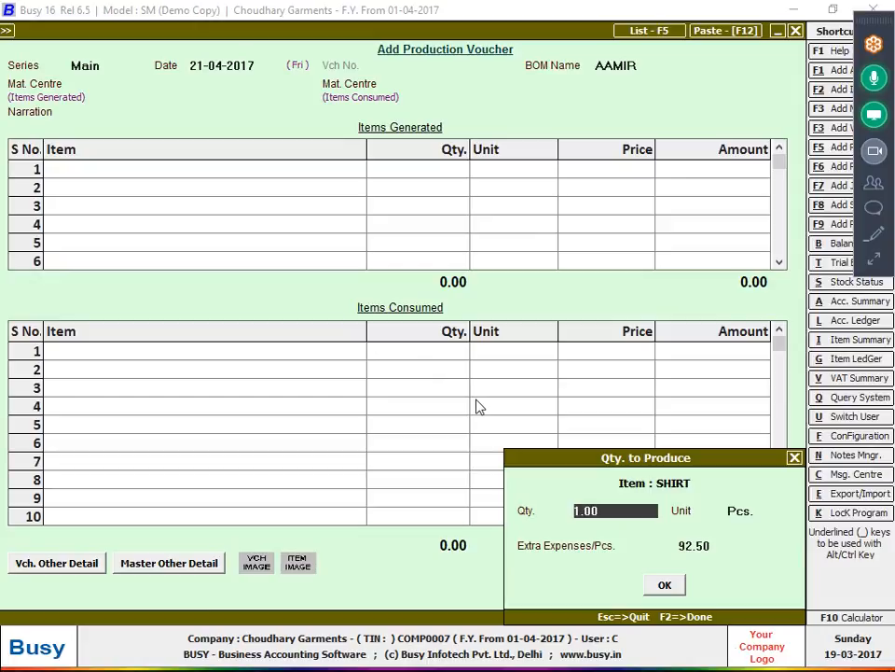
pyautogui.write('150')
pyautogui.press('Return')
pyautogui.press('Return')
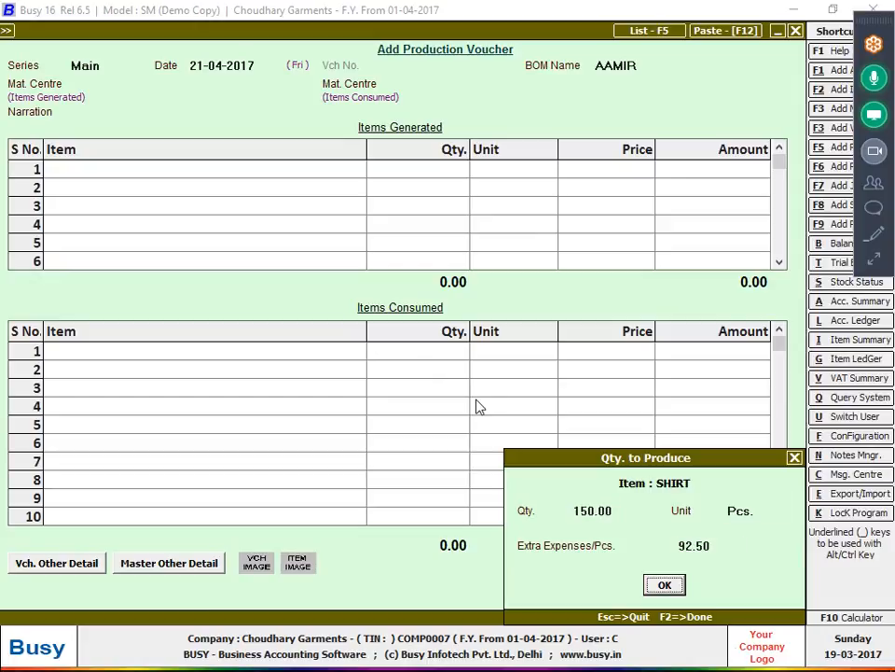
pyautogui.press('Return')
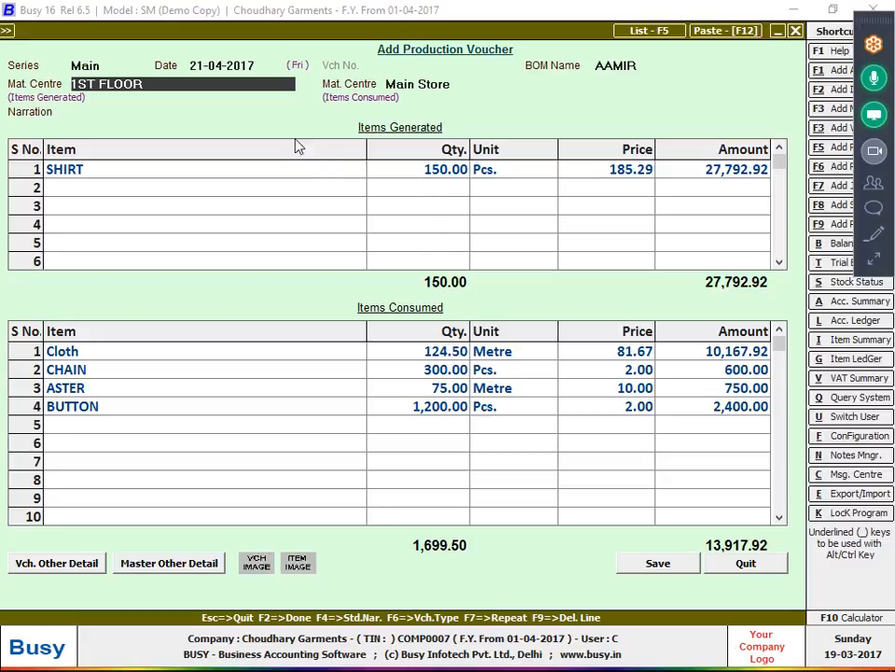
# - Review the 1ST FLOOR material centre and AAMIR BOM, reconfirm the 150 quantity, and save the voucher
pyautogui.moveTo(187, 86); pyautogui.dragTo(2, 82)
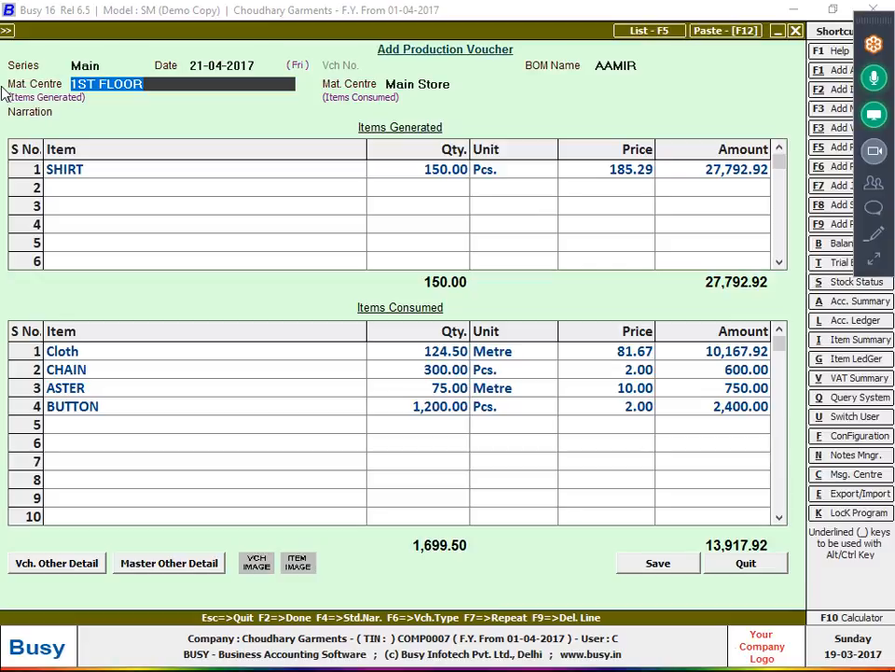
pyautogui.click(678, 71)
pyautogui.press('Return')
pyautogui.press('Return')
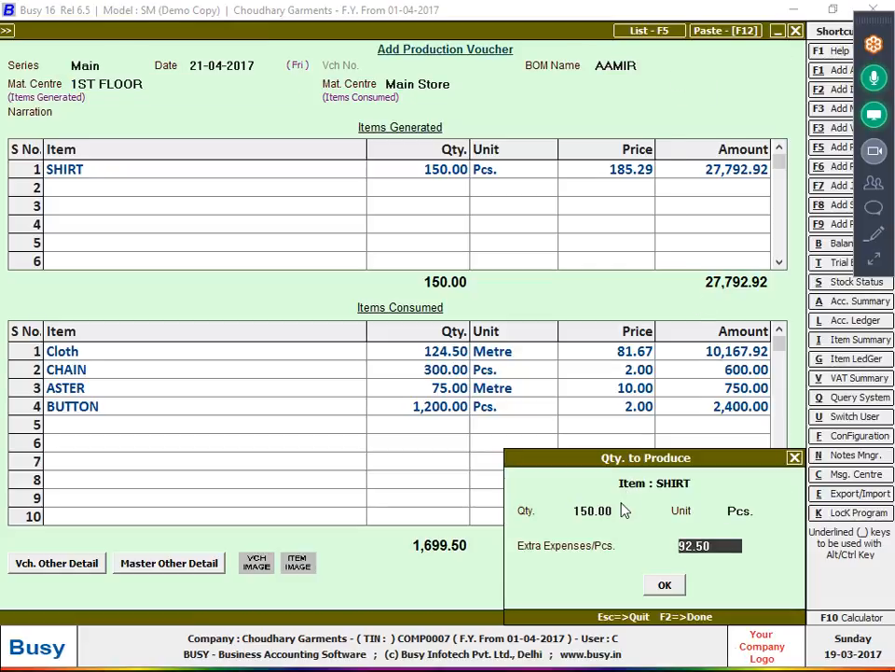
pyautogui.press('Return')
pyautogui.press('Return')
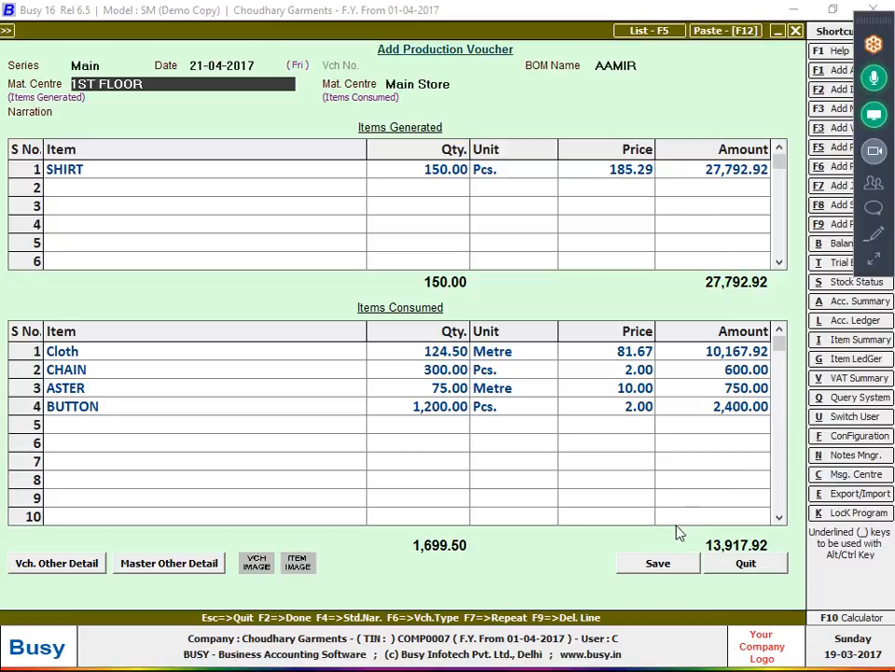
pyautogui.click(659, 571)
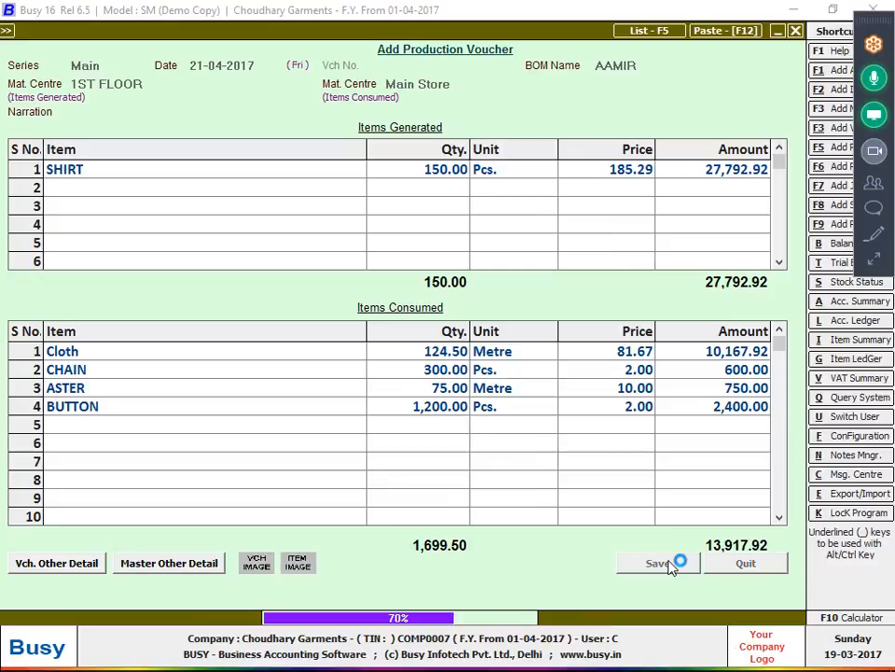
# - Close the blank production voucher and bring up the list of production vouchers
pyautogui.click(736, 568)
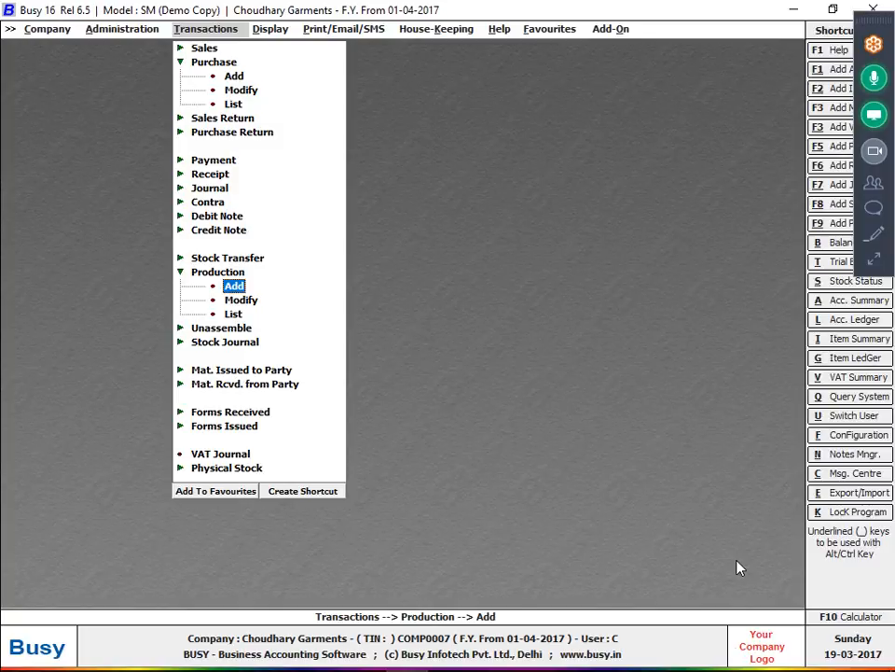
pyautogui.press('Down')
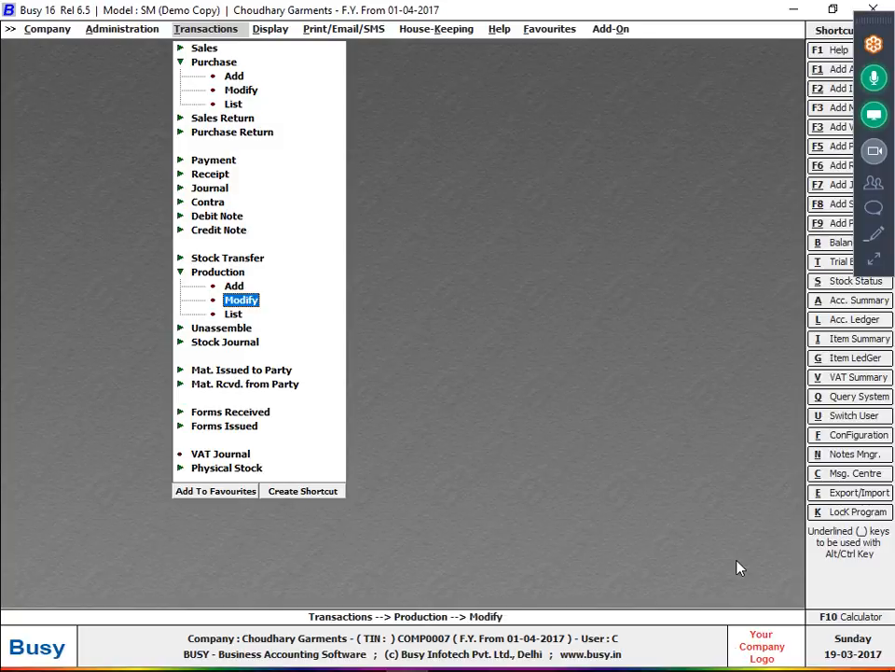
pyautogui.press('Down')
pyautogui.press('Return')
pyautogui.press('Return')
pyautogui.press('Return')
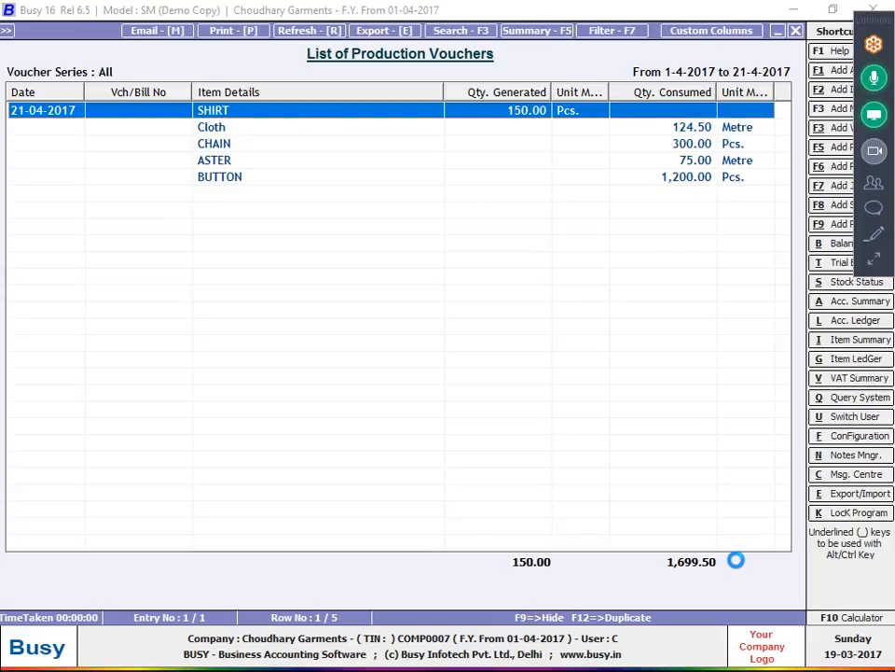
# - Inspect the saved 21-04-2017 SHIRT production voucher, quit it unchanged, and leave the list
pyautogui.press('Return')
pyautogui.press('Return')
pyautogui.press('Return')
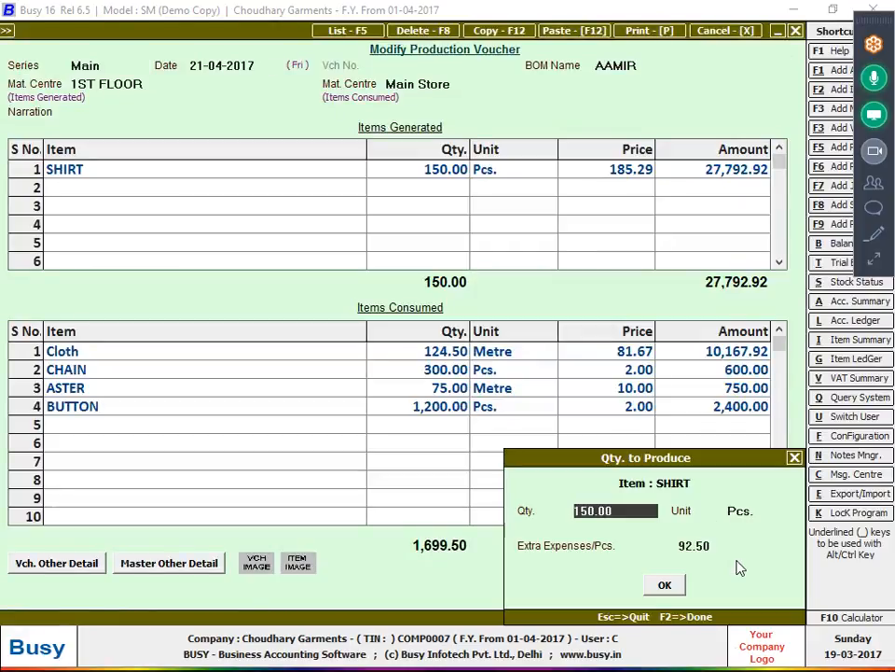
pyautogui.press('Escape')
pyautogui.press('Escape')
pyautogui.press('Return')
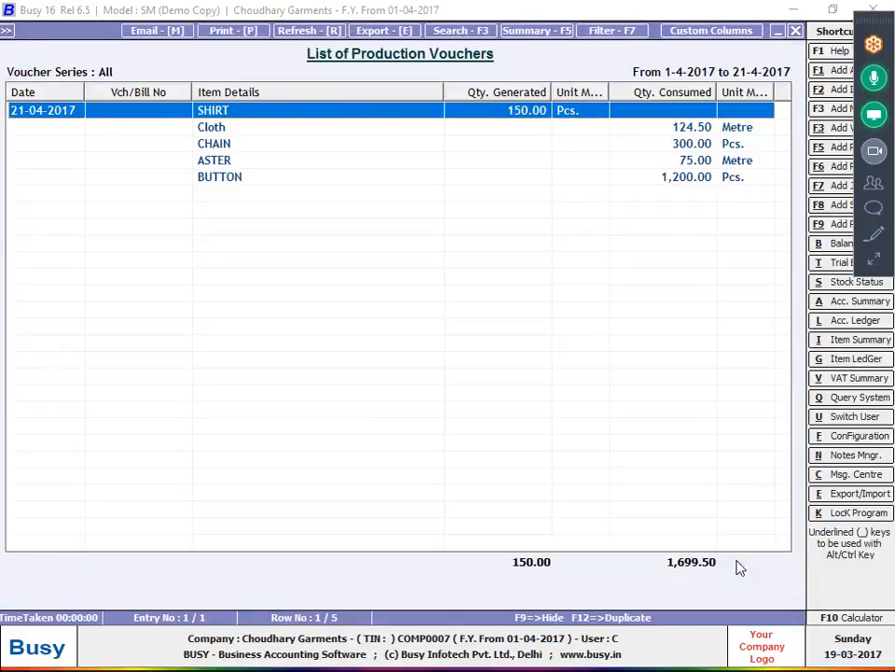
pyautogui.press('Escape')
pyautogui.press('Escape')
pyautogui.press('Escape')
pyautogui.press('Down')
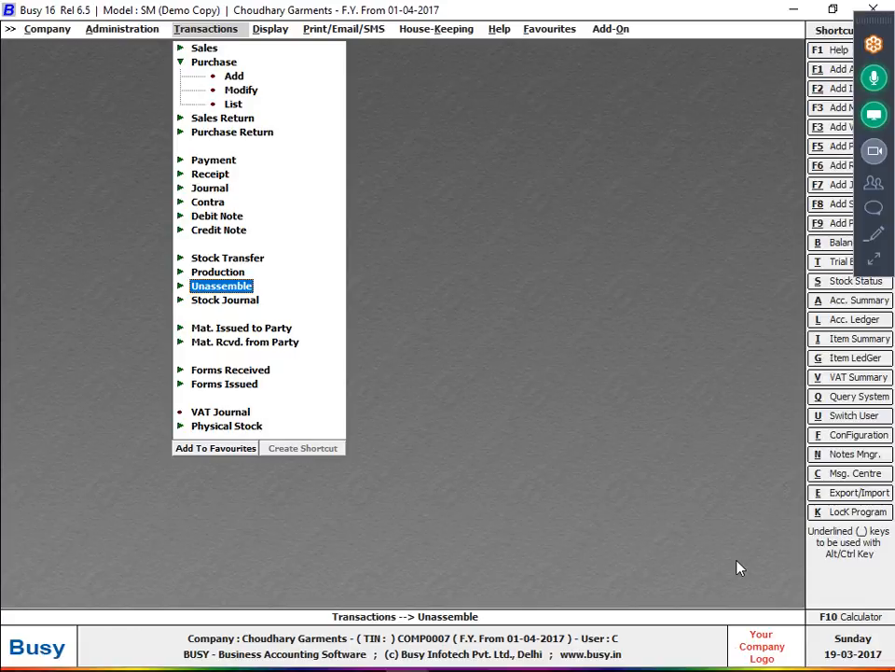
# - Add a 22-04-2017 unassemble voucher for 10 SHIRT via AAMIR, saving despite the negative stock warning
pyautogui.press('Return')
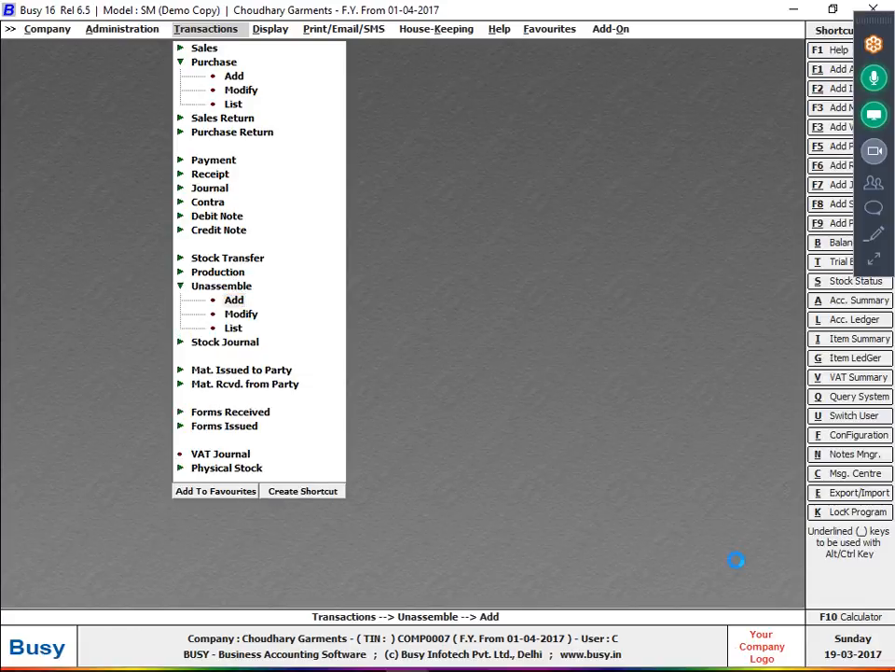
pyautogui.press('Return')
pyautogui.press('Return')
pyautogui.write('22')
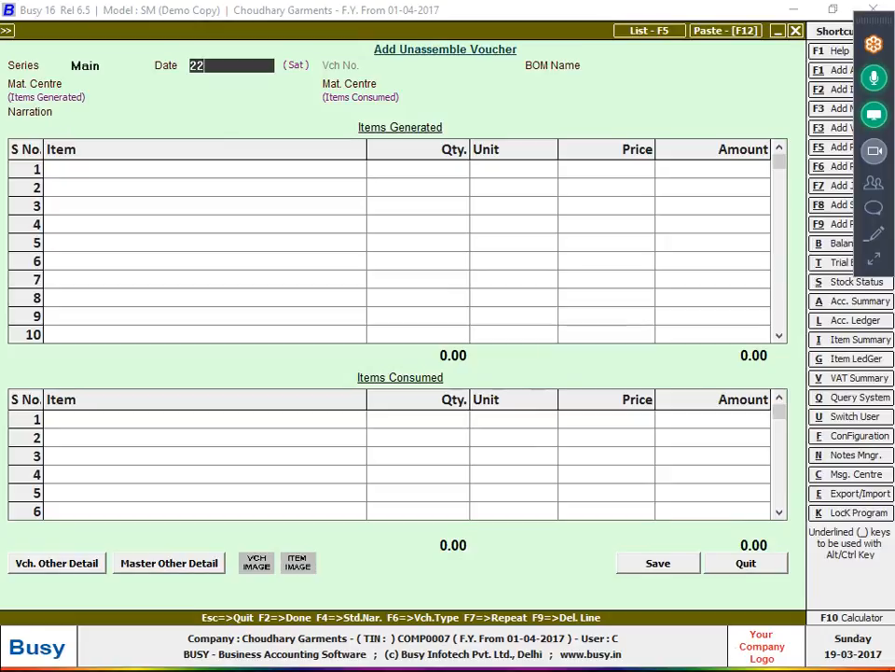
pyautogui.press('Return')
pyautogui.press('Return')
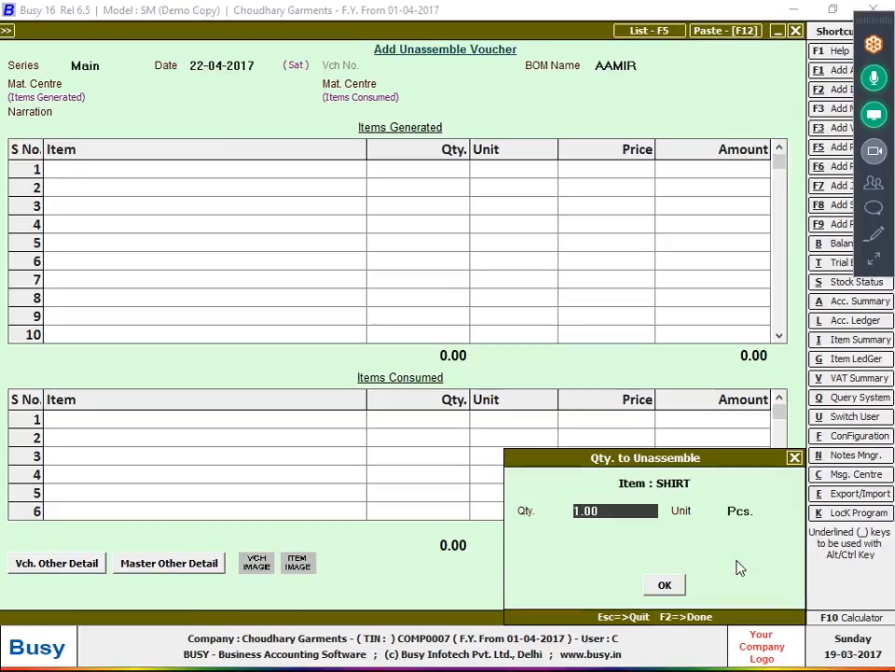
pyautogui.write('10')
pyautogui.press('Return')
pyautogui.press('Return')
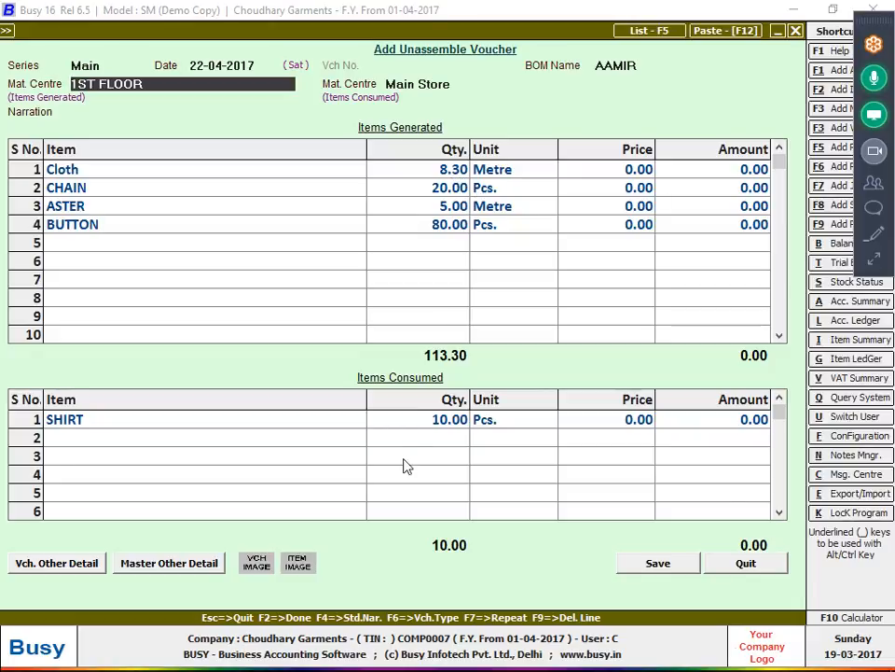
pyautogui.click(641, 562)
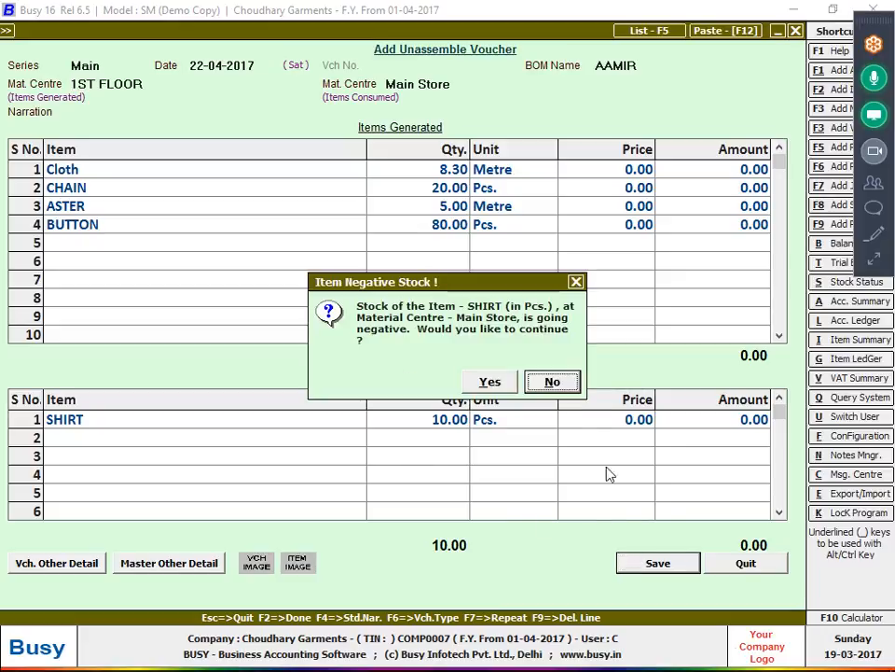
pyautogui.click(494, 383)
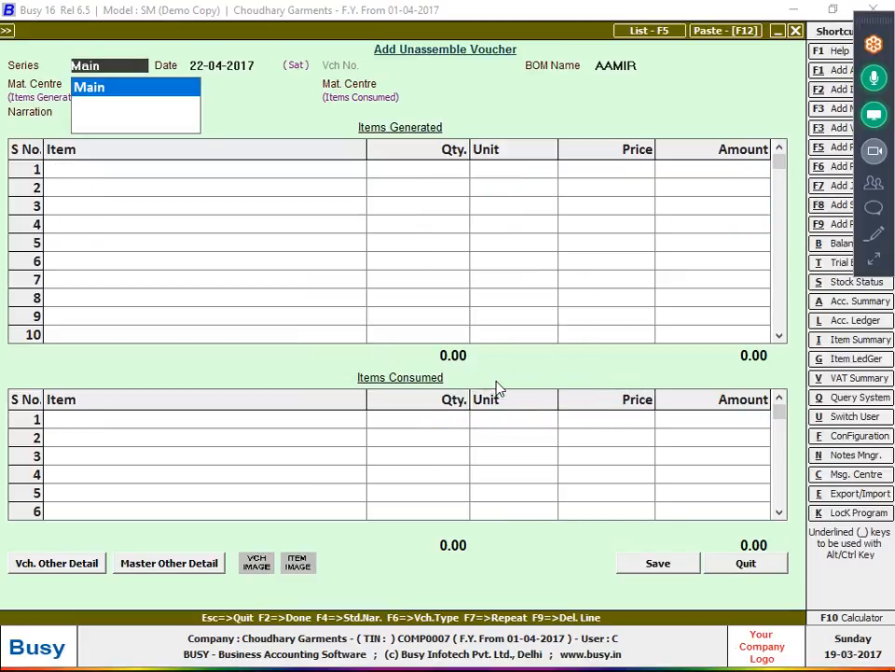
pyautogui.hotkey('alt', 'i')
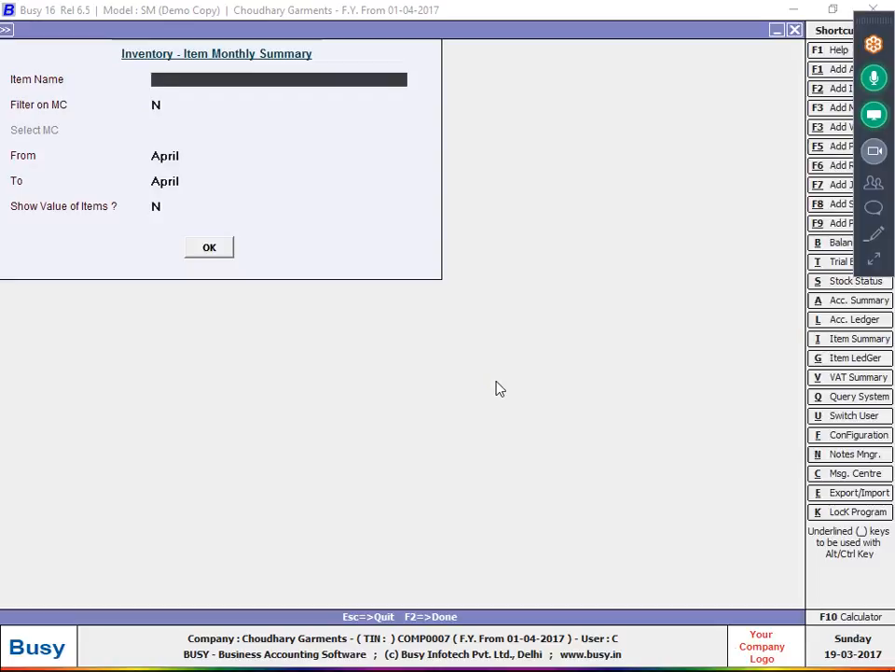
pyautogui.write('SHI')
pyautogui.press('Return')
pyautogui.press('Return')
pyautogui.press('Return')
pyautogui.press('Return')
pyautogui.press('Return')
pyautogui.press('Return')
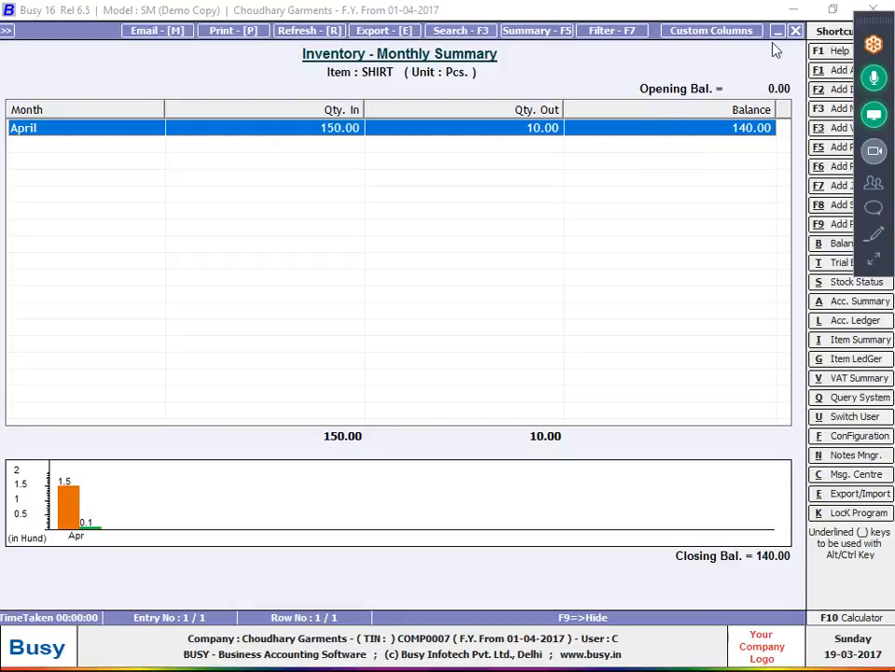
pyautogui.click(796, 30)
pyautogui.click(795, 31)
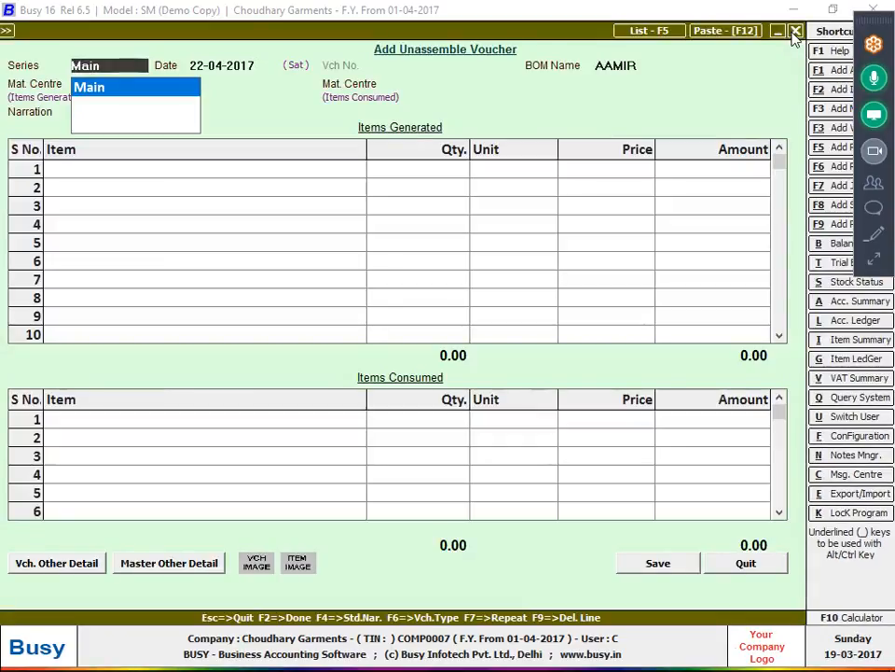
# - Close the unassemble voucher and switch off Enable Manufacturing Features in the inventory options, saving
pyautogui.click(796, 31)
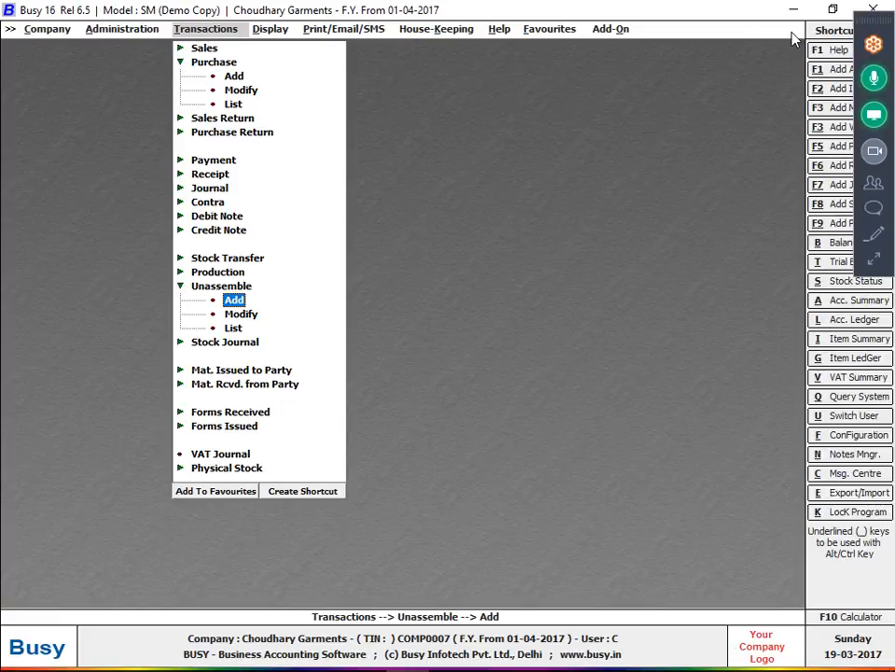
pyautogui.click(230, 281)
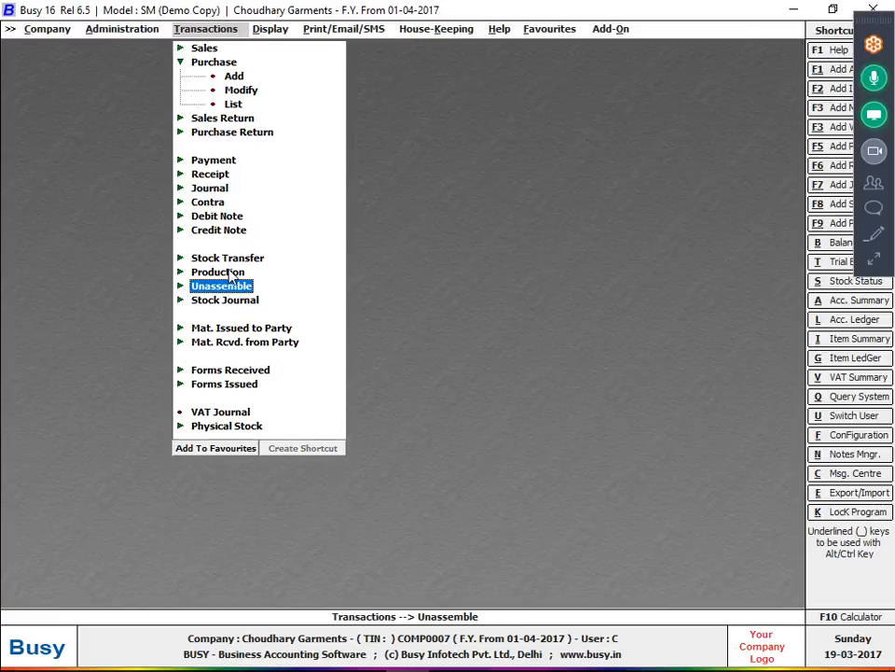
pyautogui.hotkey('alt', 'f')
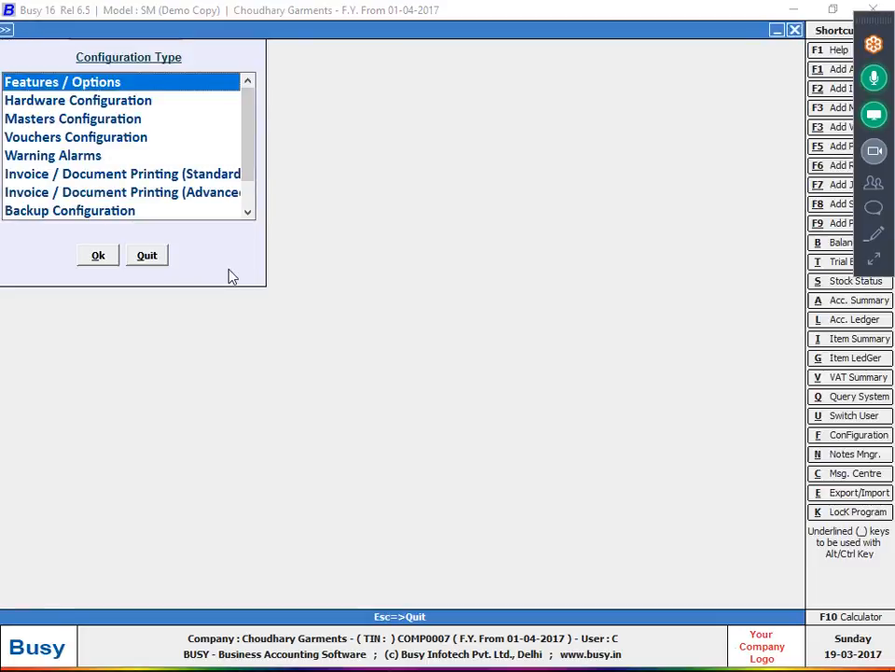
pyautogui.press('Return')
pyautogui.press('Down')
pyautogui.press('Down')
pyautogui.press('Down')
pyautogui.press('Return')
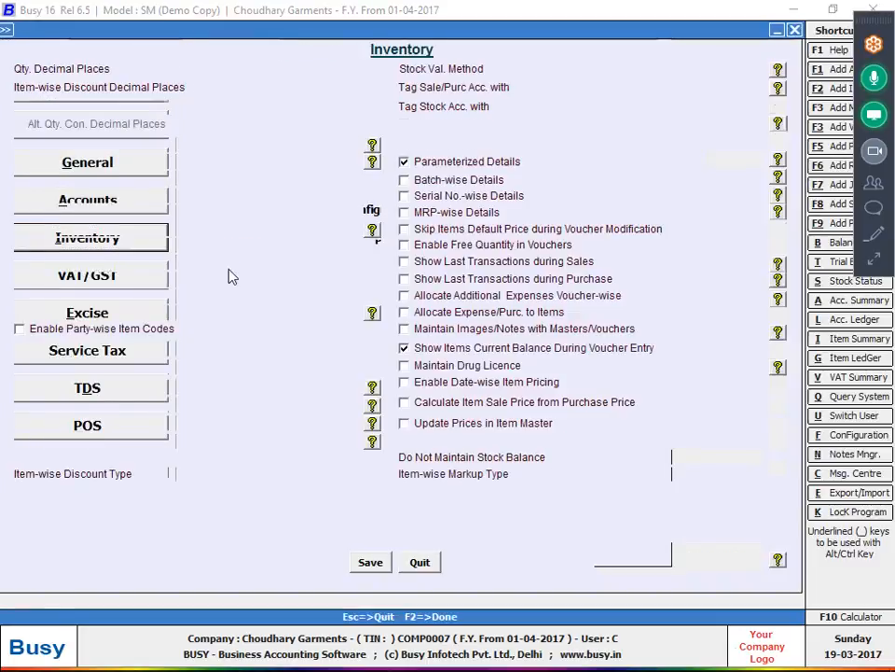
pyautogui.click(104, 163)
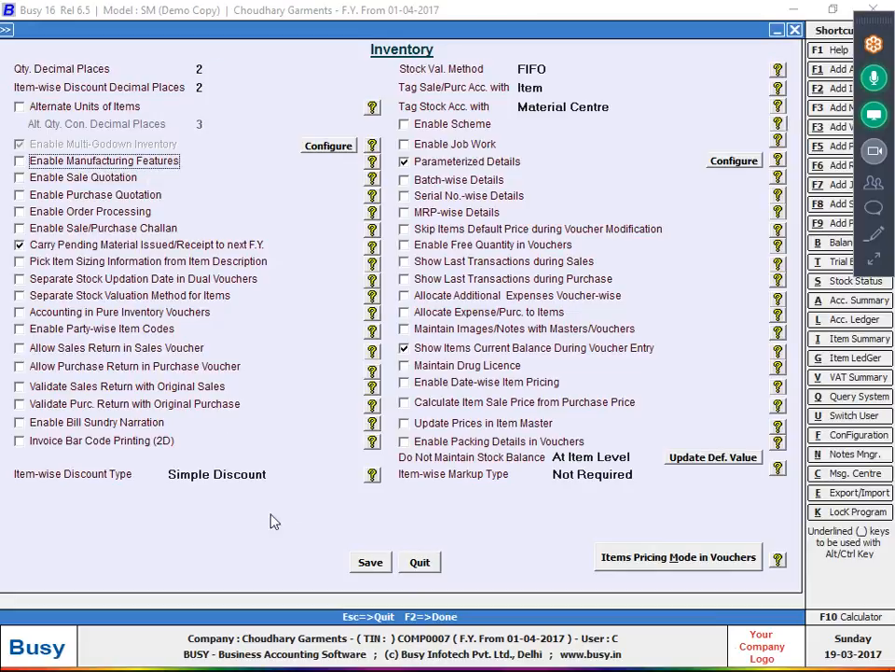
pyautogui.click(372, 562)
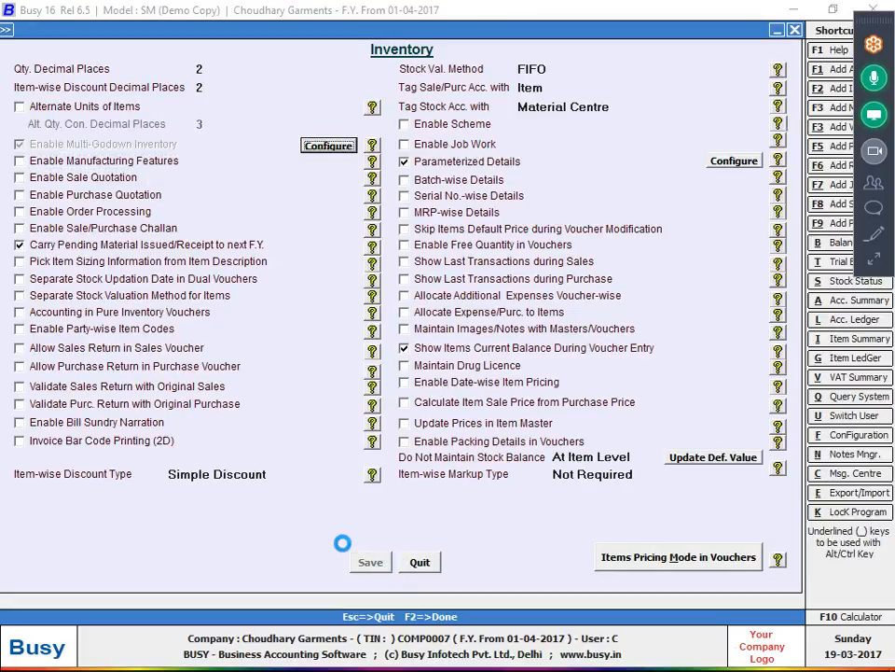
pyautogui.press('Escape')
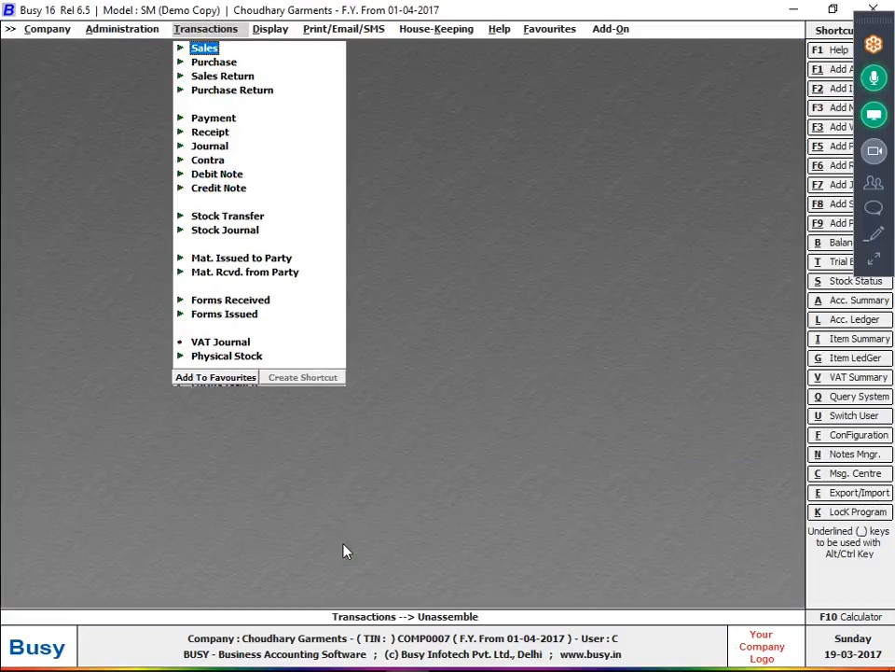
# - Check the Transactions menu for whether Production entries are still listed
pyautogui.press('Down')
pyautogui.press('Down')
pyautogui.press('Down')
pyautogui.press('Down')
pyautogui.press('Down')
pyautogui.press('Down')
pyautogui.press('Down')
pyautogui.press('Down')
pyautogui.press('Down')
pyautogui.press('Down')
pyautogui.press('Down')
pyautogui.press('Up')
pyautogui.press('Up')
pyautogui.press('Up')
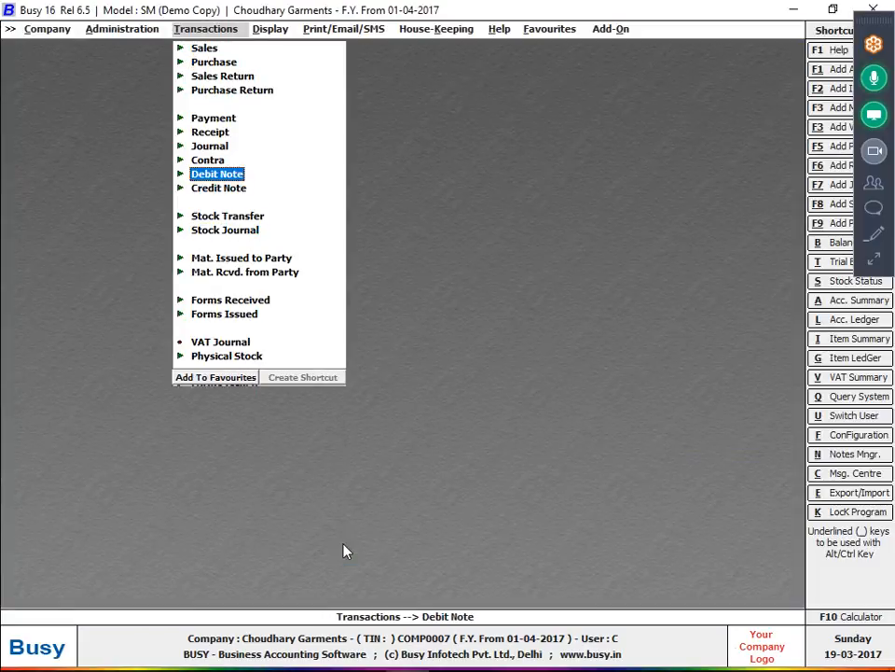
pyautogui.press('Down')
pyautogui.press('Down')
pyautogui.press('Down')
pyautogui.press('Down')
pyautogui.press('Down')
pyautogui.press('Up')
pyautogui.press('Up')
pyautogui.press('Up')
pyautogui.press('Up')
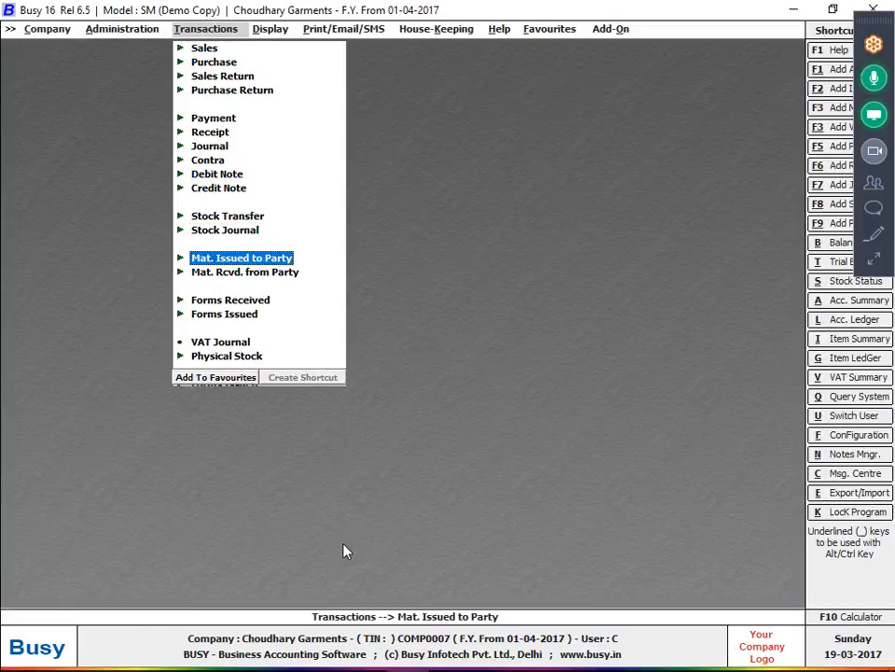
pyautogui.press('Up')
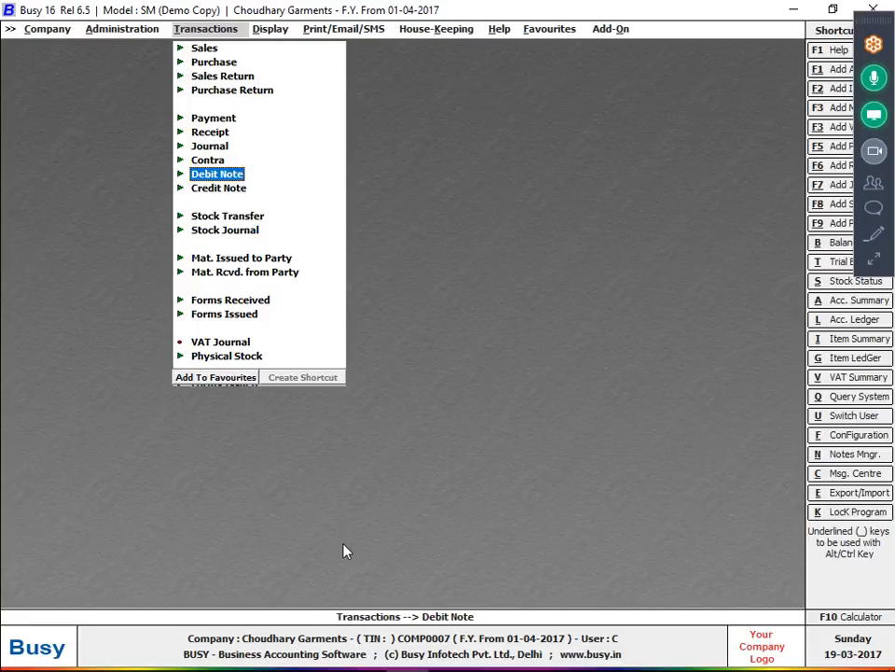
# - Turn Enable Manufacturing Features back on in the inventory options and save
pyautogui.press('Down')
pyautogui.press('Left')
pyautogui.press('Down')
pyautogui.press('Return')
pyautogui.press('Return')
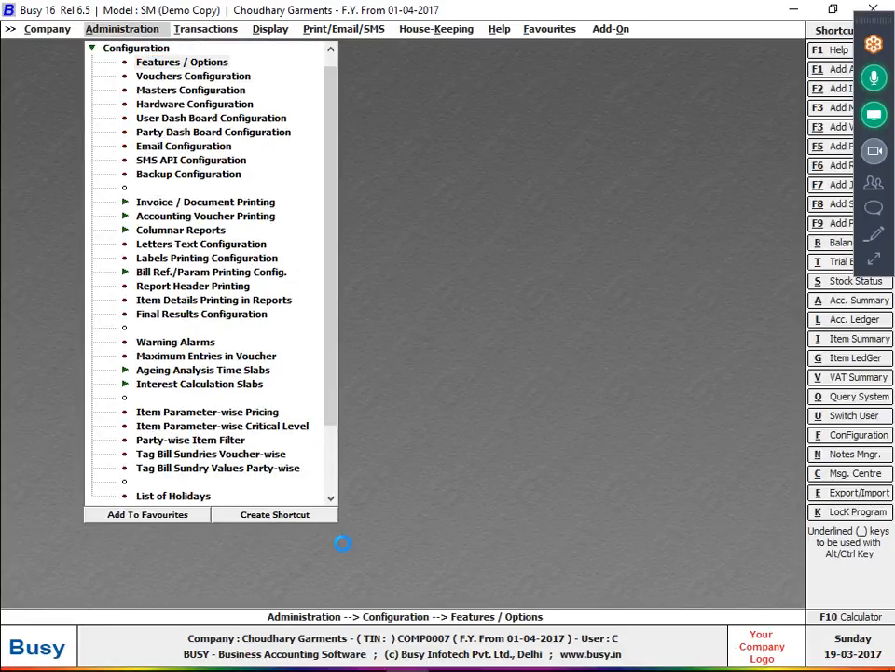
pyautogui.press('Down')
pyautogui.press('Down')
pyautogui.press('Down')
pyautogui.press('Down')
pyautogui.press('Return')
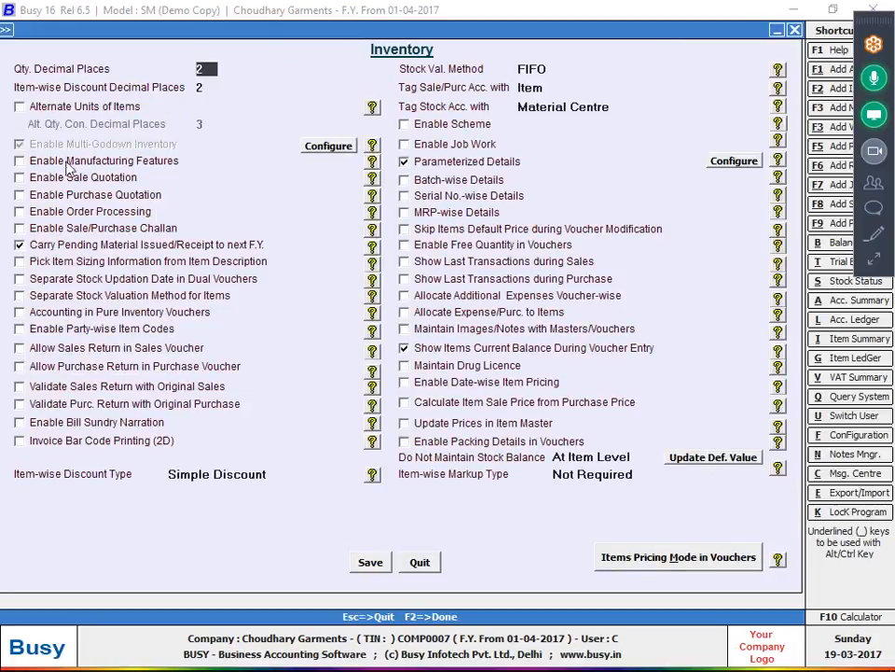
pyautogui.click(102, 162)
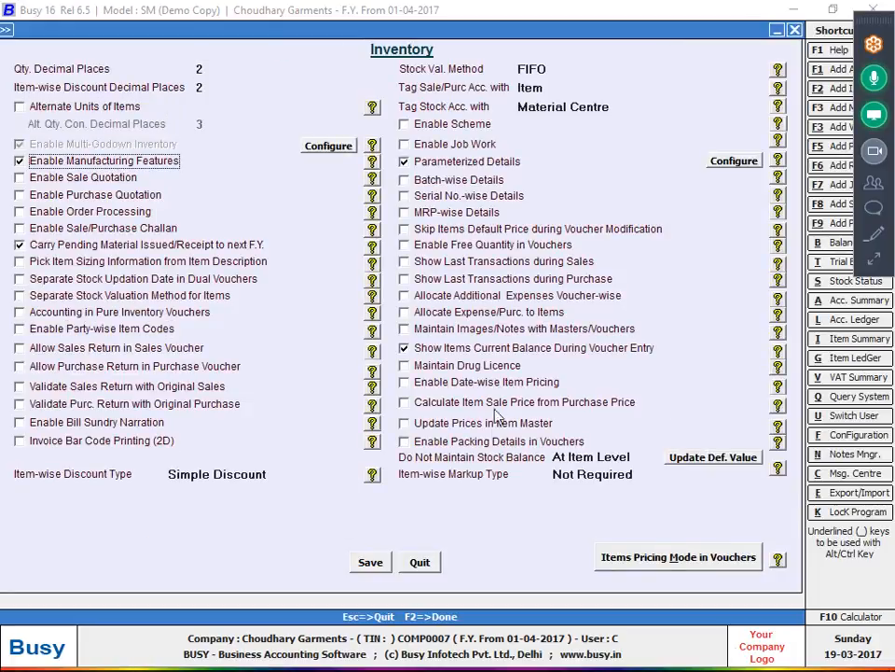
pyautogui.click(383, 559)
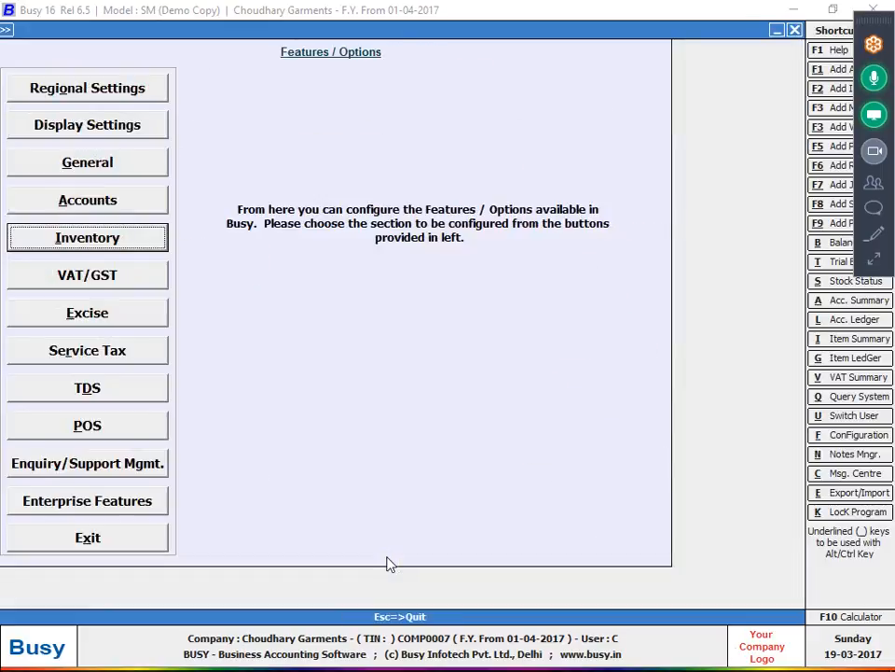
pyautogui.press('Escape')
pyautogui.press('Right')
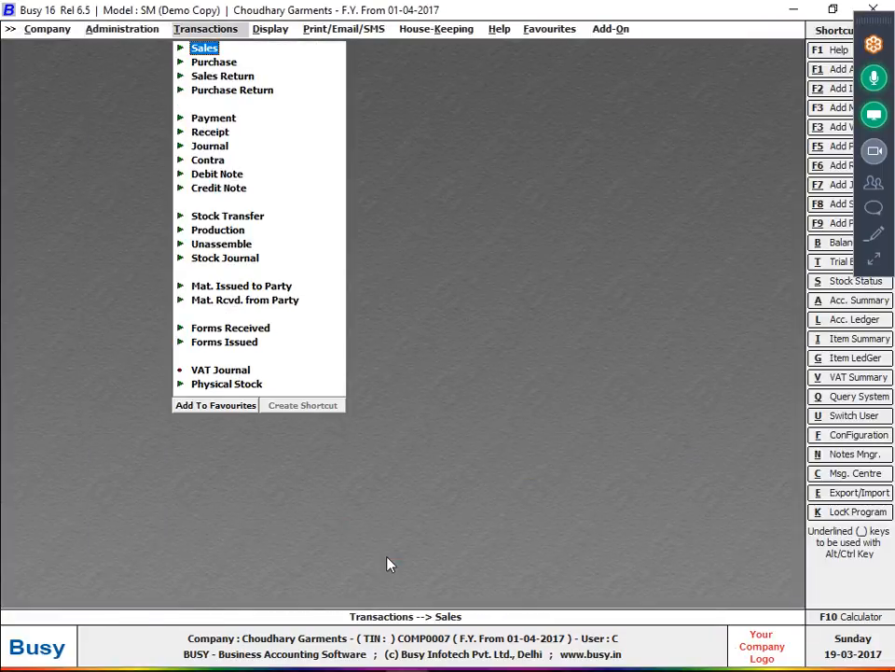
# - Open the Production Planning report from Display > Production Reports
pyautogui.press('Right')
pyautogui.press('Down')
pyautogui.press('Down')
pyautogui.press('Down')
pyautogui.press('Down')
pyautogui.press('Down')
pyautogui.press('Down')
pyautogui.press('Down')
pyautogui.press('Down')
pyautogui.press('Down')
pyautogui.press('Down')
pyautogui.press('Down')
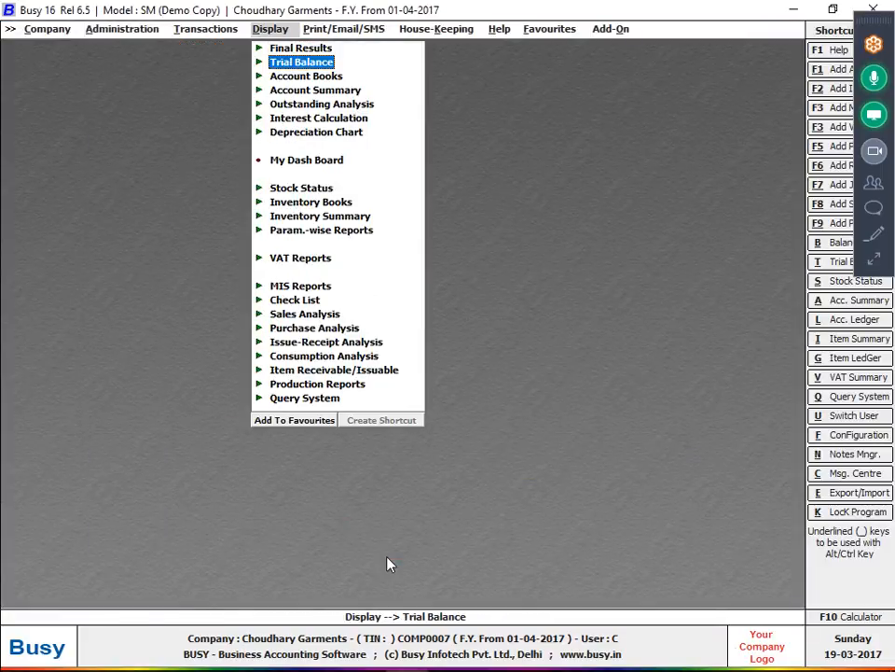
pyautogui.press('Down')
pyautogui.press('Down')
pyautogui.press('Down')
pyautogui.press('Down')
pyautogui.press('Down')
pyautogui.press('Down')
pyautogui.press('Down')
pyautogui.press('Down')
pyautogui.press('Down')
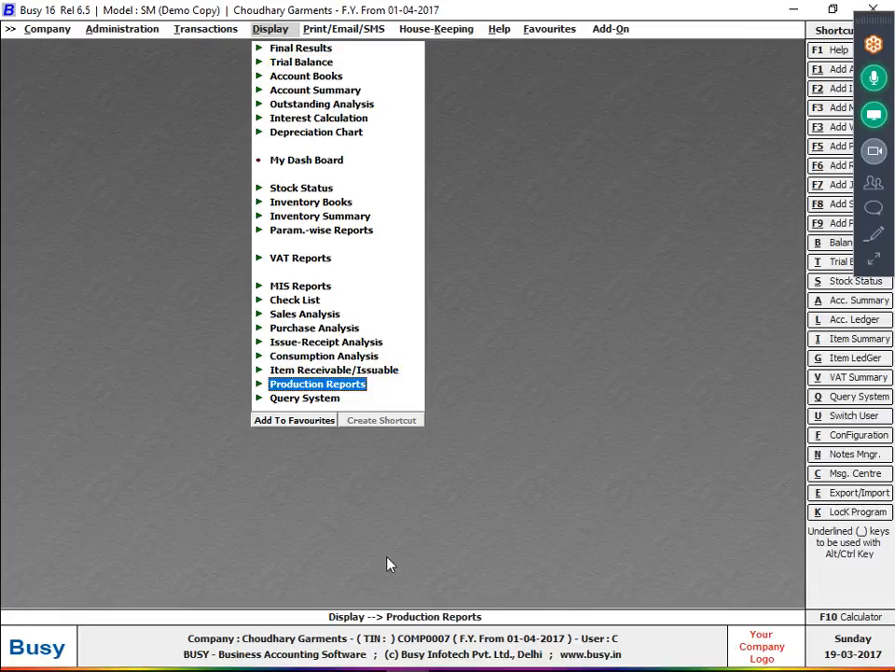
pyautogui.press('Right')
pyautogui.press('Down')
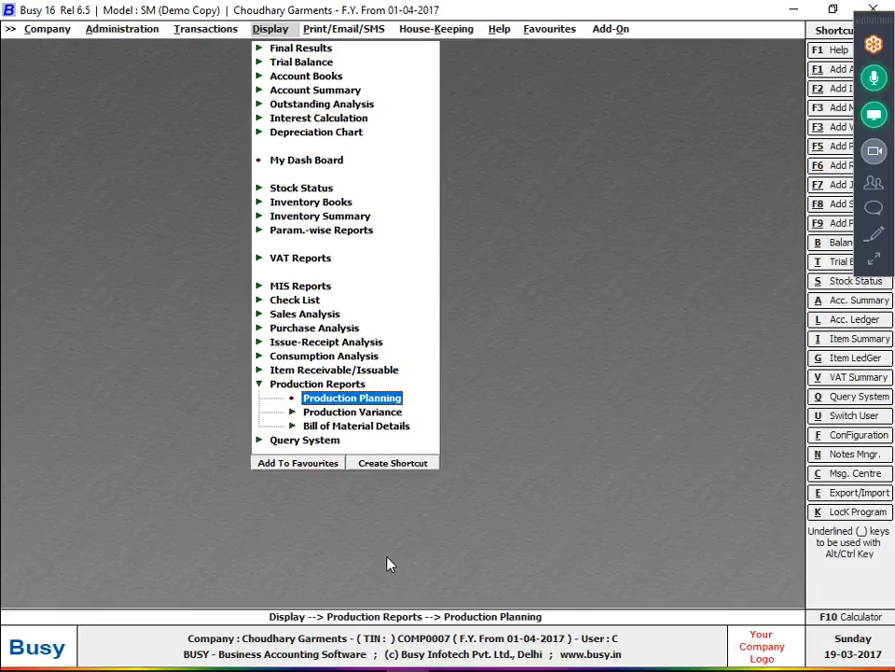
pyautogui.press('Left')
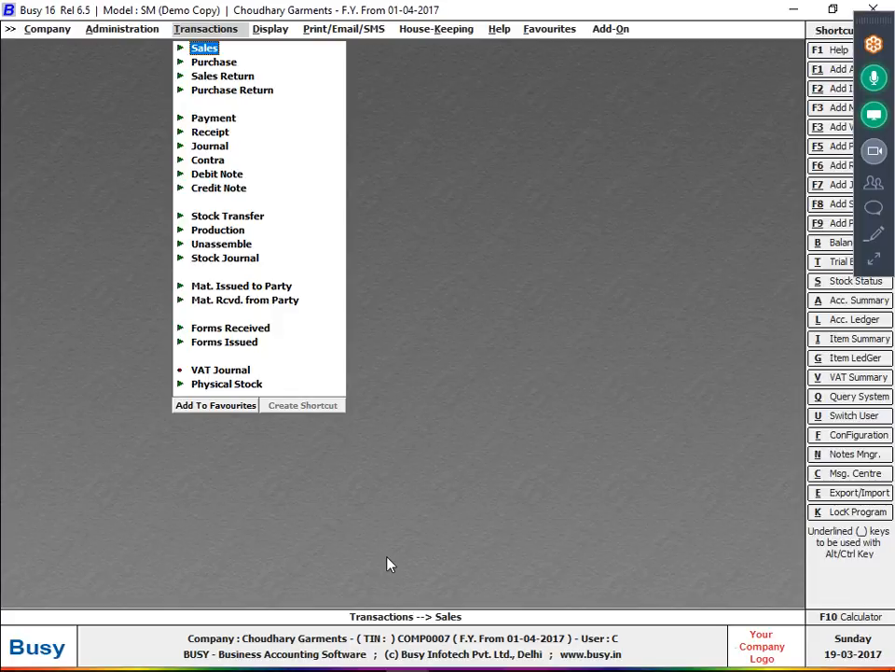
pyautogui.press('Down')
pyautogui.press('Right')
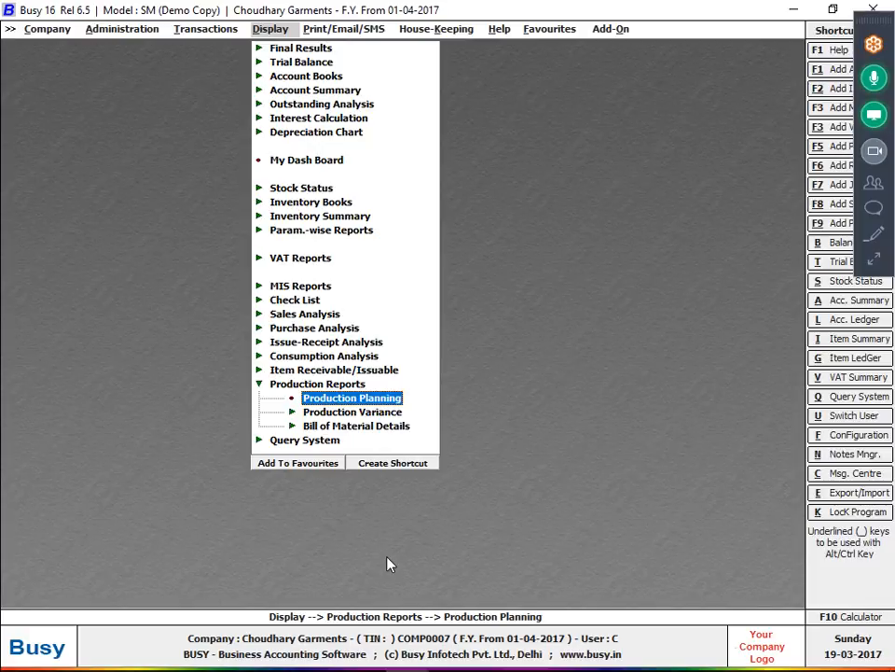
pyautogui.press('Return')
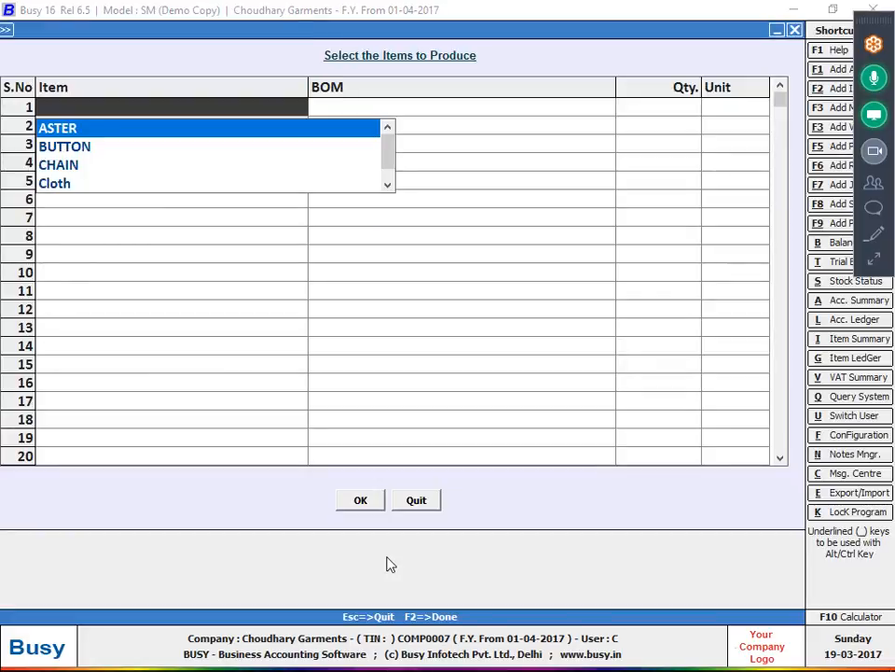
# - Plan 50,000 Pcs of SHIRT with the AAMIR bill and confirm the items to produce
pyautogui.write('SHI')
pyautogui.press('Return')
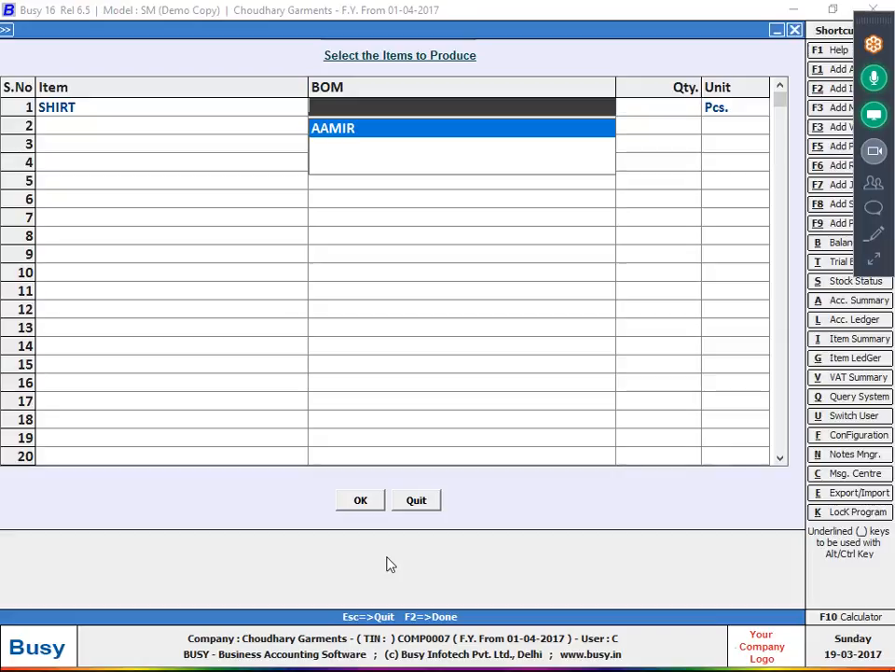
pyautogui.press('Return')
pyautogui.write('50,00')
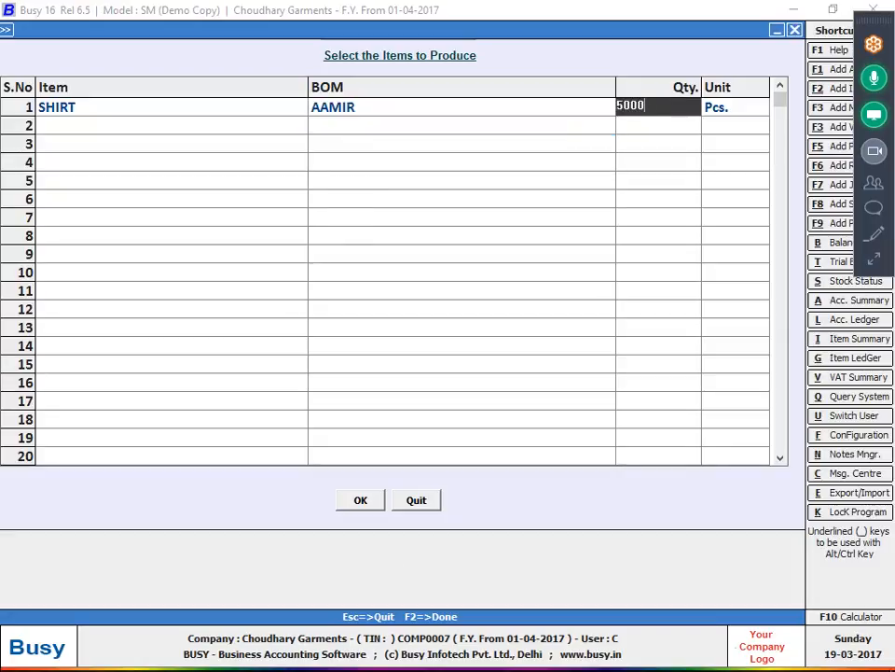
pyautogui.write('0')
pyautogui.press('Return')
pyautogui.press('Return')
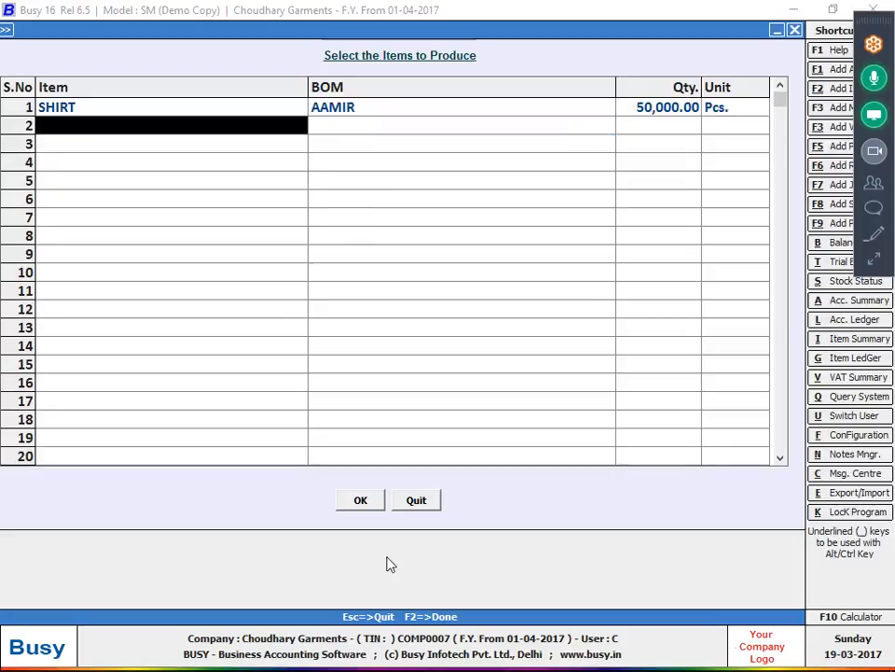
pyautogui.click(347, 511)
pyautogui.press('Return')
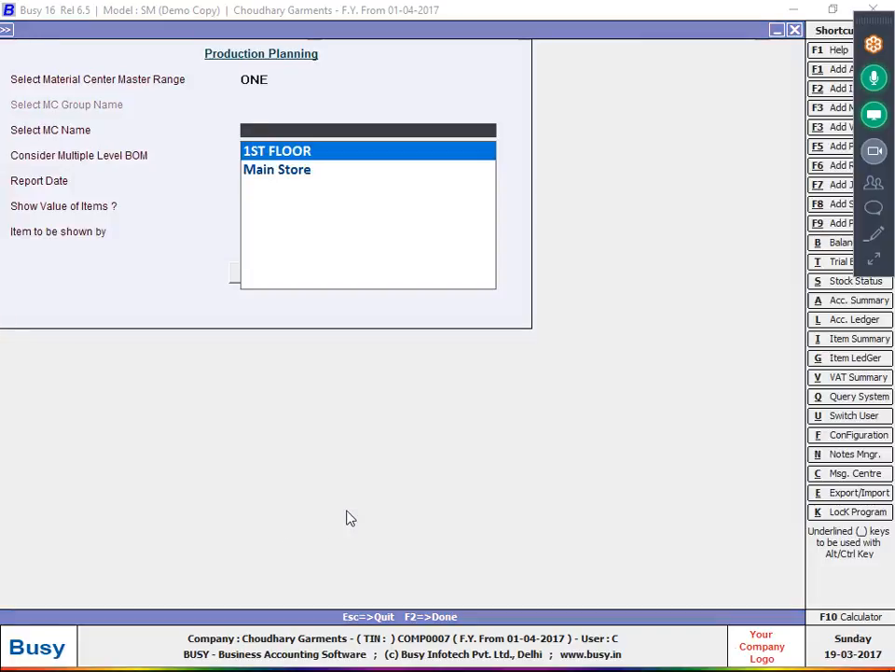
# - Choose Main Store as the material centre and generate the production planning report
pyautogui.press('Down')
pyautogui.press('Return')
pyautogui.press('Up')
pyautogui.press('Up')
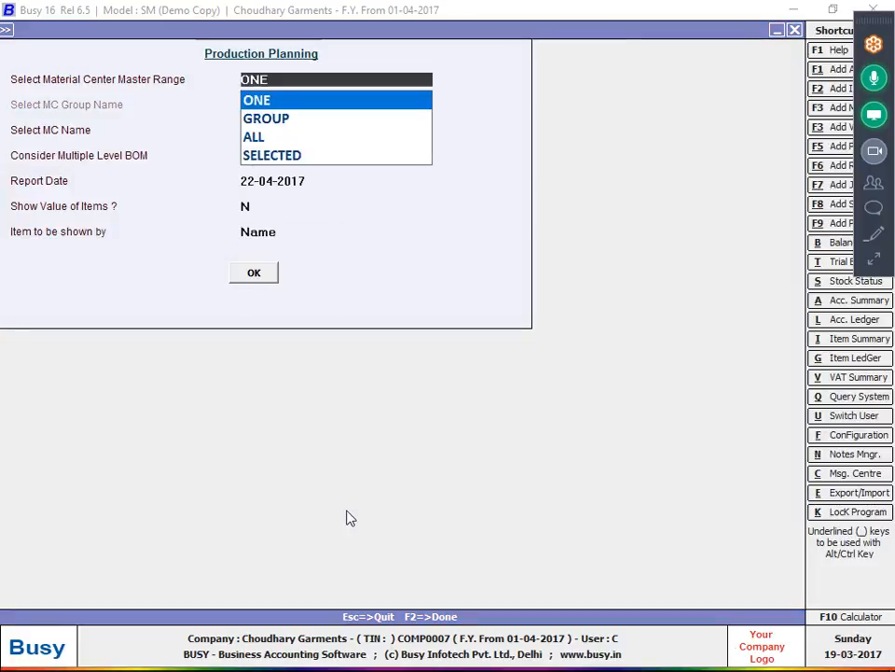
pyautogui.press('F2')
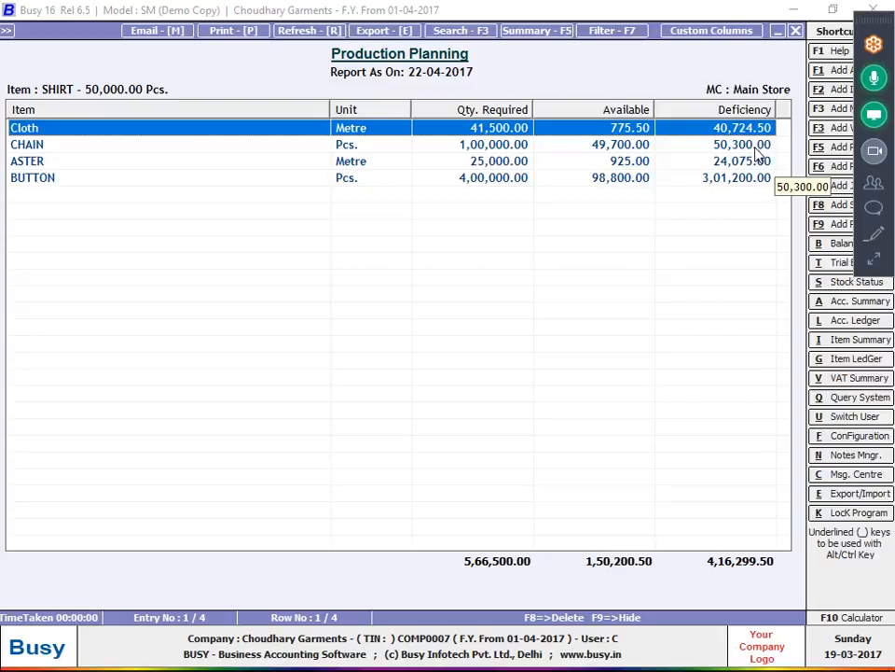
# - Select the four component rows, close the report, and move to the Administration menu
pyautogui.moveTo(740, 129); pyautogui.dragTo(734, 214)
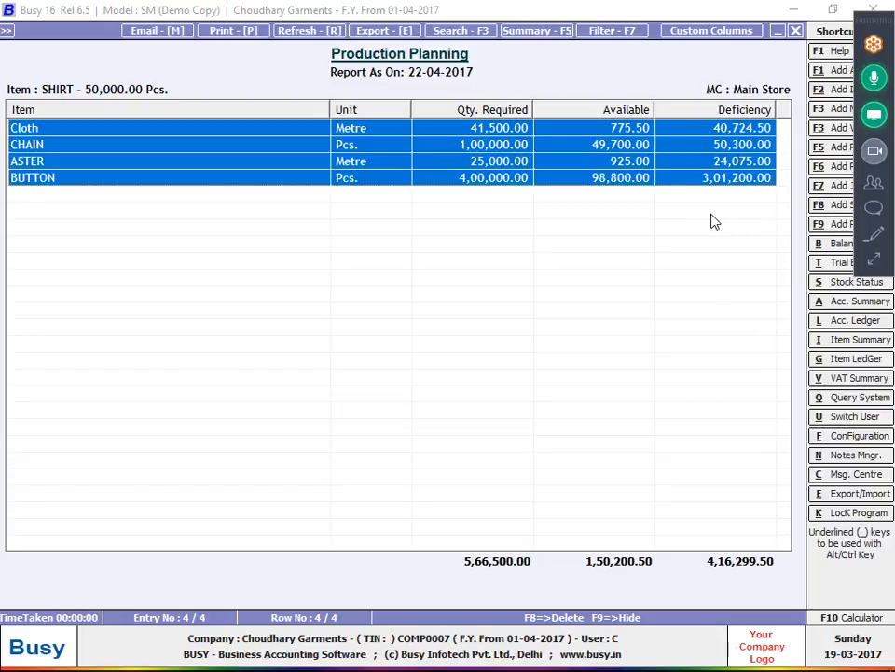
pyautogui.press('Escape')
pyautogui.press('Escape')
pyautogui.press('Escape')
pyautogui.press('Left')
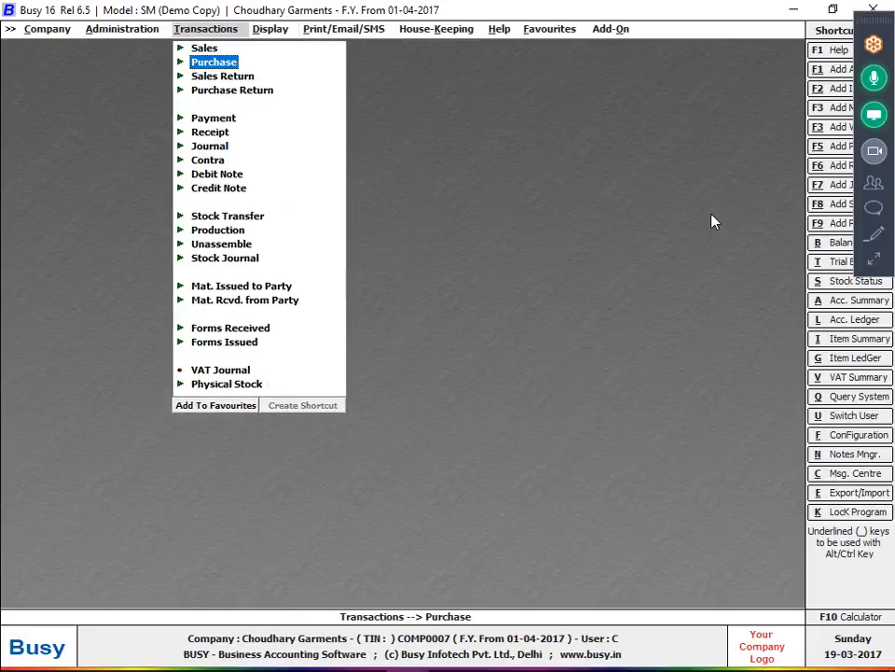
pyautogui.press('Left')
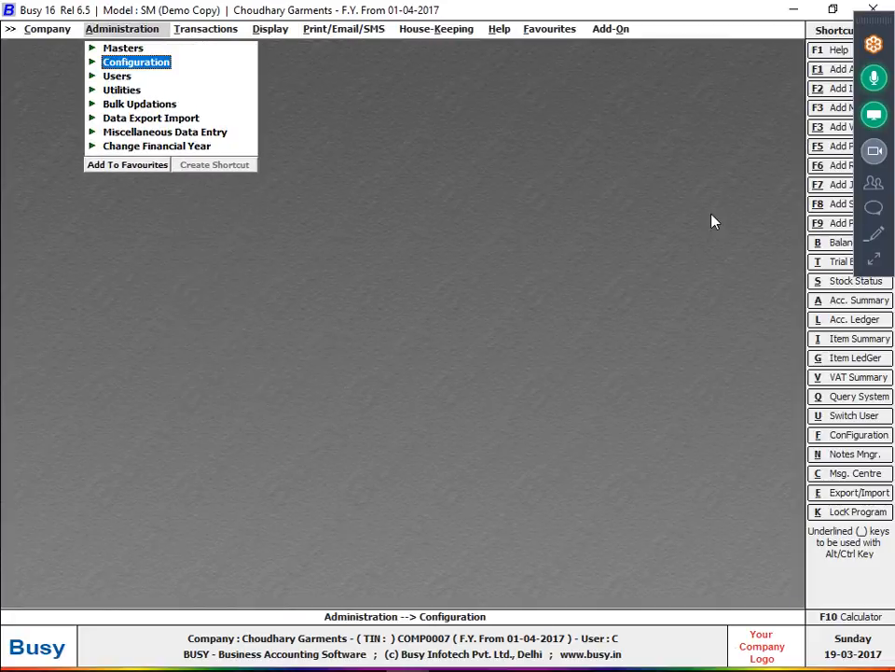
# - Tick Enable Order Processing in the inventory features, confirm its options, and save
pyautogui.press('Return')
pyautogui.press('Return')
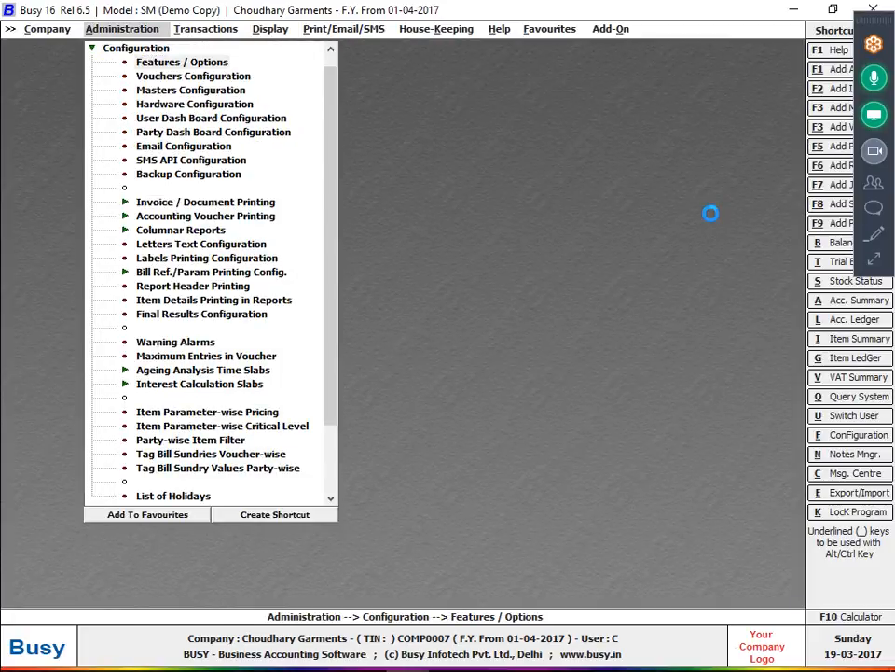
pyautogui.press('Down')
pyautogui.press('Down')
pyautogui.press('Down')
pyautogui.press('Return')
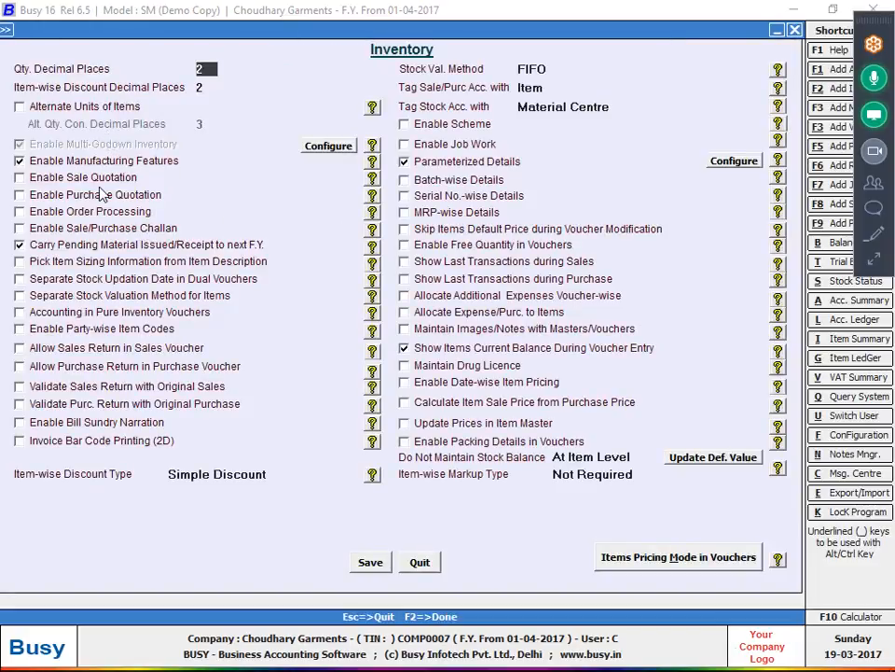
pyautogui.click(131, 211)
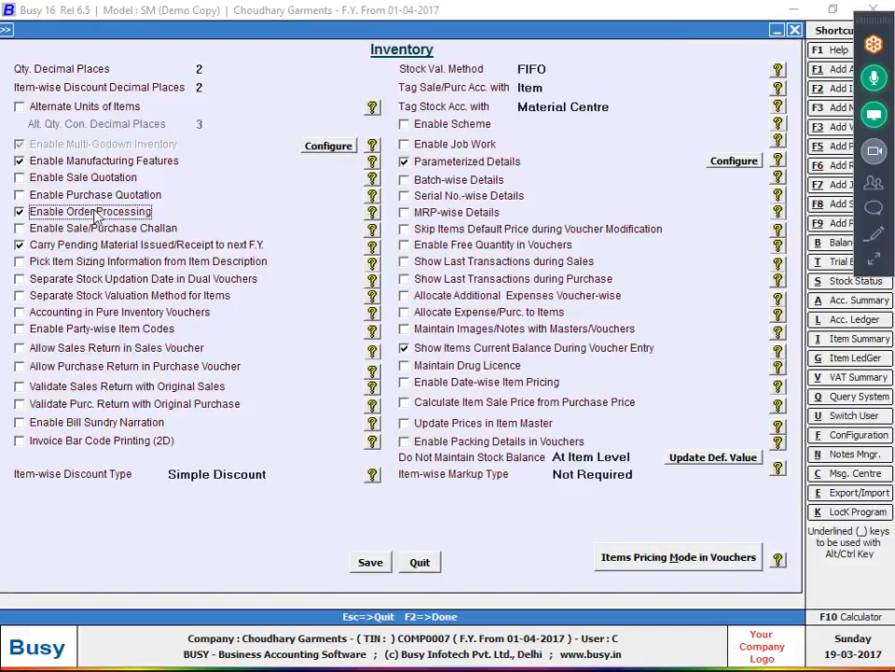
pyautogui.click(673, 545)
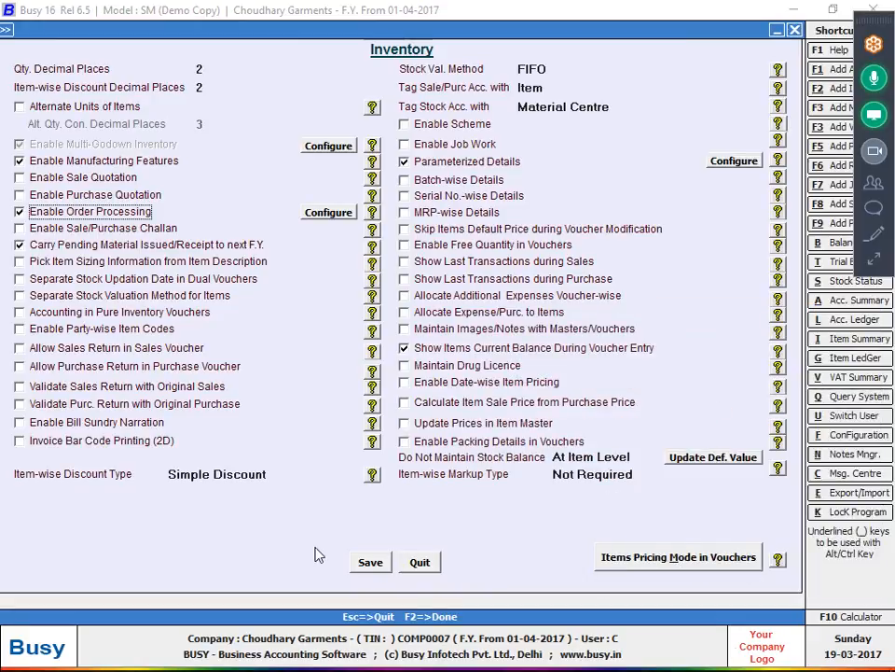
pyautogui.click(373, 563)
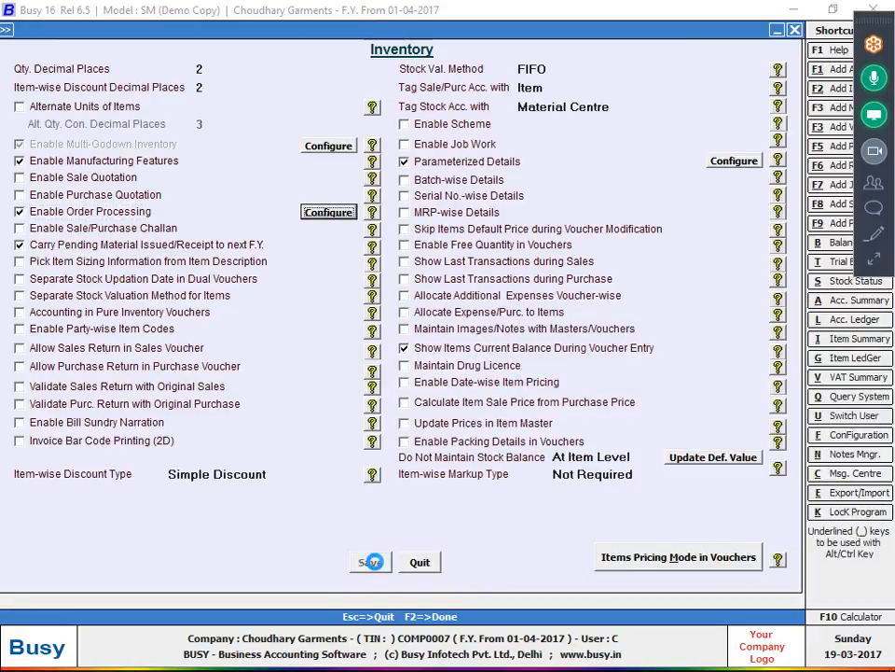
# - Close the feature settings and open Display > Production Reports > Production Planning
pyautogui.press('Escape')
pyautogui.press('Right')
pyautogui.press('Right')
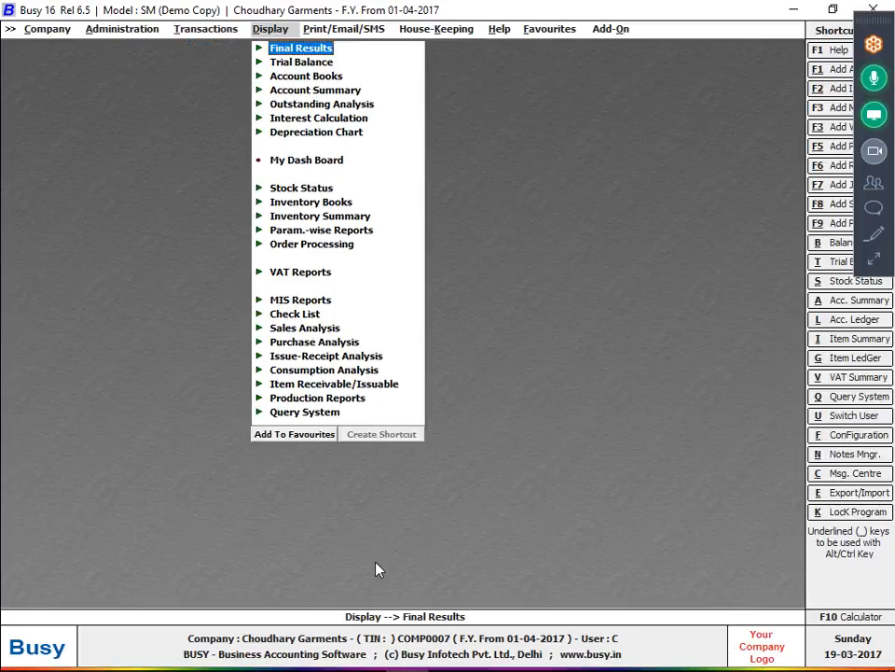
pyautogui.press('Down')
pyautogui.press('Down')
pyautogui.press('Down')
pyautogui.press('Down')
pyautogui.press('Down')
pyautogui.press('Down')
pyautogui.press('Down')
pyautogui.press('Down')
pyautogui.press('Down')
pyautogui.press('Down')
pyautogui.press('Down')
pyautogui.press('Down')
pyautogui.press('Down')
pyautogui.press('Down')
pyautogui.press('Down')
pyautogui.press('Down')
pyautogui.press('Down')
pyautogui.press('Down')
pyautogui.press('Down')
pyautogui.press('Down')
pyautogui.press('Down')
pyautogui.press('Down')
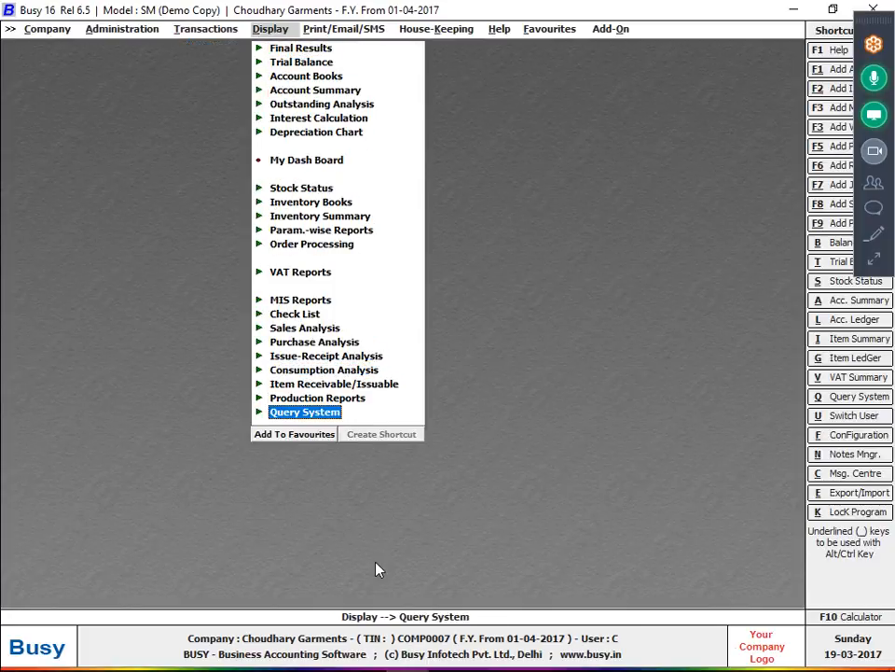
pyautogui.press('Up')
pyautogui.press('Right')
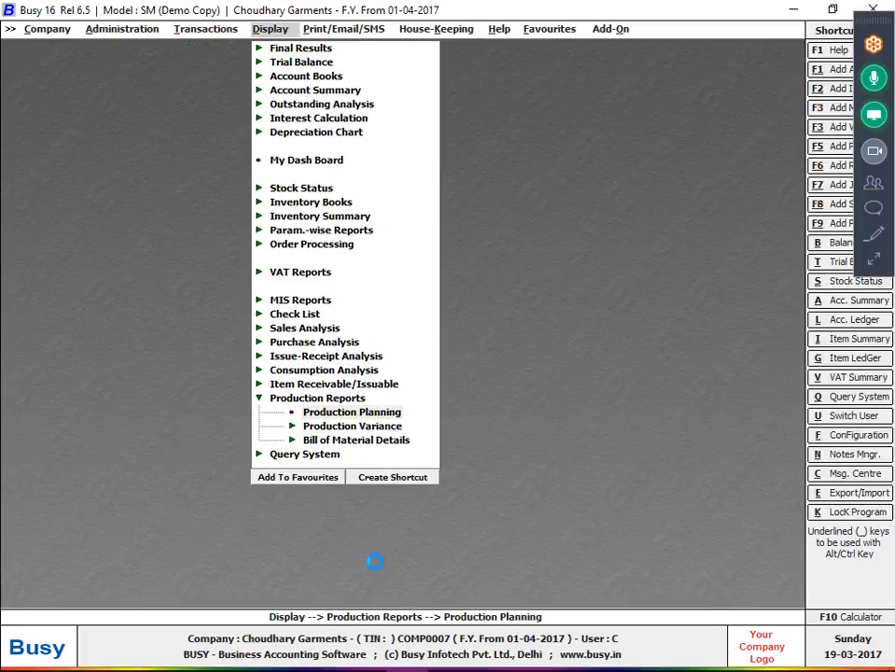
pyautogui.press('Return')
# - Enter item SHIRT, AAMIR bill, quantity 50,000 and material centre Main Store, then run the report
pyautogui.press('Down')
pyautogui.write('SHI')
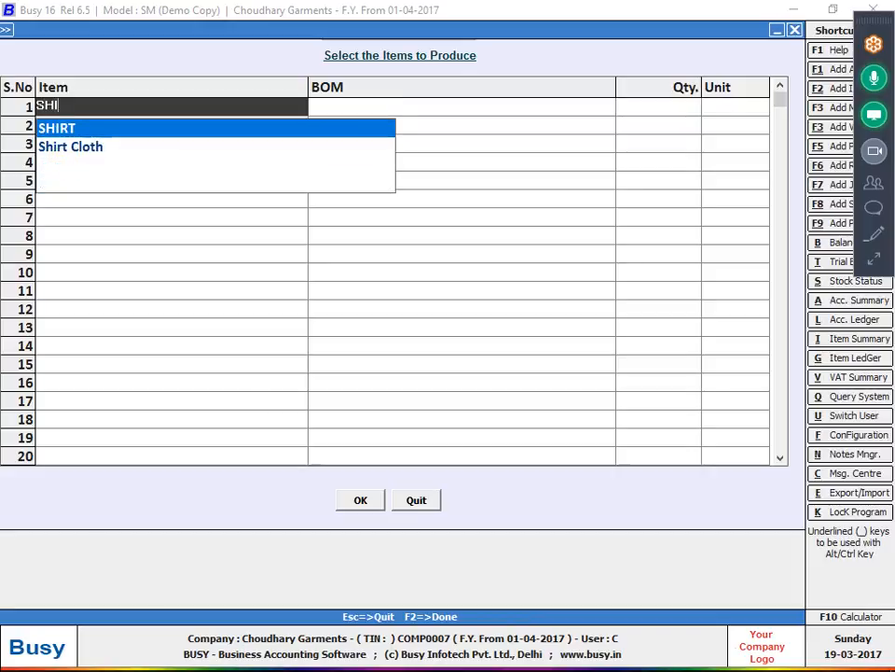
pyautogui.press('Return')
pyautogui.press('Return')
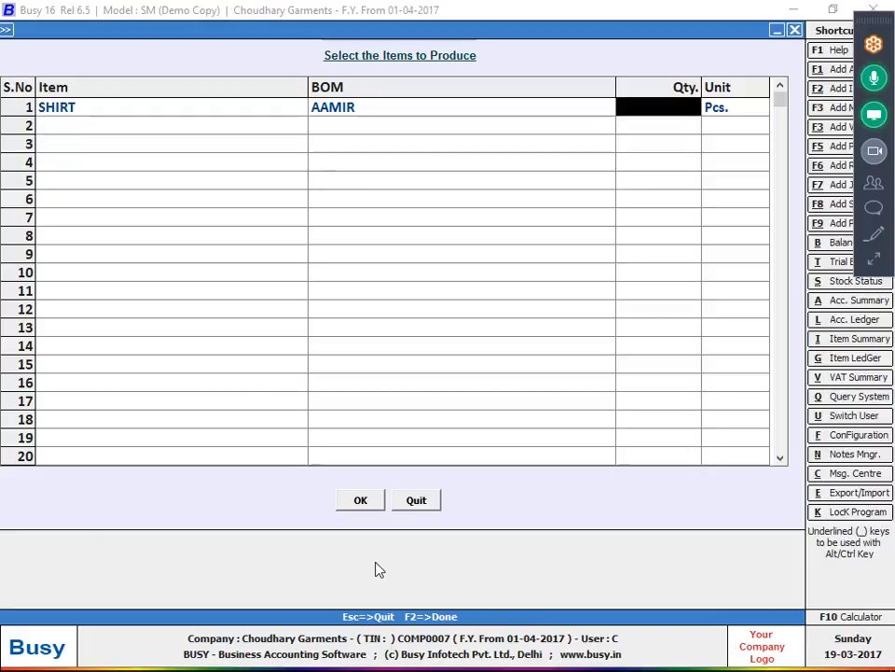
pyautogui.write('50,000')
pyautogui.press('Return')
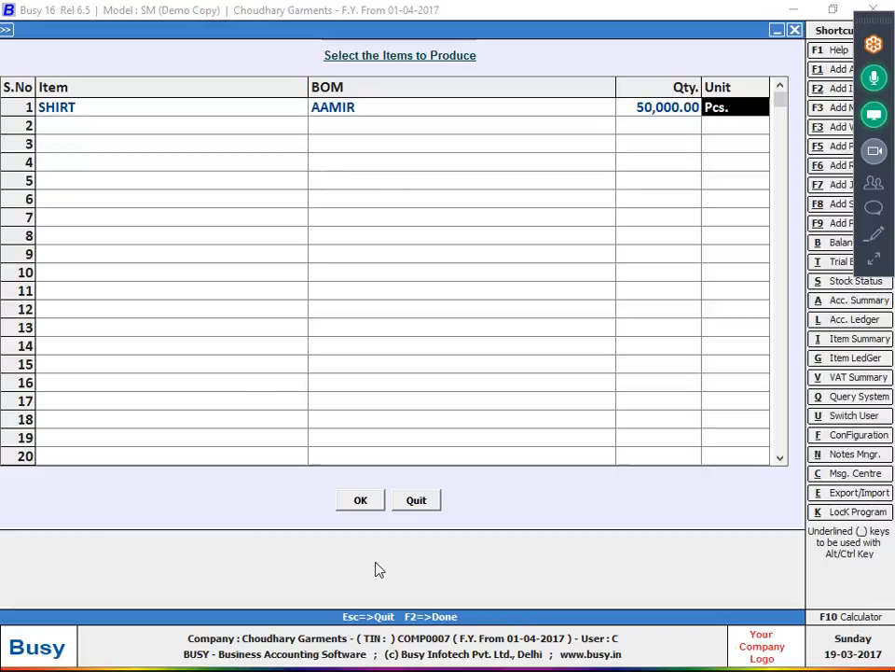
pyautogui.click(359, 506)
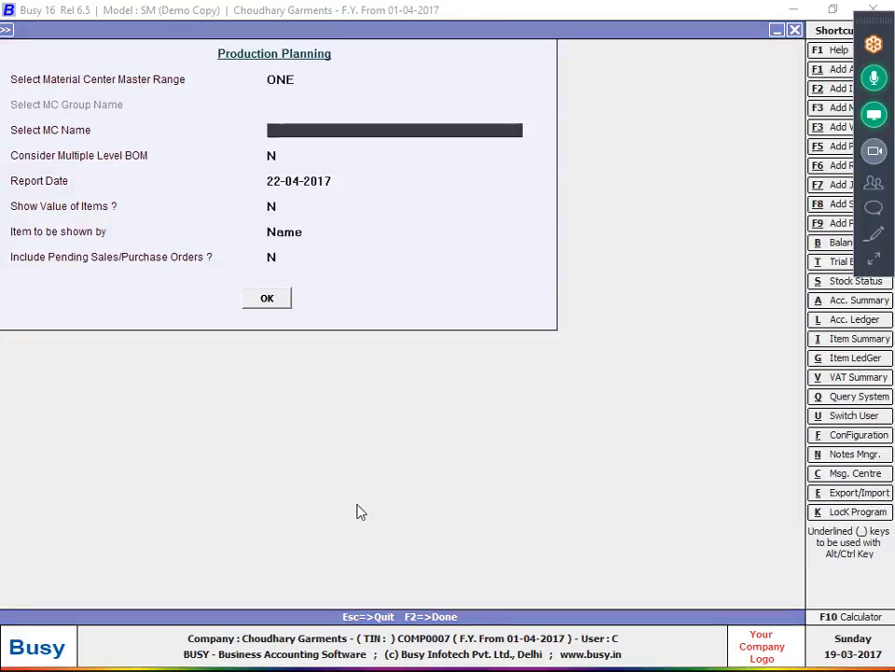
pyautogui.press('Down')
pyautogui.press('Return')
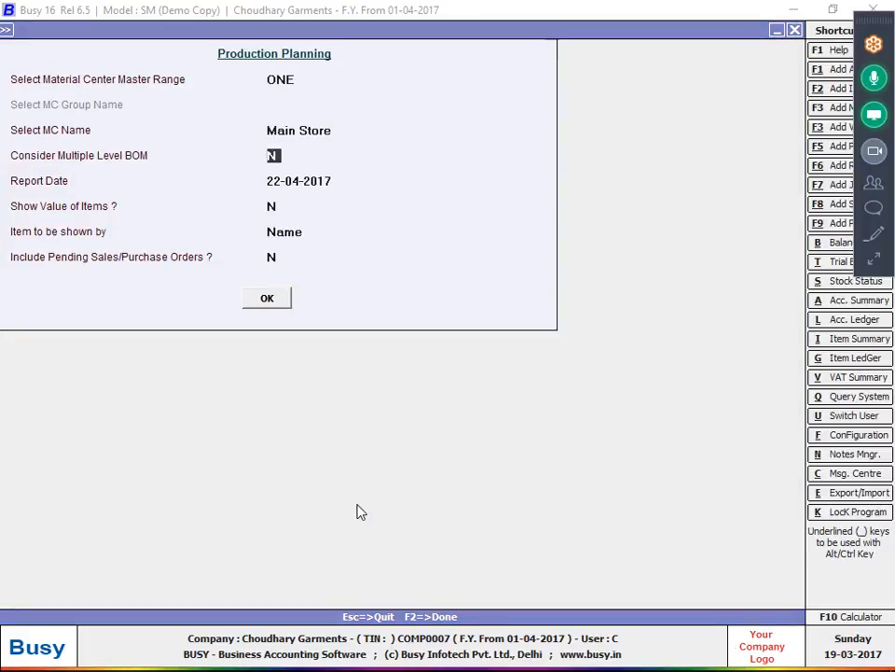
pyautogui.press('Return')
pyautogui.press('Return')
pyautogui.press('Return')
pyautogui.press('Return')
pyautogui.press('Return')
pyautogui.press('Return')
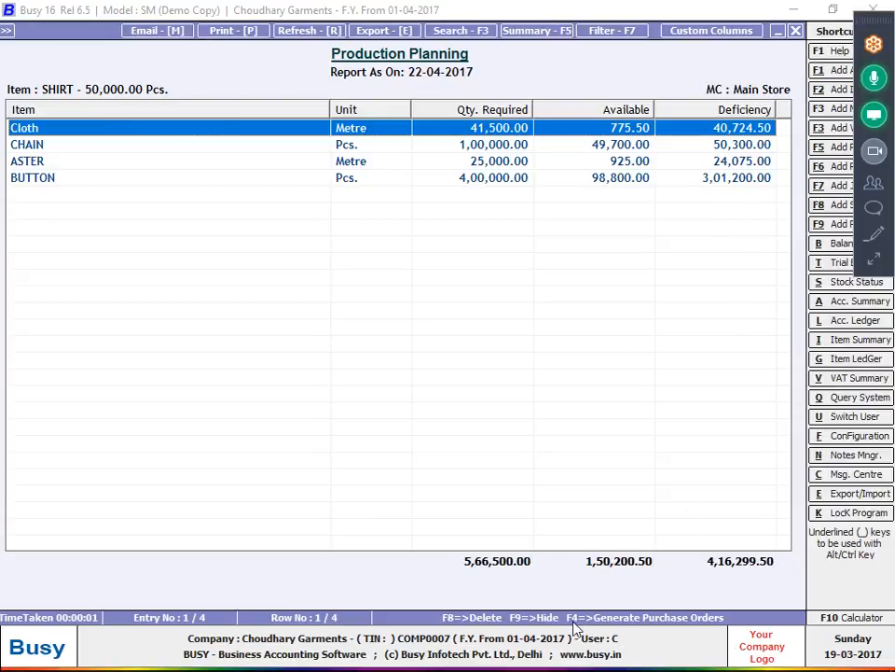
pyautogui.click(872, 240)
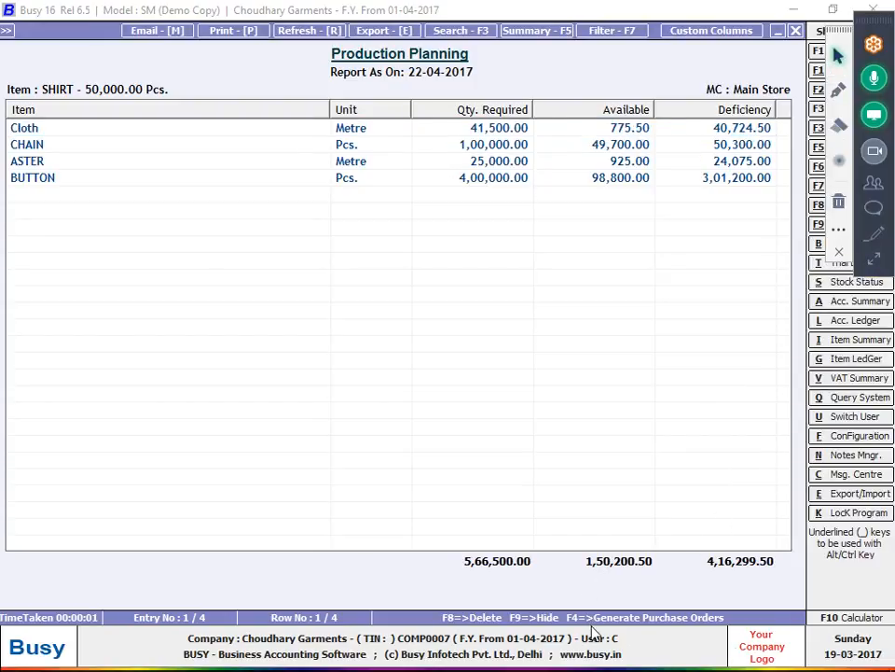
pyautogui.click(839, 92)
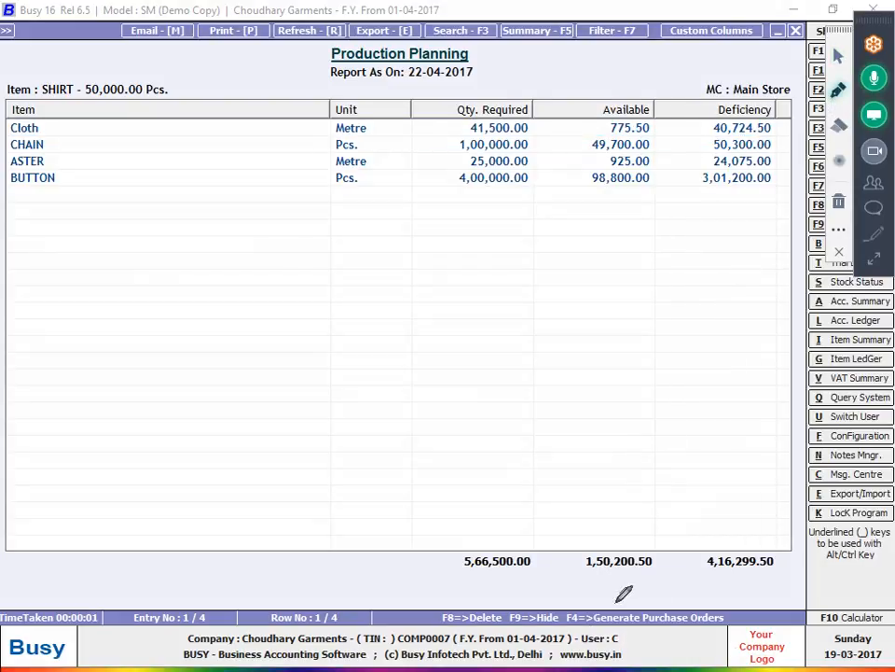
pyautogui.moveTo(571, 618)
pyautogui.mouseDown()
pyautogui.moveTo(590, 629)
pyautogui.moveTo(574, 608)
pyautogui.mouseUp()
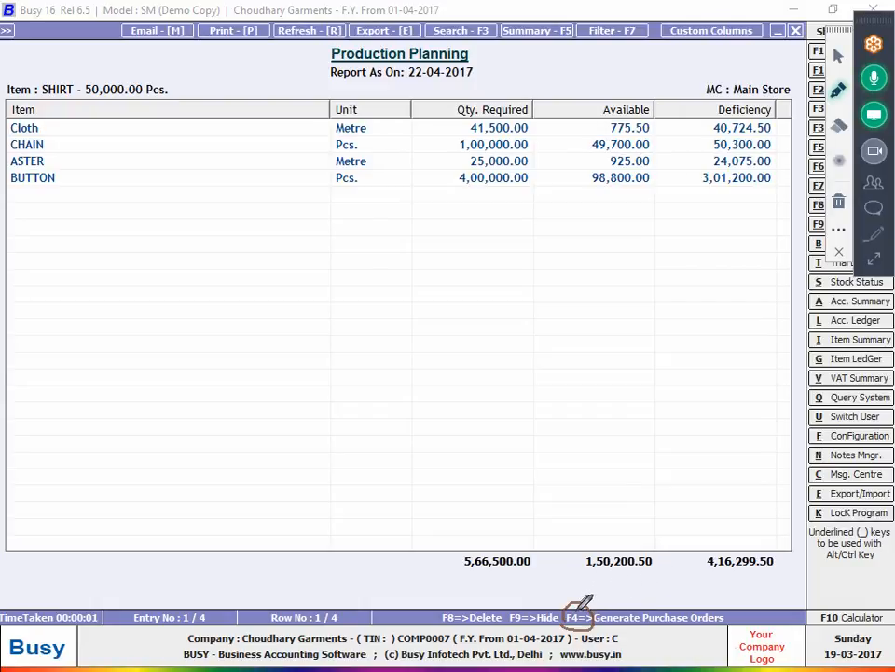
pyautogui.moveTo(588, 601); pyautogui.dragTo(618, 594)
pyautogui.click(838, 56)
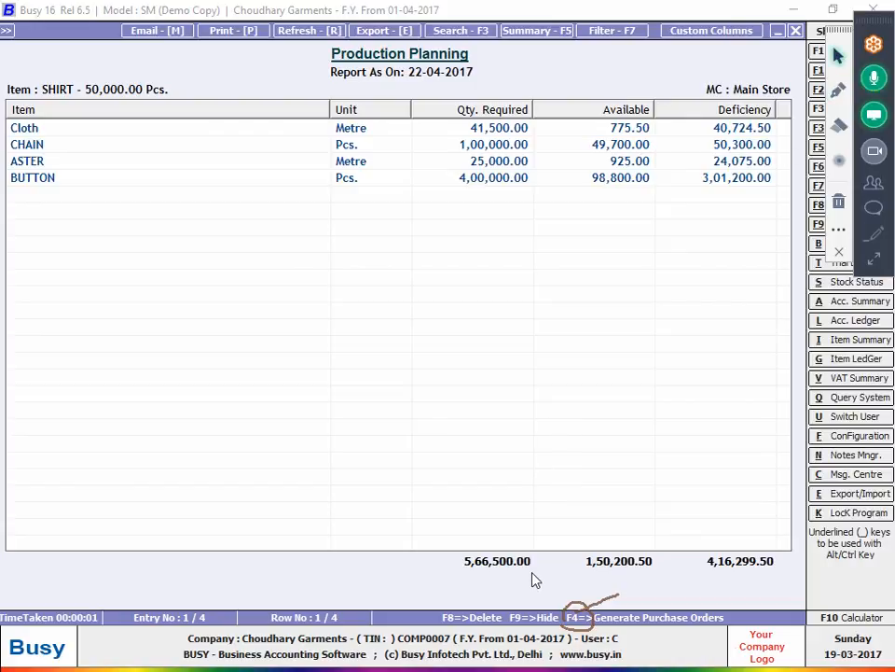
pyautogui.click(514, 446)
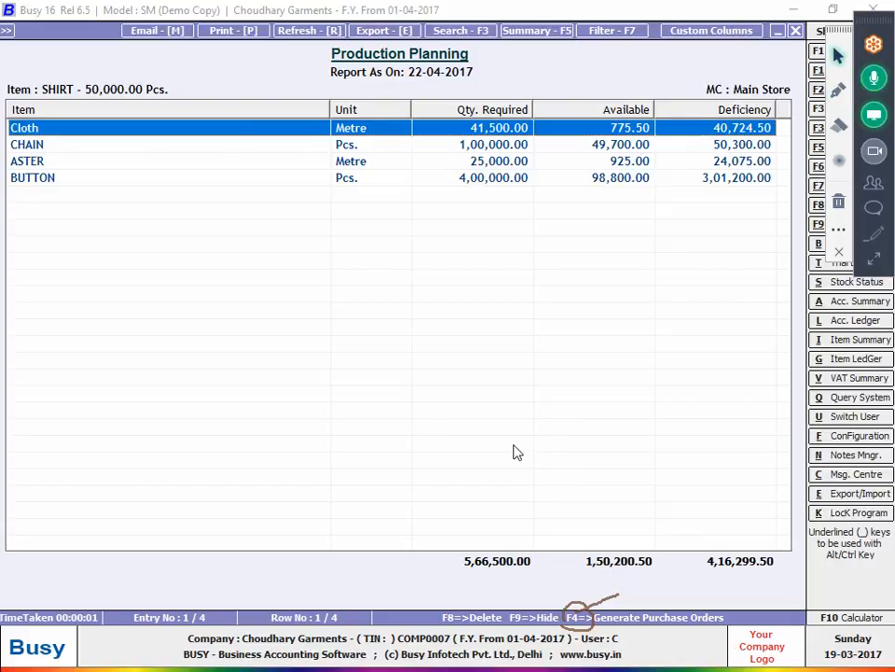
# - Generate one purchase order covering all shortfall items, with quantities taken from the deficiency
pyautogui.press('F4')
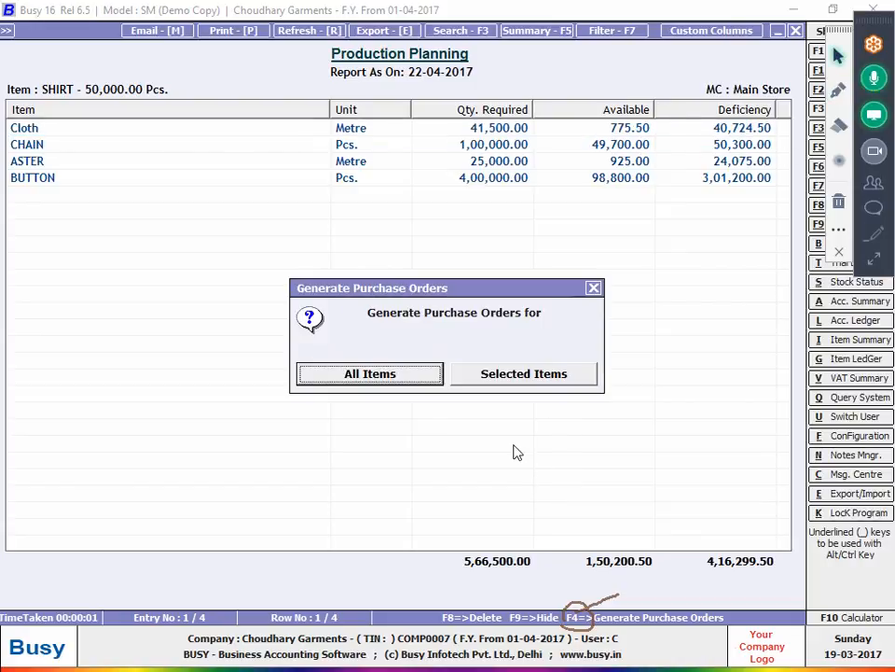
pyautogui.press('Return')
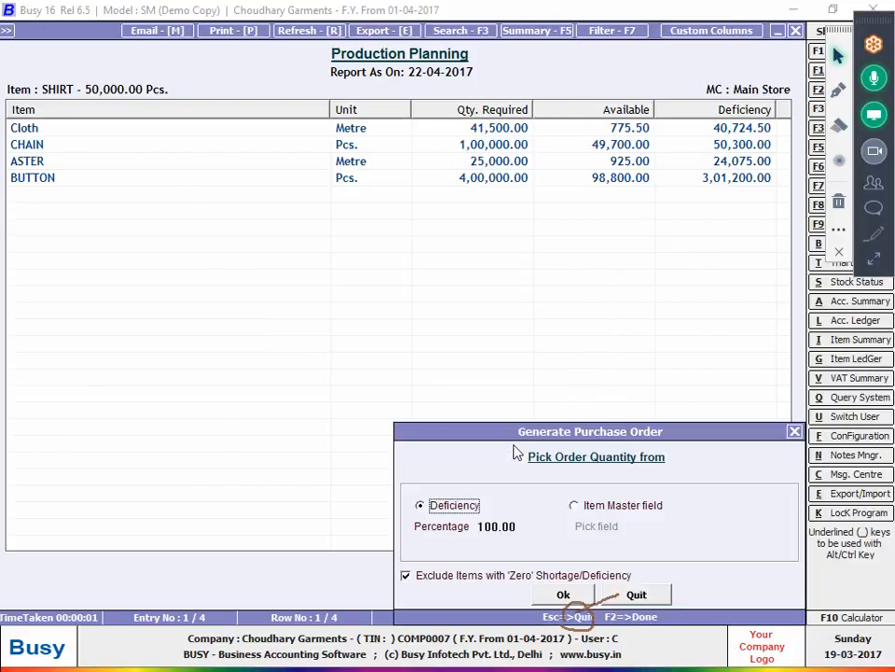
pyautogui.press('F2')
pyautogui.click(548, 601)
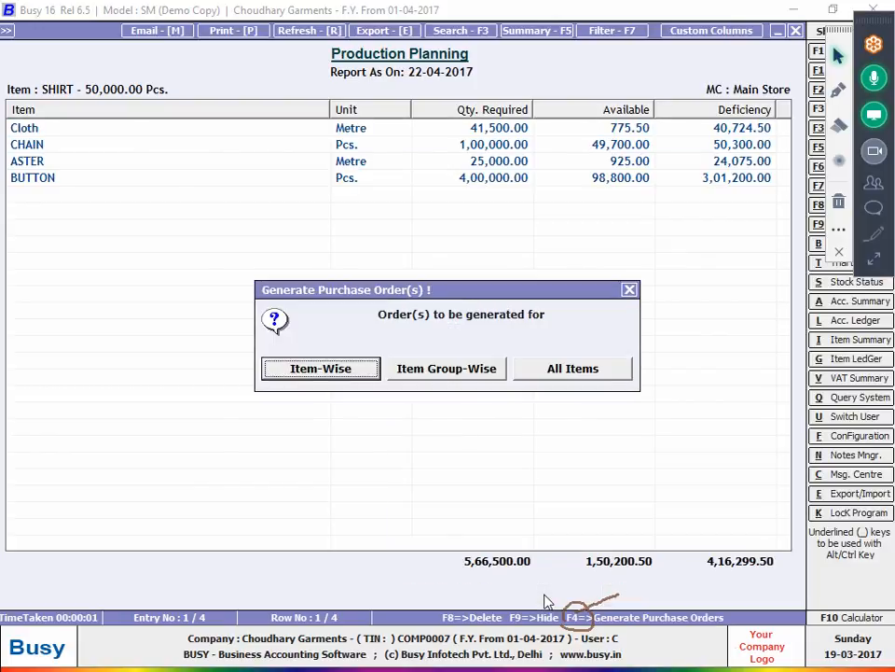
pyautogui.press('Right')
pyautogui.press('Right')
pyautogui.press('Return')
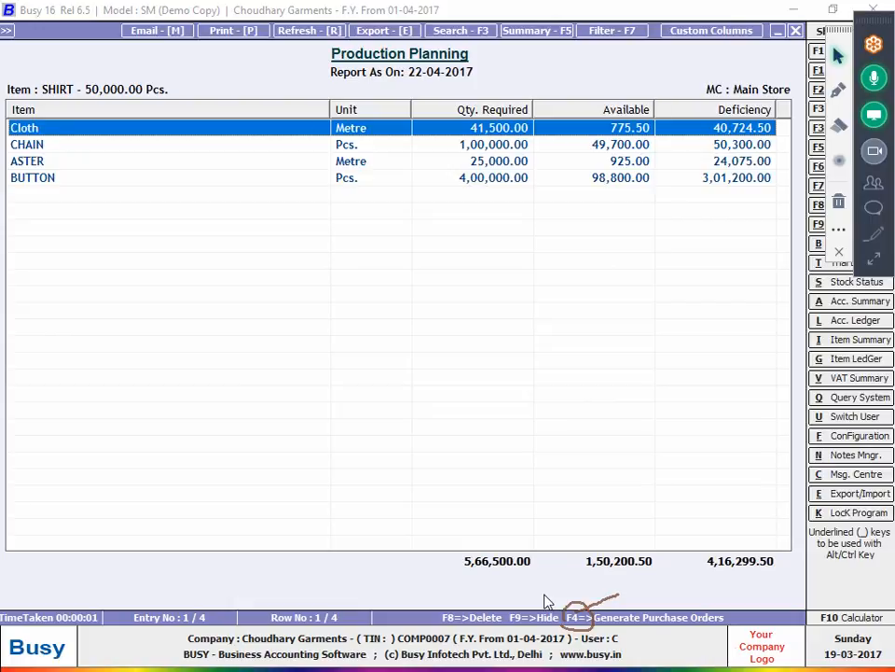
# - Date the purchase order 23-04-2017, set purchase type VAT/Exempt, and save it
pyautogui.press('F4')
pyautogui.press('Return')
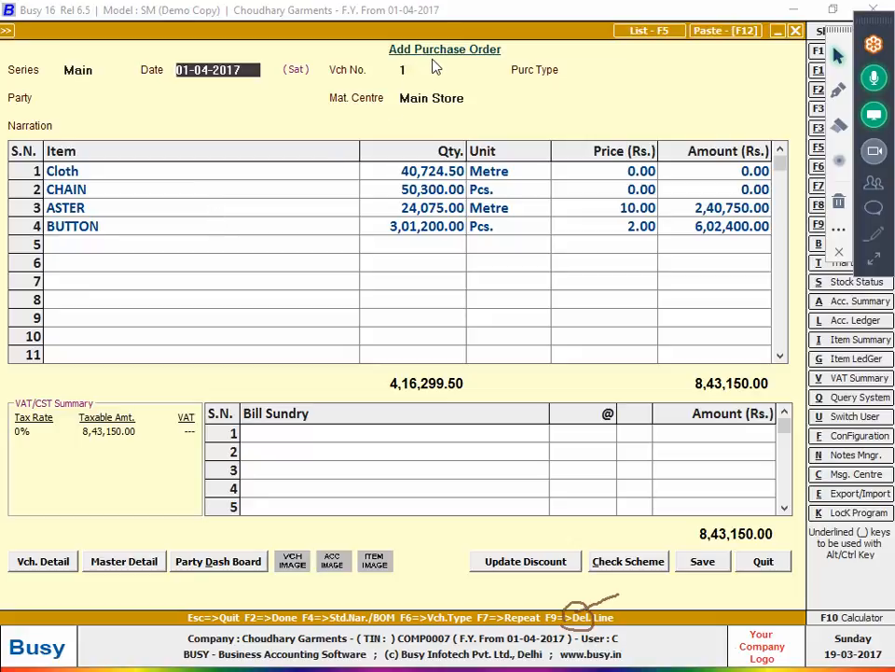
pyautogui.write('23')
pyautogui.press('Return')
pyautogui.write('E')
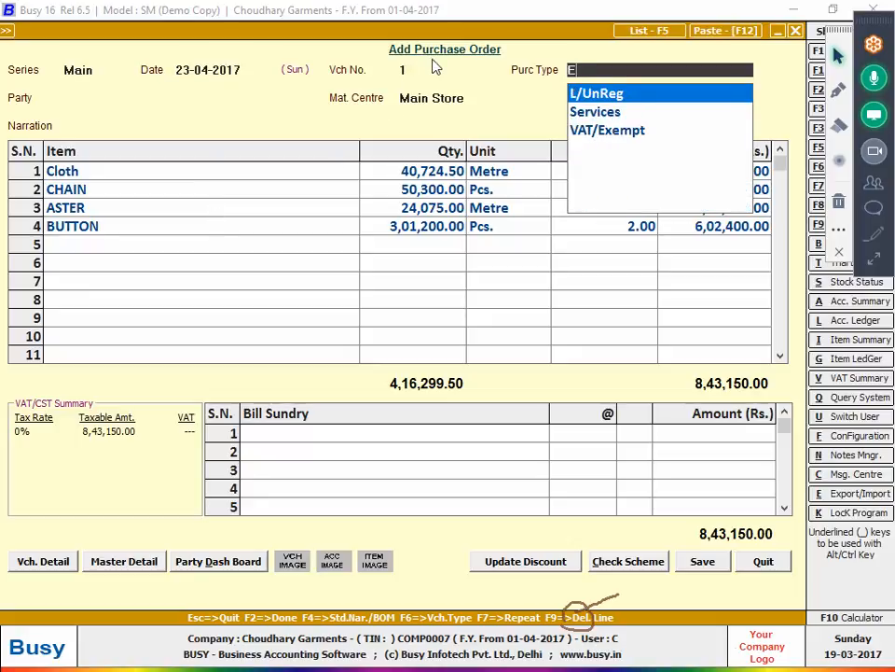
pyautogui.write('X')
pyautogui.press('Return')
pyautogui.press('Return')
pyautogui.press('Return')
pyautogui.press('Return')
pyautogui.press('Return')
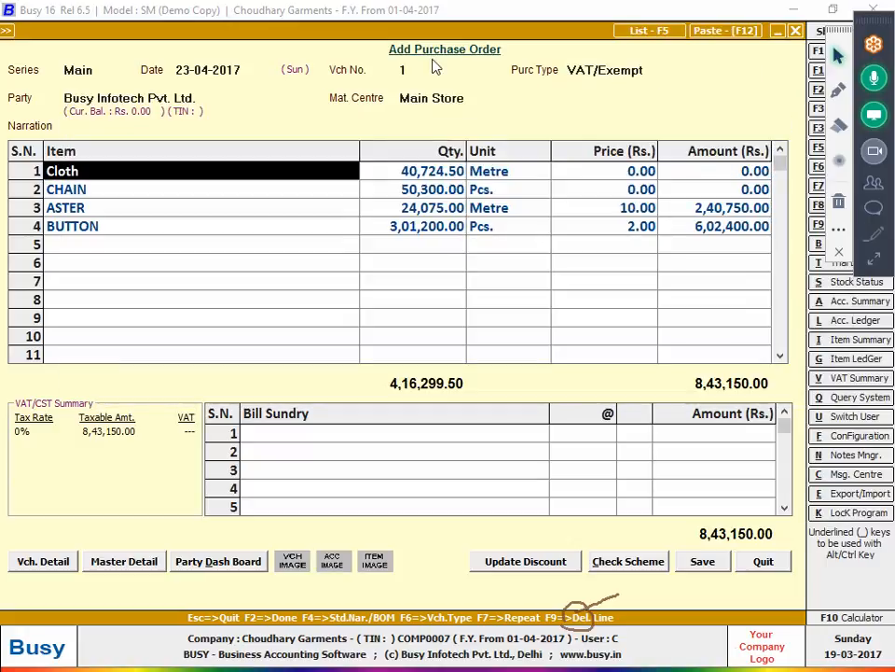
pyautogui.press('F2')
pyautogui.press('F2')
pyautogui.press('Return')
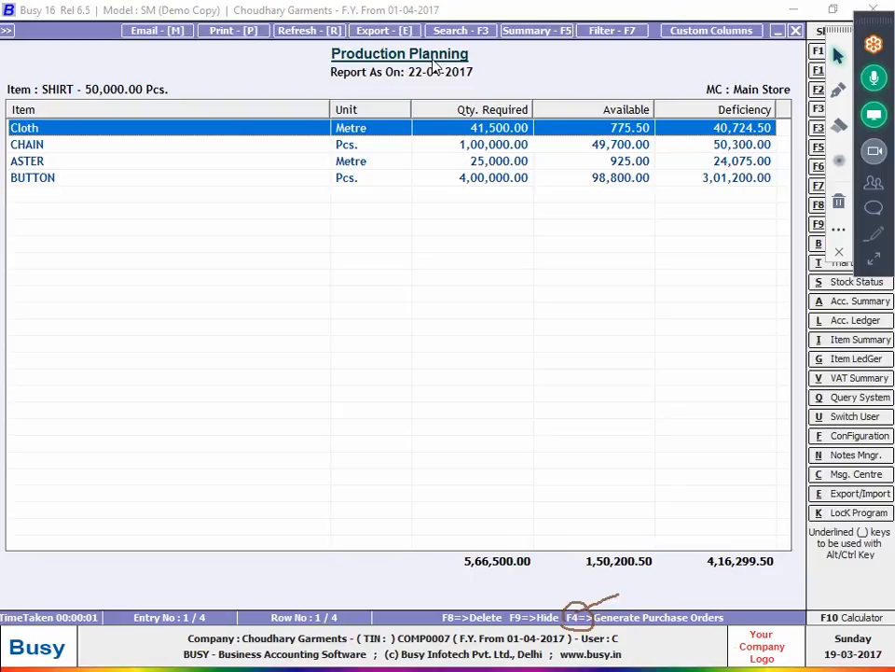
# - Close the production planning report and start adding a new purchase voucher
pyautogui.press('Escape')
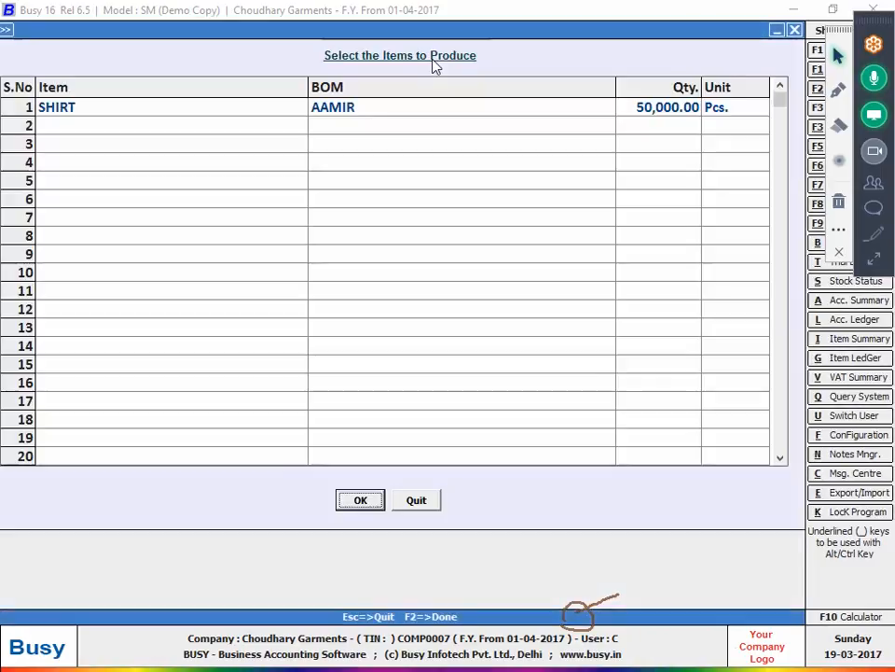
pyautogui.press('Escape')
pyautogui.press('Left')
pyautogui.press('Down')
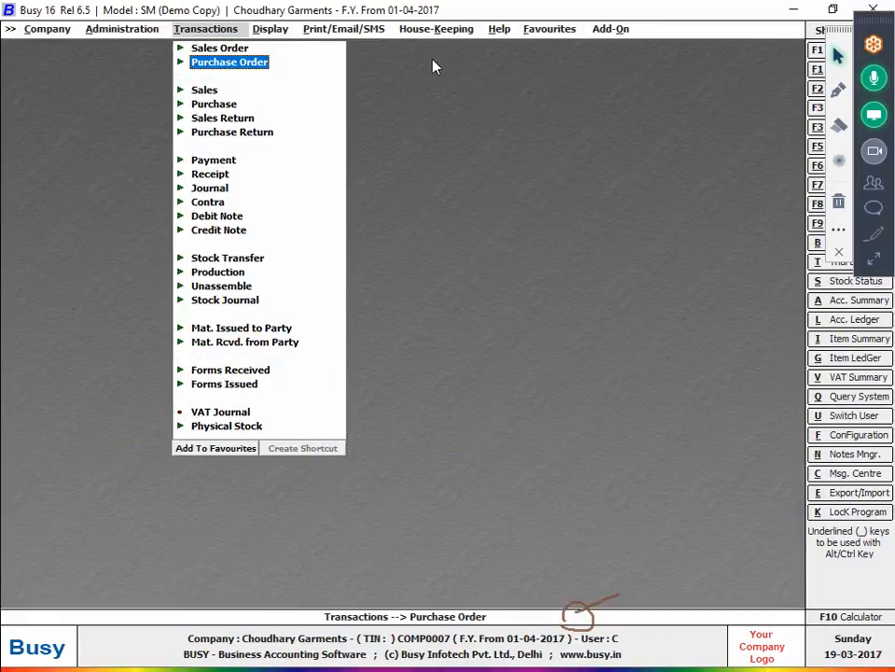
pyautogui.press('Down')
pyautogui.press('Down')
pyautogui.press('Return')
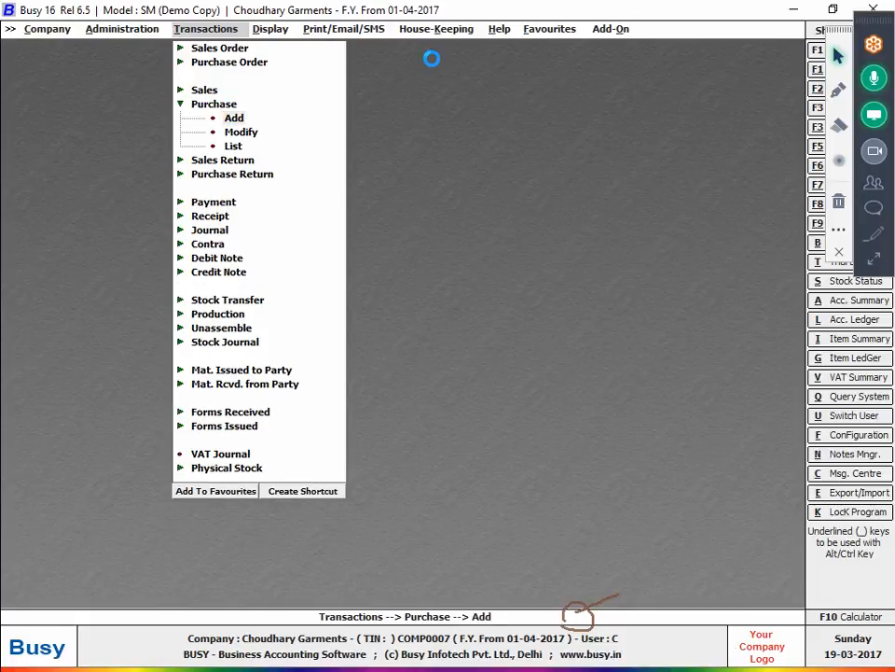
pyautogui.press('Return')
# - Record purchase voucher 465 dated 25-04-2017 from pending order 1's items, with bill no 465
pyautogui.write('25')
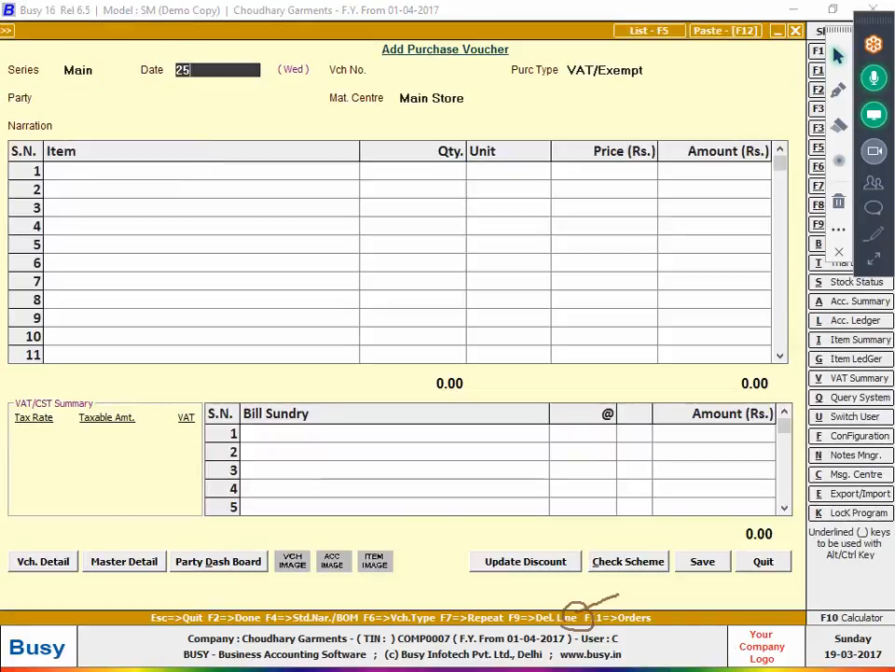
pyautogui.press('Return')
pyautogui.write('465')
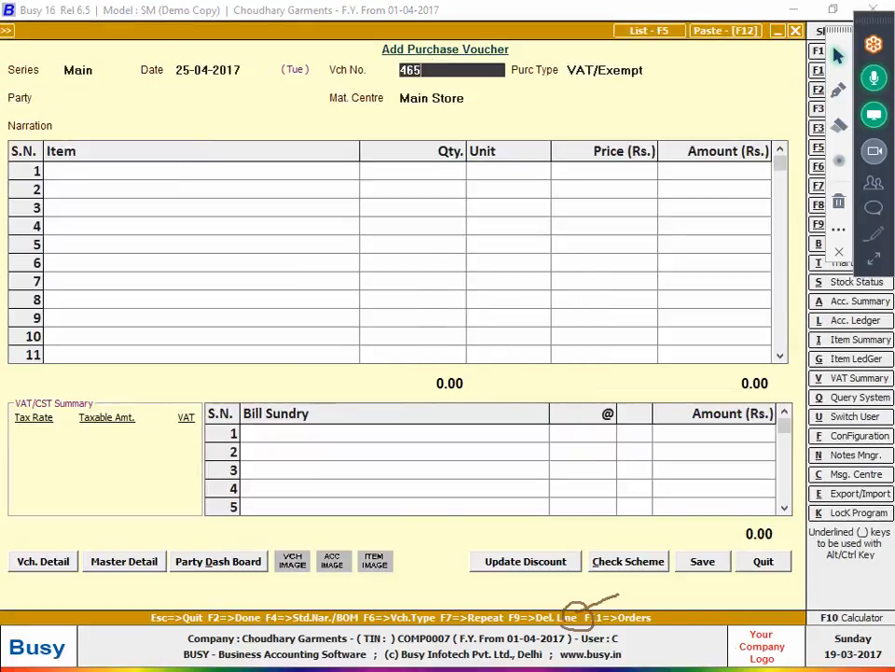
pyautogui.press('Return')
pyautogui.press('Return')
pyautogui.press('Return')
pyautogui.press('Return')
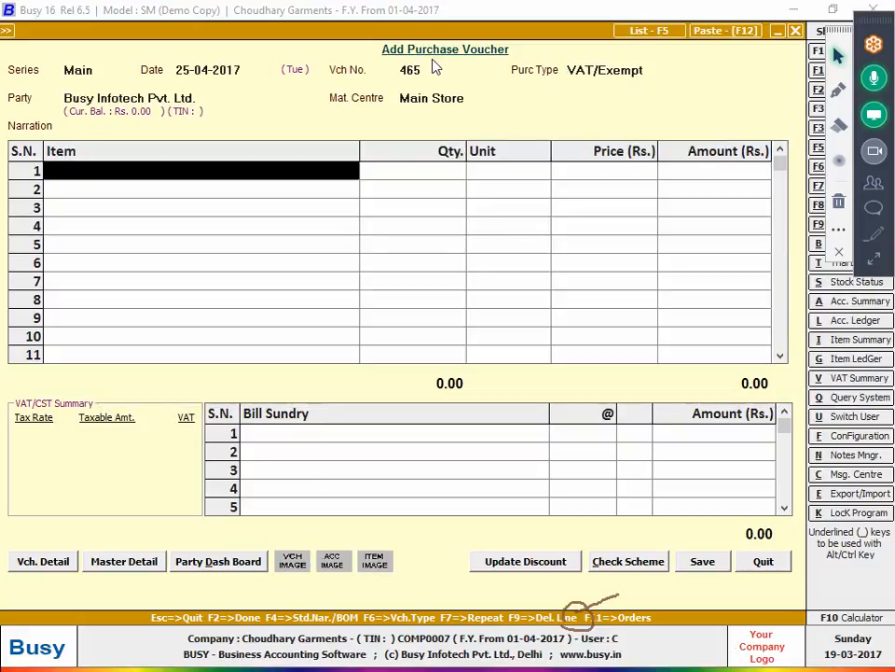
pyautogui.press('F11')
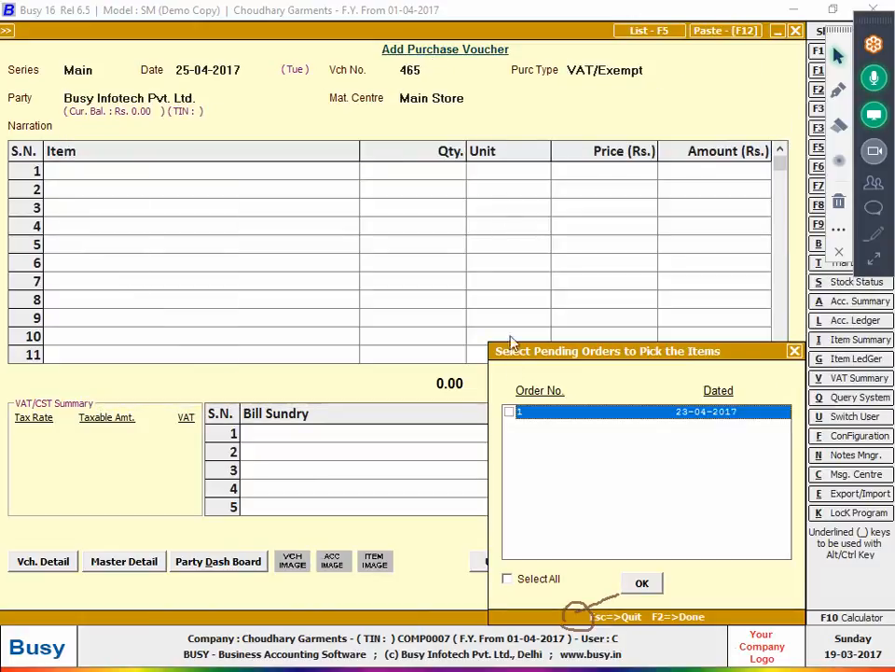
pyautogui.click(509, 412)
pyautogui.click(659, 589)
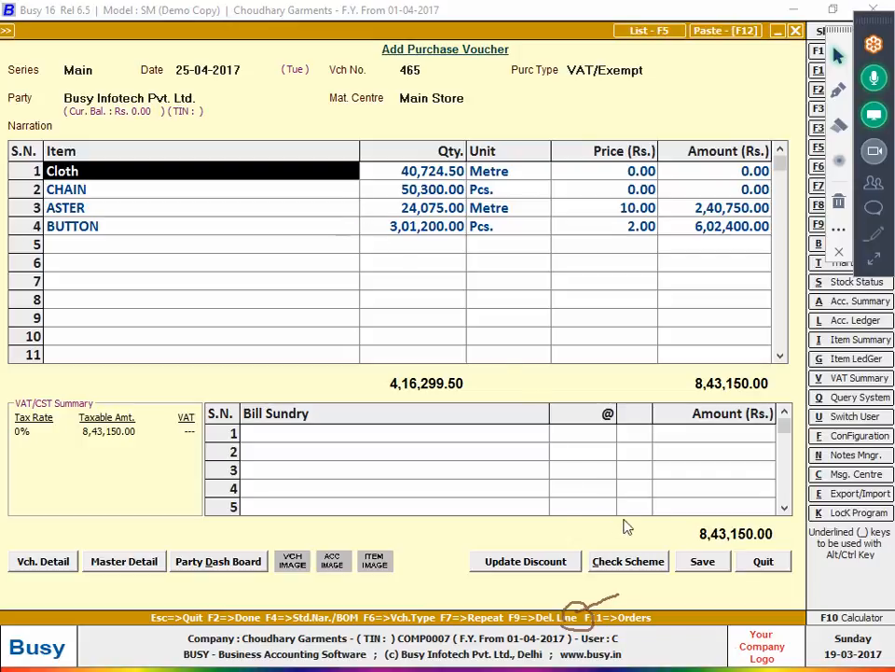
pyautogui.click(704, 561)
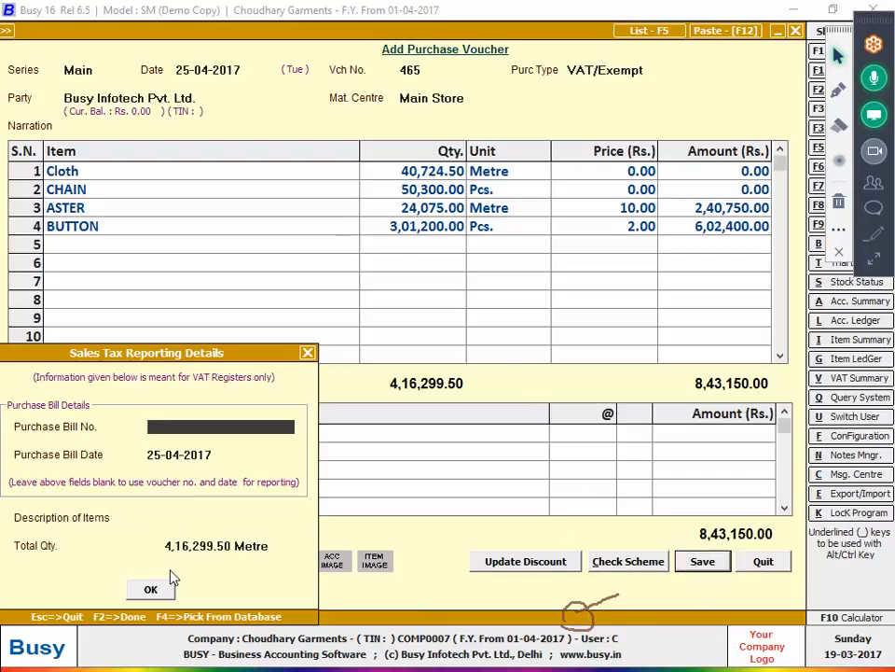
pyautogui.write('465')
pyautogui.press('Return')
pyautogui.press('Return')
pyautogui.press('Return')
pyautogui.press('Return')
pyautogui.press('Return')
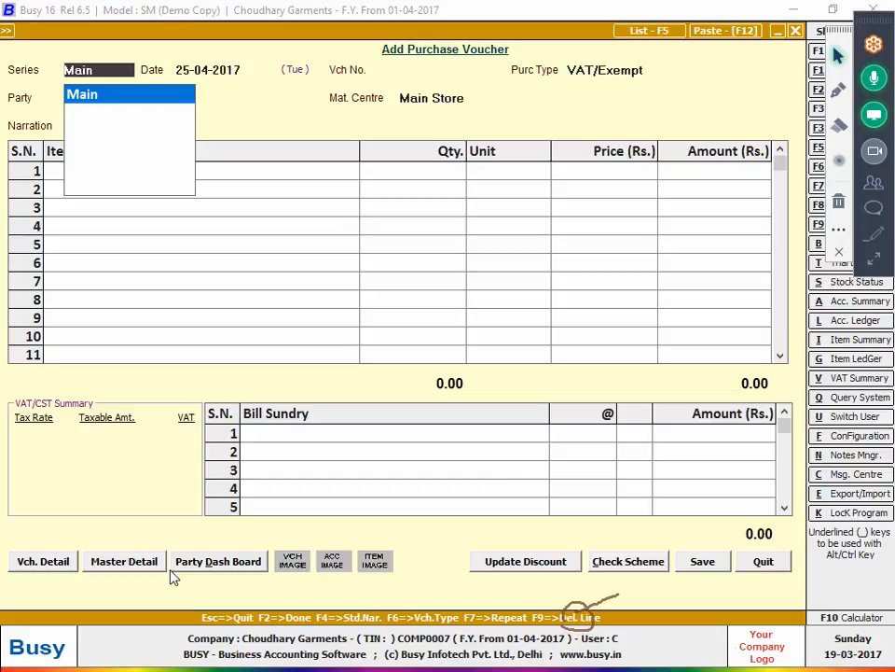
# - Leave the blank voucher form and move to the Production Reports menu
pyautogui.press('Escape')
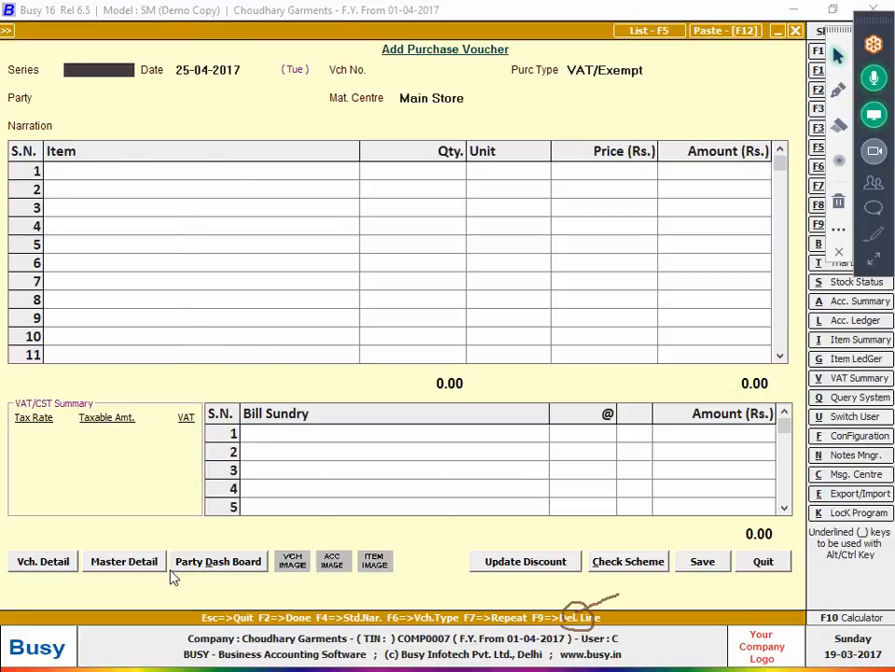
pyautogui.press('Escape')
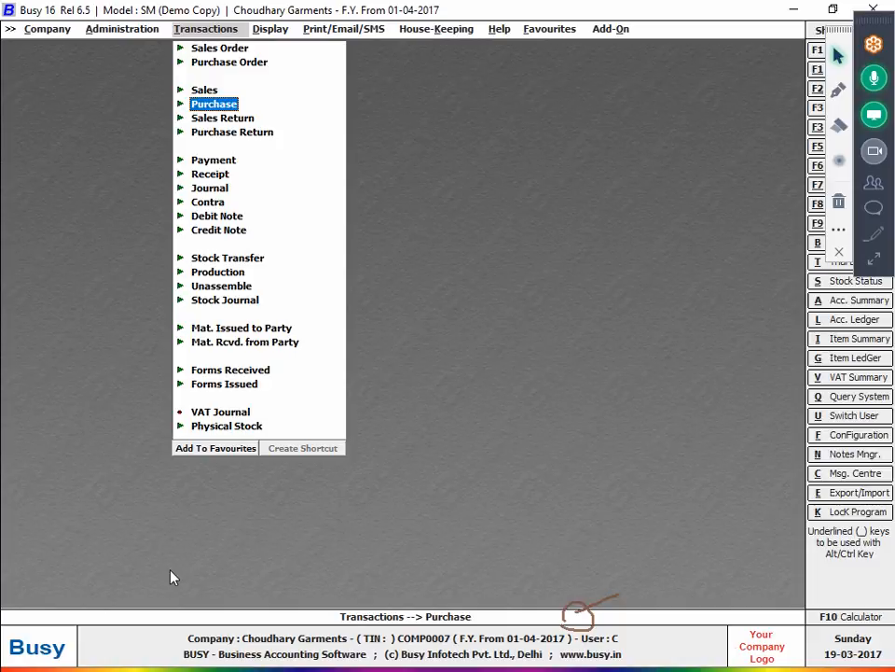
pyautogui.press('Right')
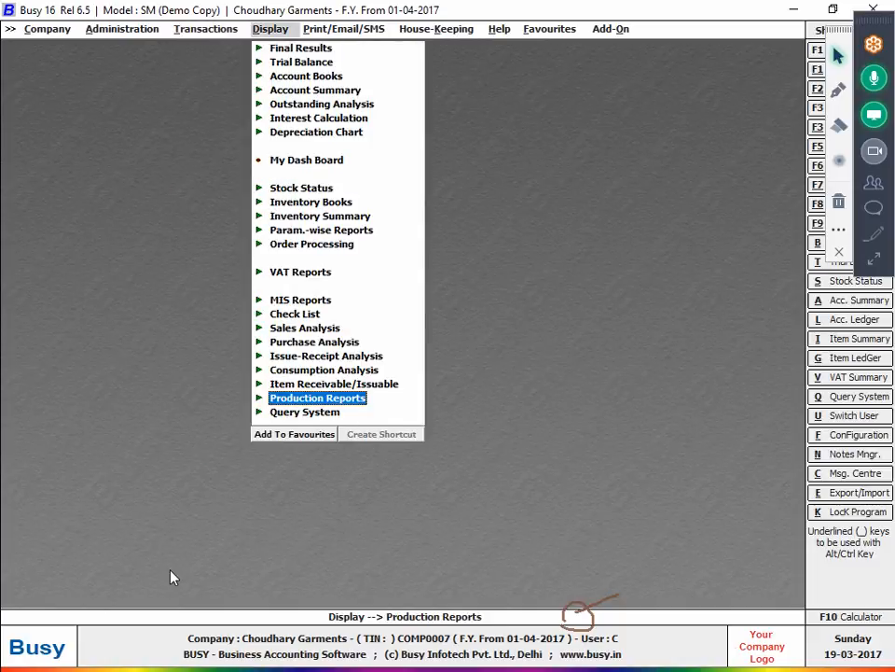
pyautogui.press('Up')
pyautogui.press('Down')
# - Show SHIRT's BOM AAMIR product composition across all material centres, noting Cloth 0.83 Metre and CHAIN 2.00 Pcs
pyautogui.press('Return')
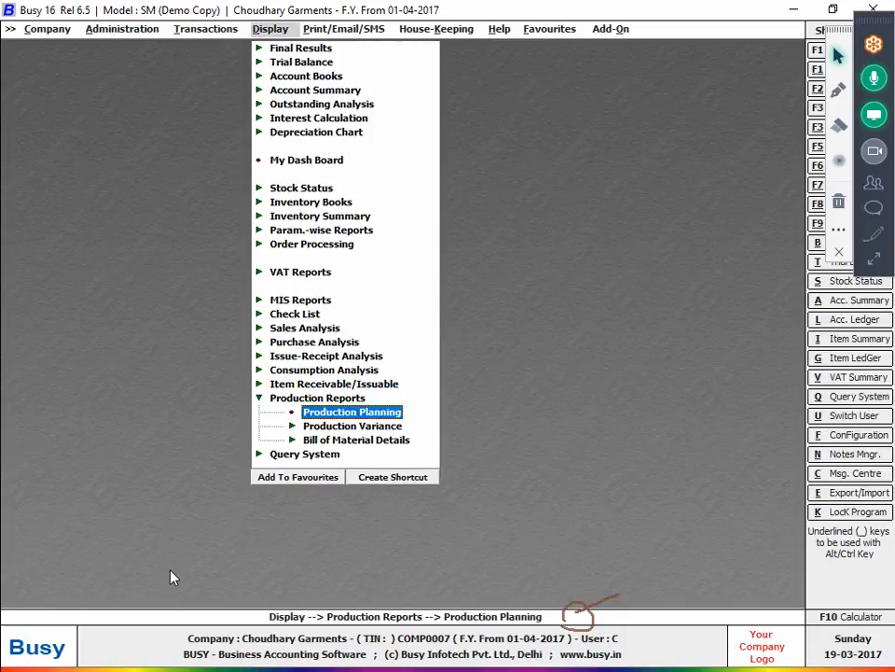
pyautogui.press('Down')
pyautogui.press('Down')
pyautogui.press('Return')
pyautogui.press('Down')
pyautogui.press('Return')
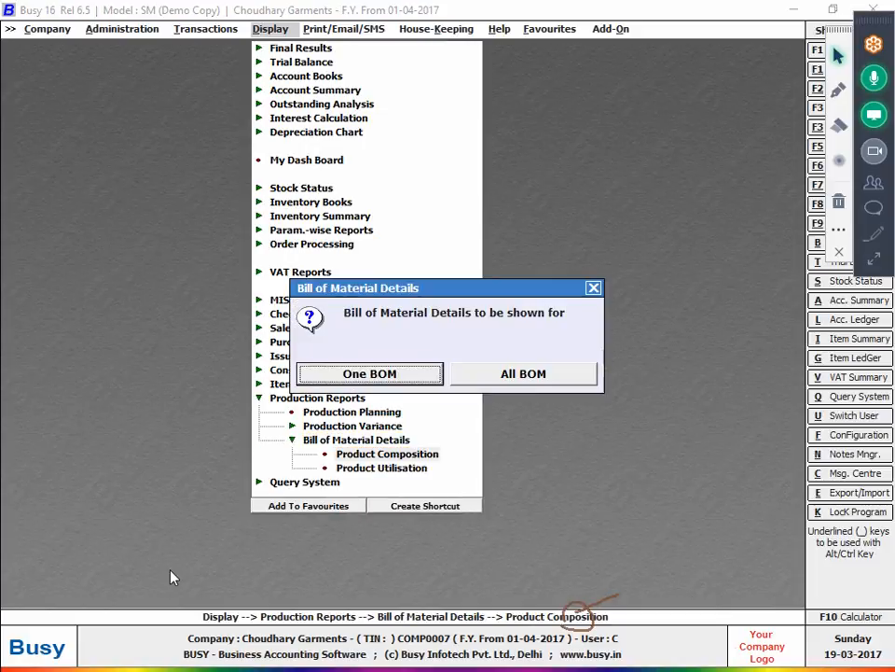
pyautogui.press('Return')
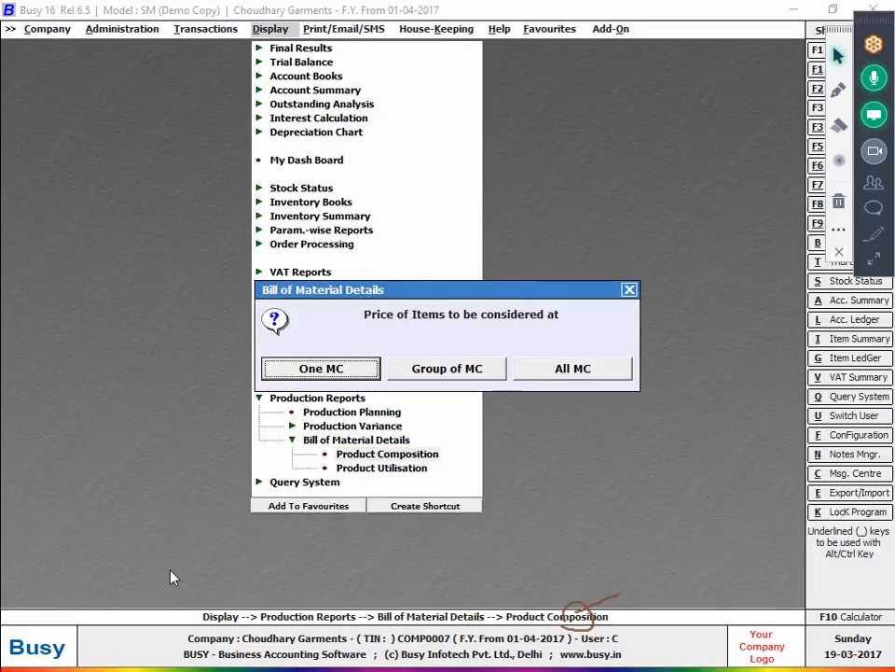
pyautogui.press('Right')
pyautogui.press('Right')
pyautogui.press('Return')
pyautogui.press('Return')
pyautogui.press('Return')
pyautogui.press('Return')
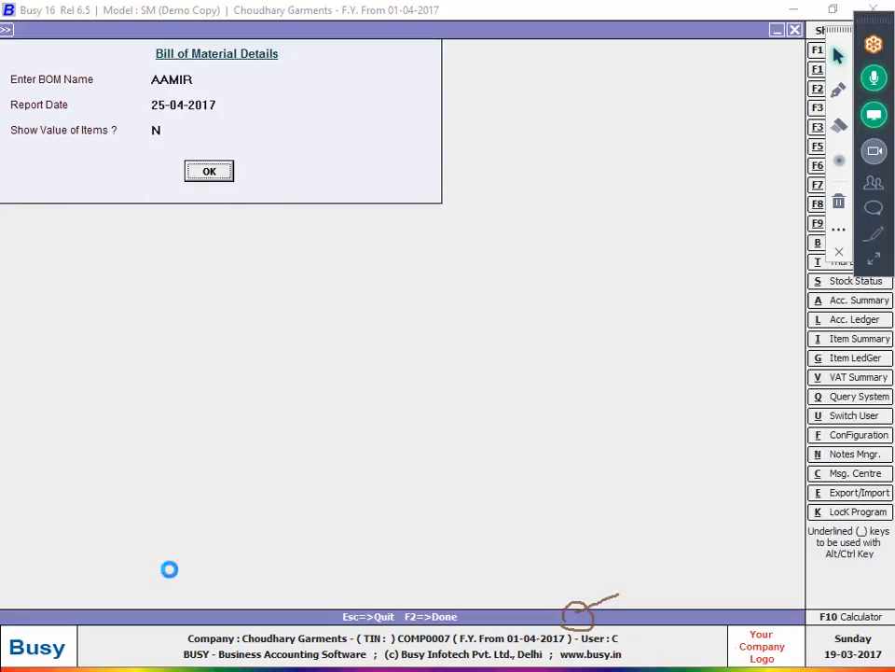
pyautogui.press('Return')
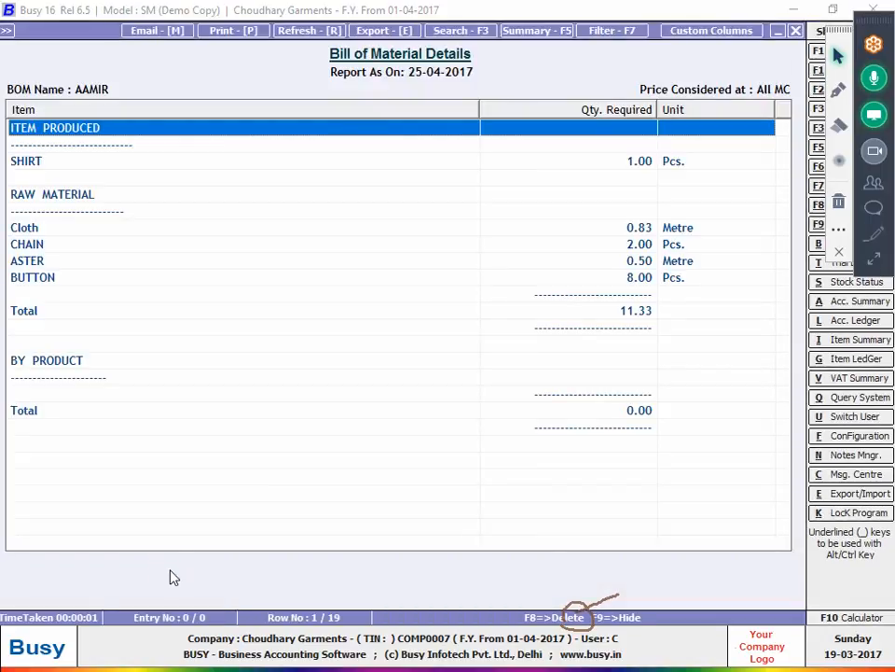
pyautogui.click(65, 229)
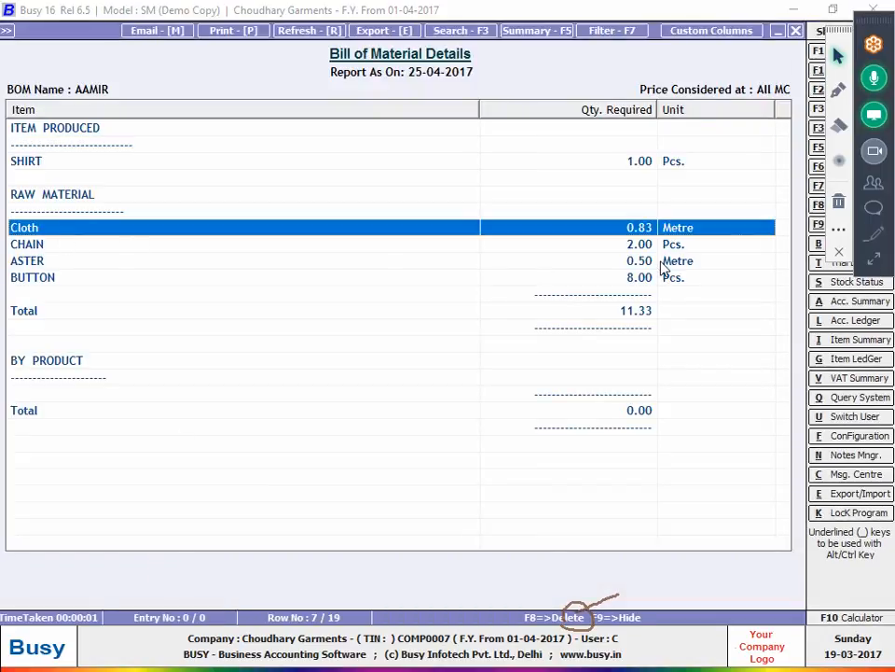
pyautogui.click(304, 250)
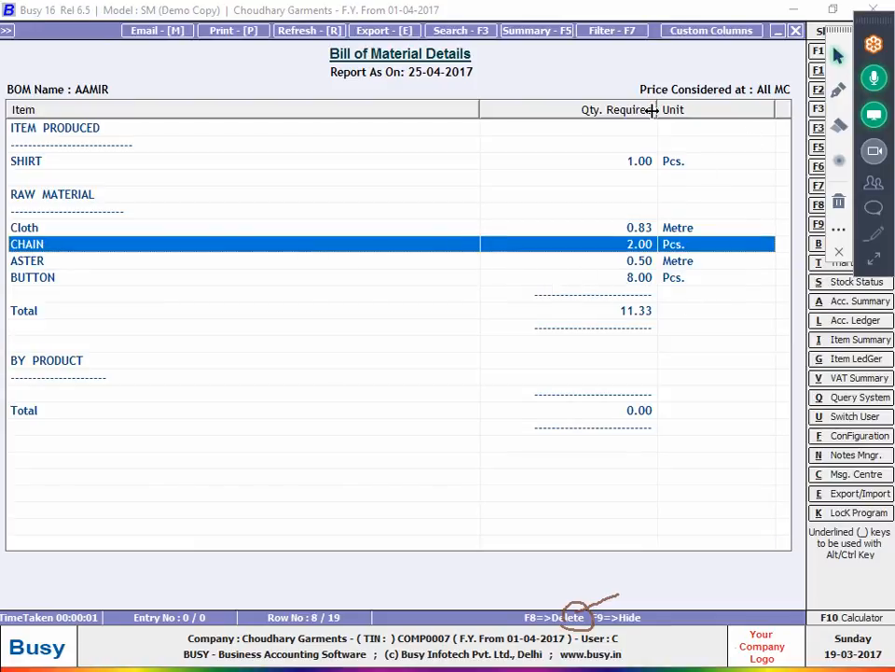
# - Rerun the AAMIR BOM report with item values shown and bring the Amount column into view
pyautogui.press('Escape')
pyautogui.press('Return')
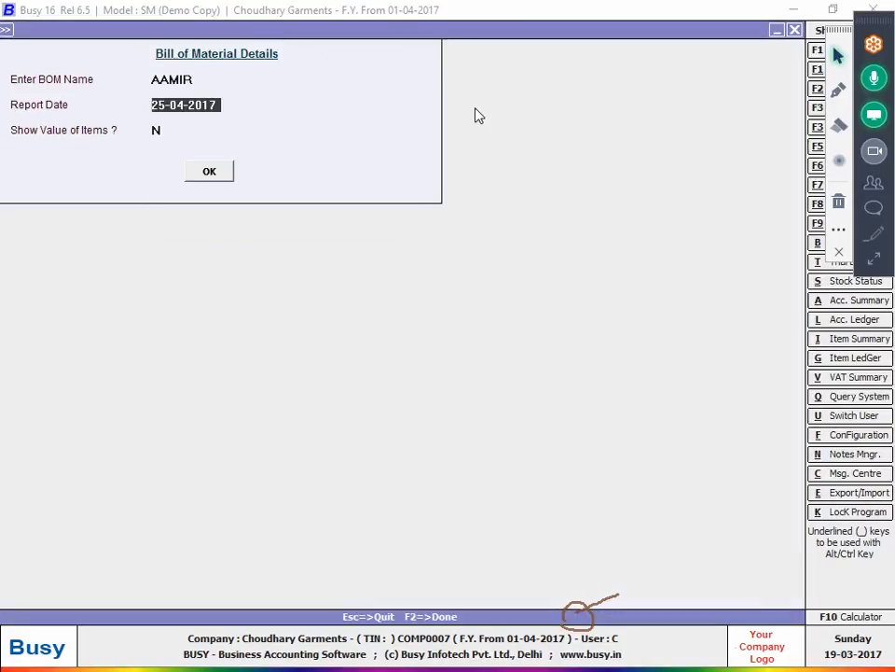
pyautogui.press('Return')
pyautogui.write('Y')
pyautogui.press('Return')
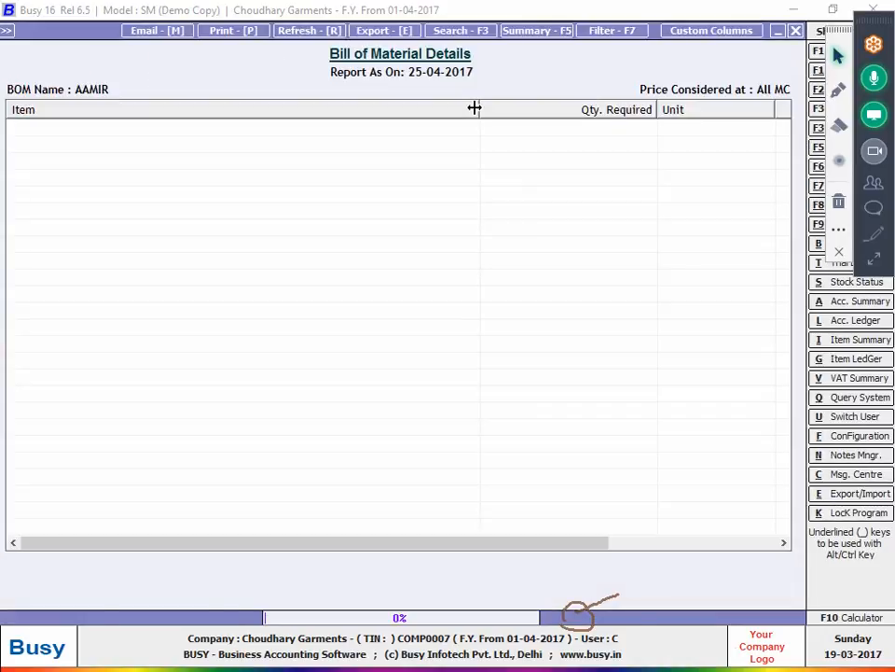
pyautogui.press('Right')
pyautogui.press('Right')
pyautogui.press('Right')
pyautogui.press('Right')
pyautogui.press('Right')
pyautogui.press('Right')
pyautogui.press('Right')
pyautogui.press('Right')
pyautogui.press('Right')
pyautogui.press('Right')
pyautogui.press('Right')
pyautogui.press('Right')
pyautogui.press('Right')
pyautogui.press('Right')
pyautogui.press('Right')
pyautogui.press('Right')
pyautogui.press('Right')
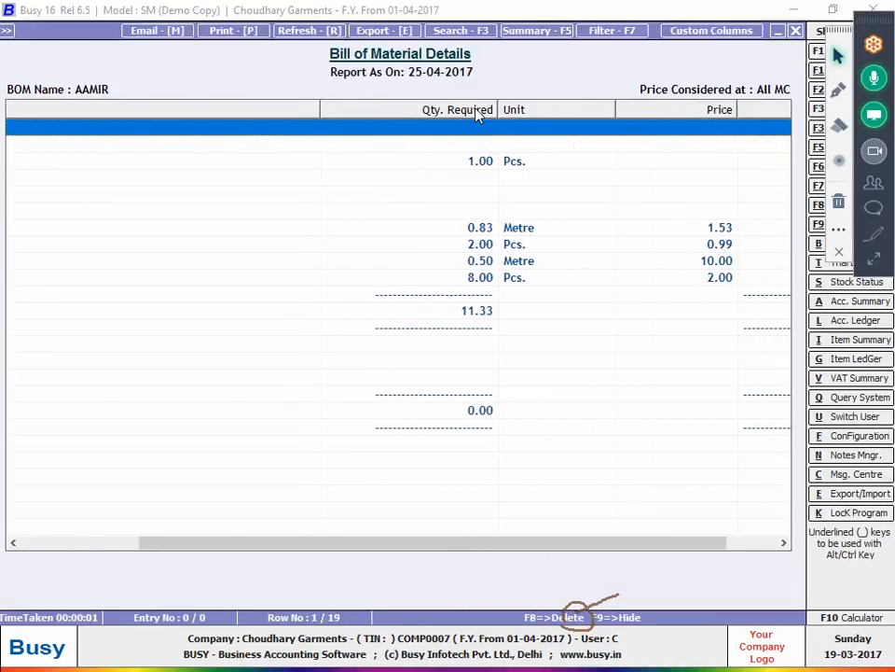
pyautogui.press('Right')
pyautogui.press('Right')
pyautogui.press('Right')
pyautogui.press('Right')
pyautogui.press('Right')
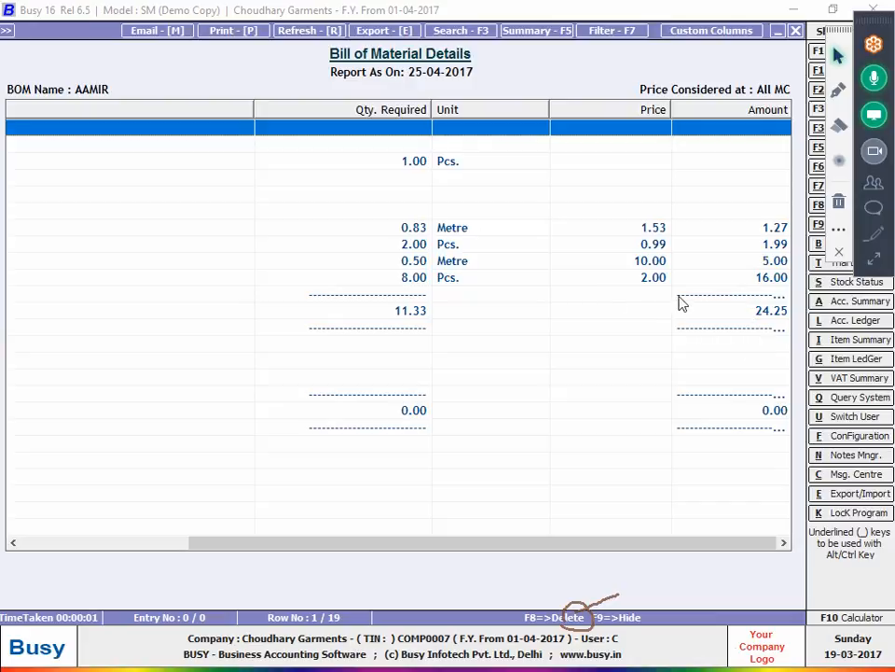
# - Mark the component amounts totalling 24.25, then close the report
pyautogui.click(840, 125)
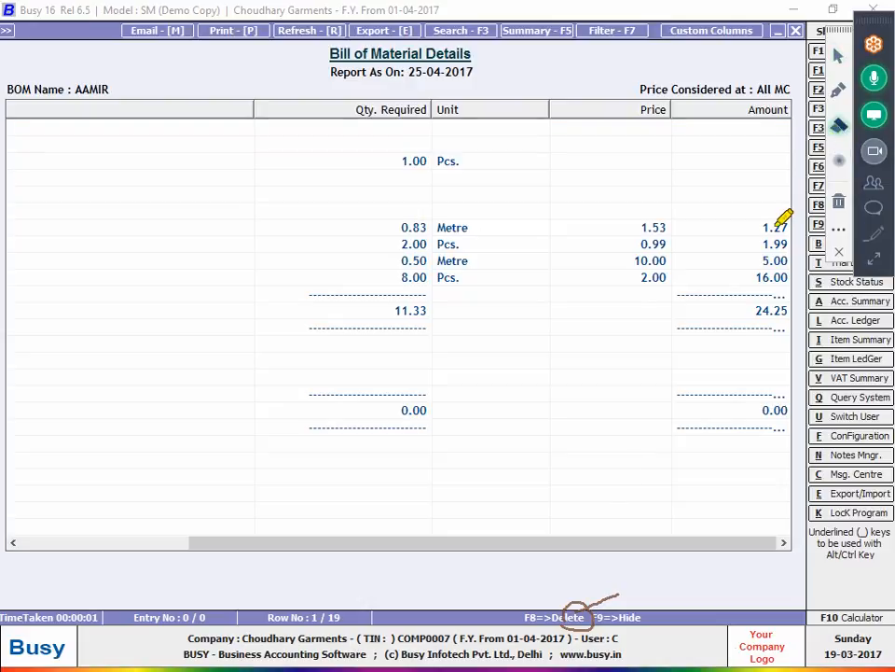
pyautogui.moveTo(772, 232); pyautogui.dragTo(784, 247)
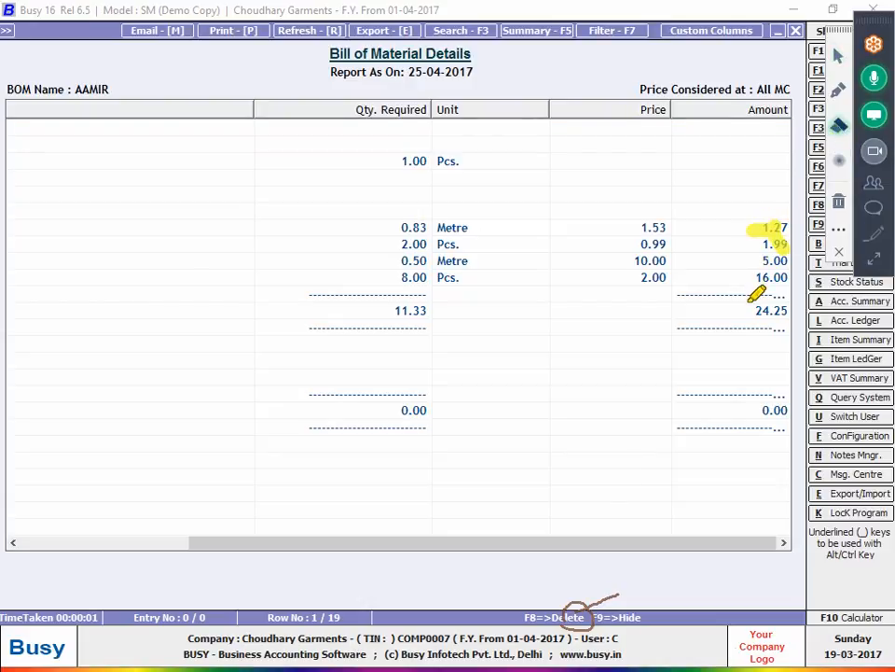
pyautogui.moveTo(739, 312); pyautogui.dragTo(784, 312)
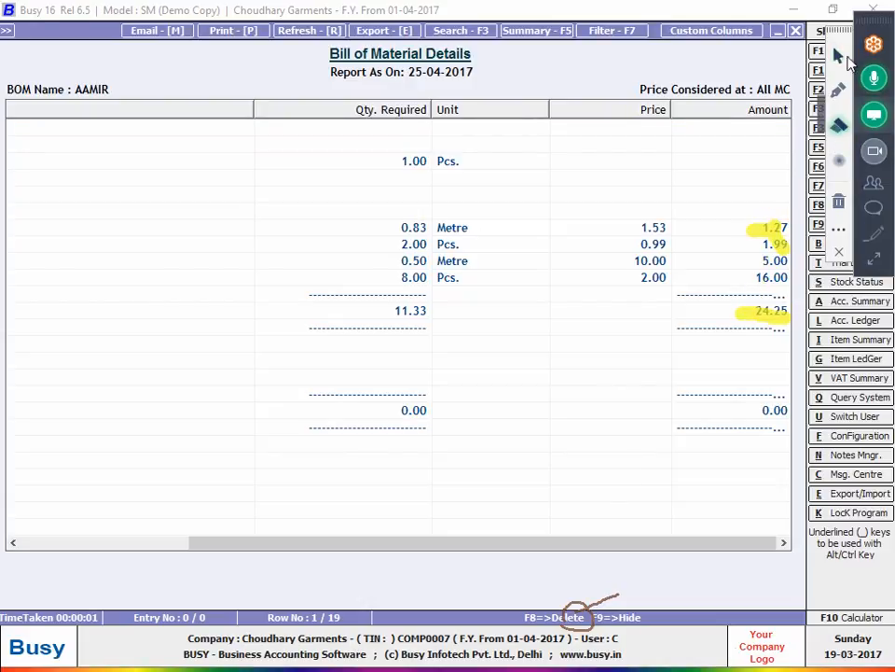
pyautogui.click(838, 56)
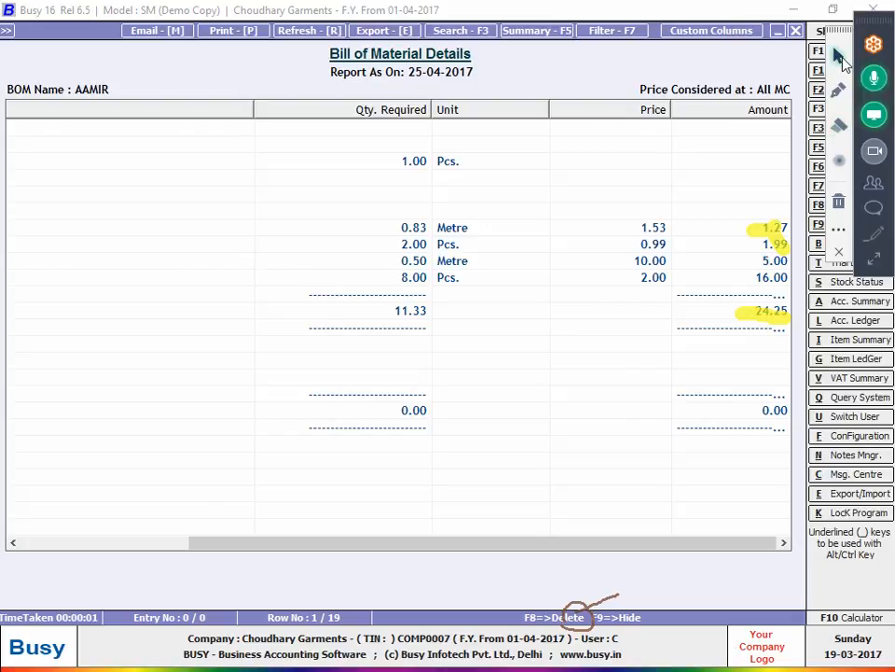
pyautogui.click(240, 465)
pyautogui.press('Escape')
pyautogui.press('Escape')
pyautogui.press('Escape')
pyautogui.press('Escape')
# - Open the Closing Stock - Alphabetical report with Balances Only
pyautogui.press('Up')
pyautogui.press('Up')
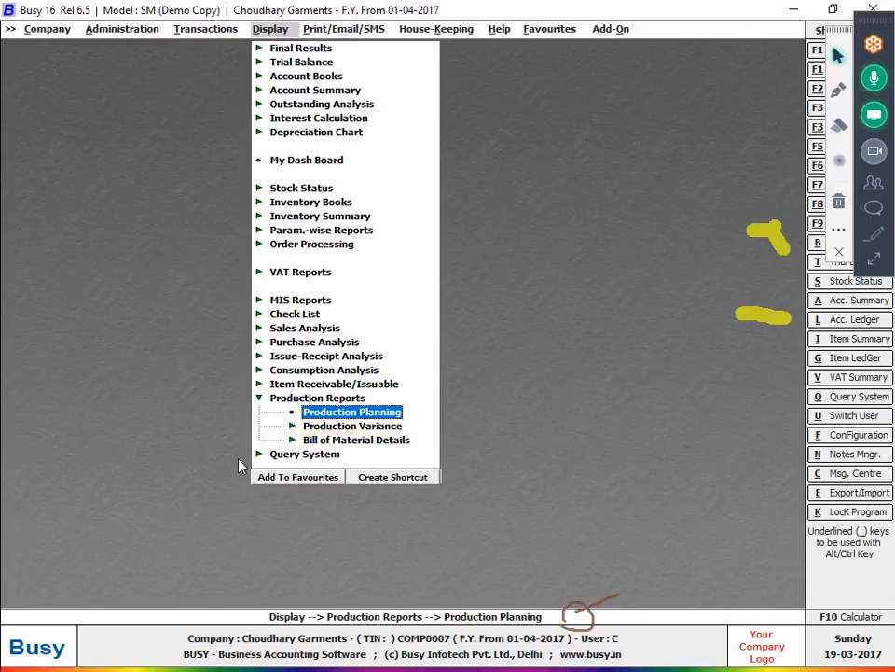
pyautogui.press('Up')
pyautogui.press('Up')
pyautogui.press('Up')
pyautogui.press('Up')
pyautogui.press('Up')
pyautogui.press('Up')
pyautogui.press('Up')
pyautogui.press('Up')
pyautogui.press('Up')
pyautogui.press('Up')
pyautogui.press('Up')
pyautogui.press('Up')
pyautogui.press('Up')
pyautogui.press('Up')
pyautogui.press('Return')
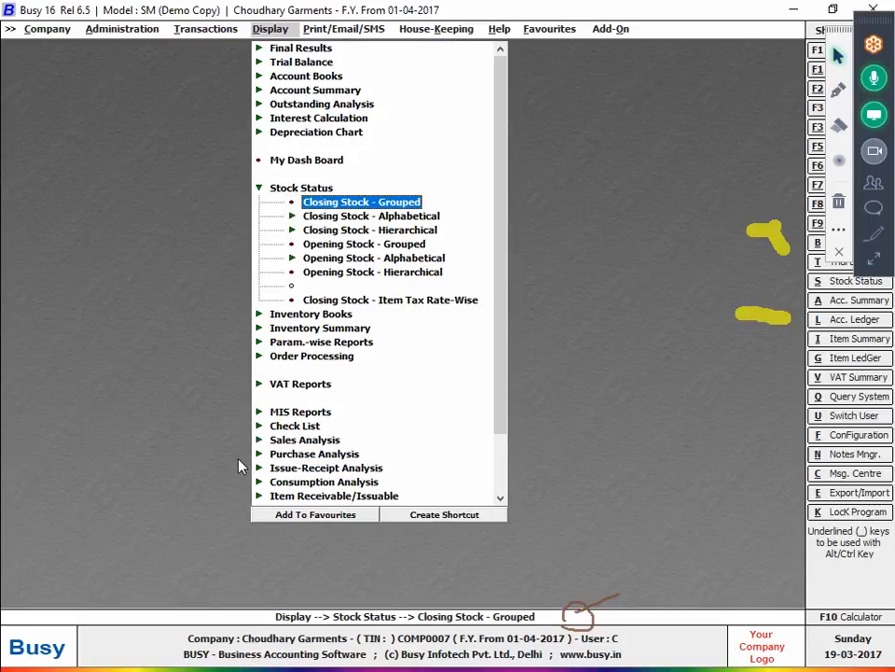
pyautogui.press('Down')
pyautogui.press('Return')
pyautogui.press('Return')
pyautogui.press('Return')
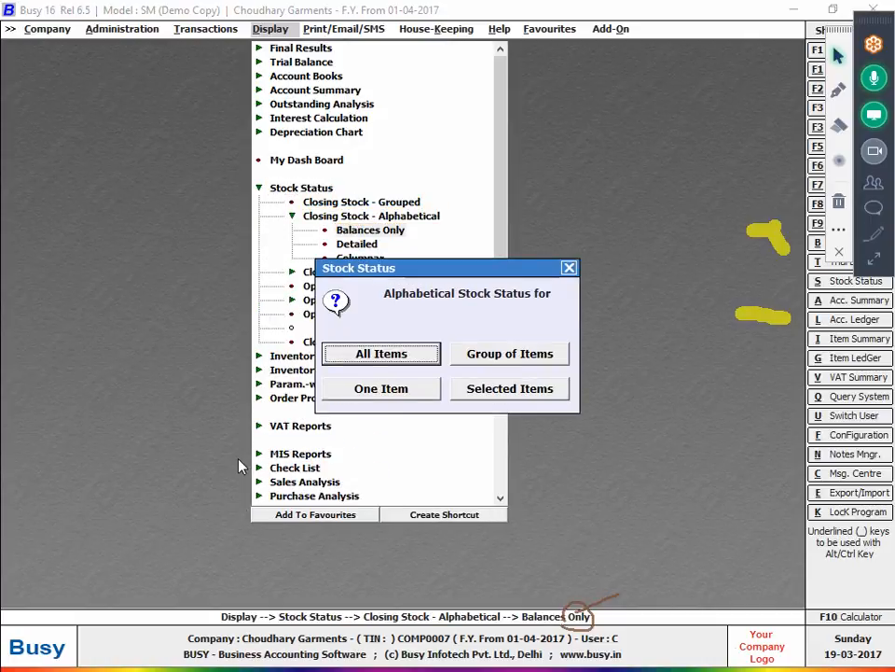
pyautogui.press('Escape')
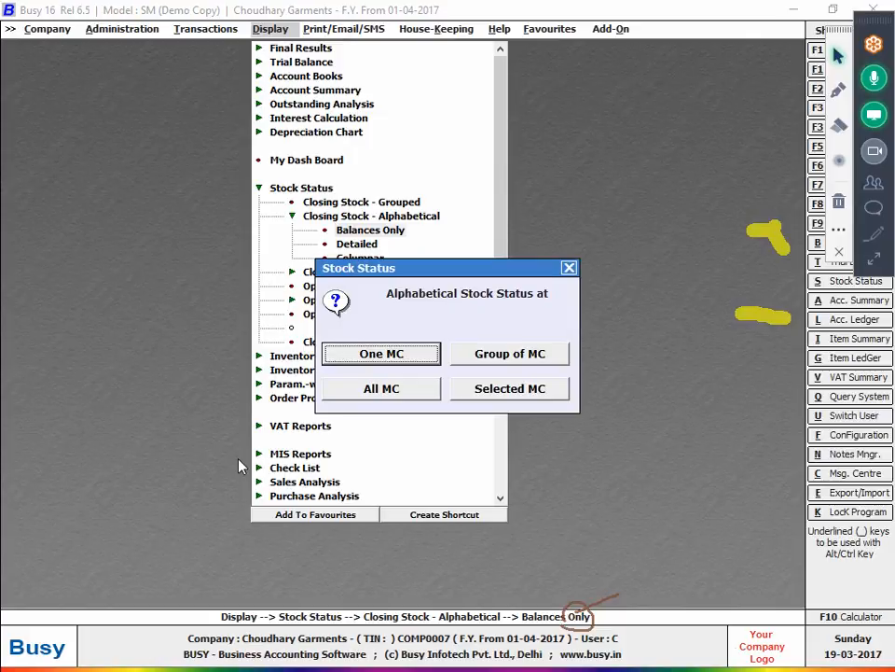
pyautogui.press('Return')
pyautogui.press('Return')
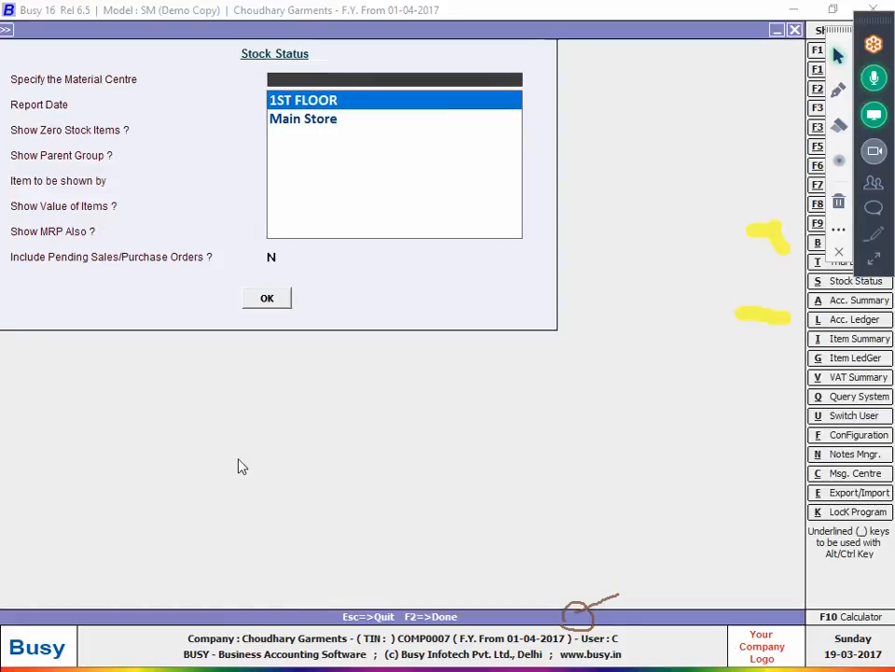
# - Run the closing stock balances for all material centres and all items, showing SHIRT at 140 Pcs
pyautogui.press('Escape')
pyautogui.press('Escape')
pyautogui.press('Right')
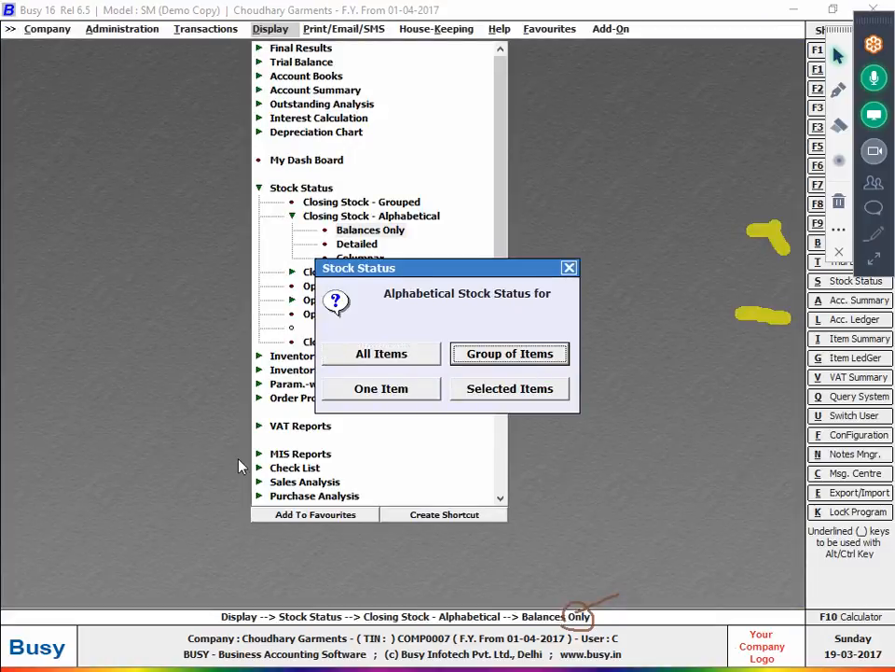
pyautogui.press('Escape')
pyautogui.press('Down')
pyautogui.press('Return')
pyautogui.press('Return')
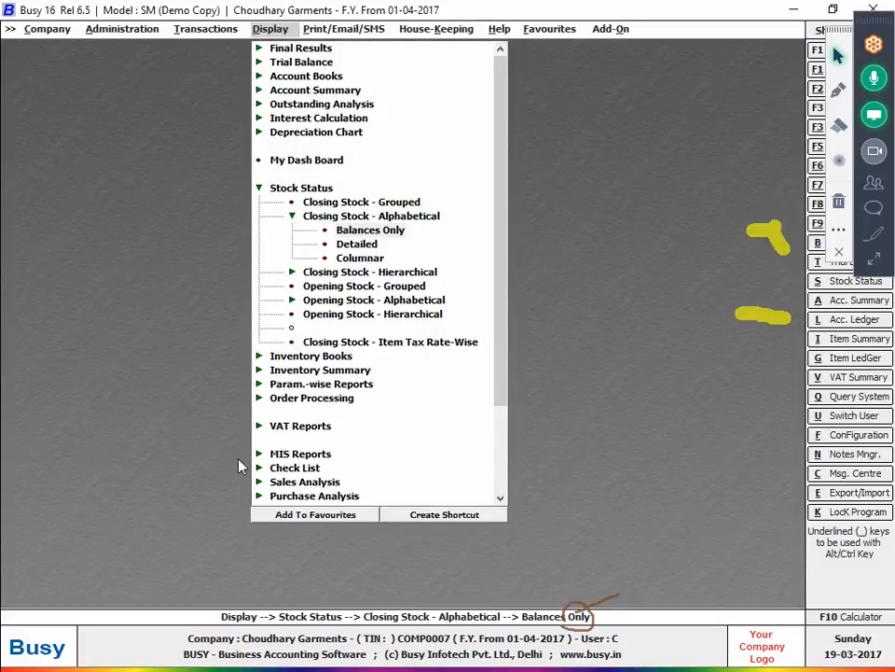
pyautogui.press('Return')
pyautogui.press('F2')
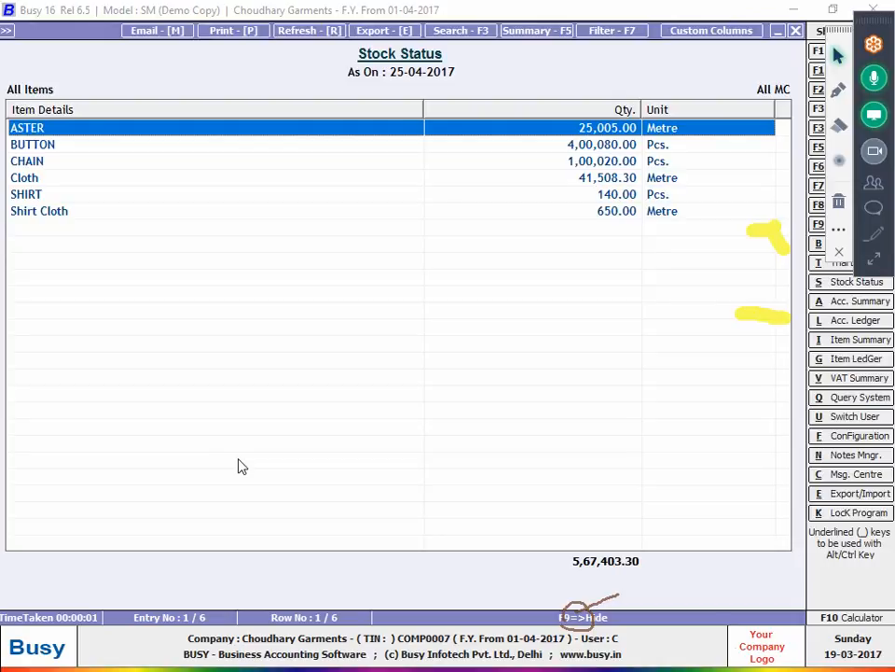
pyautogui.press('Escape')
pyautogui.press('Escape')
pyautogui.press('Escape')
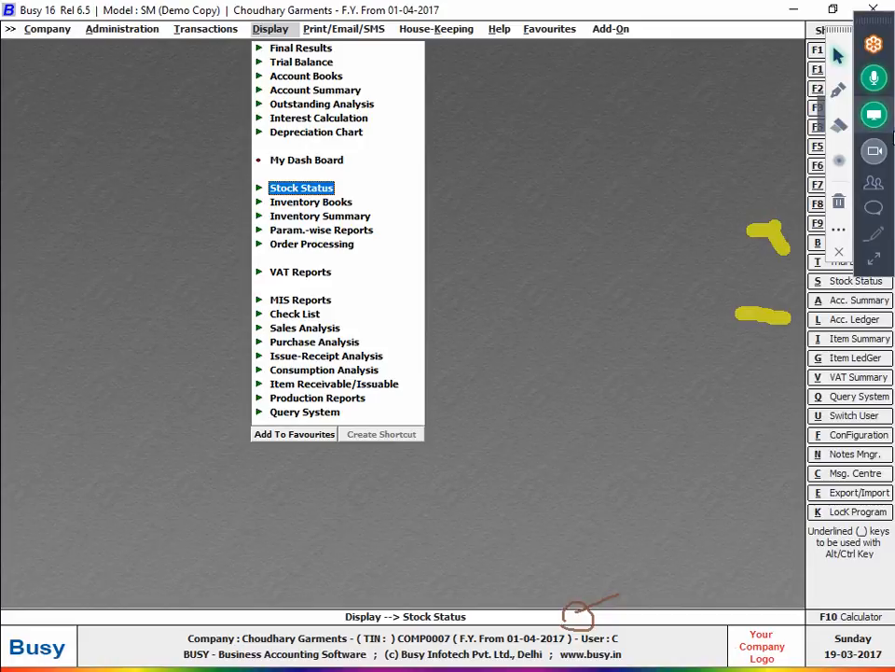
# - Shrink the meeting panel, minimise Busy, close the notebook photo and bring Chrome forward
pyautogui.click(881, 265)
pyautogui.click(881, 265)
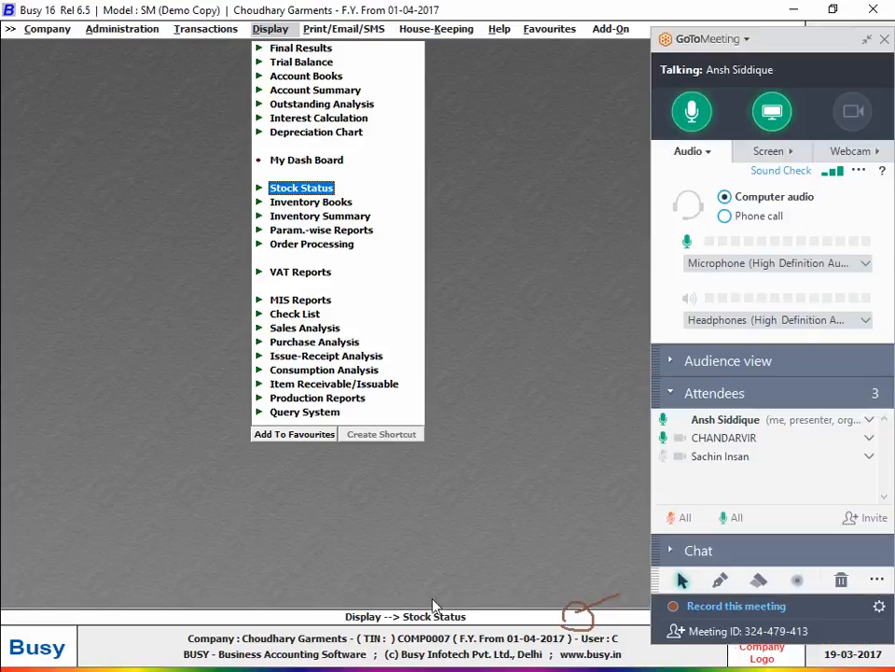
pyautogui.click(867, 40)
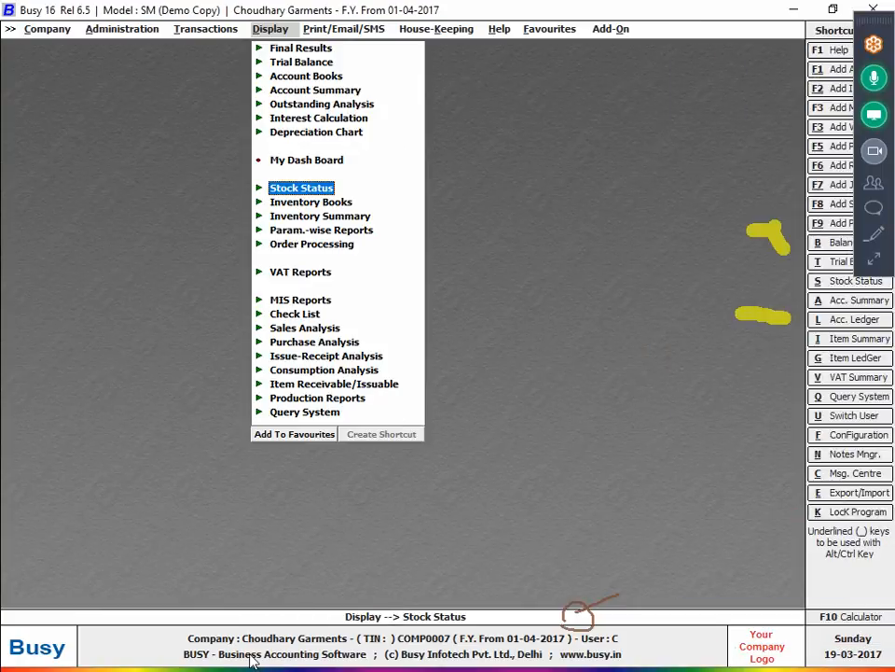
pyautogui.click(783, 10)
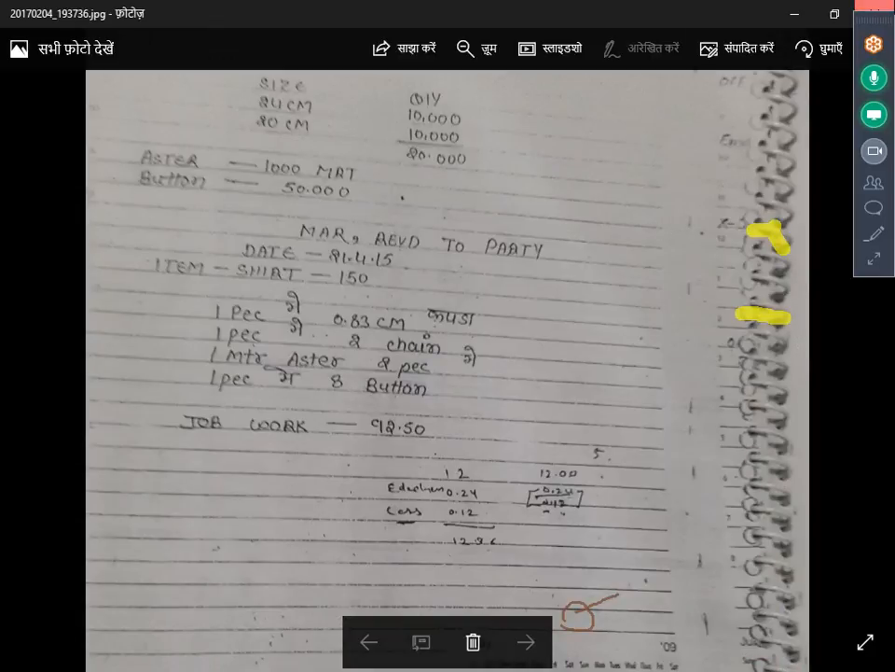
pyautogui.click(875, 14)
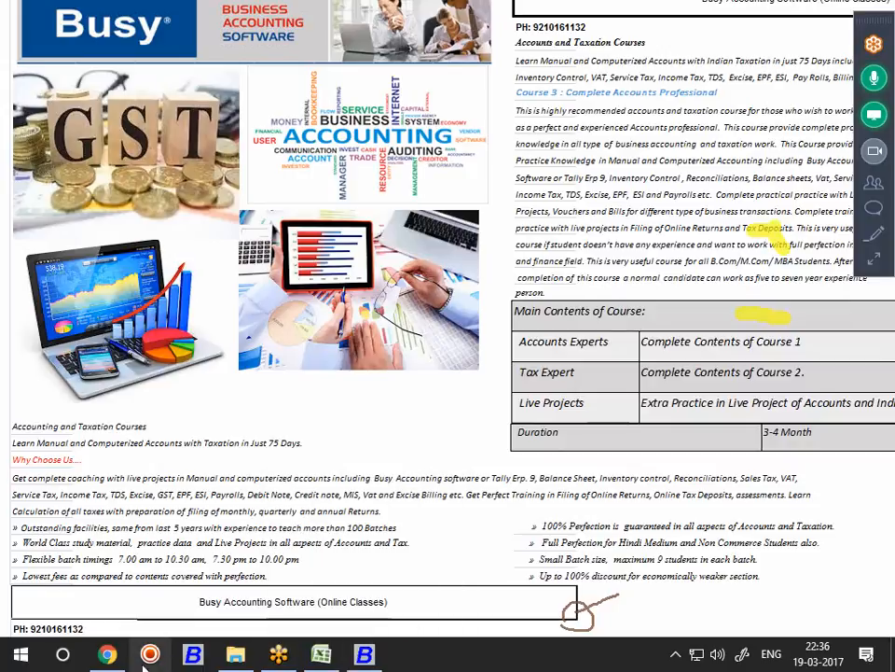
pyautogui.click(122, 664)
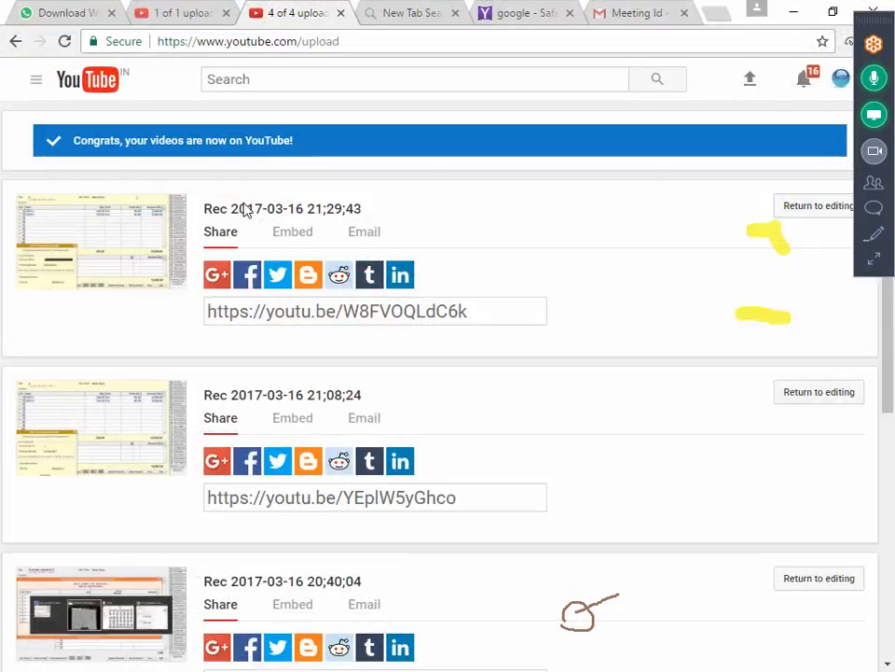
# - Load youtube.com in the spare New Tab Search tab and restore the browser to a smaller window
pyautogui.click(387, 16)
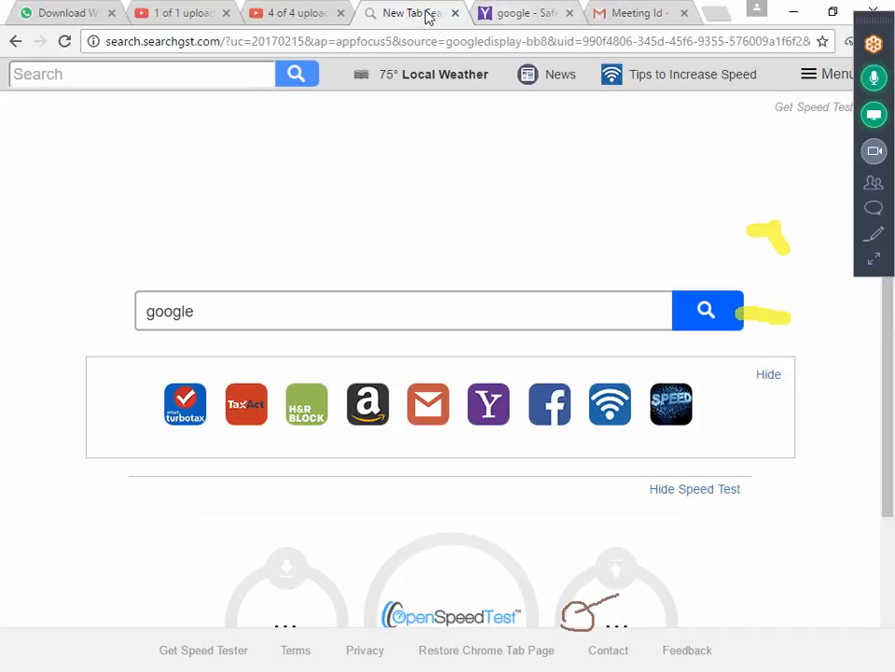
pyautogui.click(392, 48)
pyautogui.write('YOUtube.com')
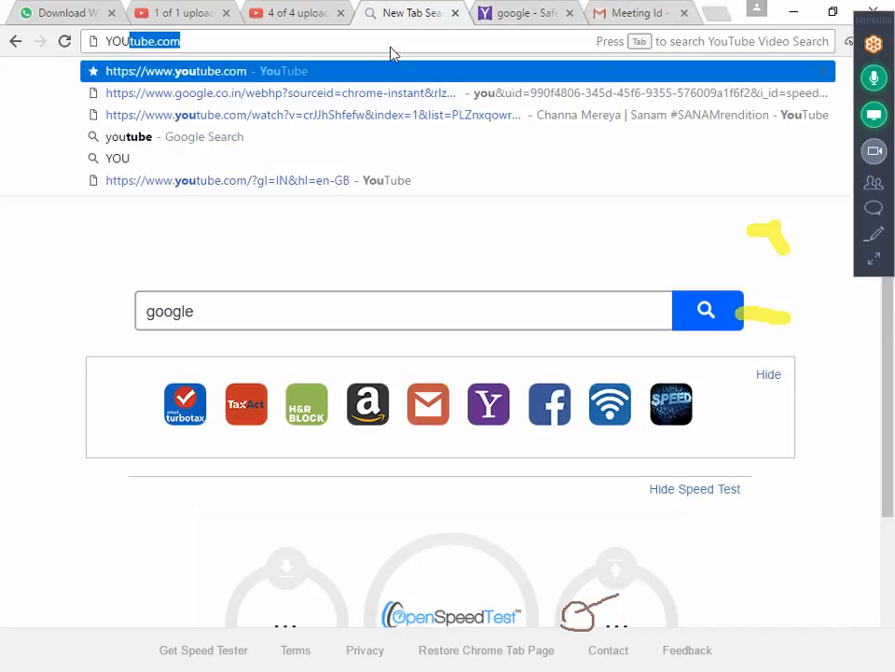
pyautogui.press('Return')
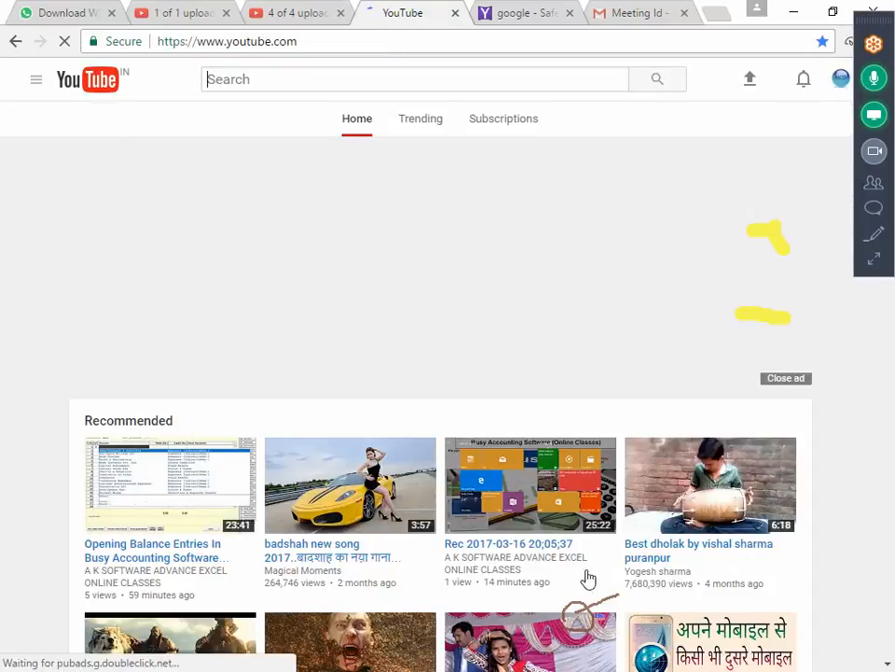
pyautogui.click(833, 9)
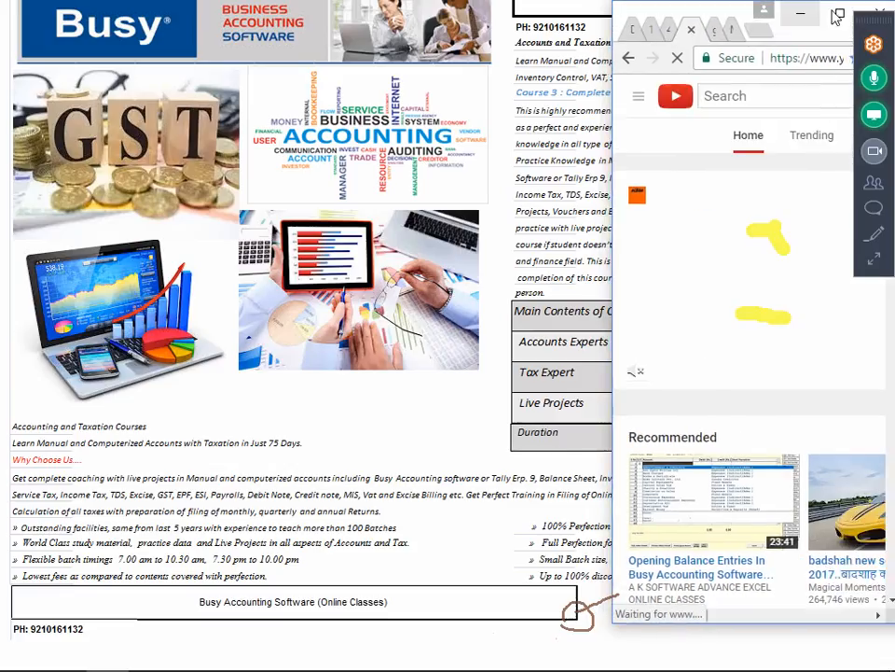
# - Minimise Chrome to reveal the course flyer, erase all drawings, and open the recorder from the tray
pyautogui.click(804, 14)
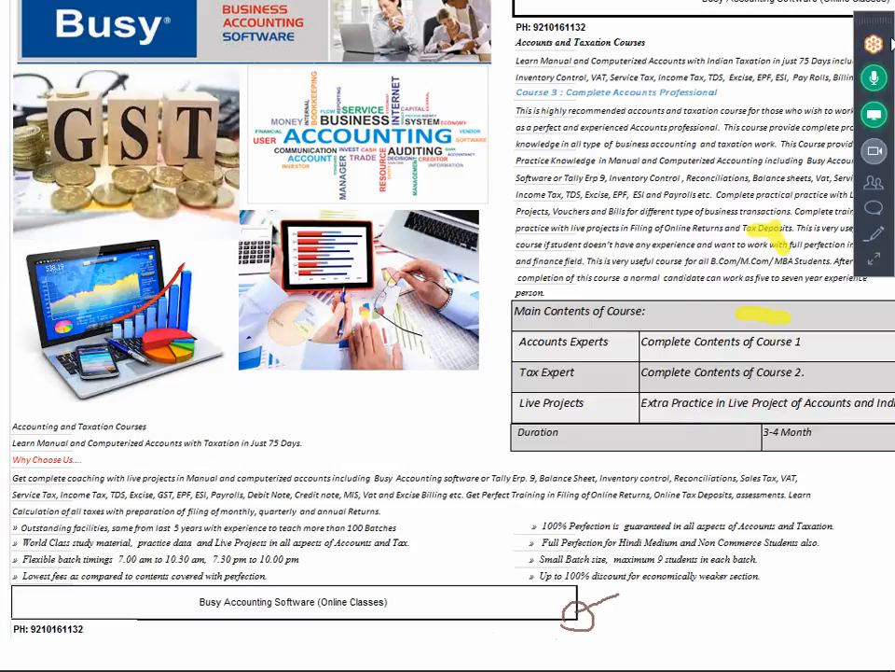
pyautogui.moveTo(887, 22); pyautogui.dragTo(888, 547)
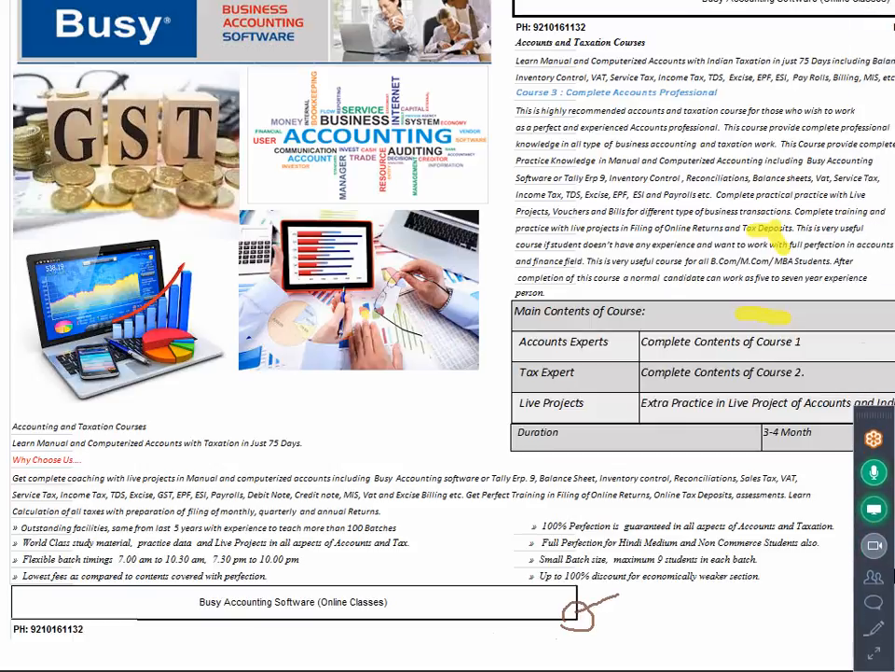
pyautogui.click(875, 634)
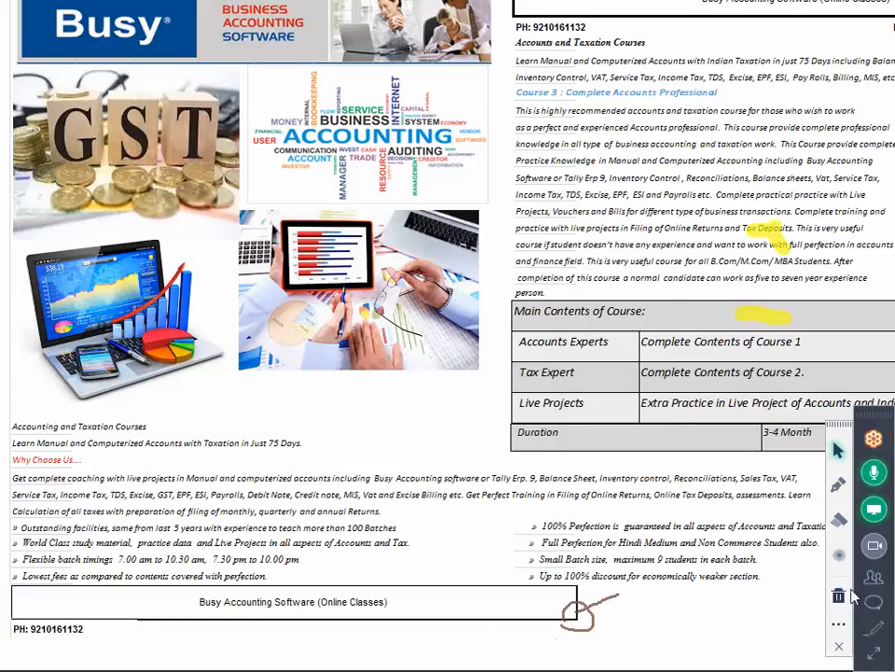
pyautogui.click(842, 611)
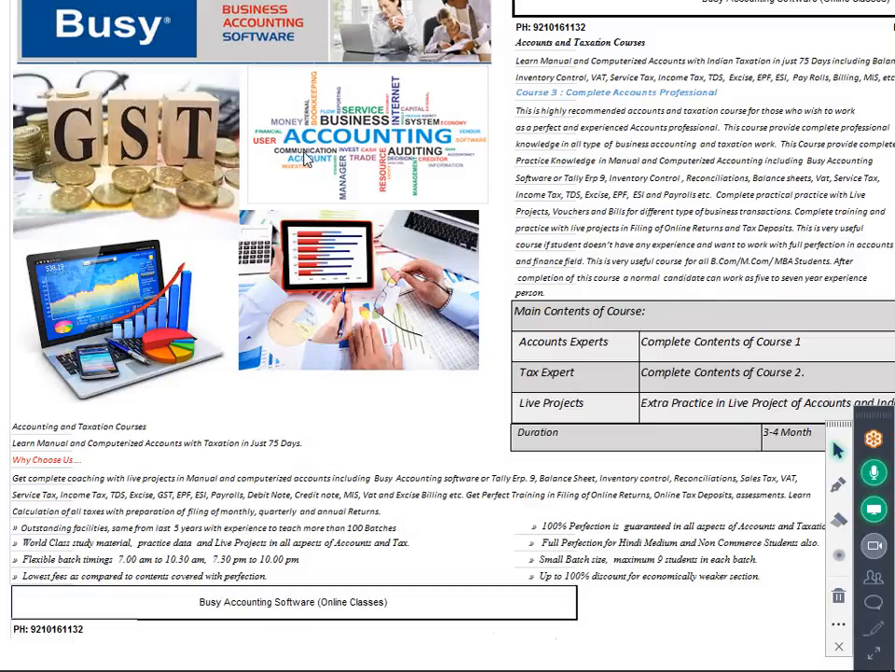
pyautogui.click(675, 654)
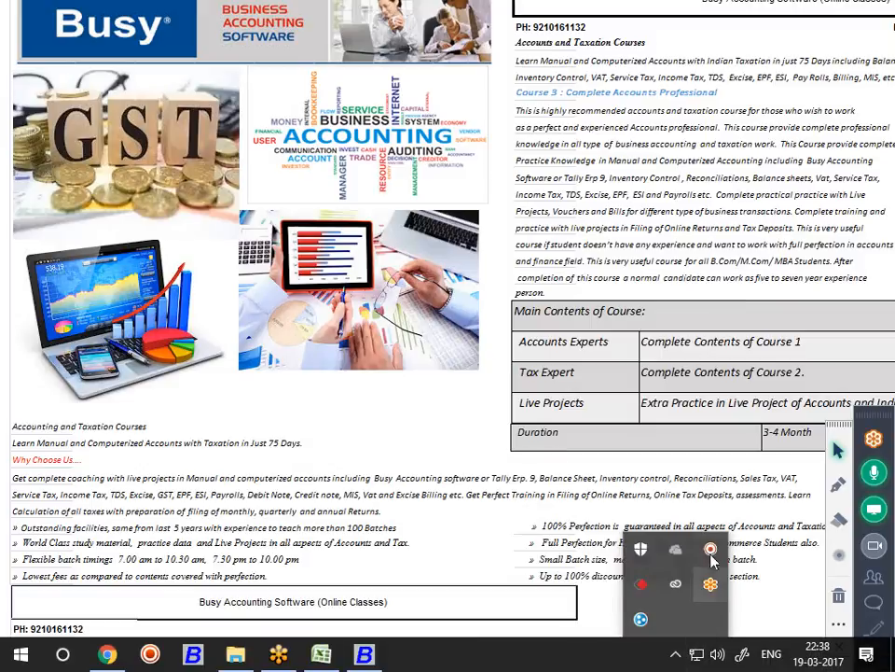
pyautogui.click(711, 558)
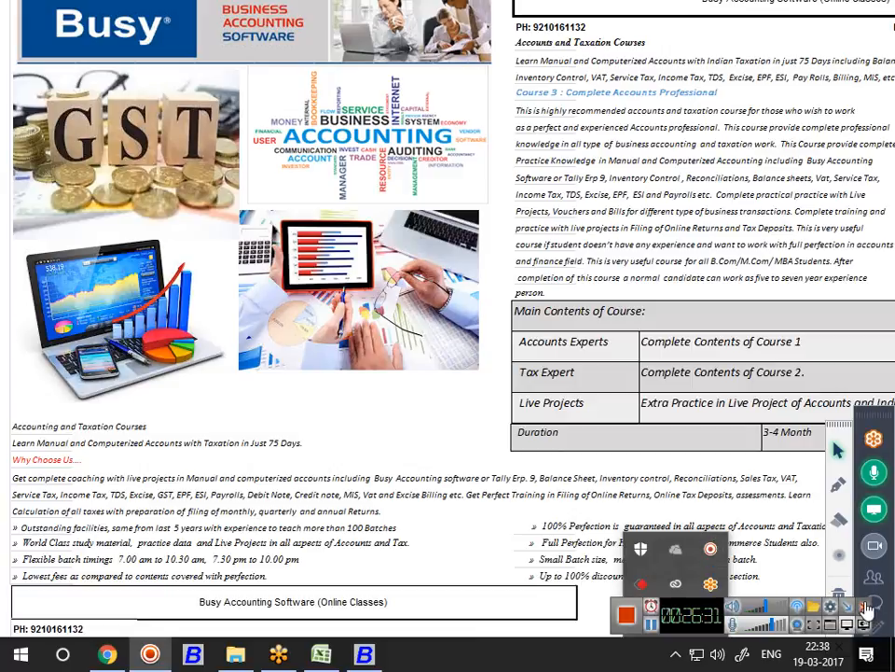